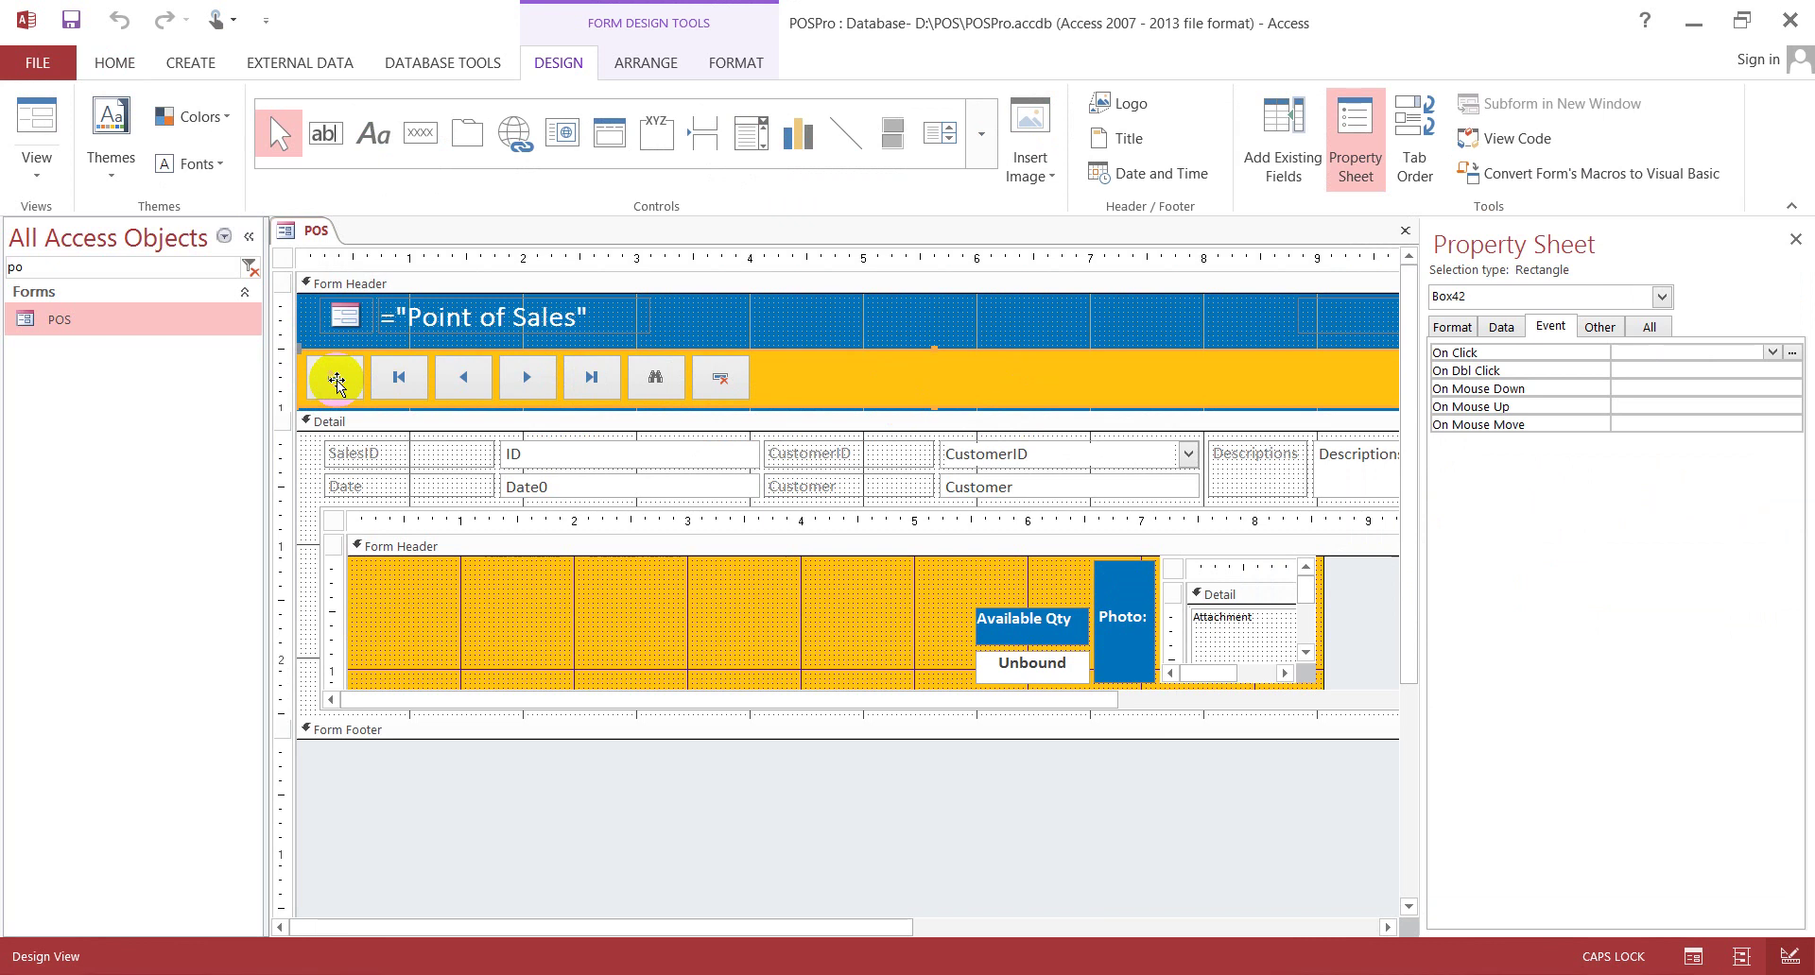
- Review the code behind the add-record button's On Click event in the POS form header
click(740, 350)
click(913, 311)
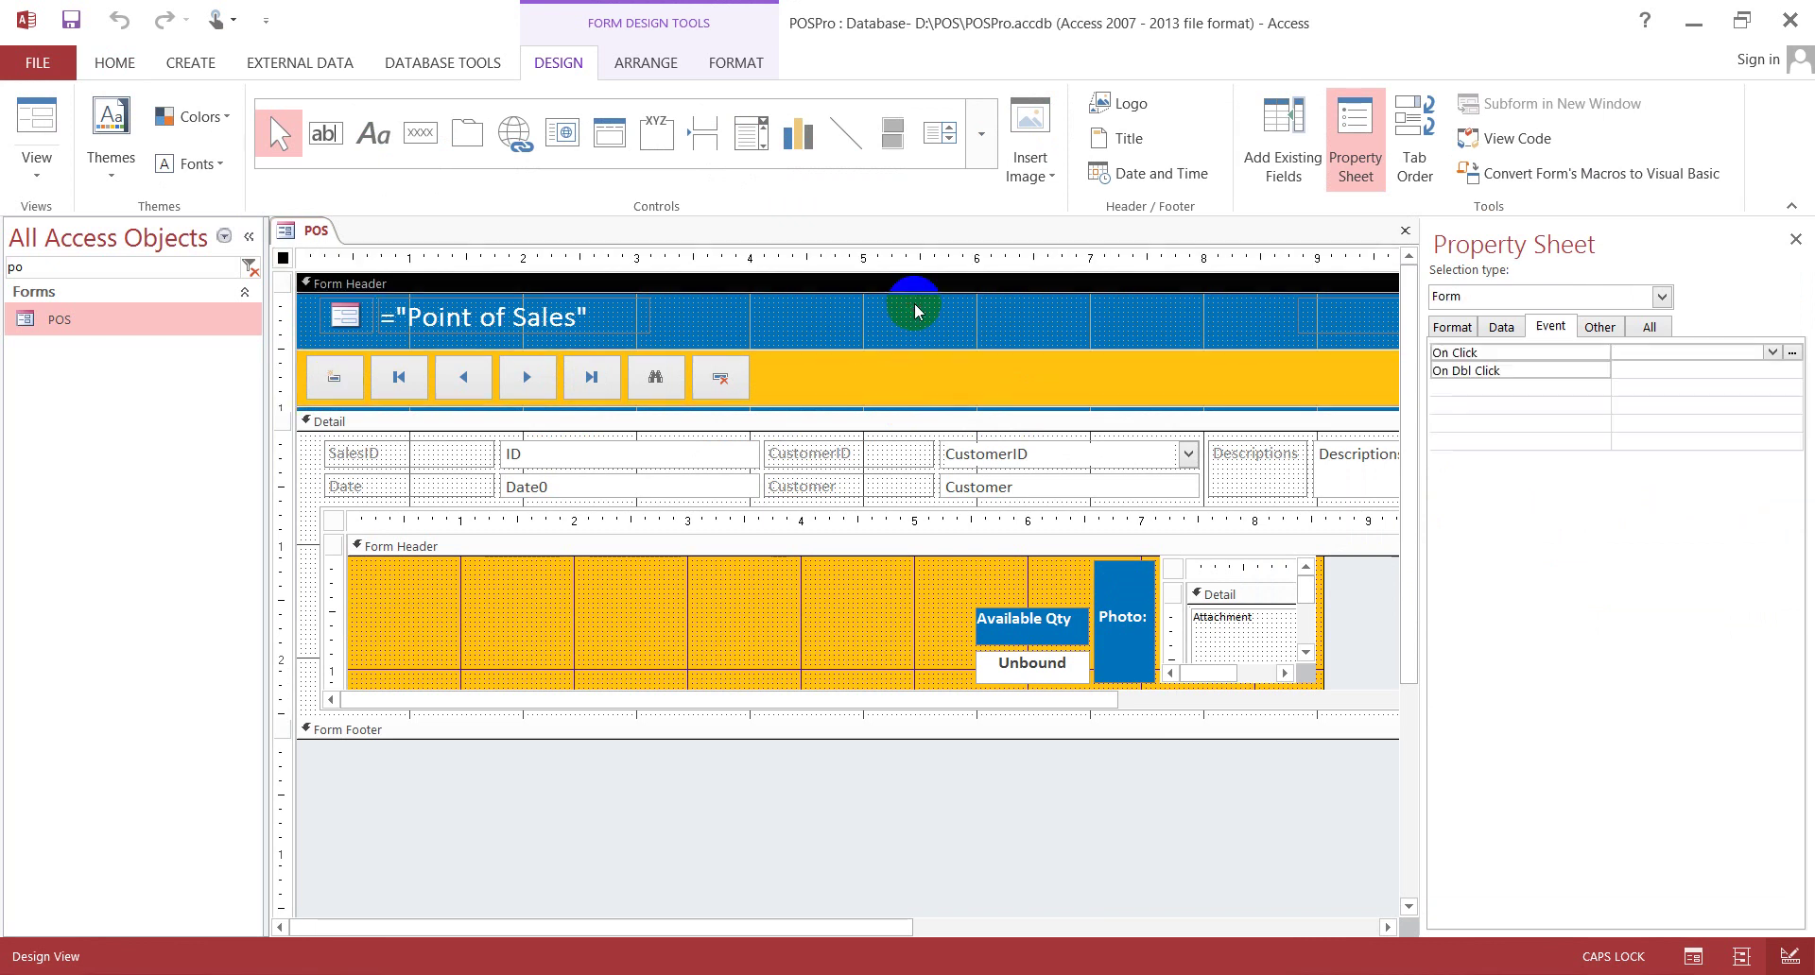
click(333, 377)
click(1536, 353)
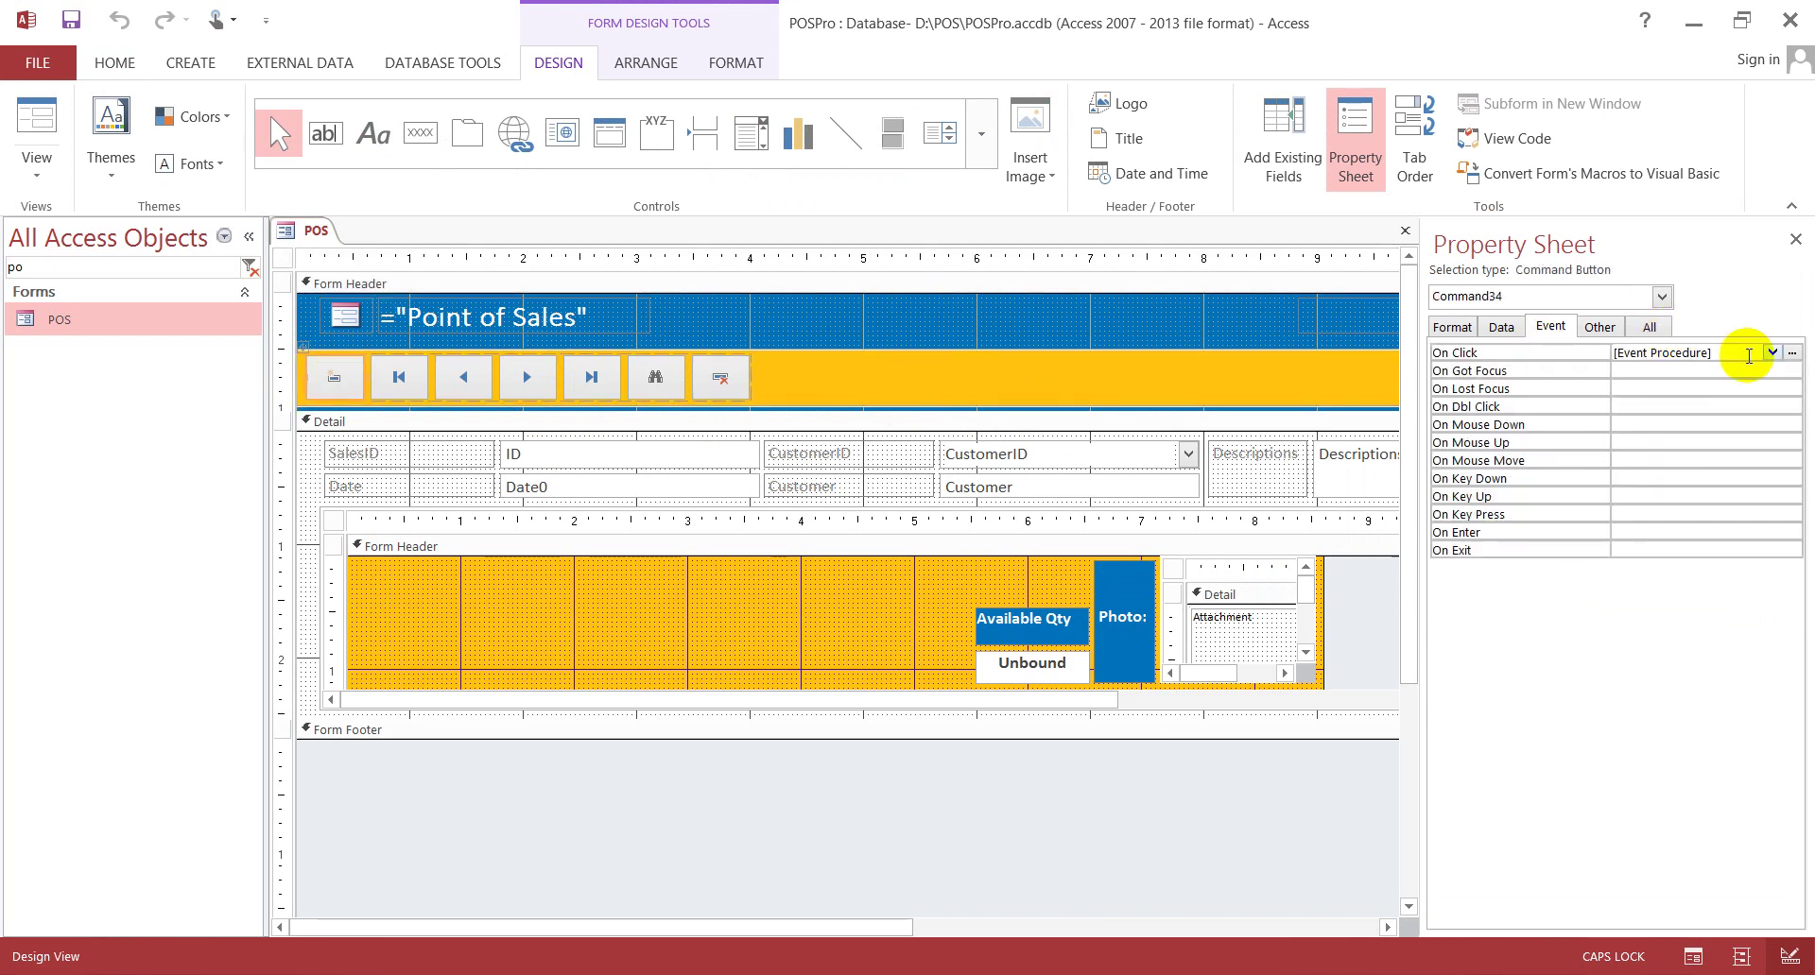
click(1791, 352)
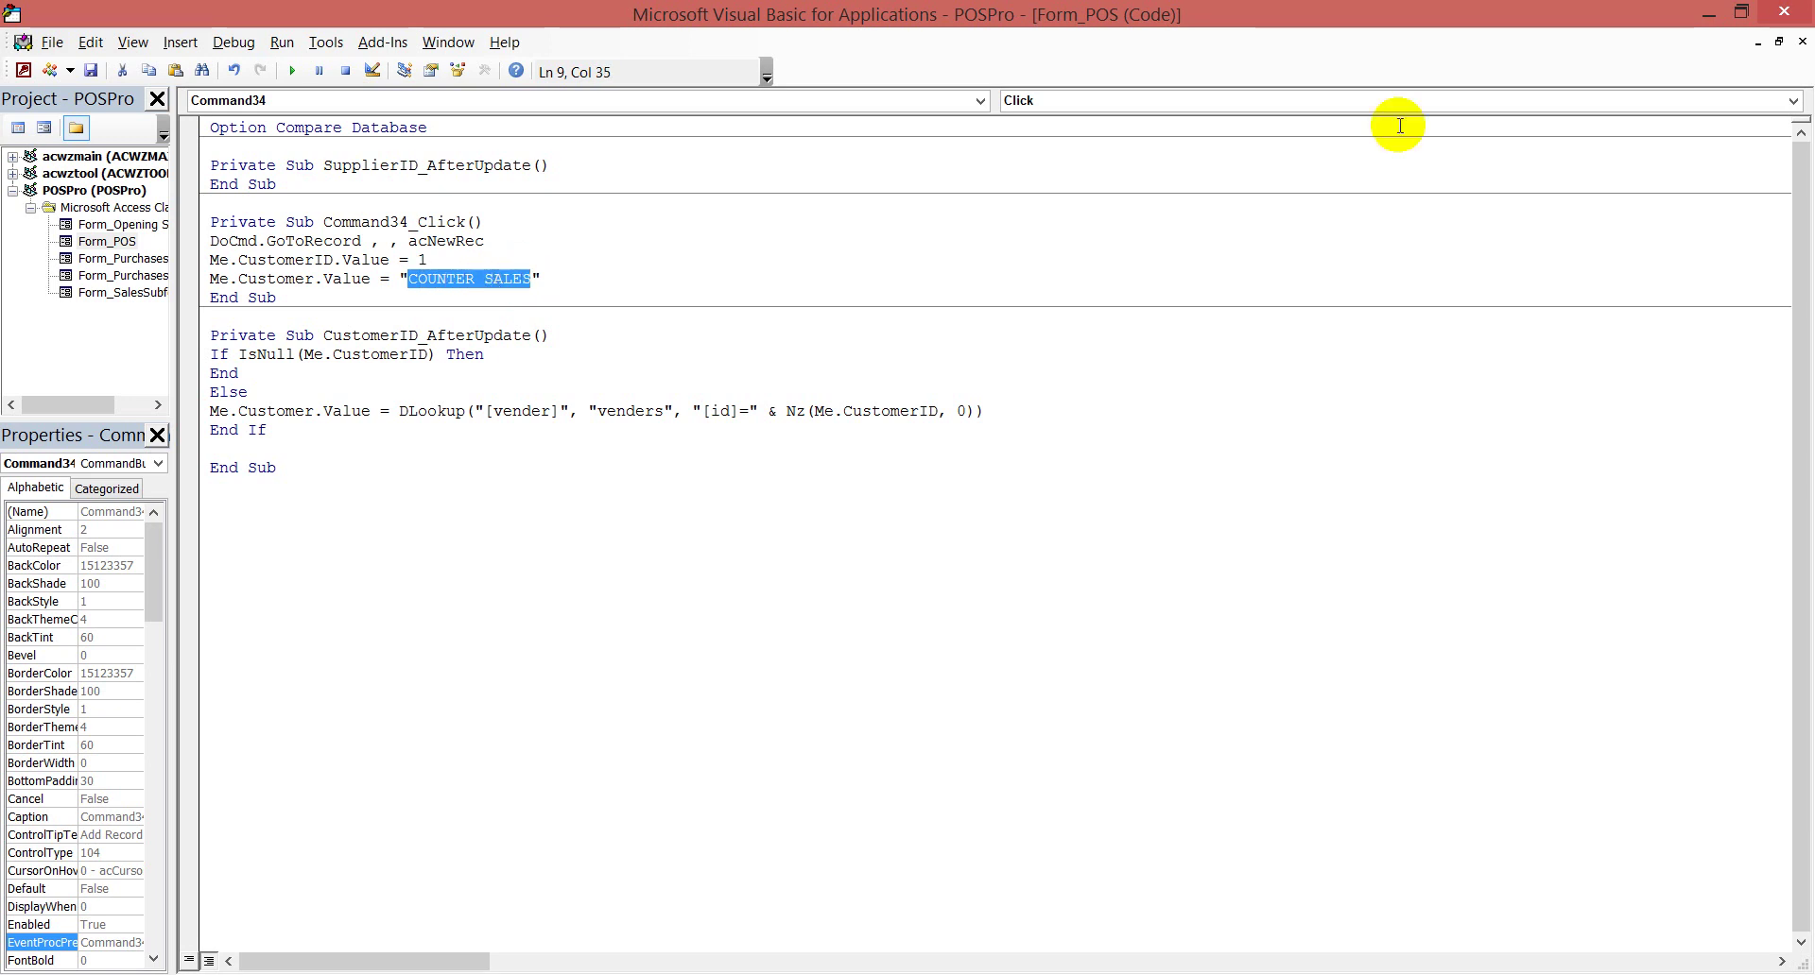
click(1786, 11)
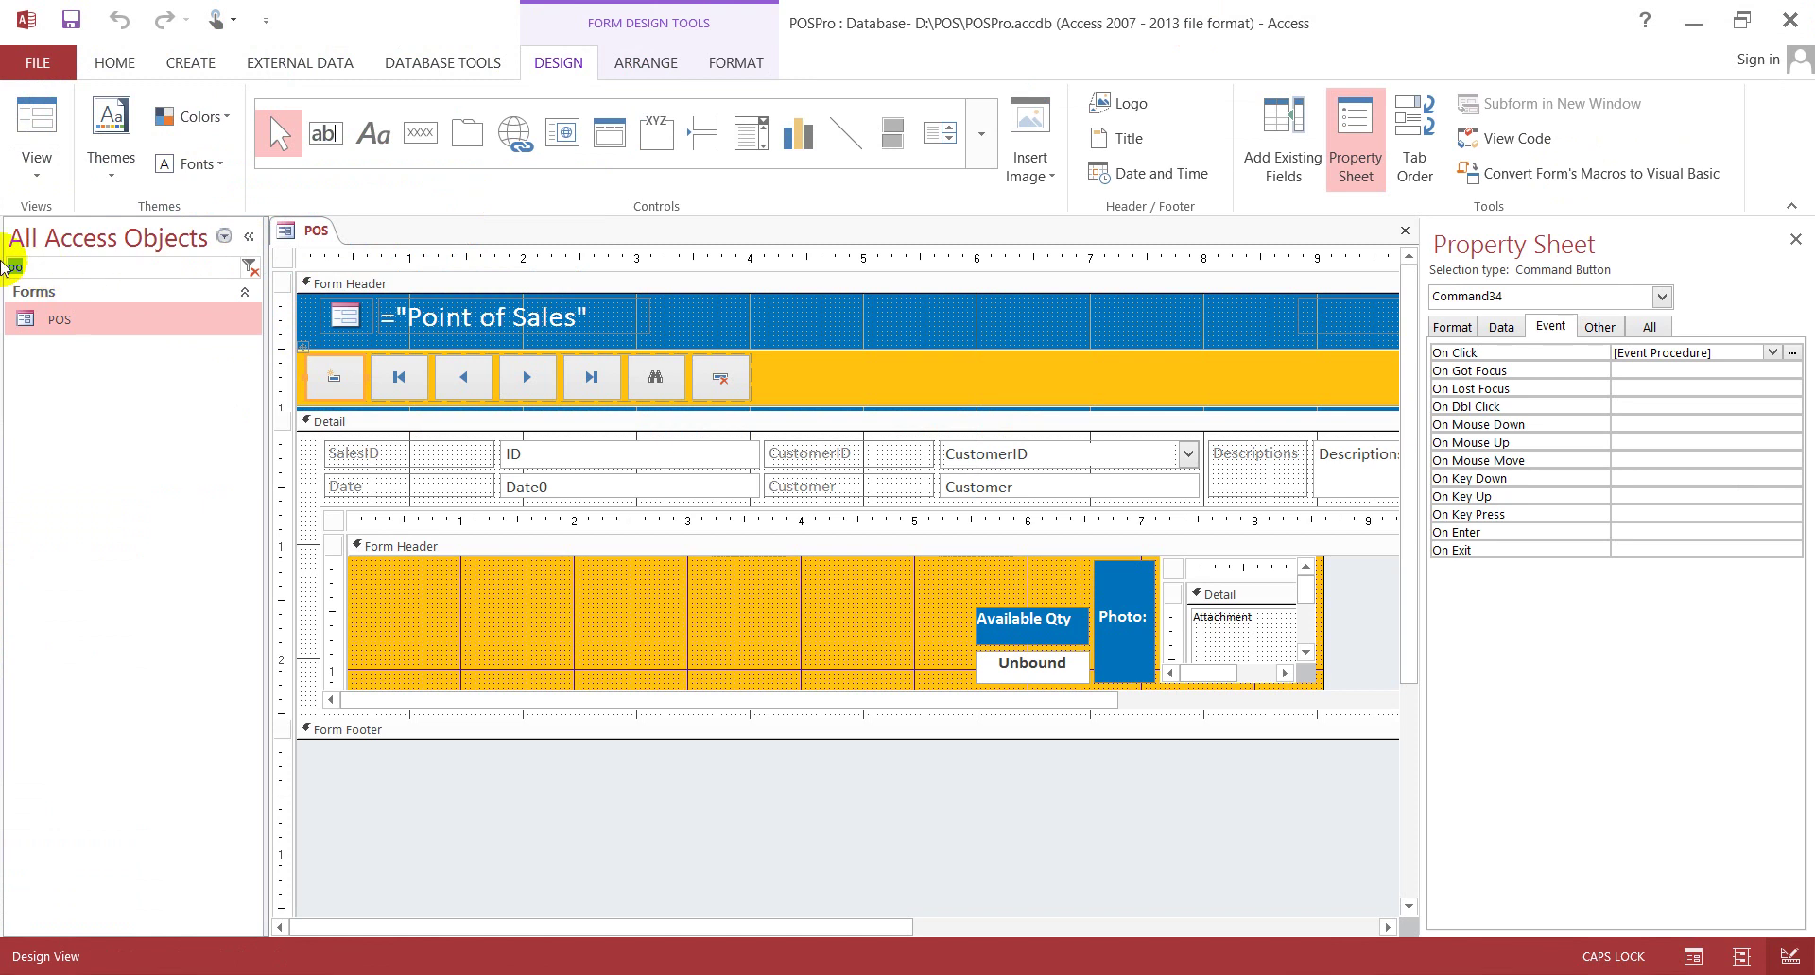
- Filter the database objects by VEN, open the Vender Master form and set the Vender name of VenderID 1 to COUNTER SALES
text(VEN)
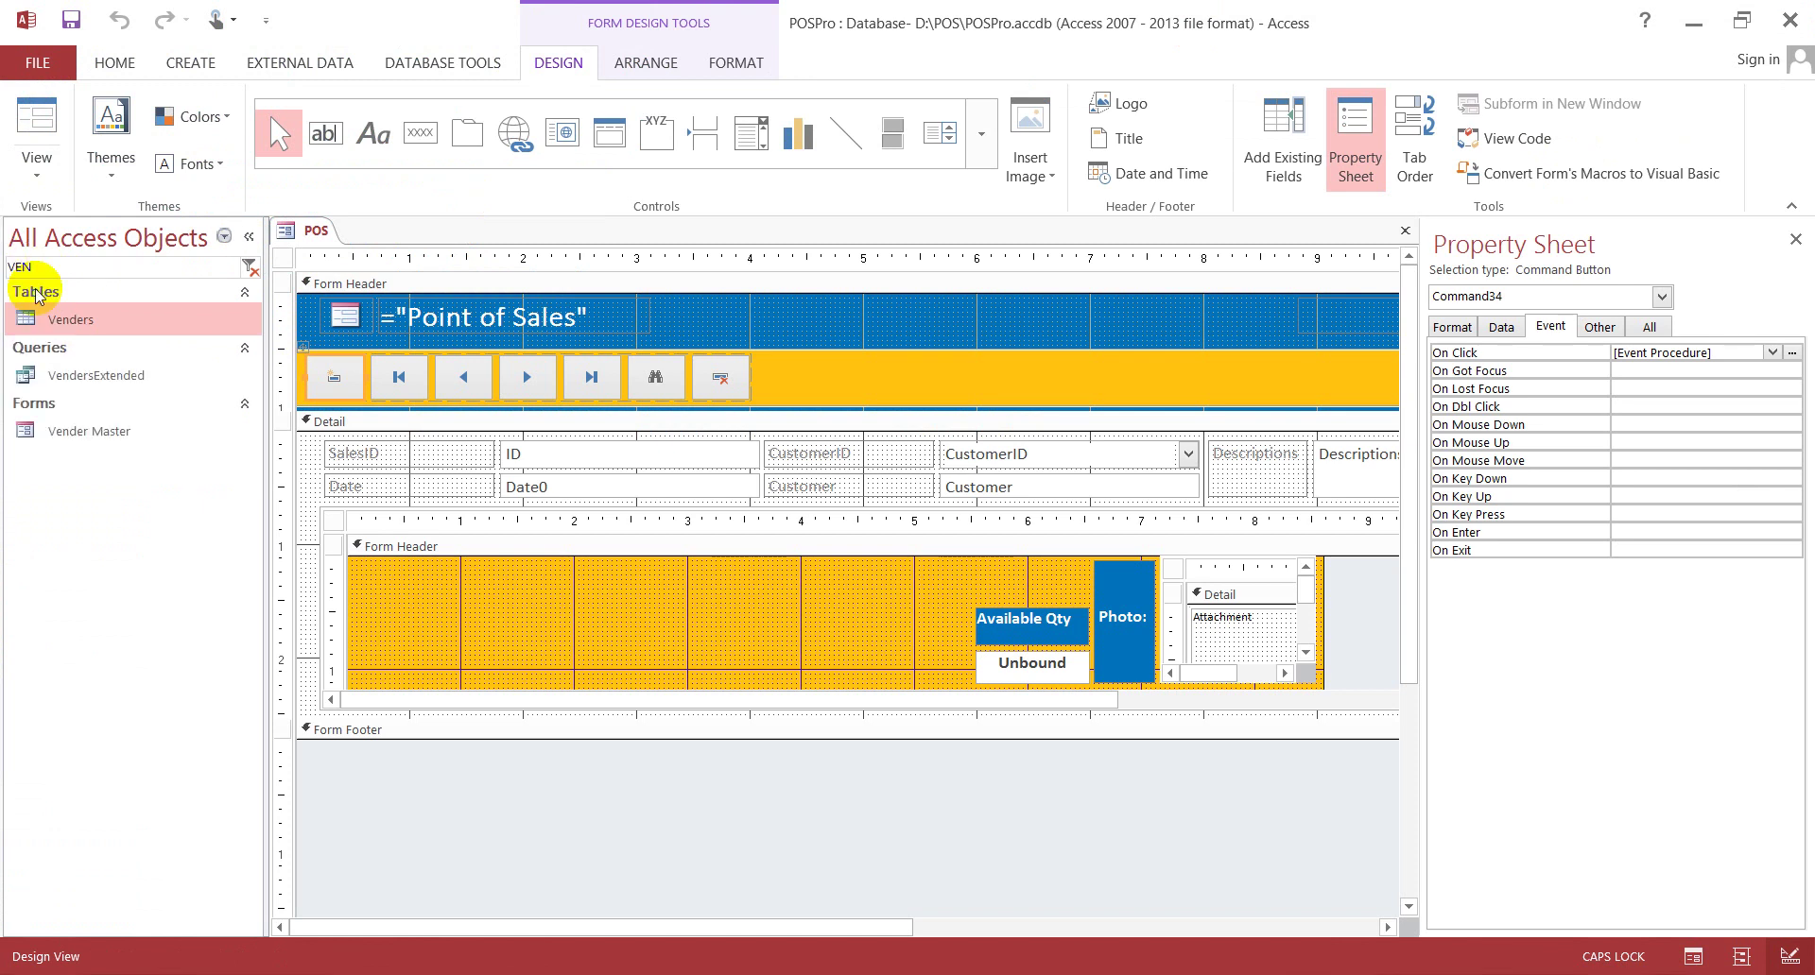
double_click(118, 431)
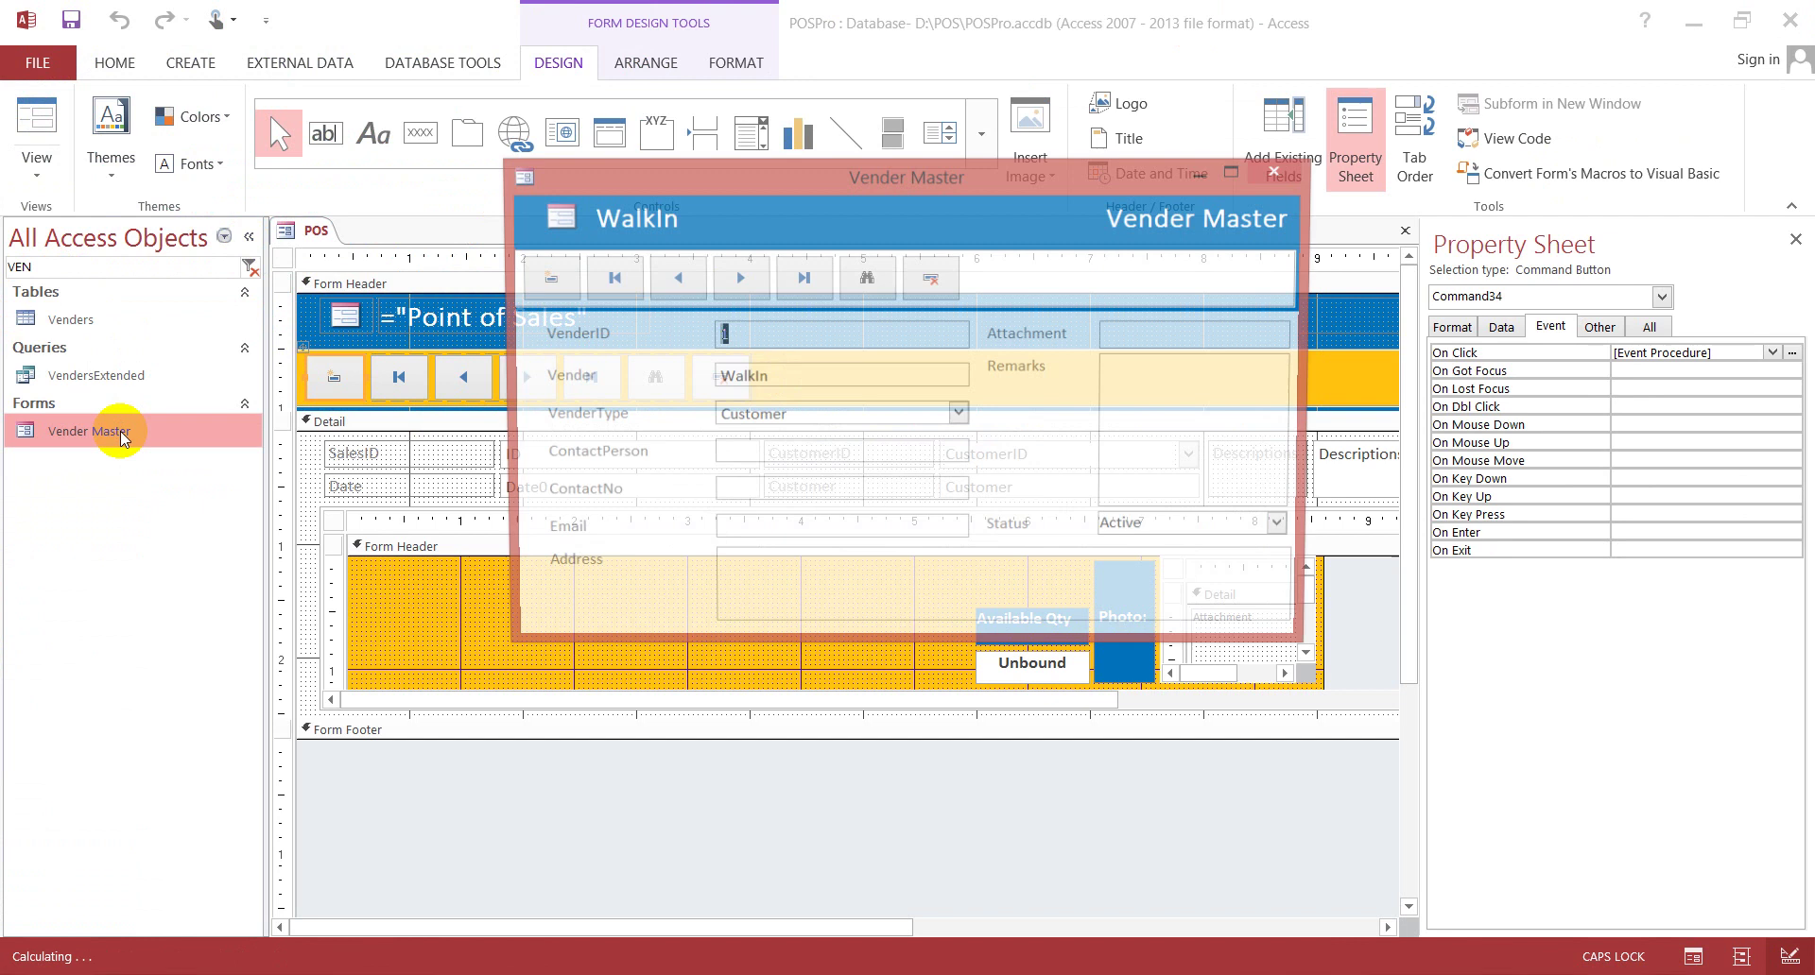
key(Tab)
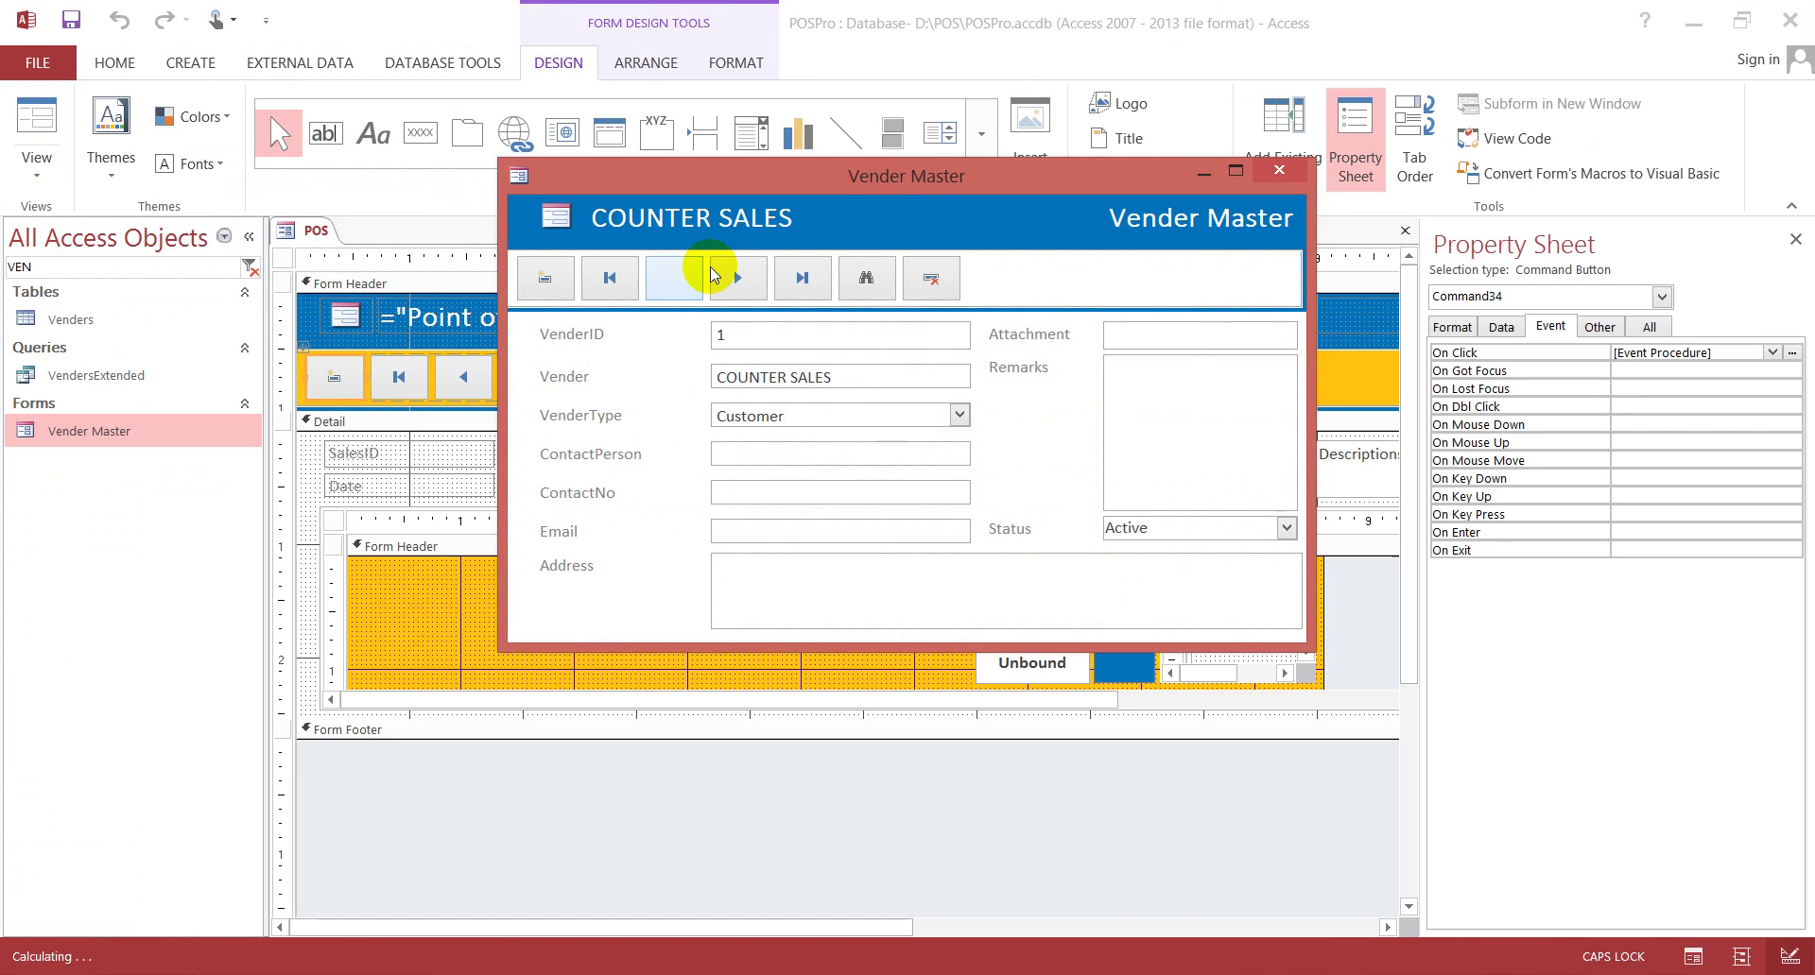
click(690, 279)
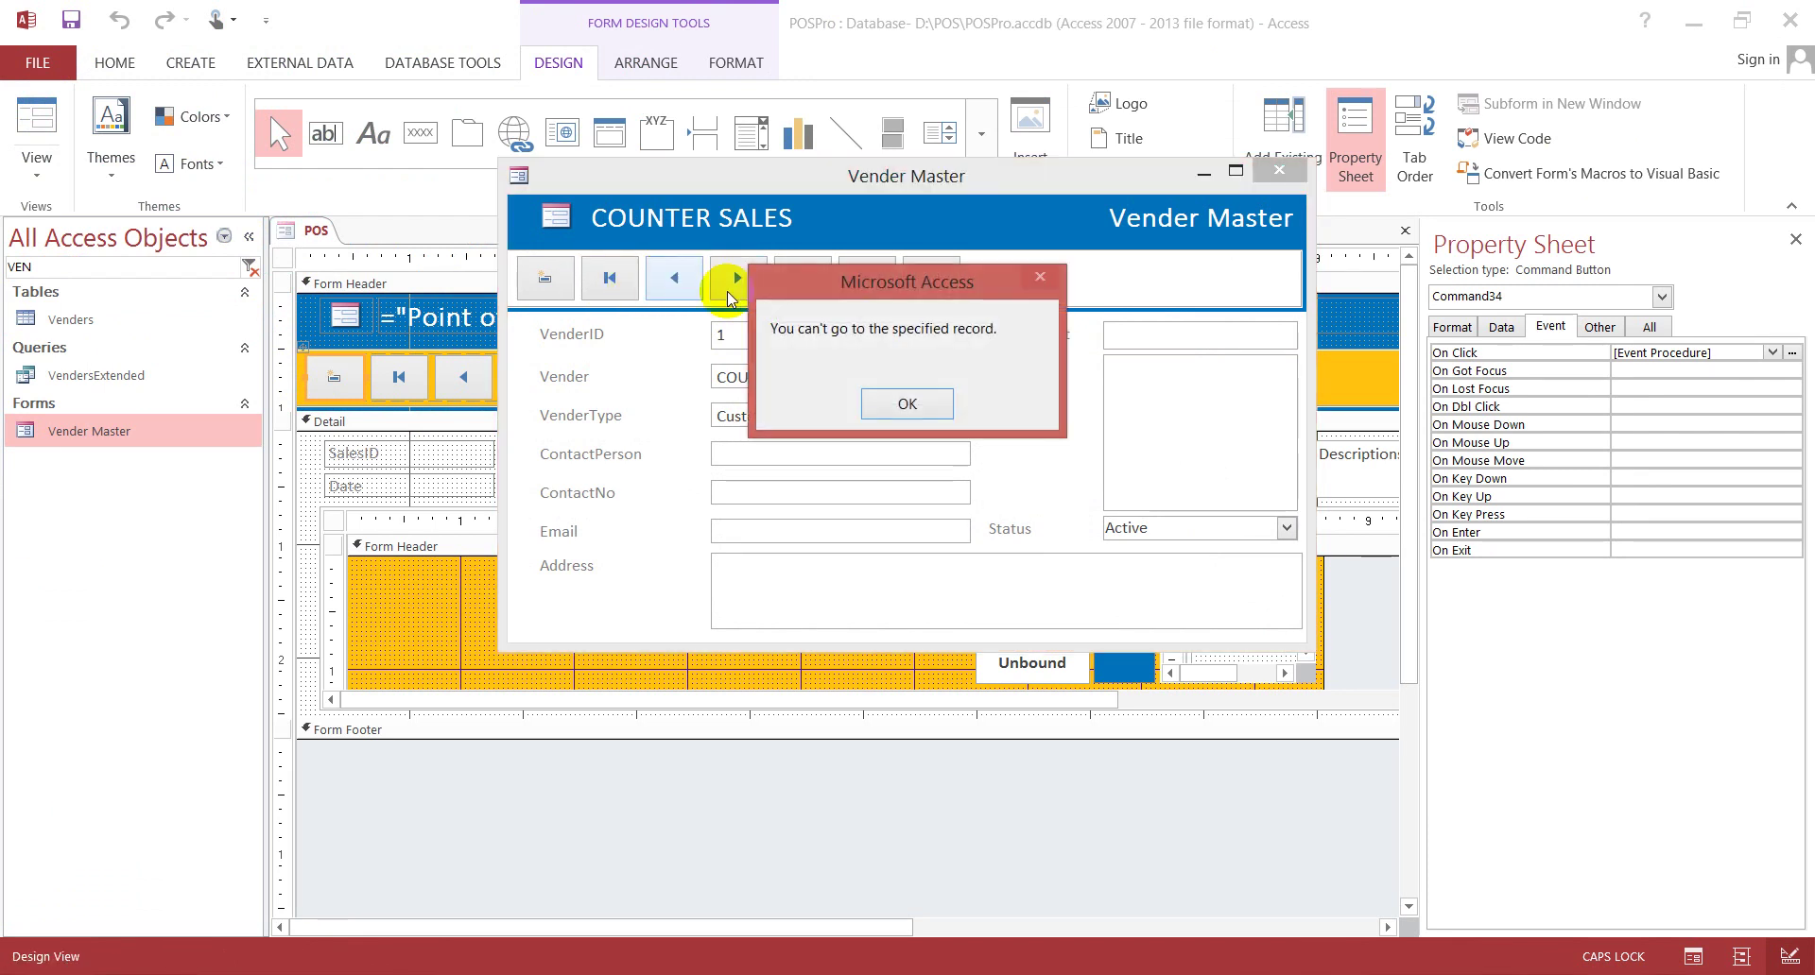
click(883, 405)
click(738, 278)
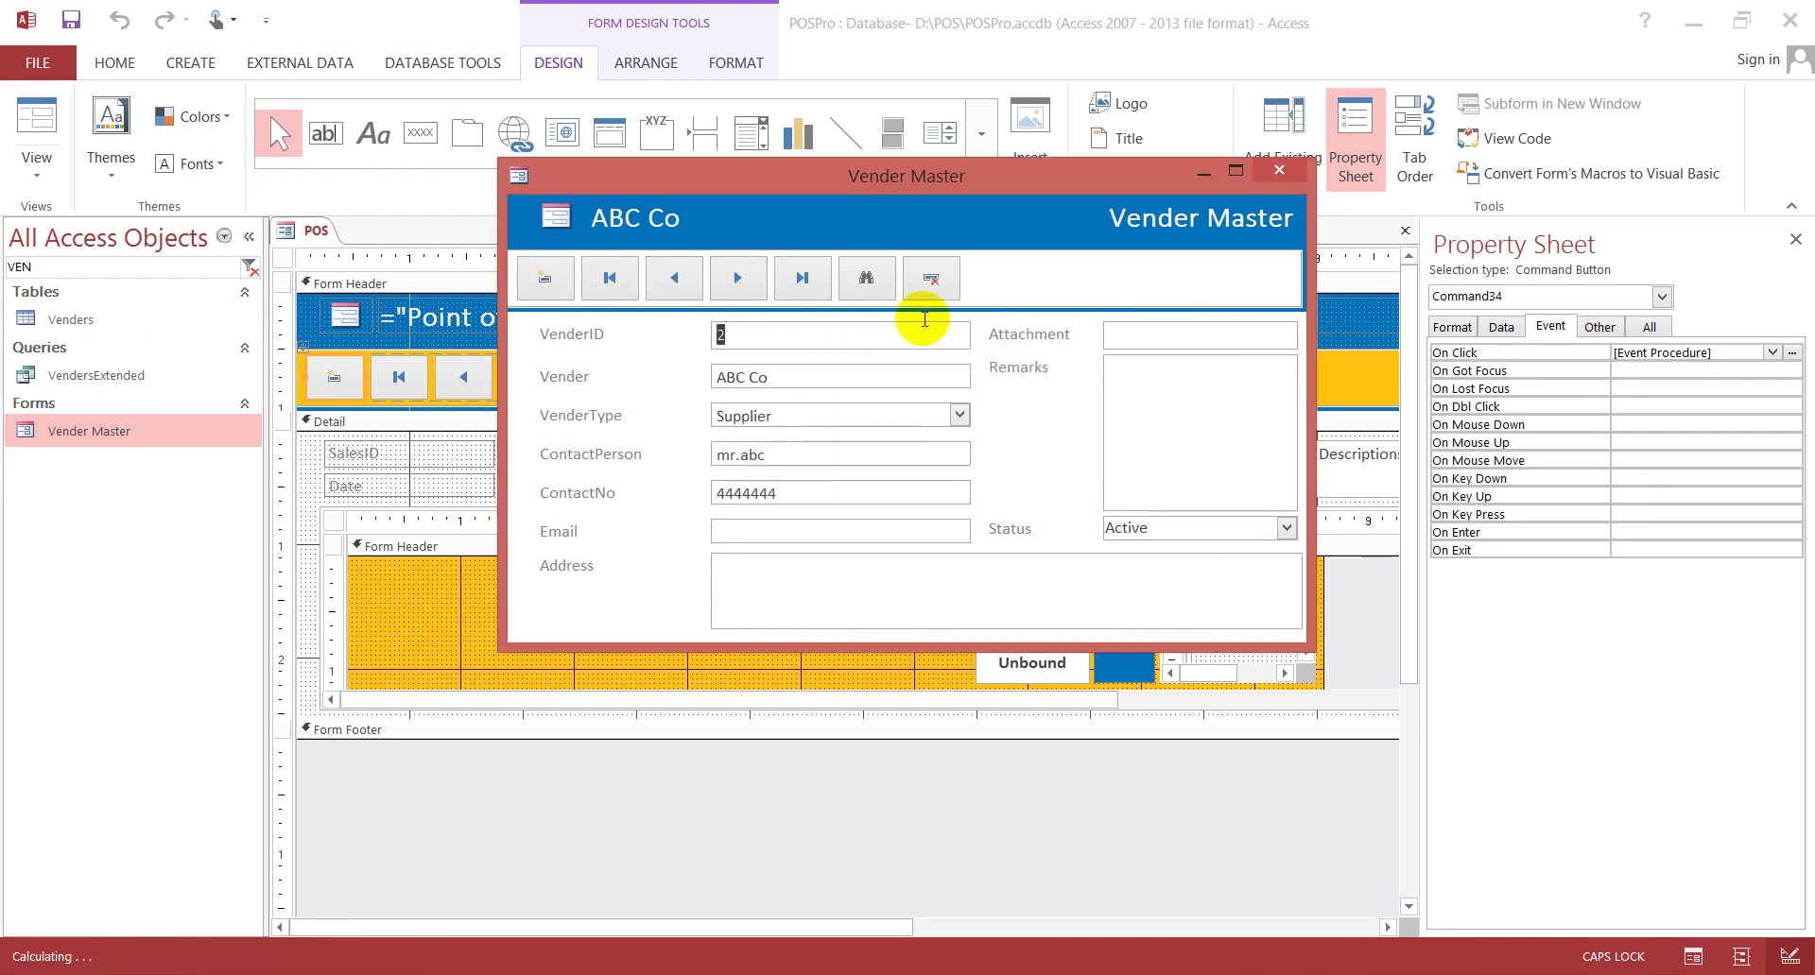
click(1279, 171)
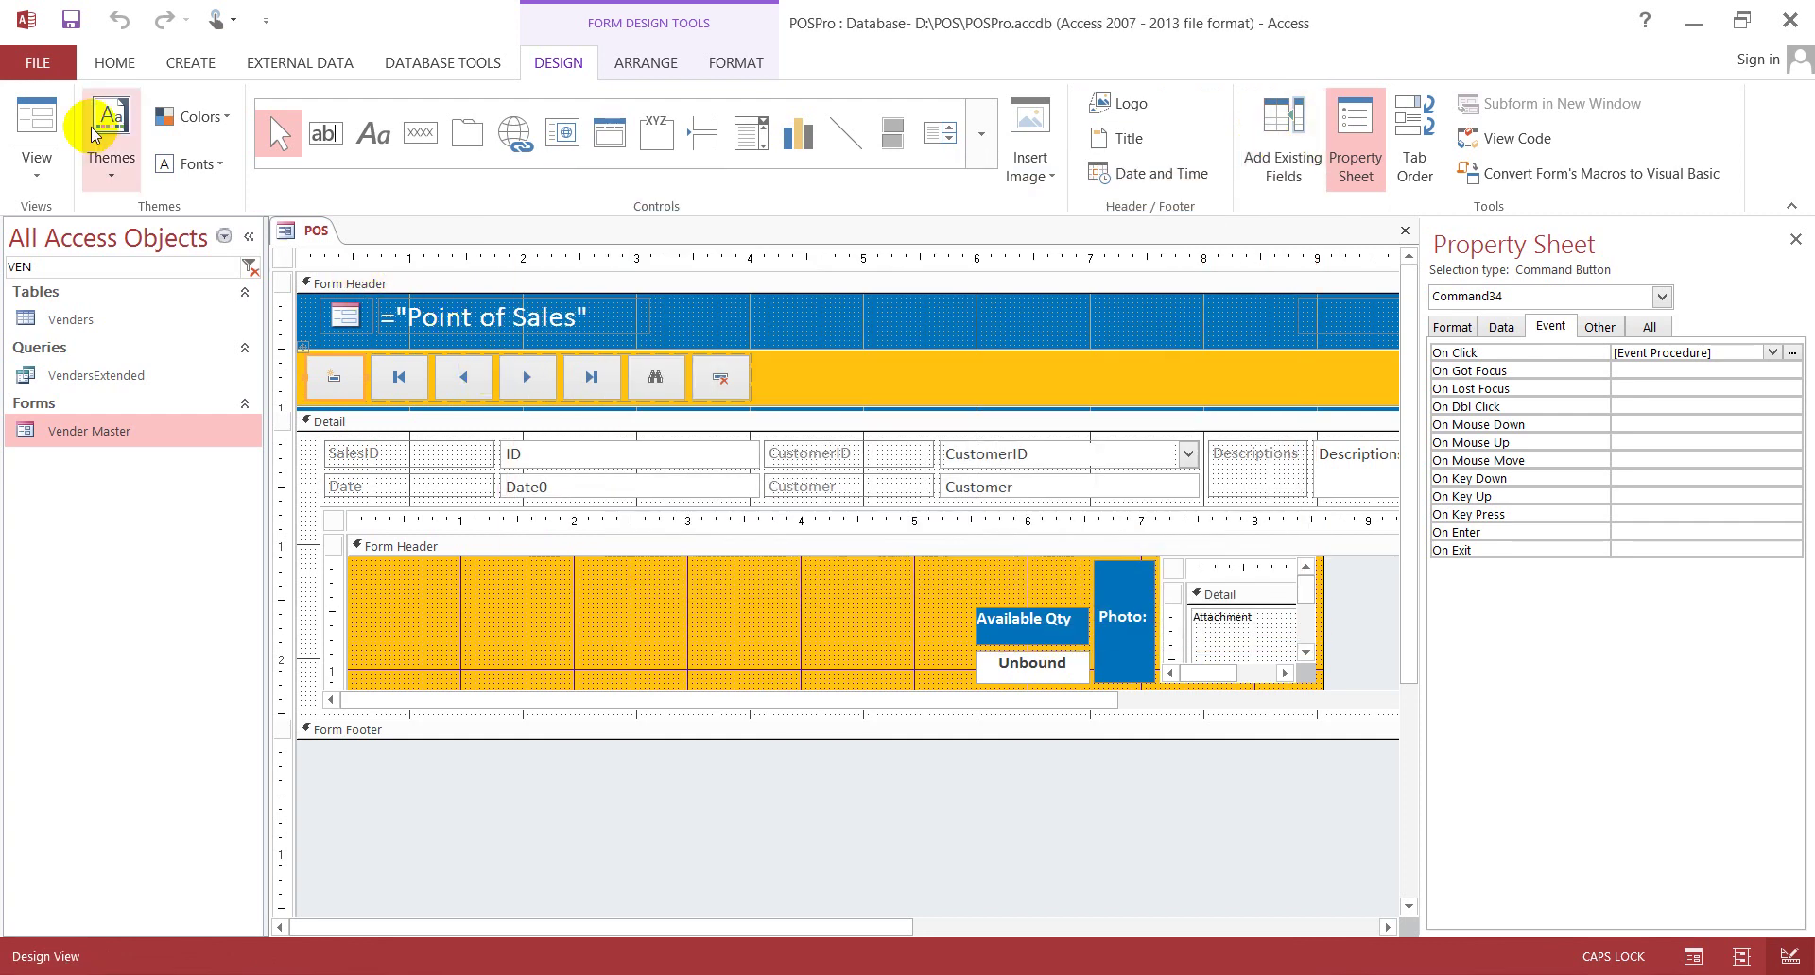
- Check the CustomerID list and the Customer values across several sales records with the POS form in Form View
click(40, 106)
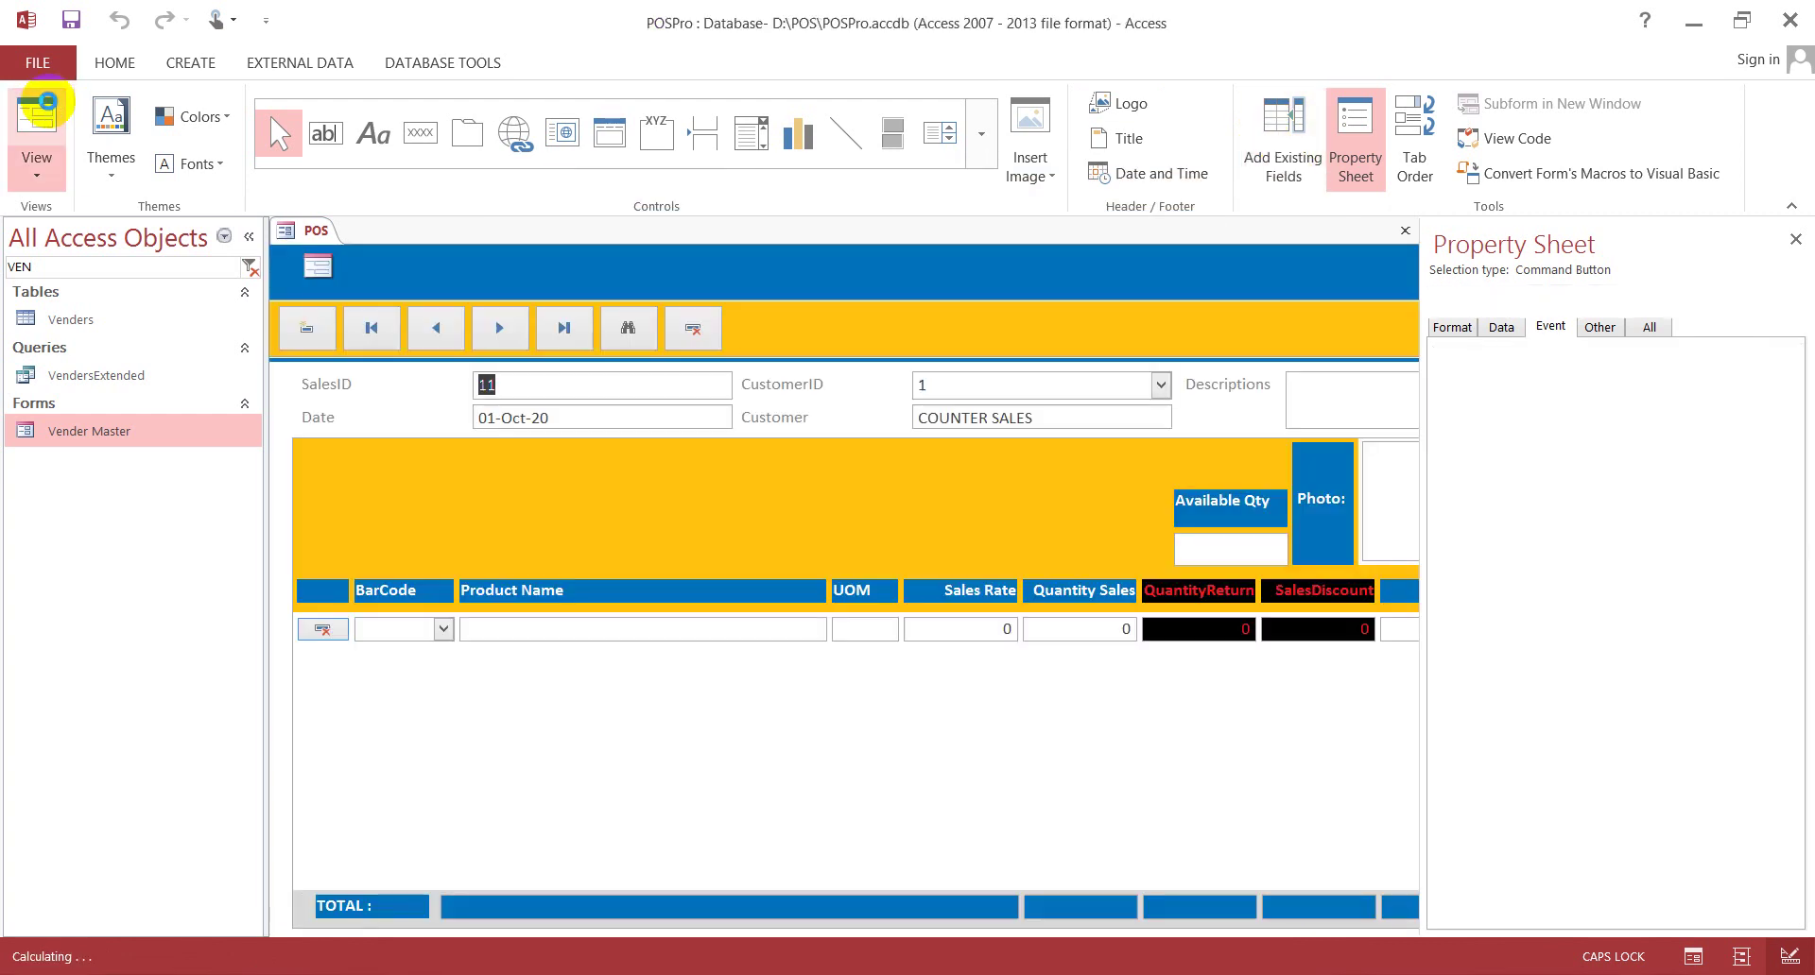
click(1158, 387)
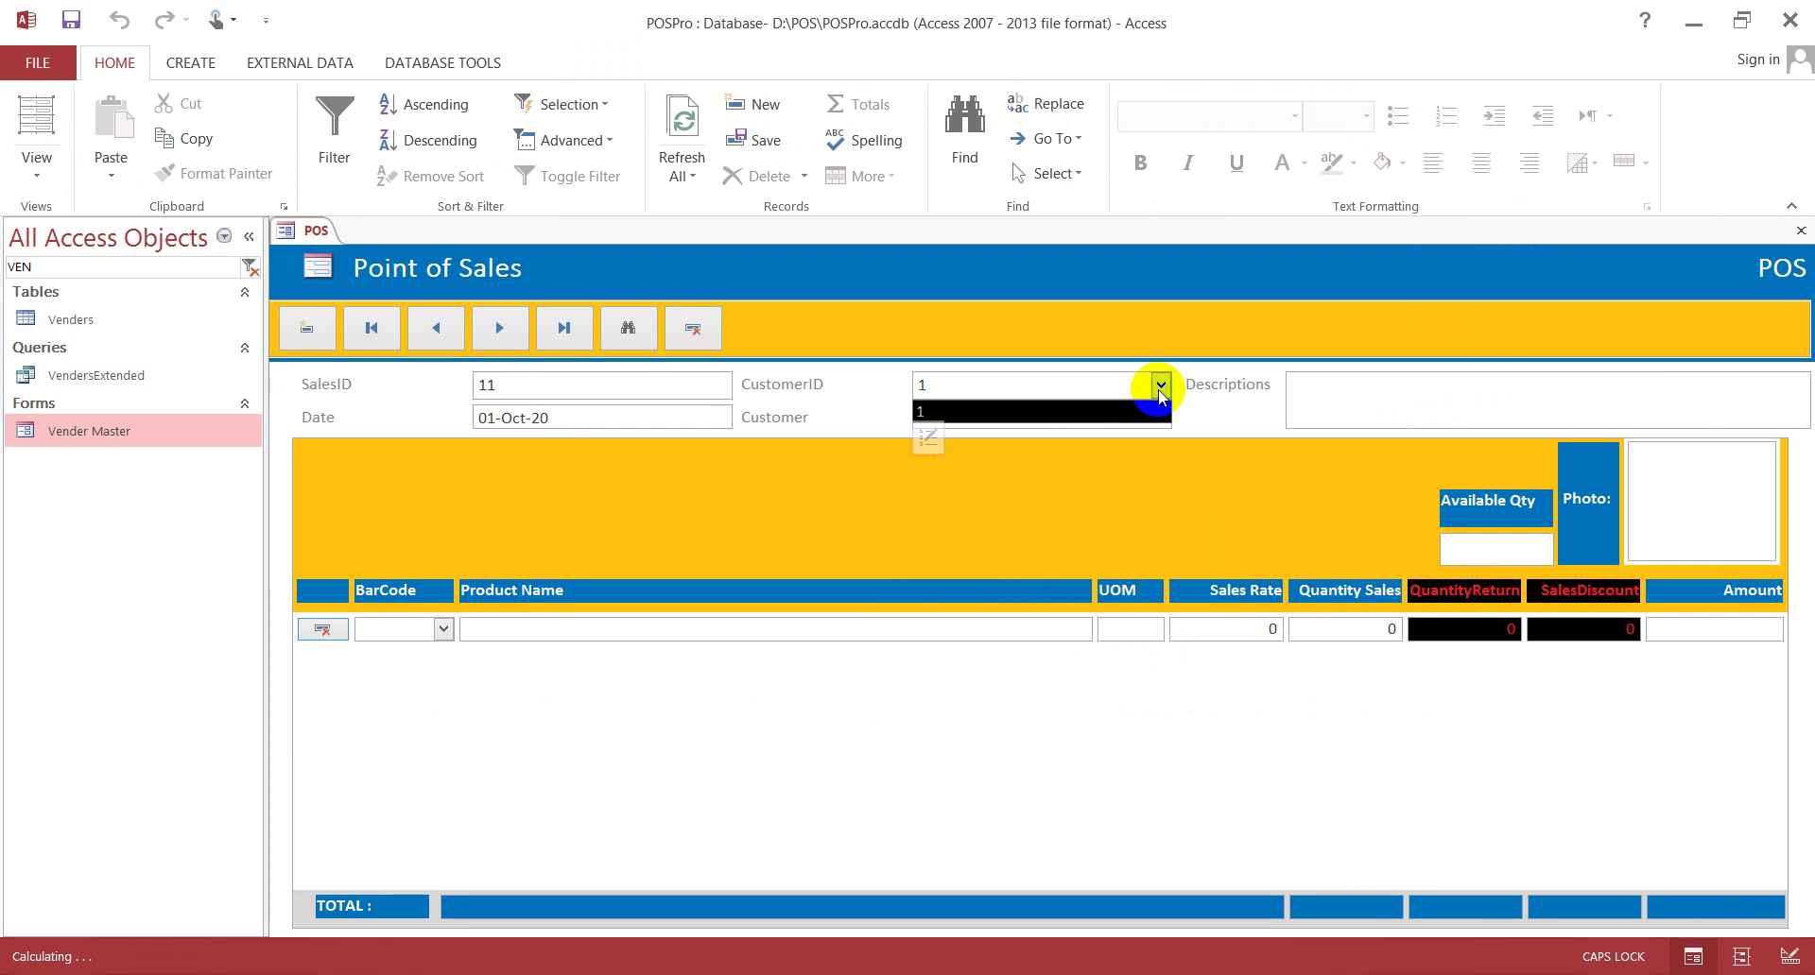
click(1084, 412)
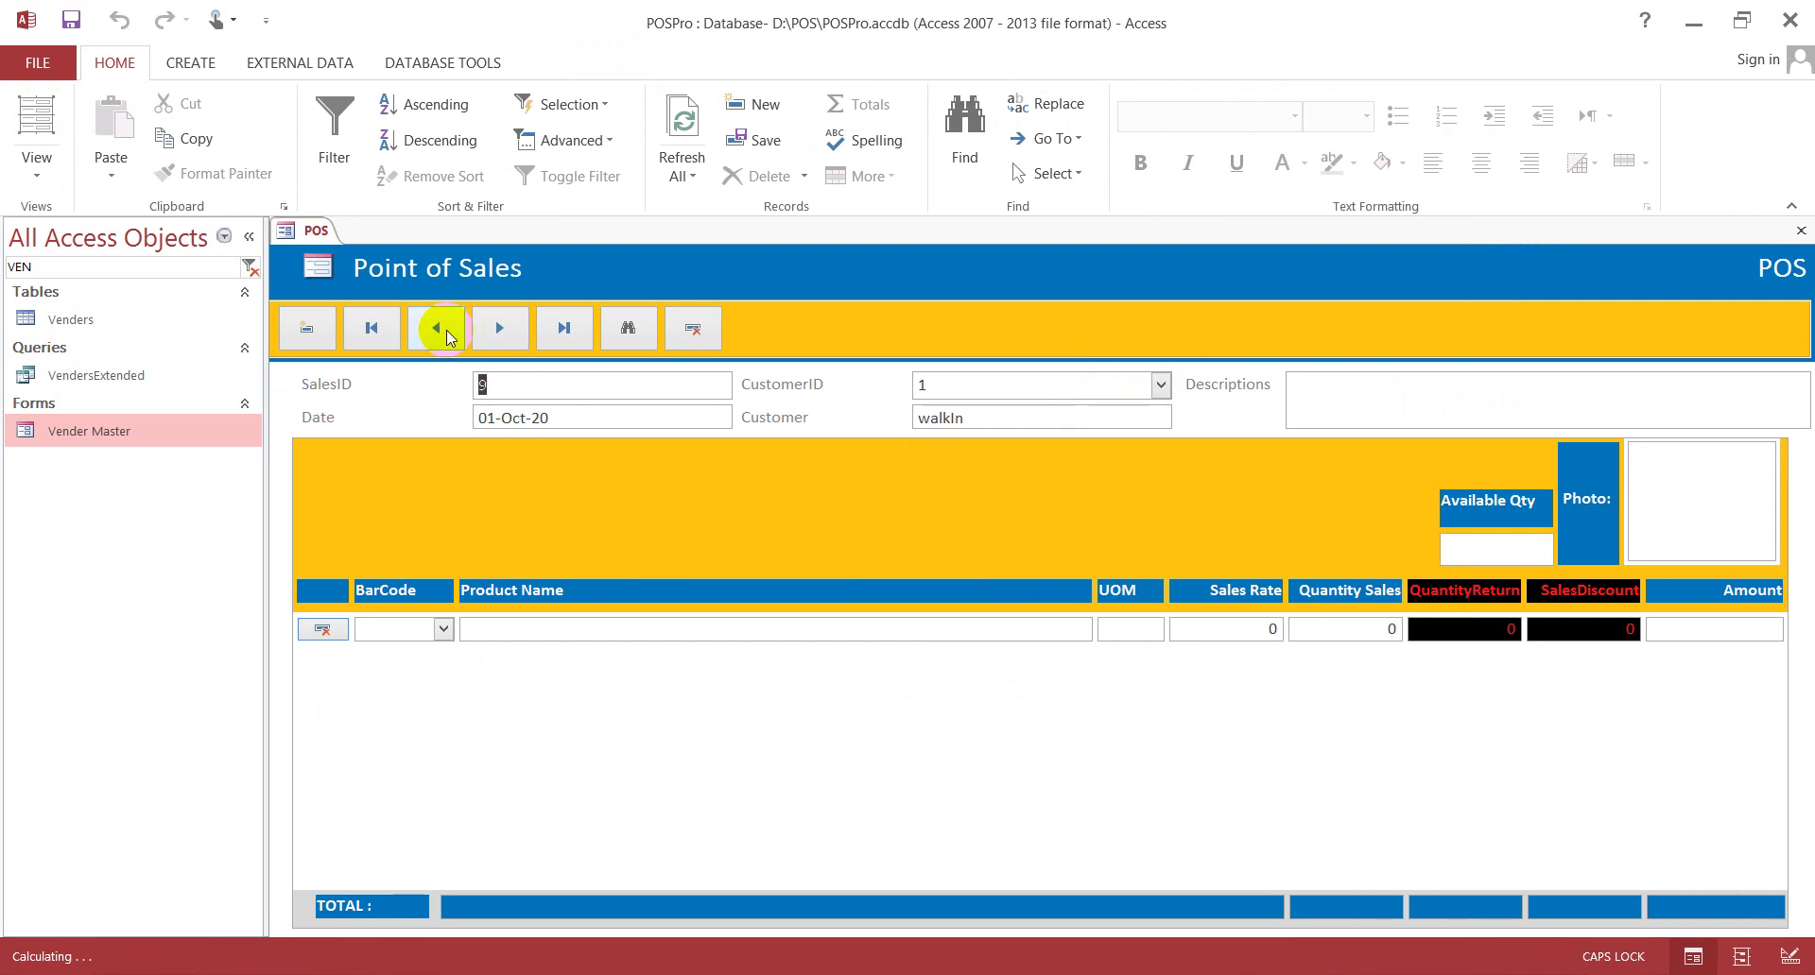
click(438, 331)
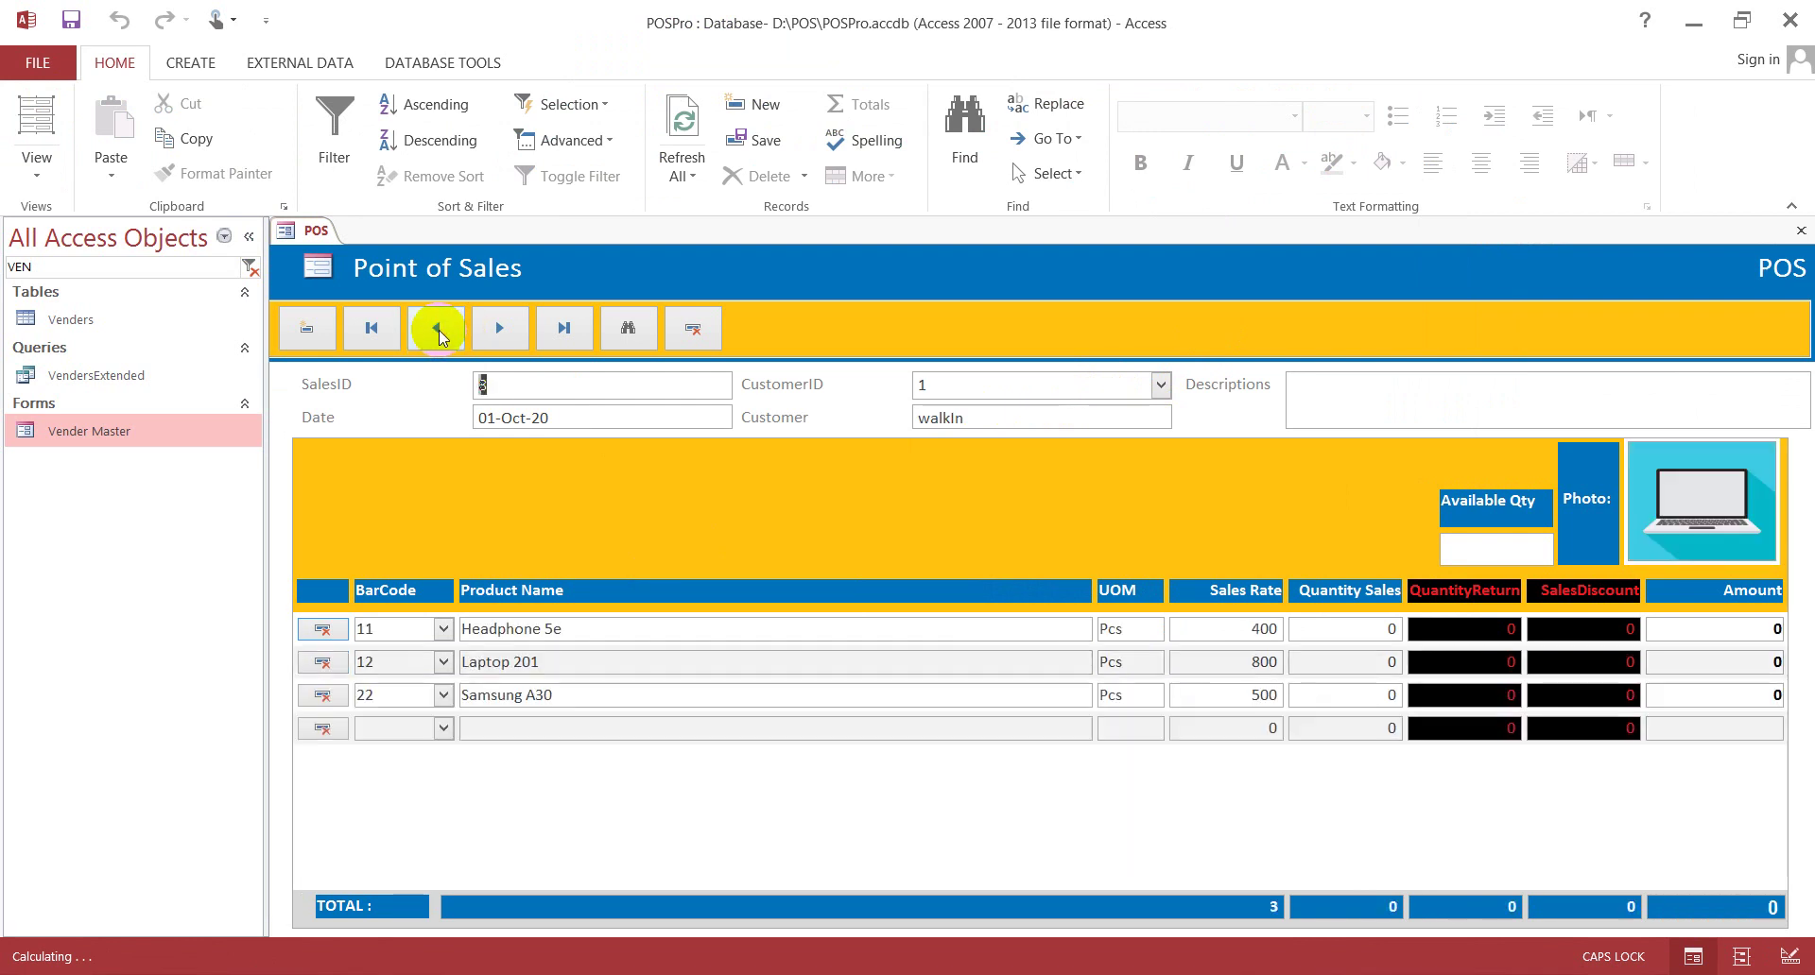
click(492, 329)
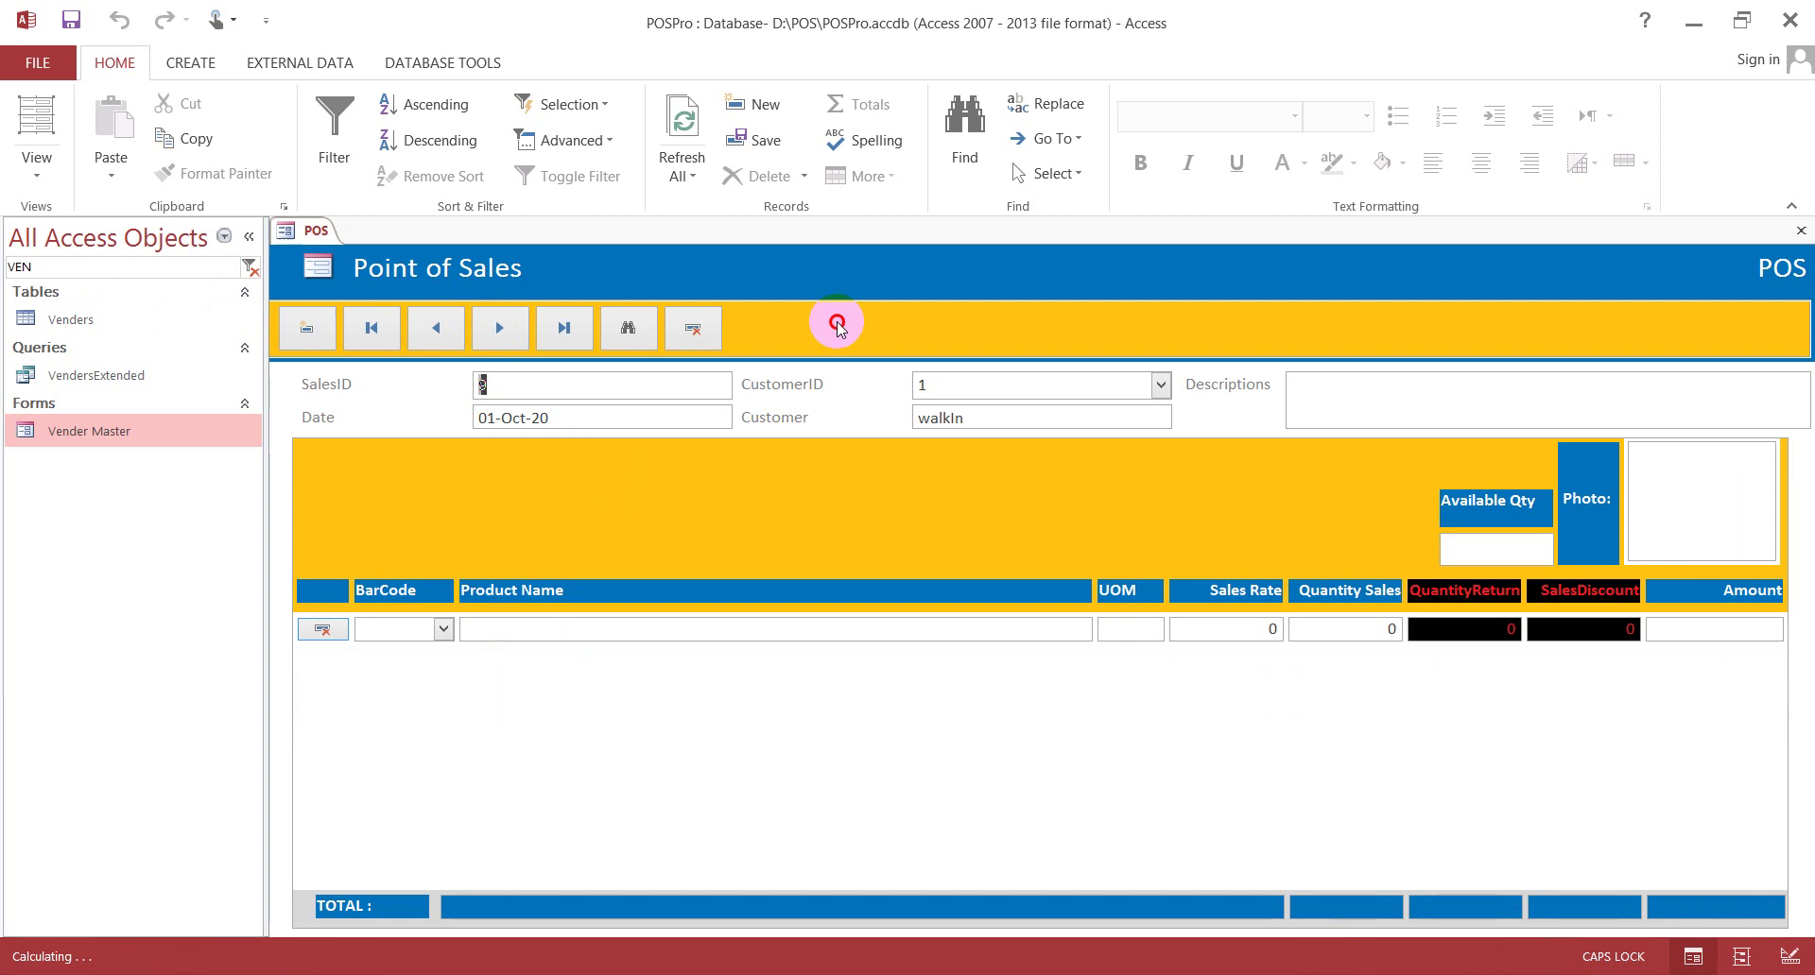
- Delete the CustomerID and Customer labels from the POS form's Detail section in Design View
right_click(867, 282)
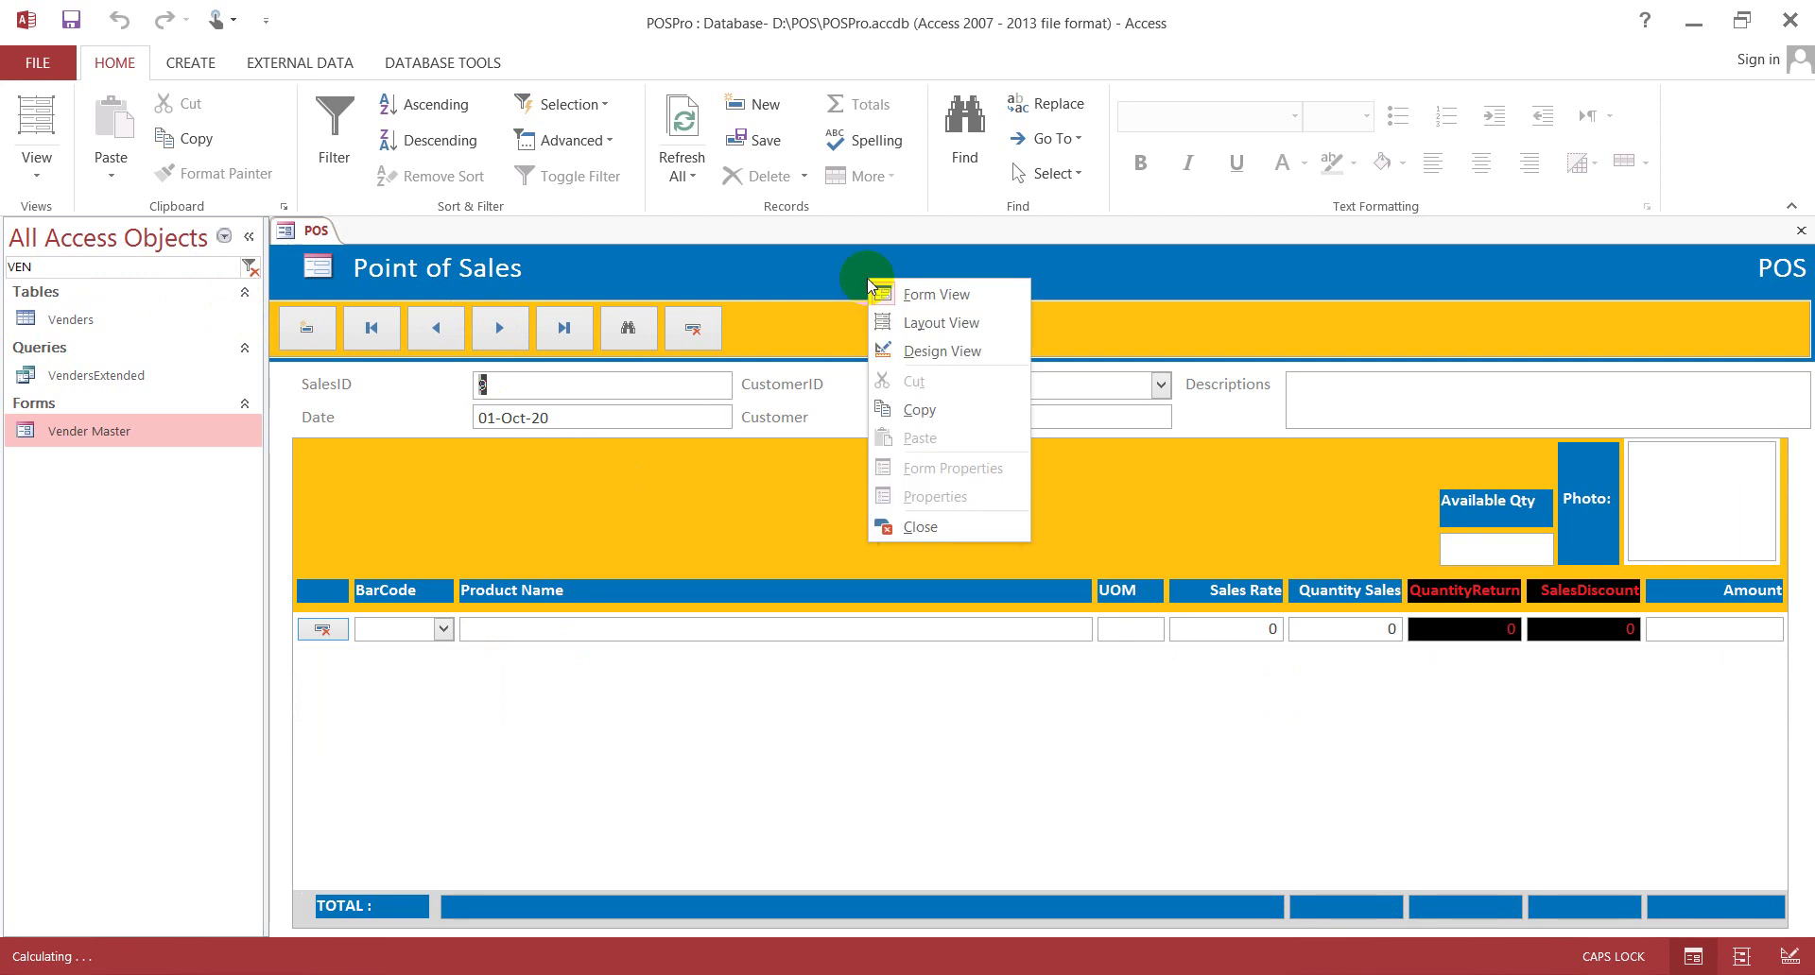
click(939, 351)
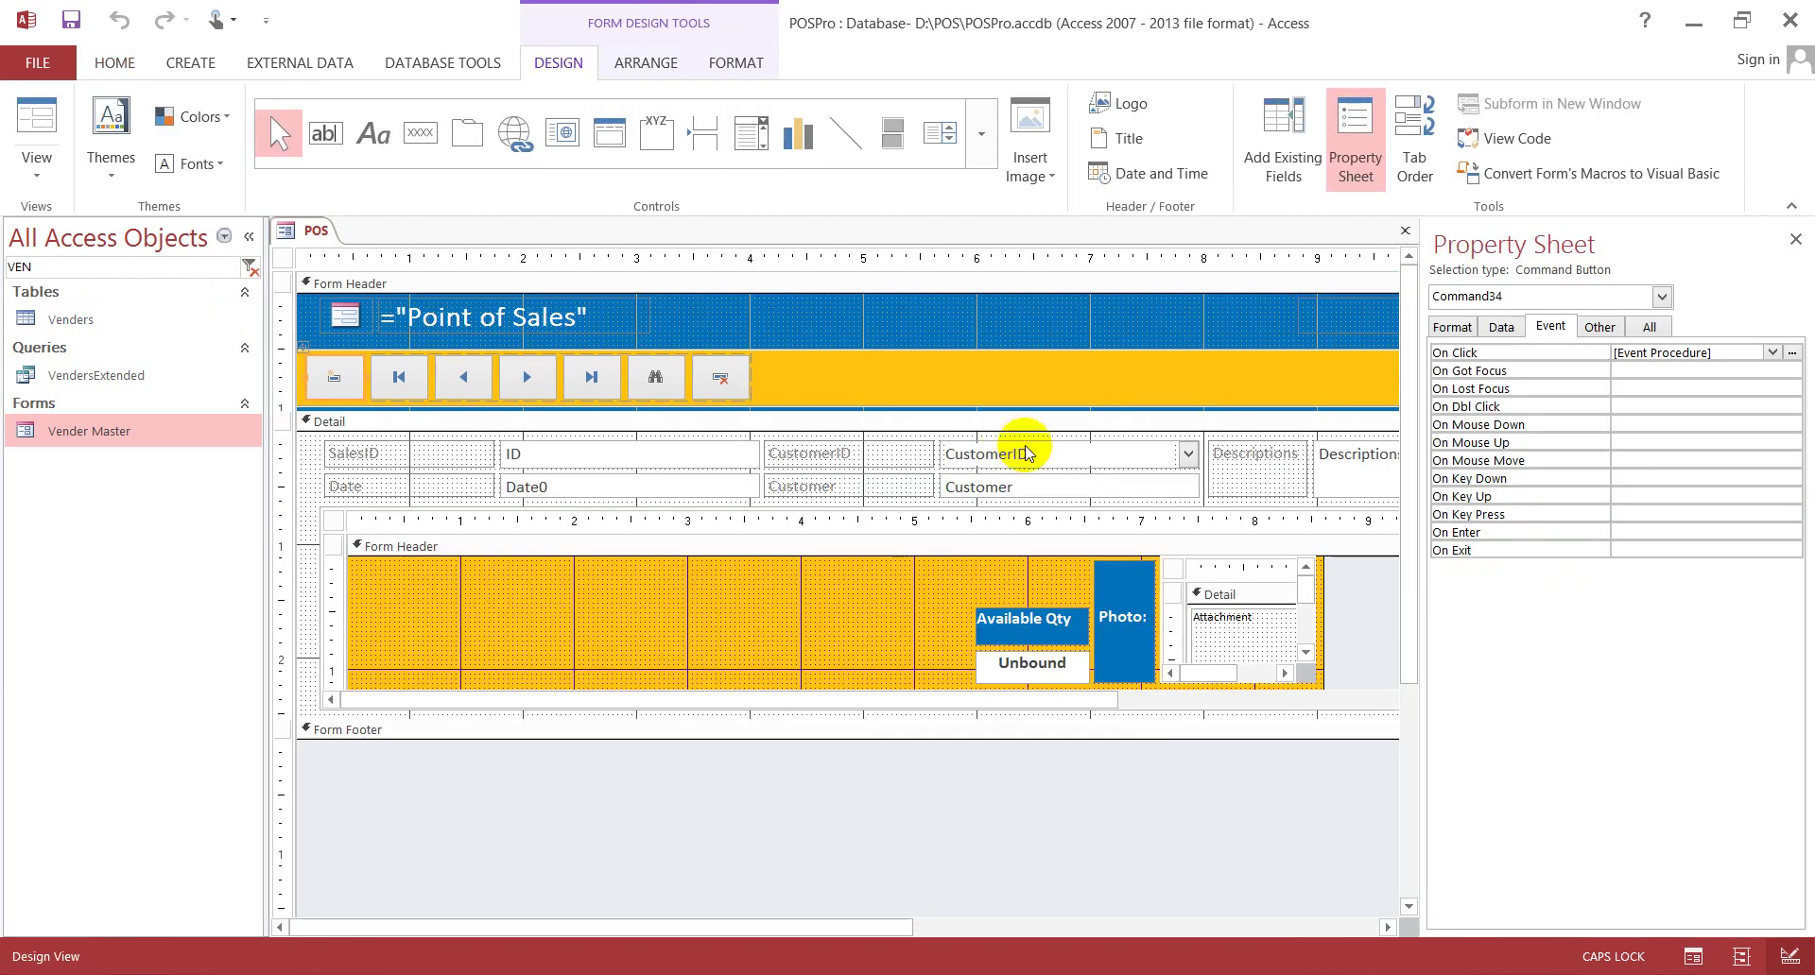
click(1027, 453)
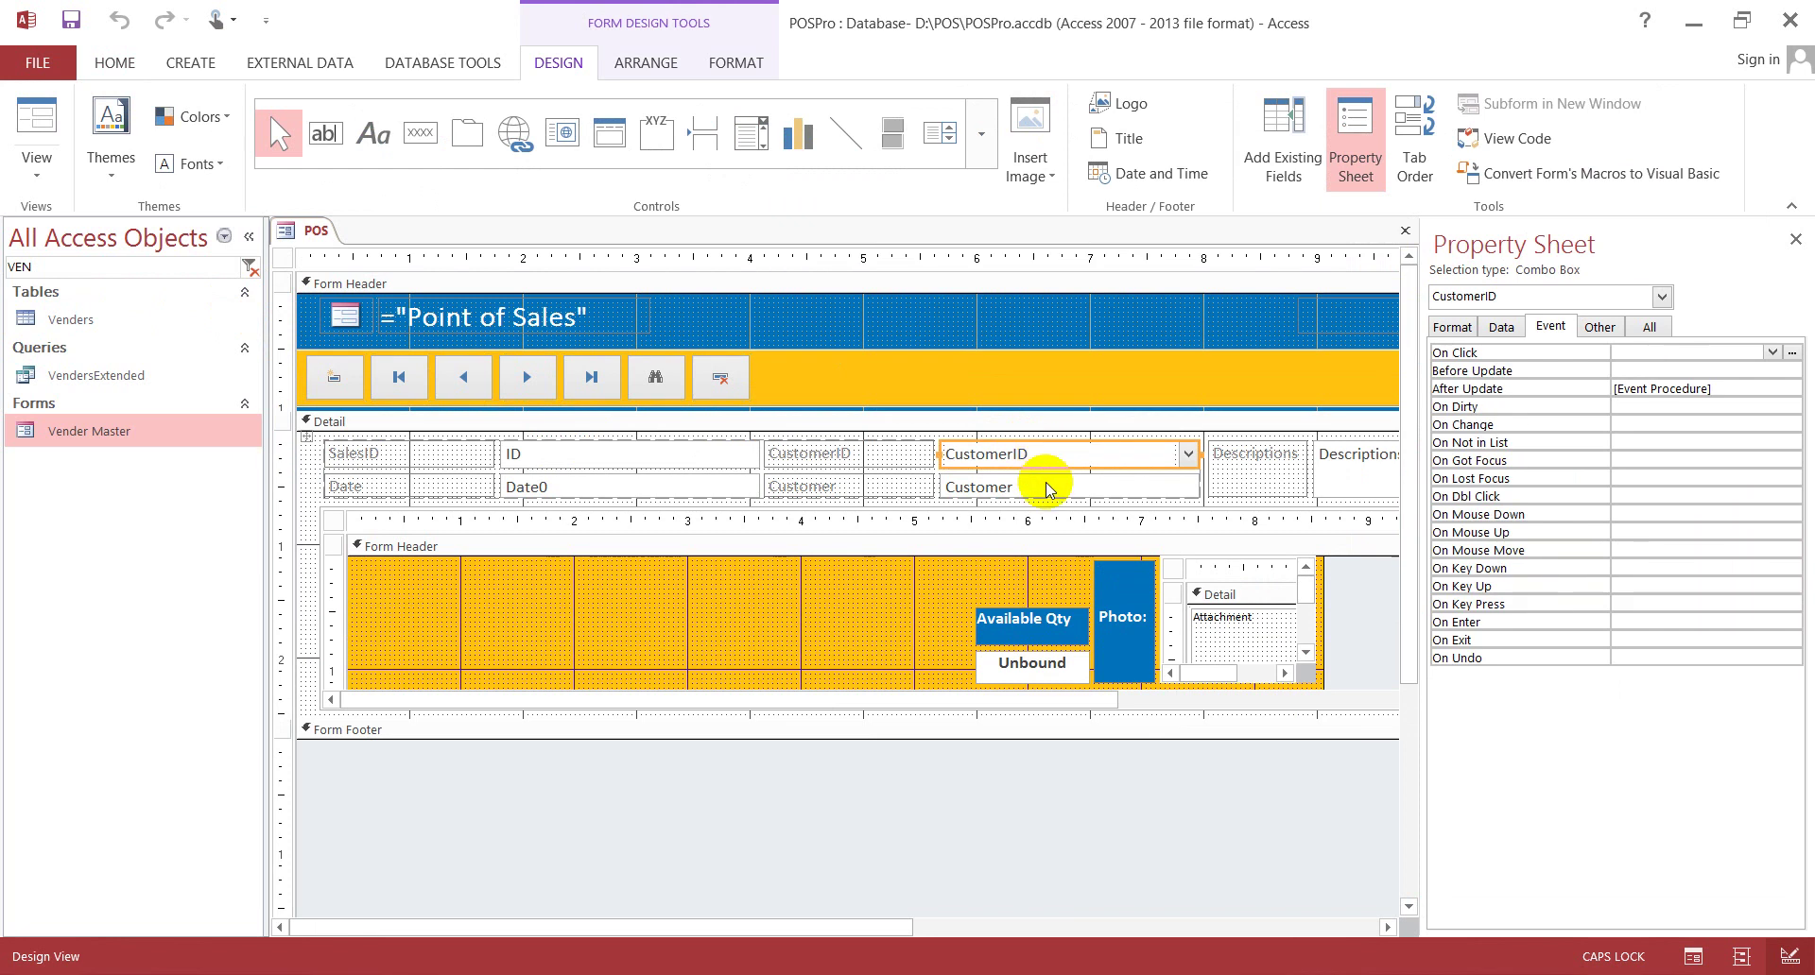
click(1048, 490)
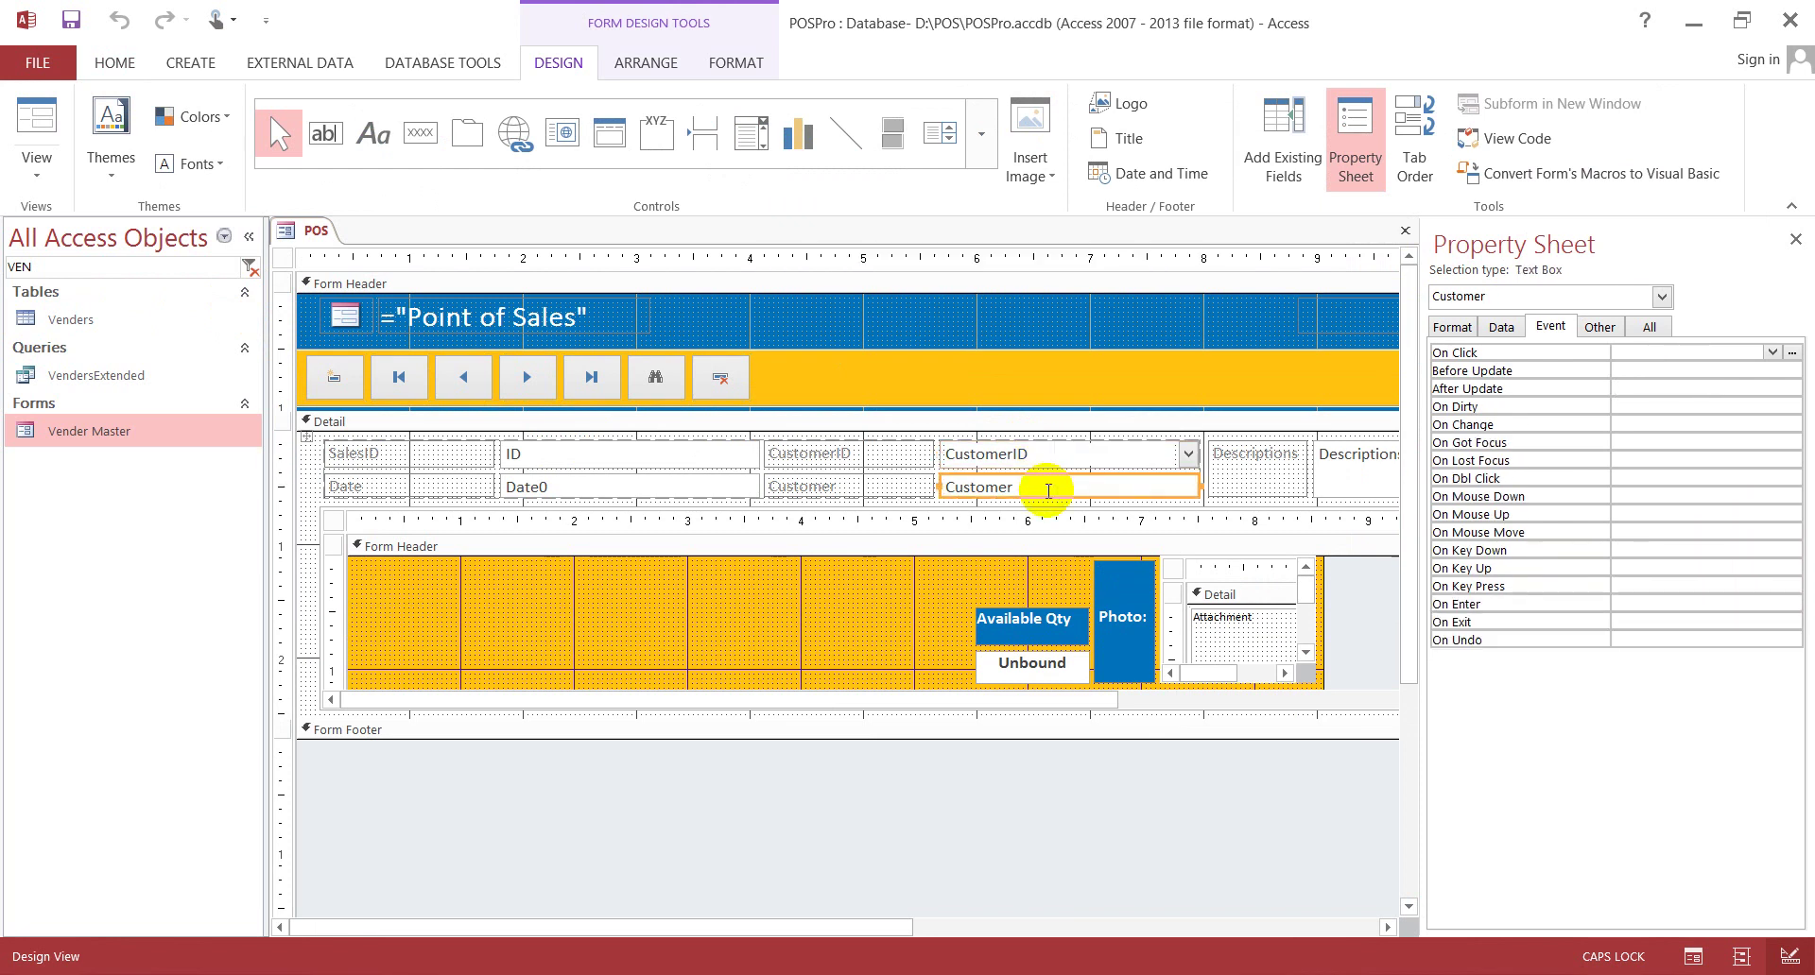
click(903, 457)
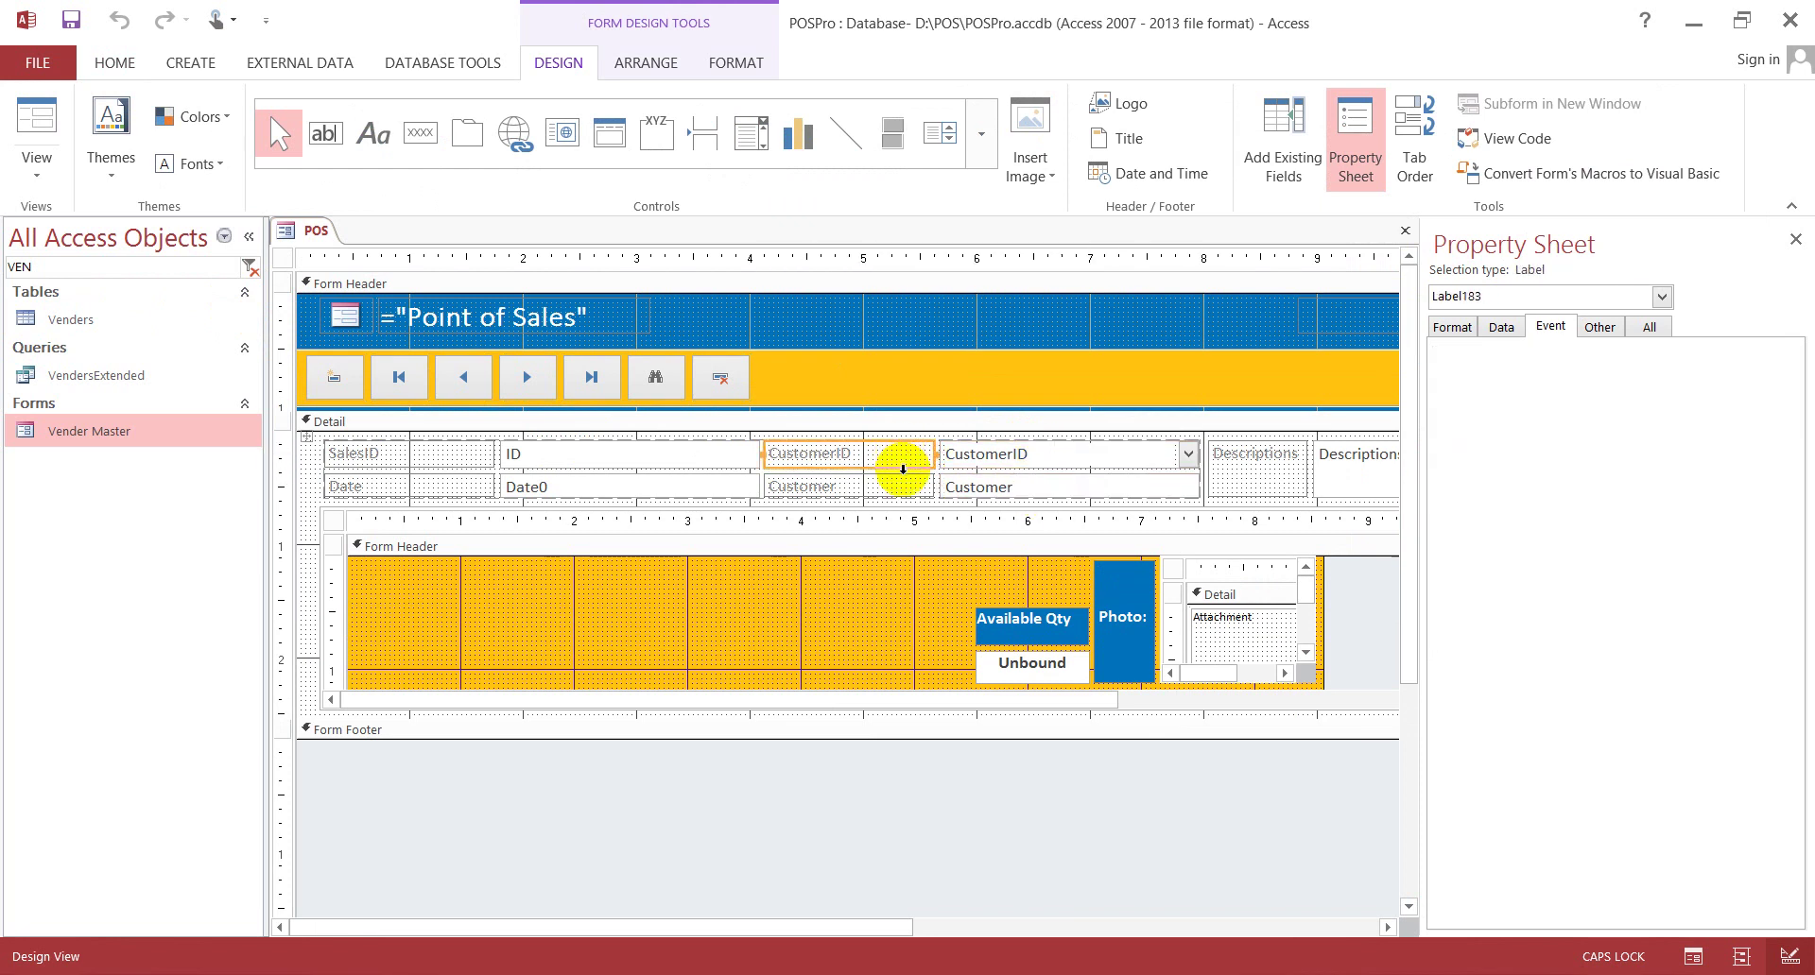
key(Delete)
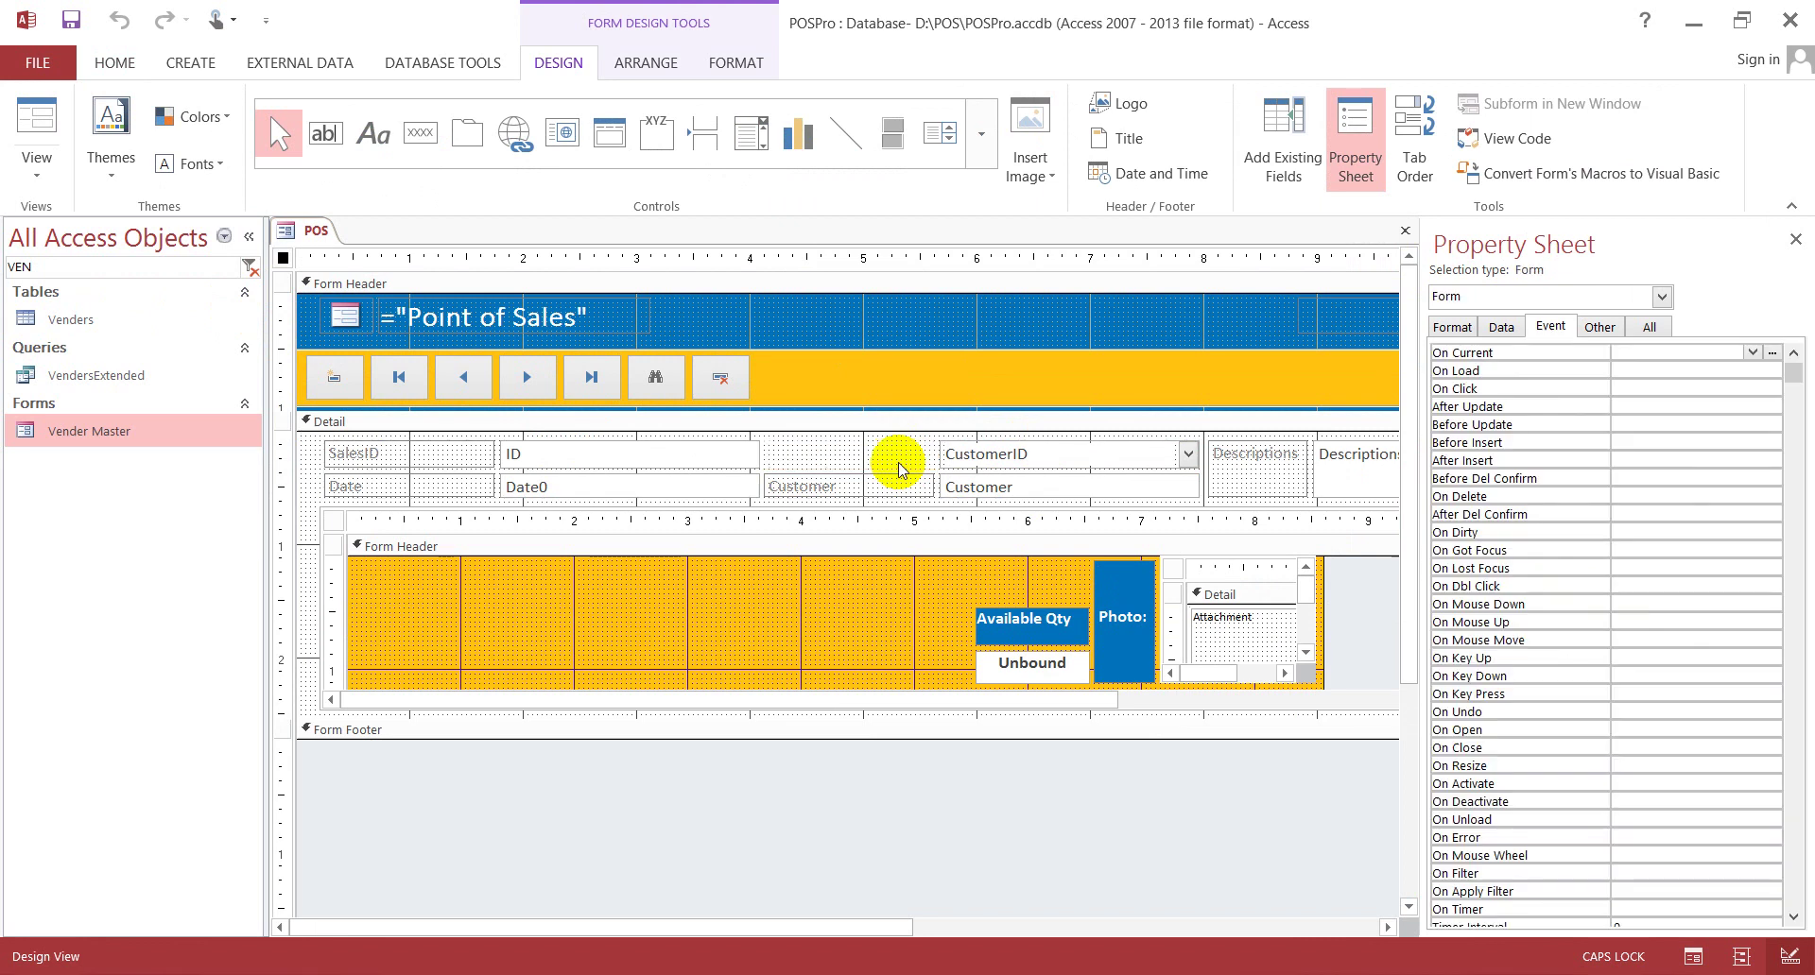
click(884, 481)
key(Delete)
click(884, 483)
key(Delete)
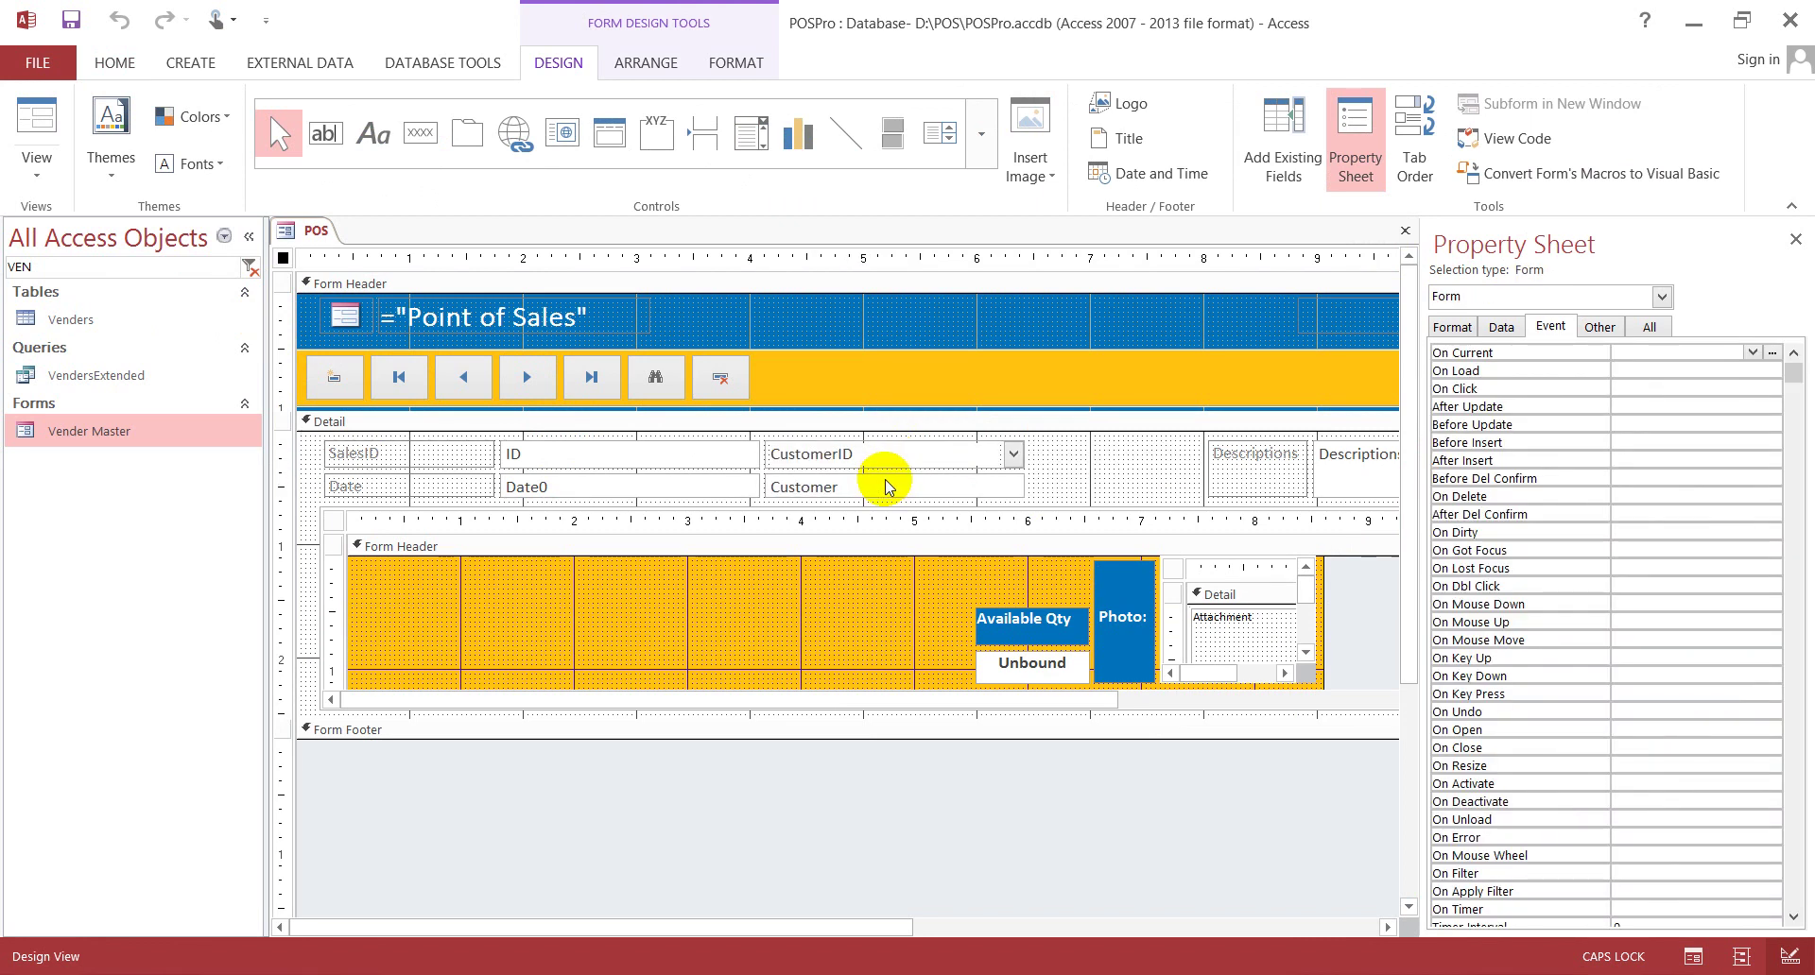
- Put the CustomerID and Customer boxes into their own stacked layout and move them into the form header
click(927, 460)
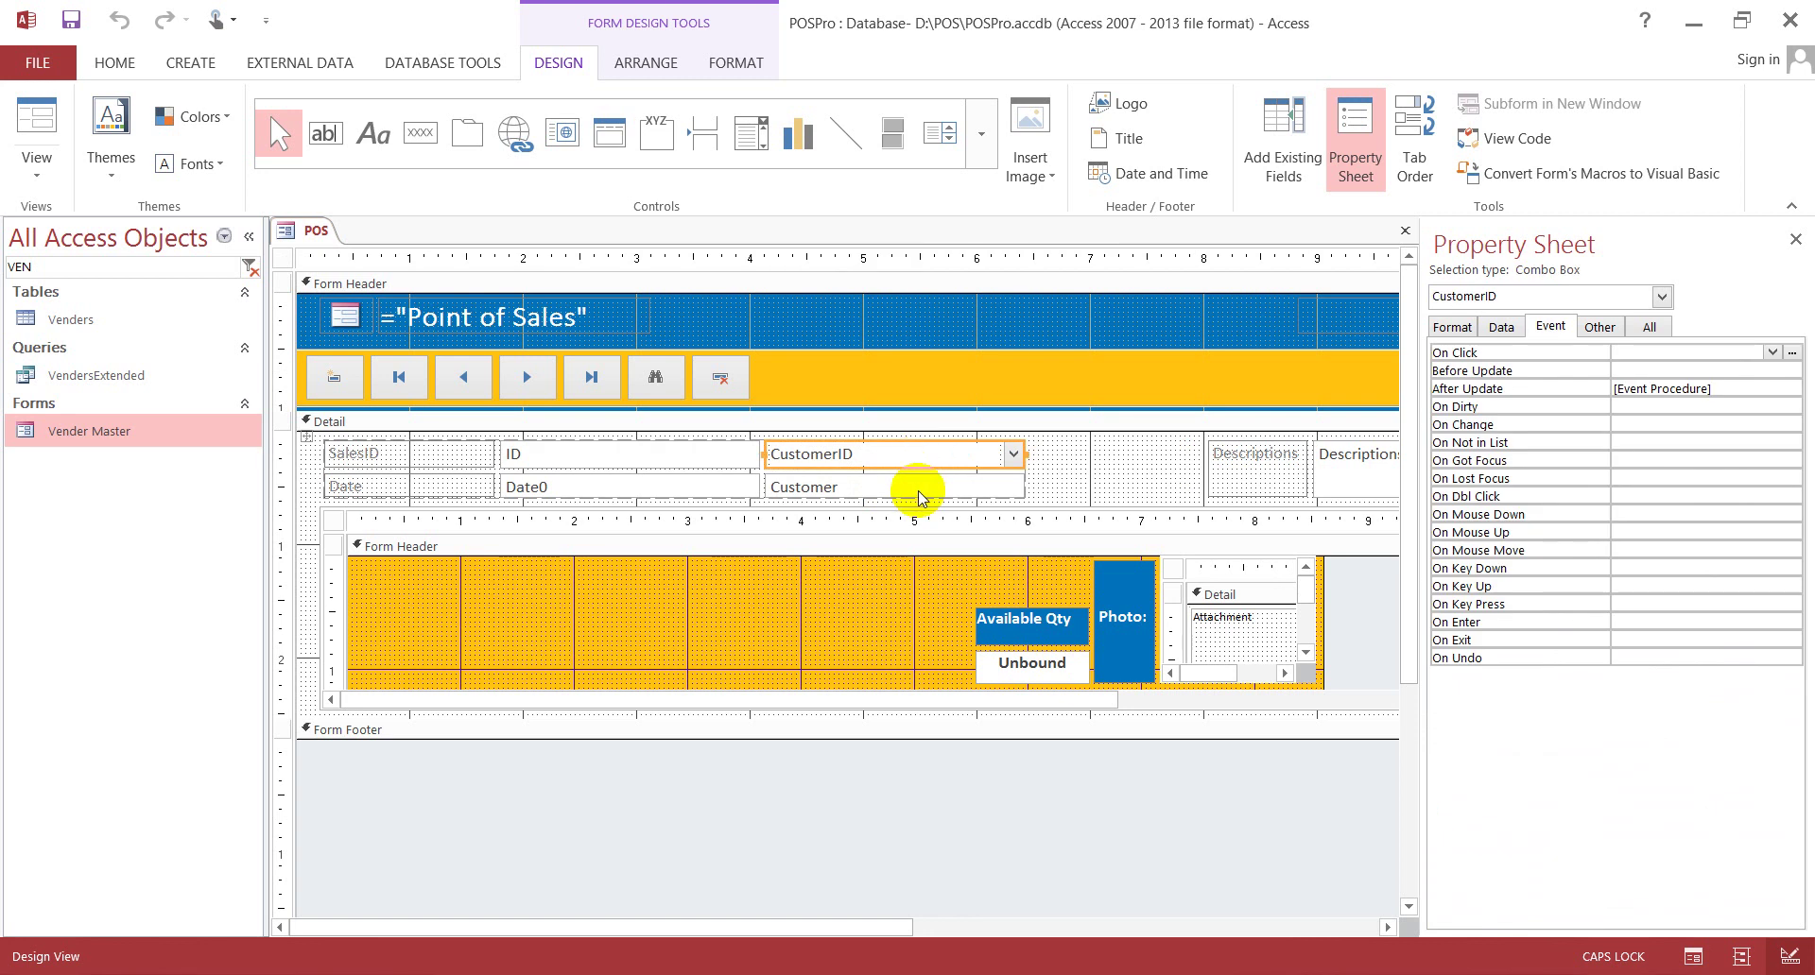
shift+click(918, 492)
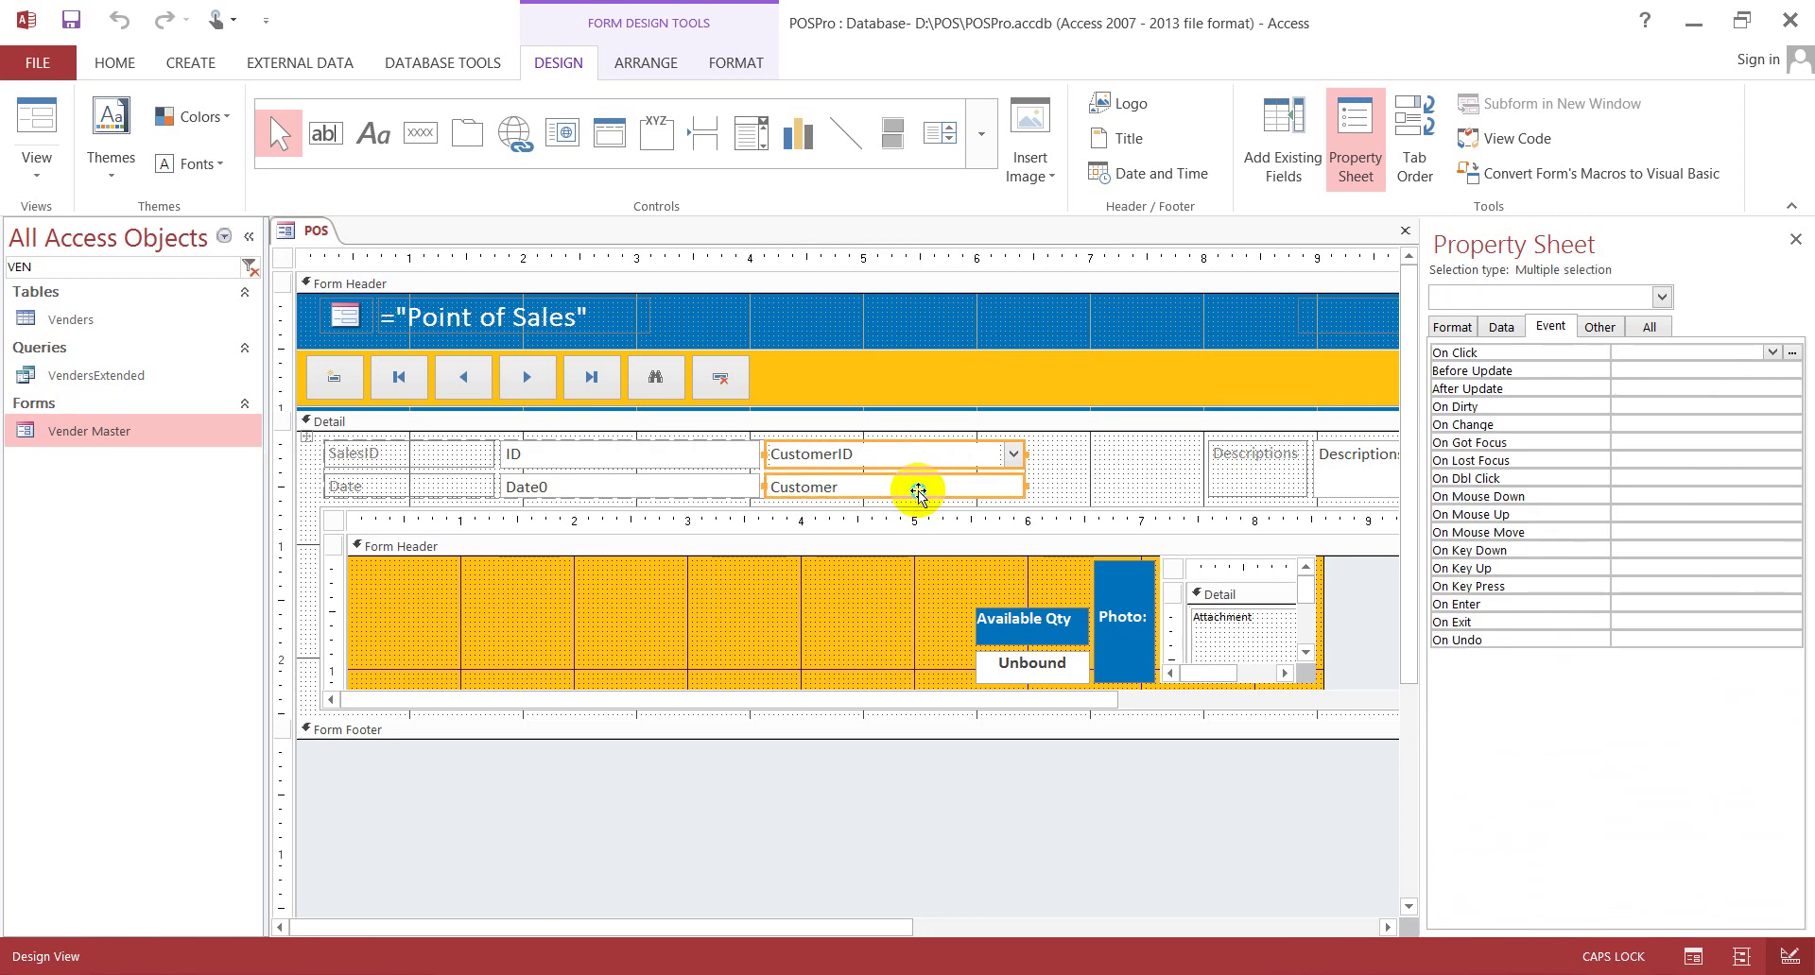
right_click(917, 491)
mouse_move(1019, 545)
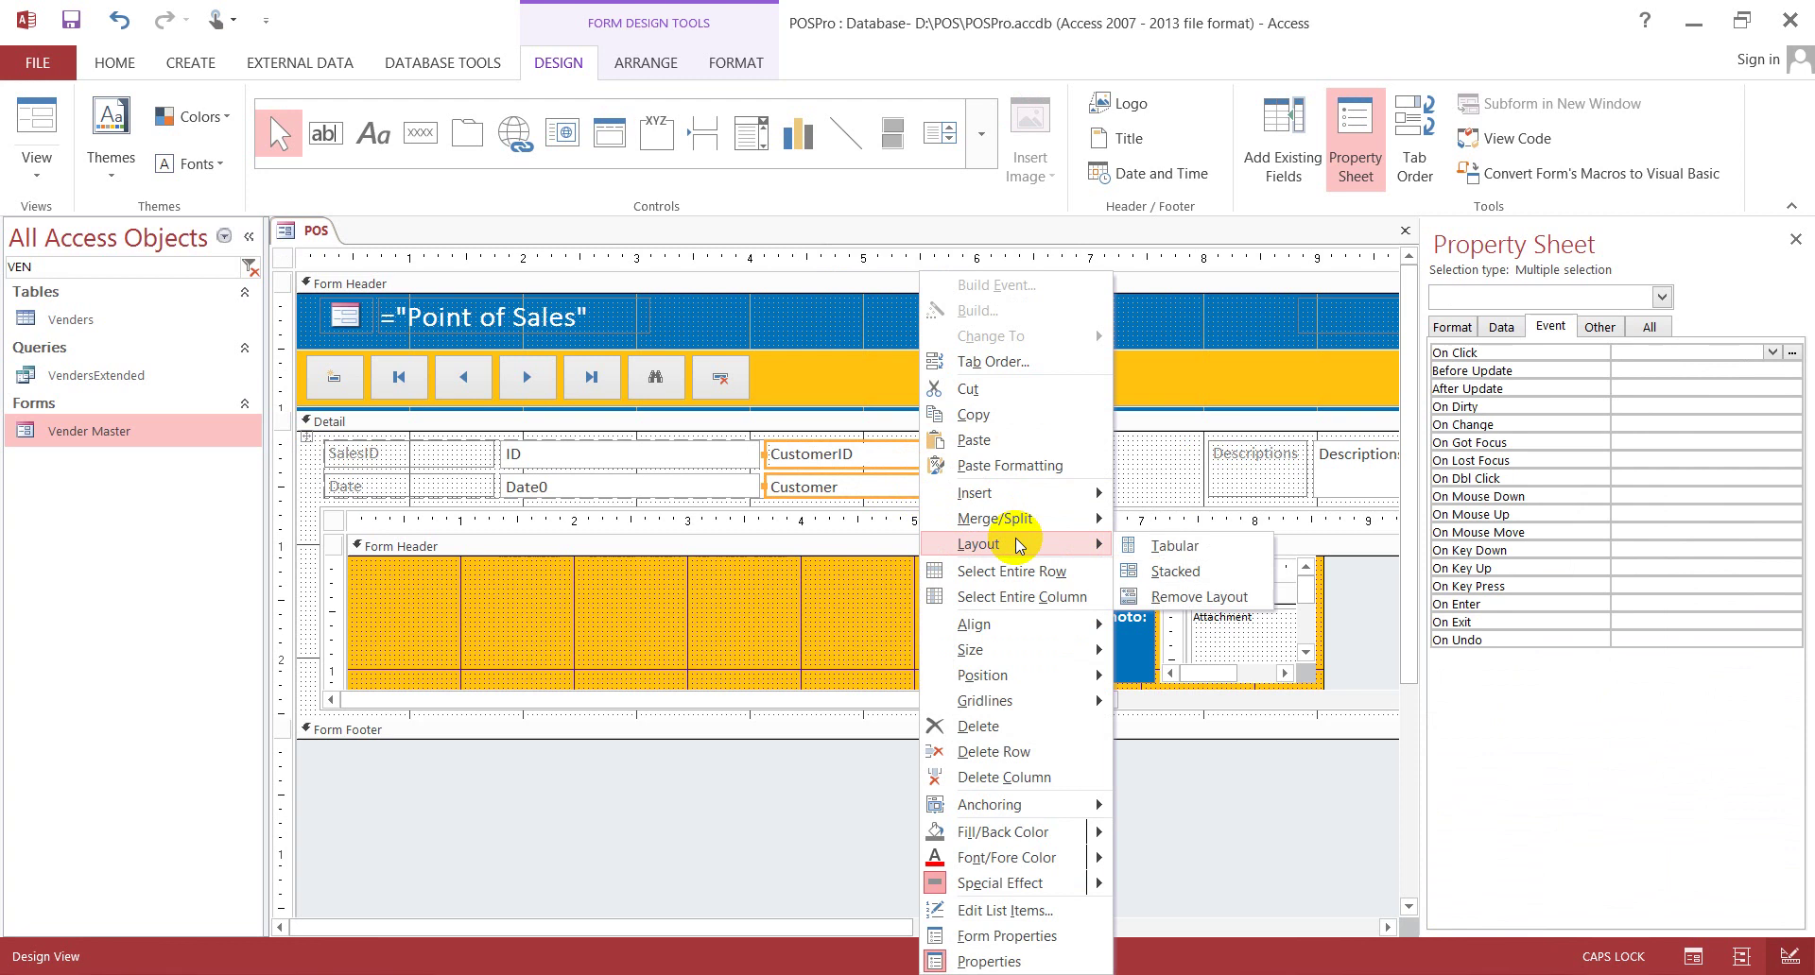
click(1190, 575)
drag(305, 439, 866, 292)
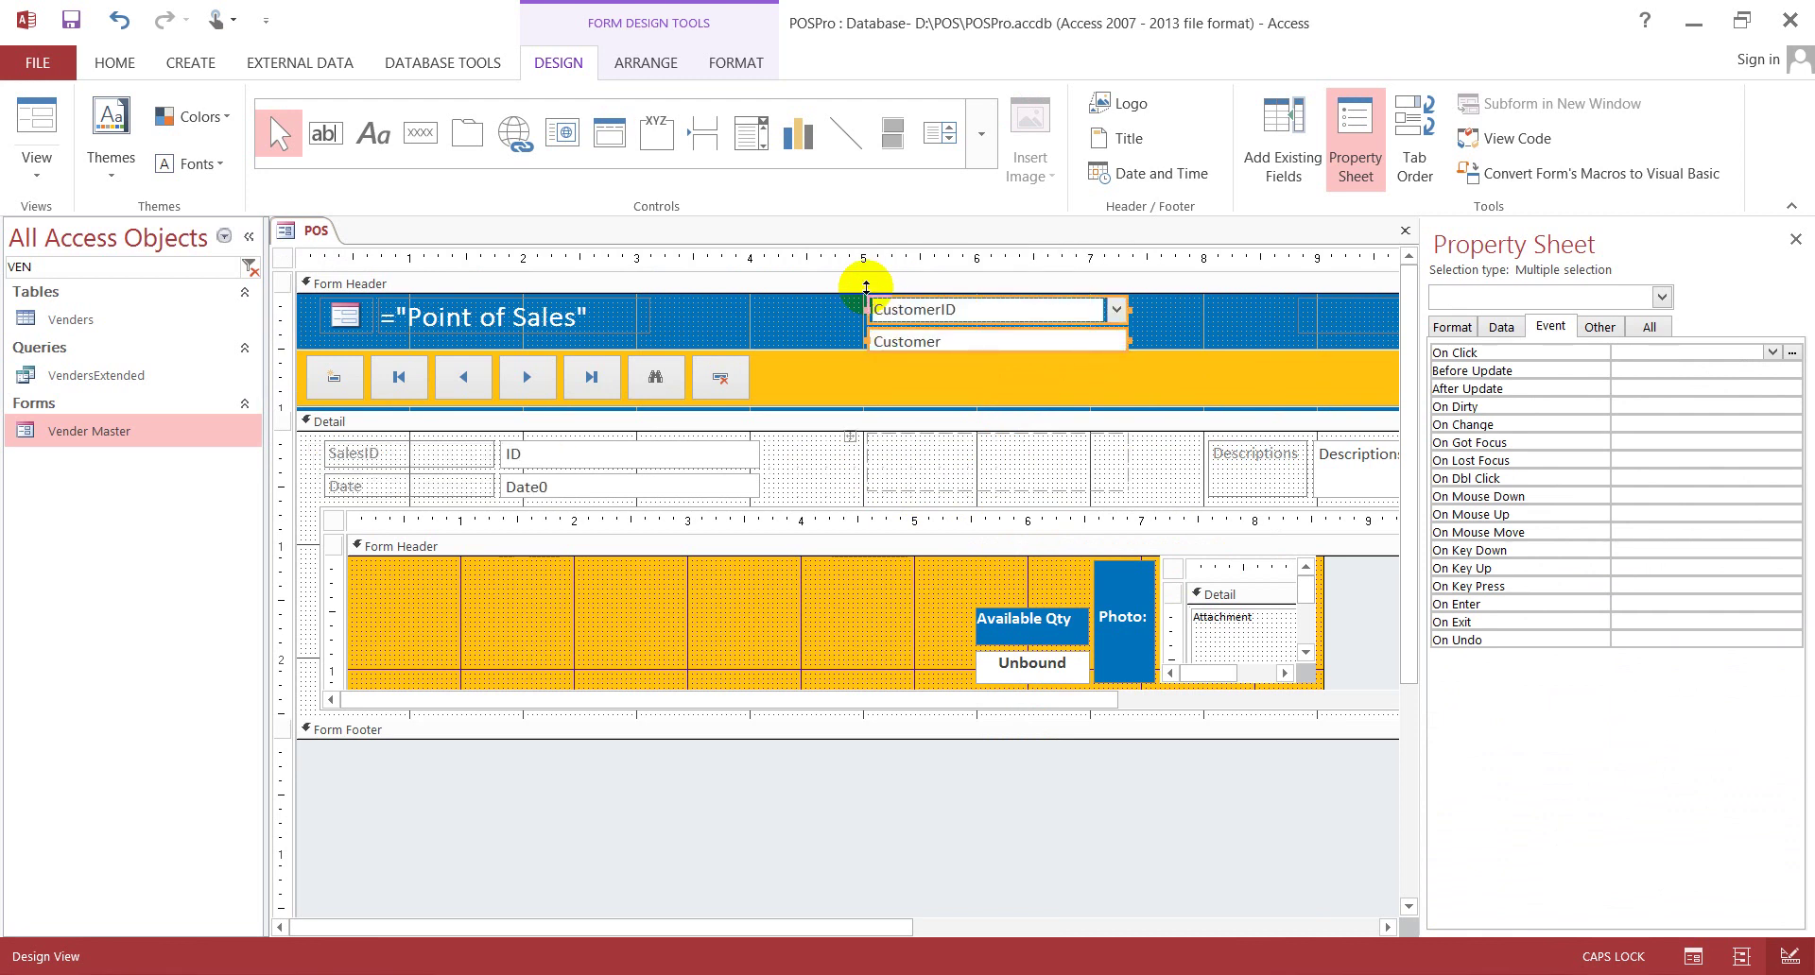
- Set the CustomerID and Customer boxes' Visible property to No and their Width, Height, Top and Left to 0
click(1469, 326)
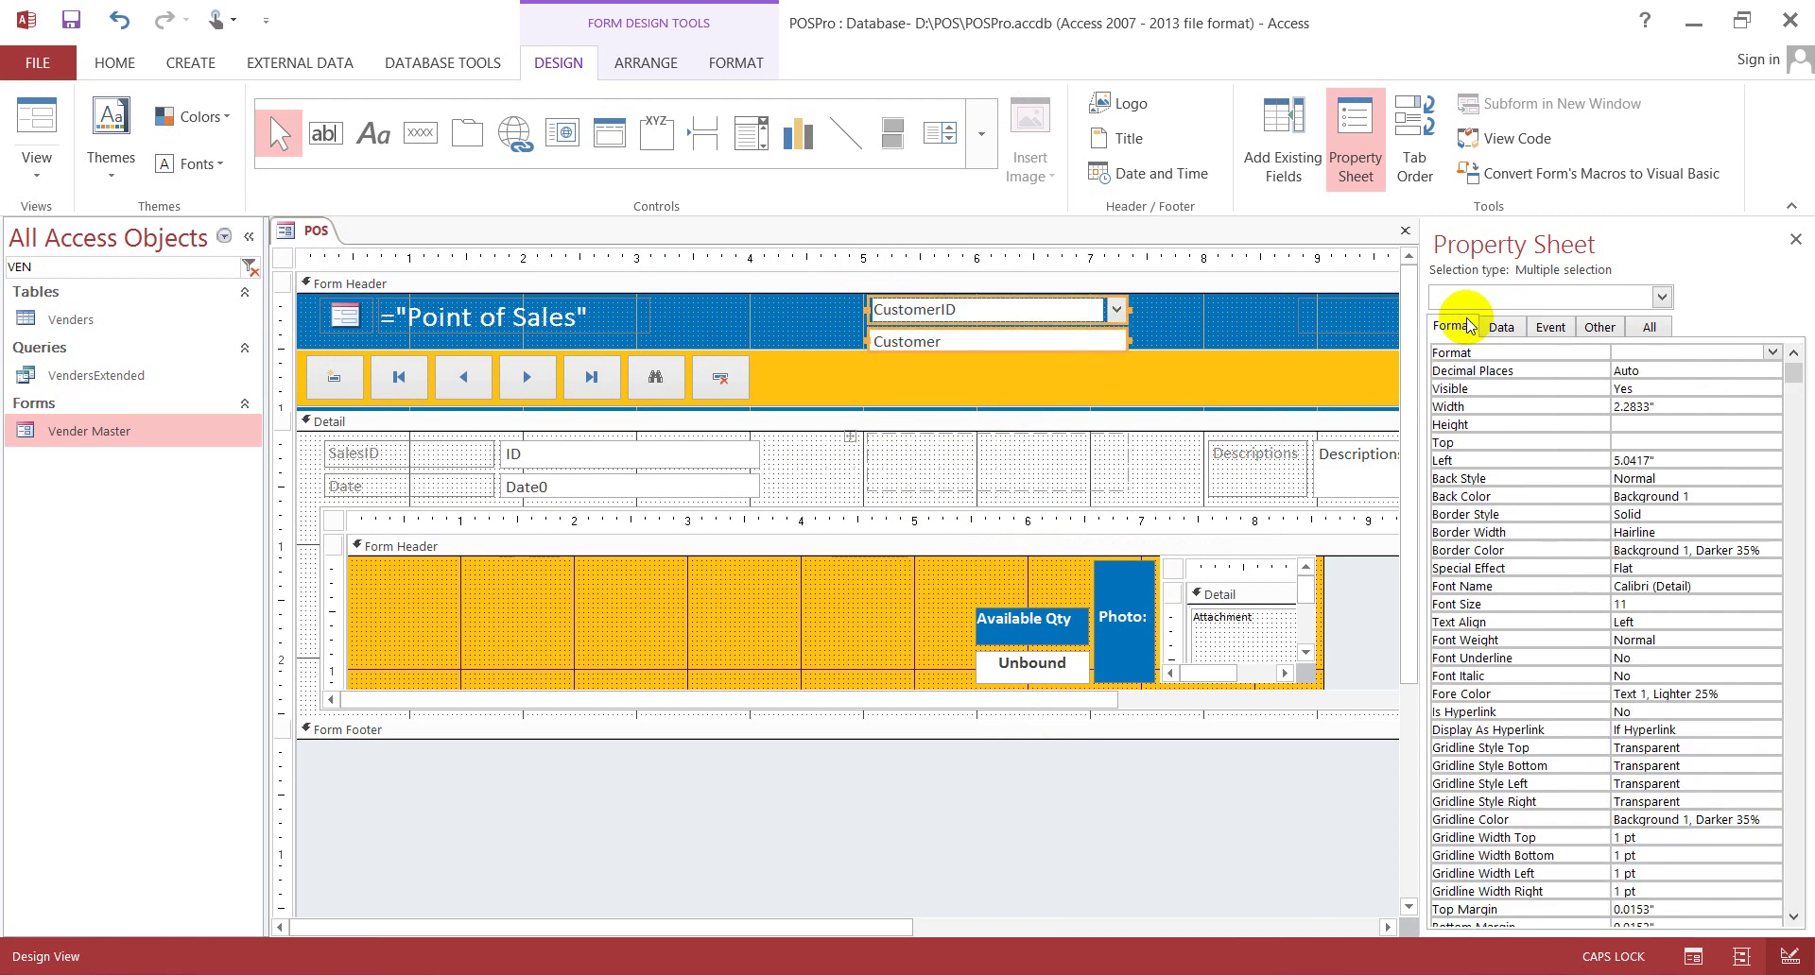
click(1661, 385)
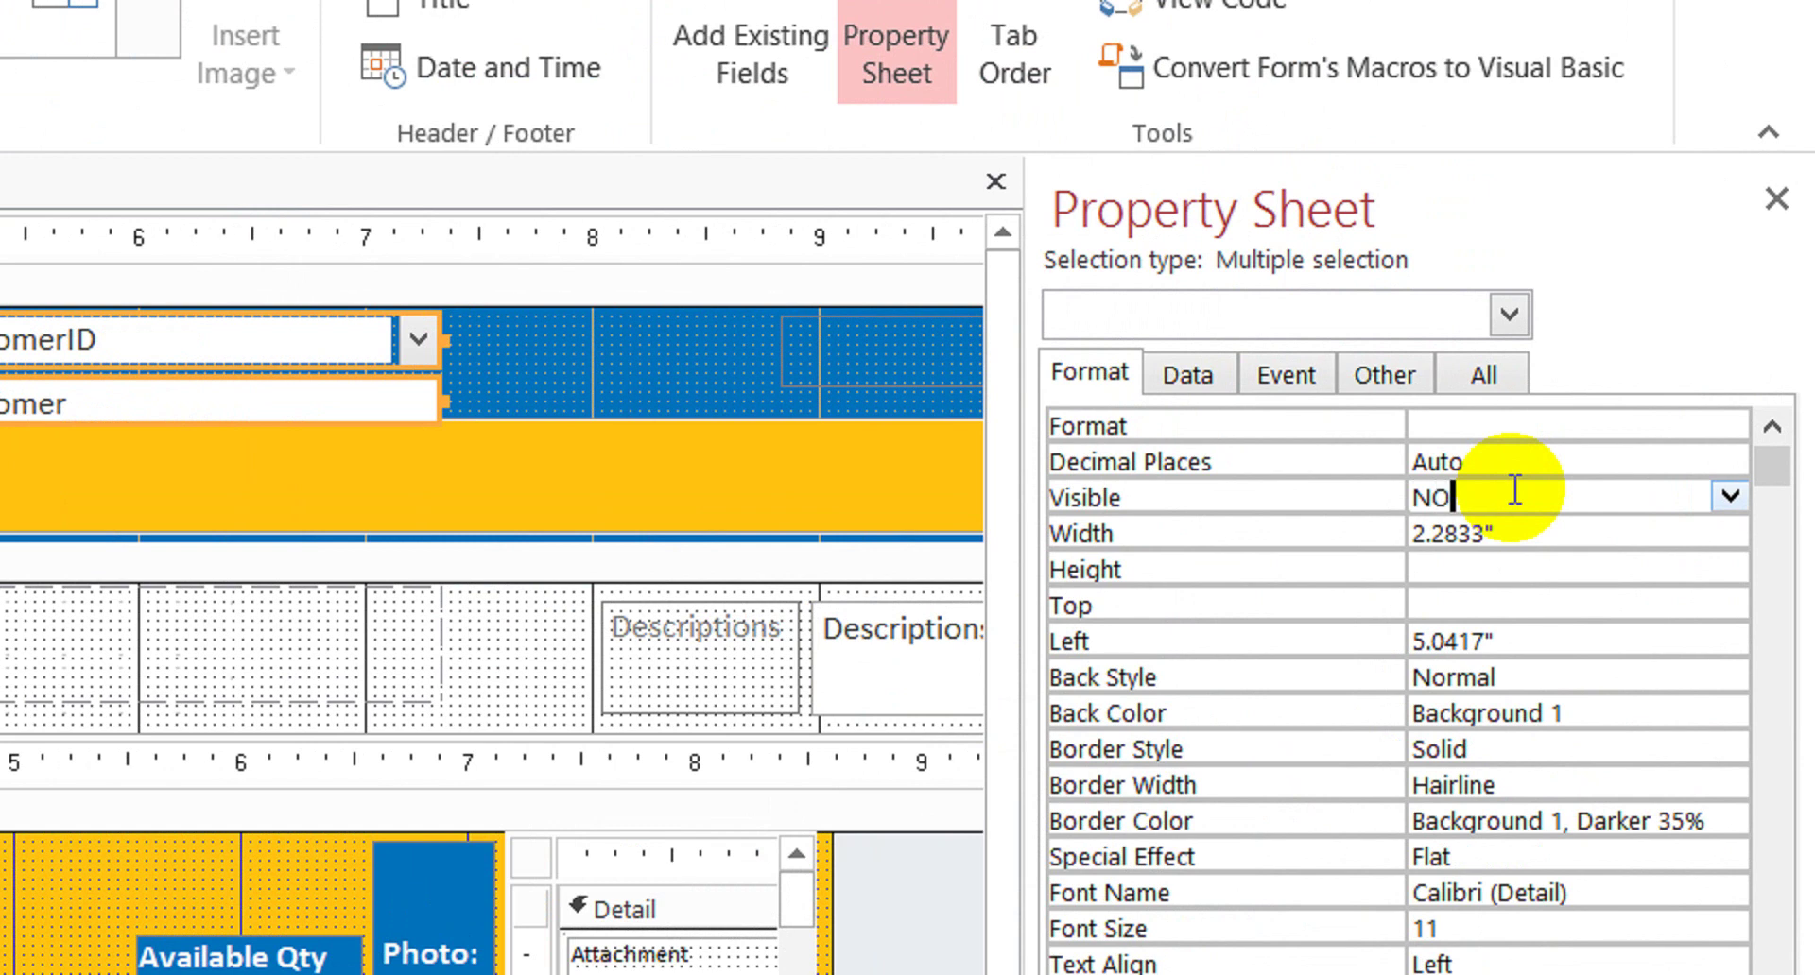
key(Return)
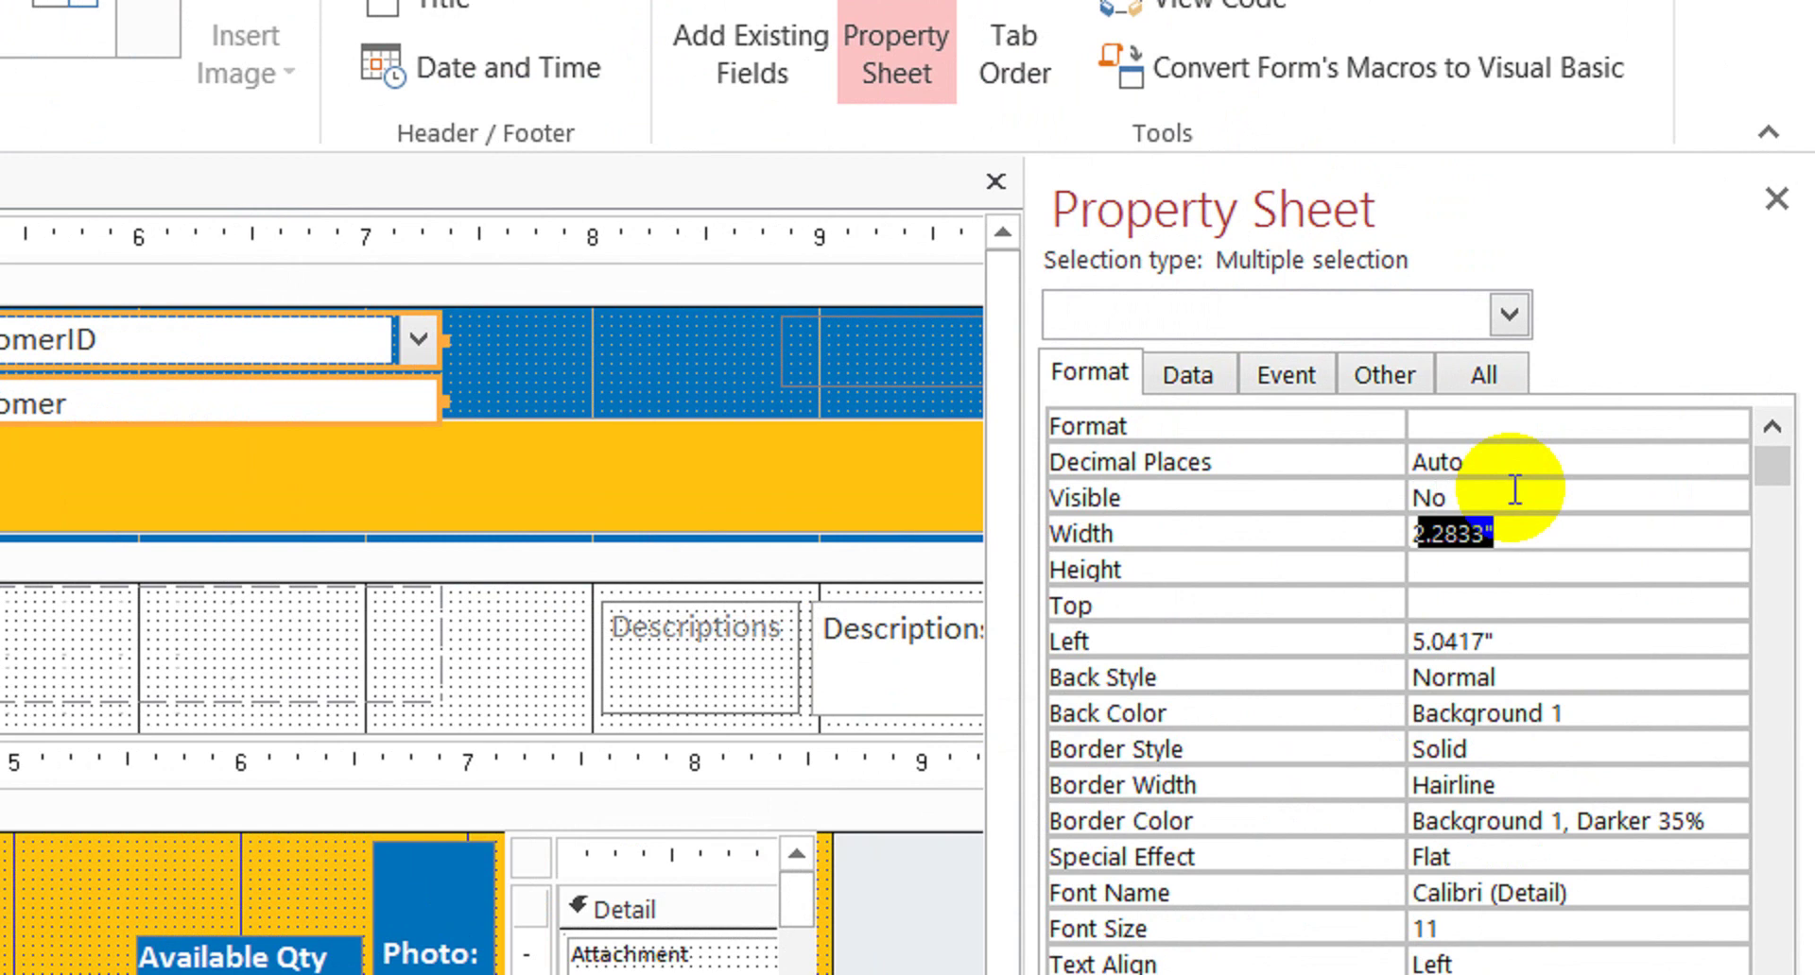
text(0)
key(Return)
text(0)
key(Return)
text(0)
key(Return)
text(0)
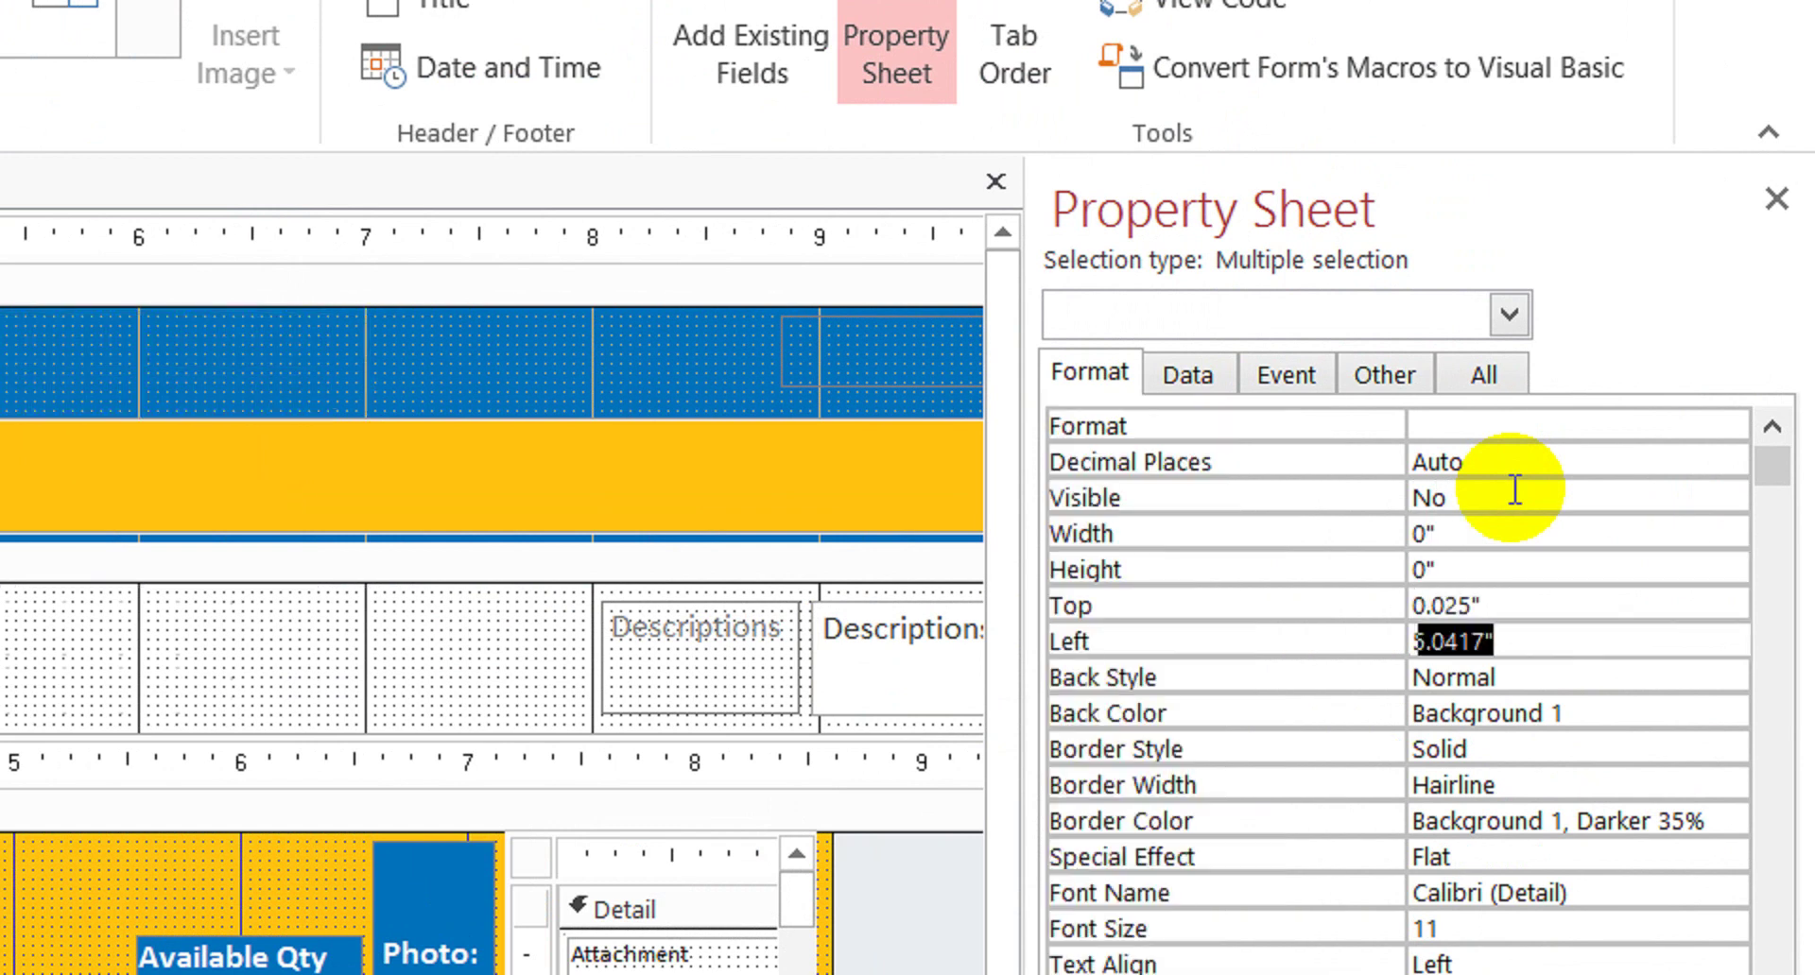
key(Return)
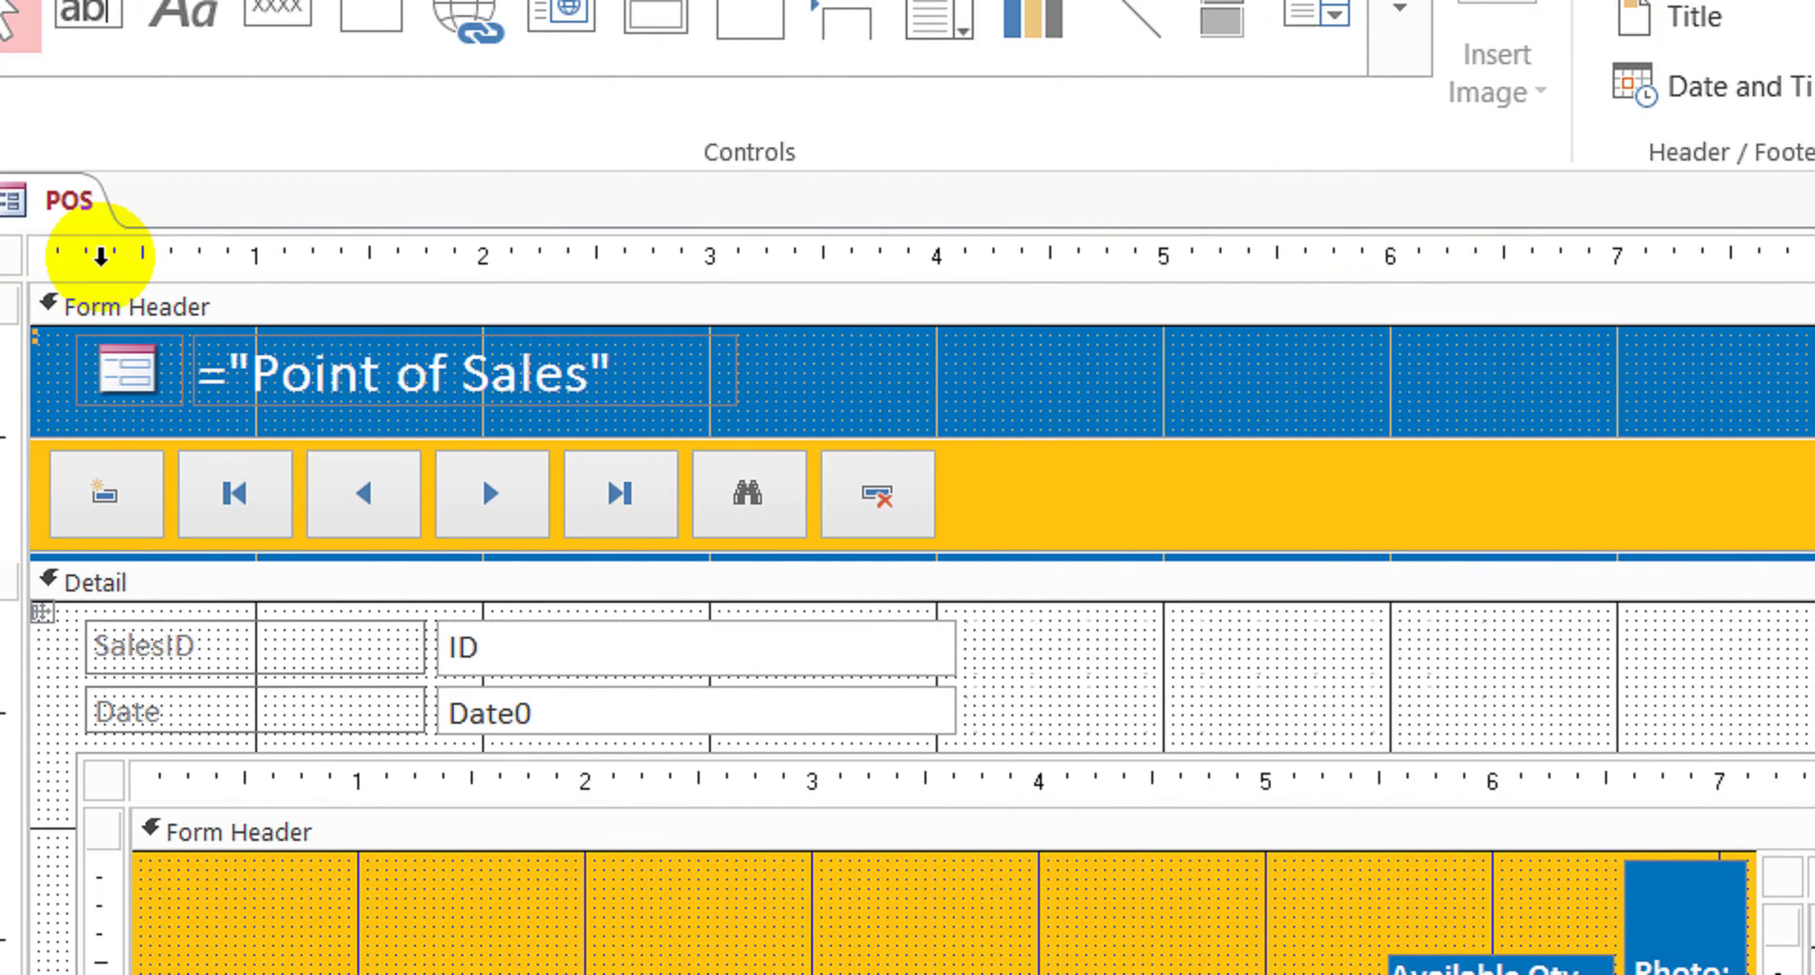
- Clear the vacated layout cell in the Detail section and move the Descriptions label and box beside the ID and Date0 fields
click(1349, 708)
key(Delete)
click(1633, 675)
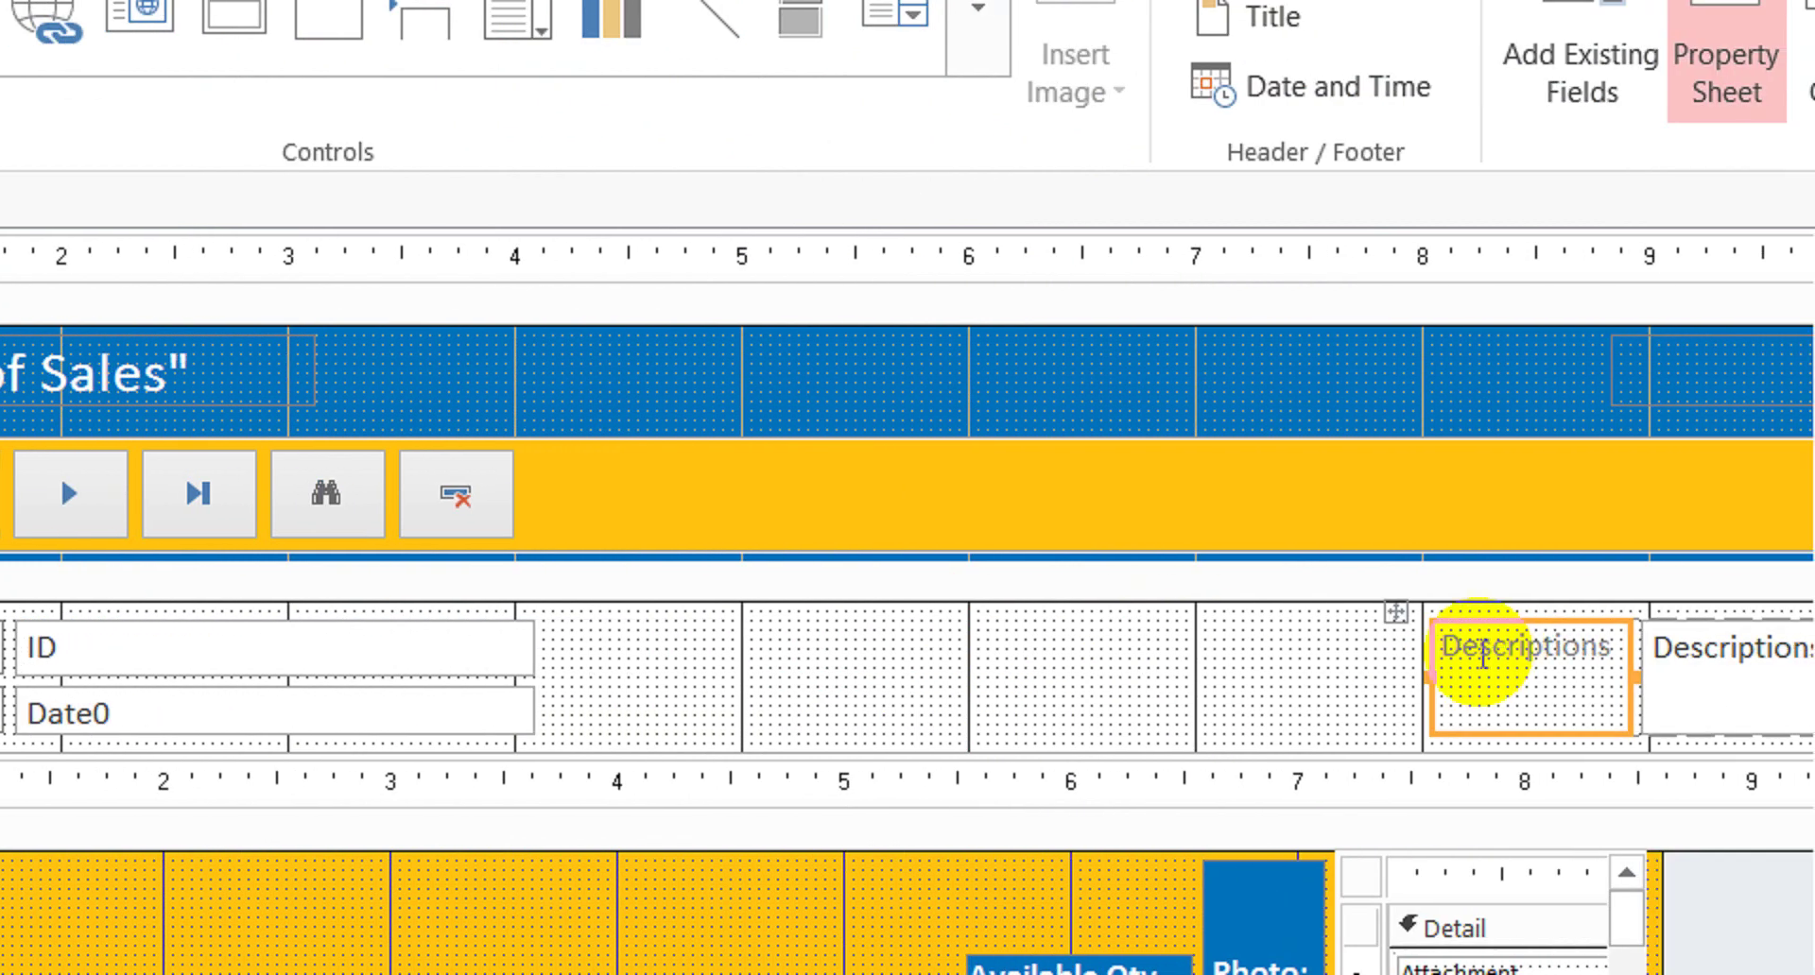
drag(1399, 623, 543, 616)
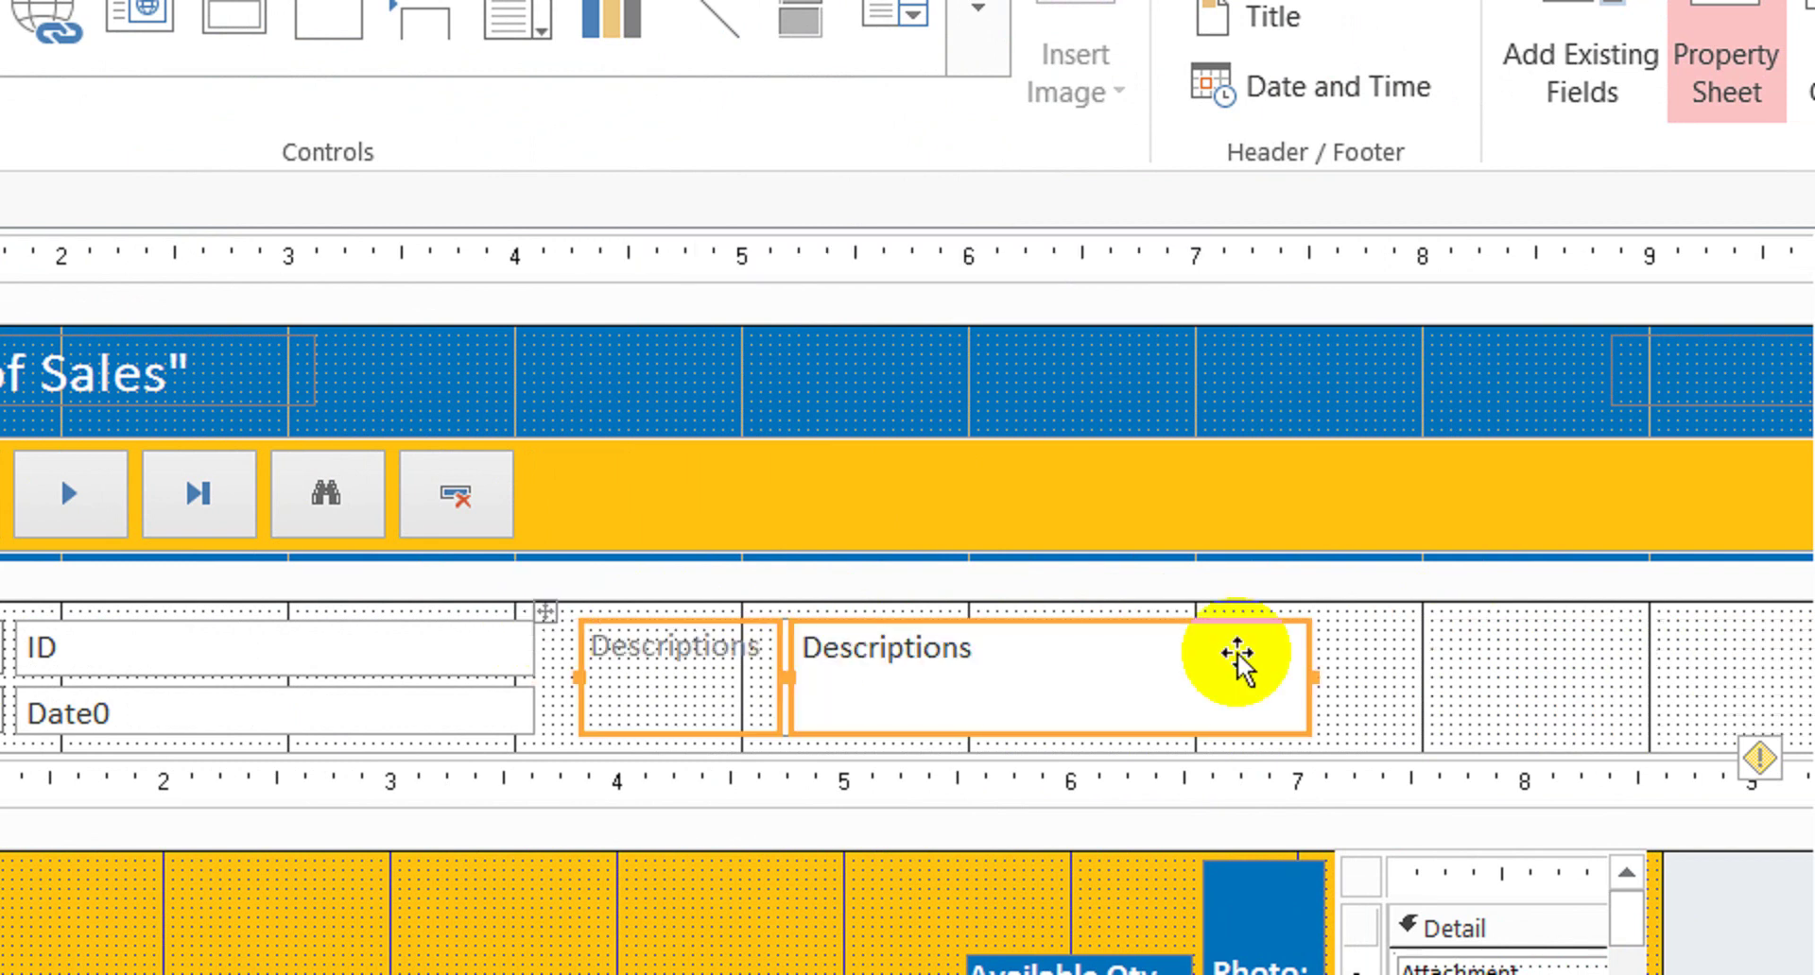
click(1399, 665)
click(1192, 686)
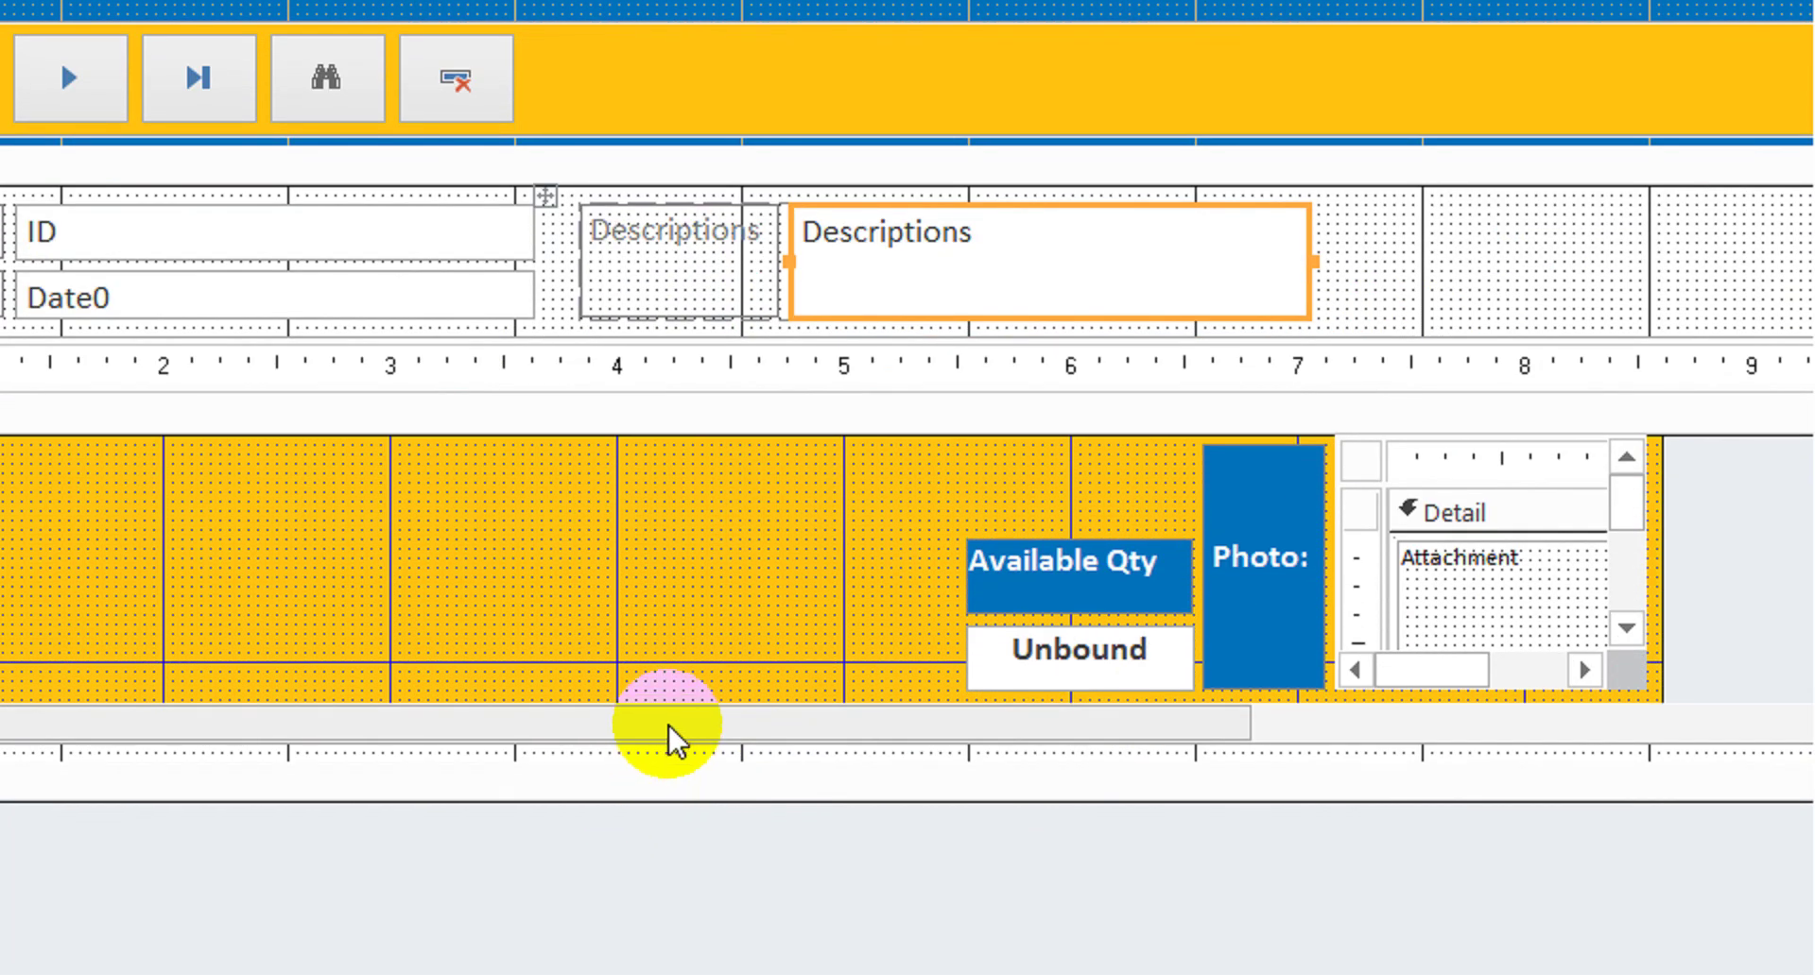
drag(667, 726, 1359, 726)
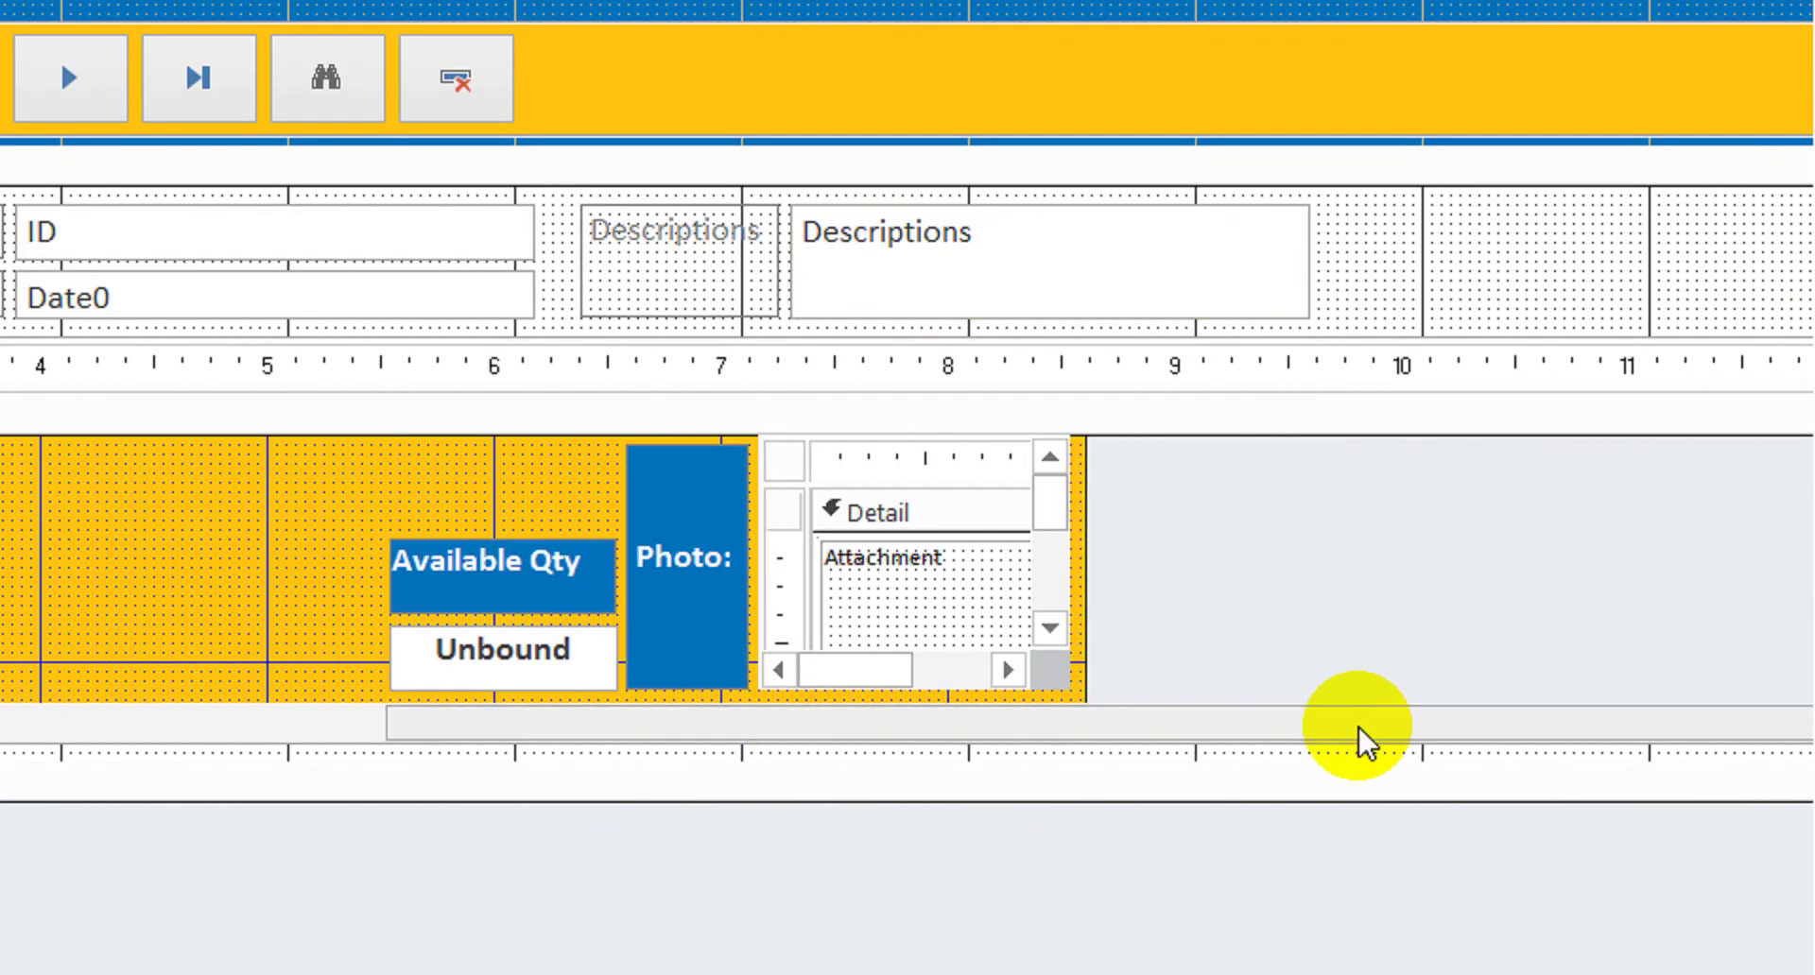
- Move the =[Name] box in the form header leftward until it ends at about the ruler's 8 mark
drag(729, 875, 1357, 871)
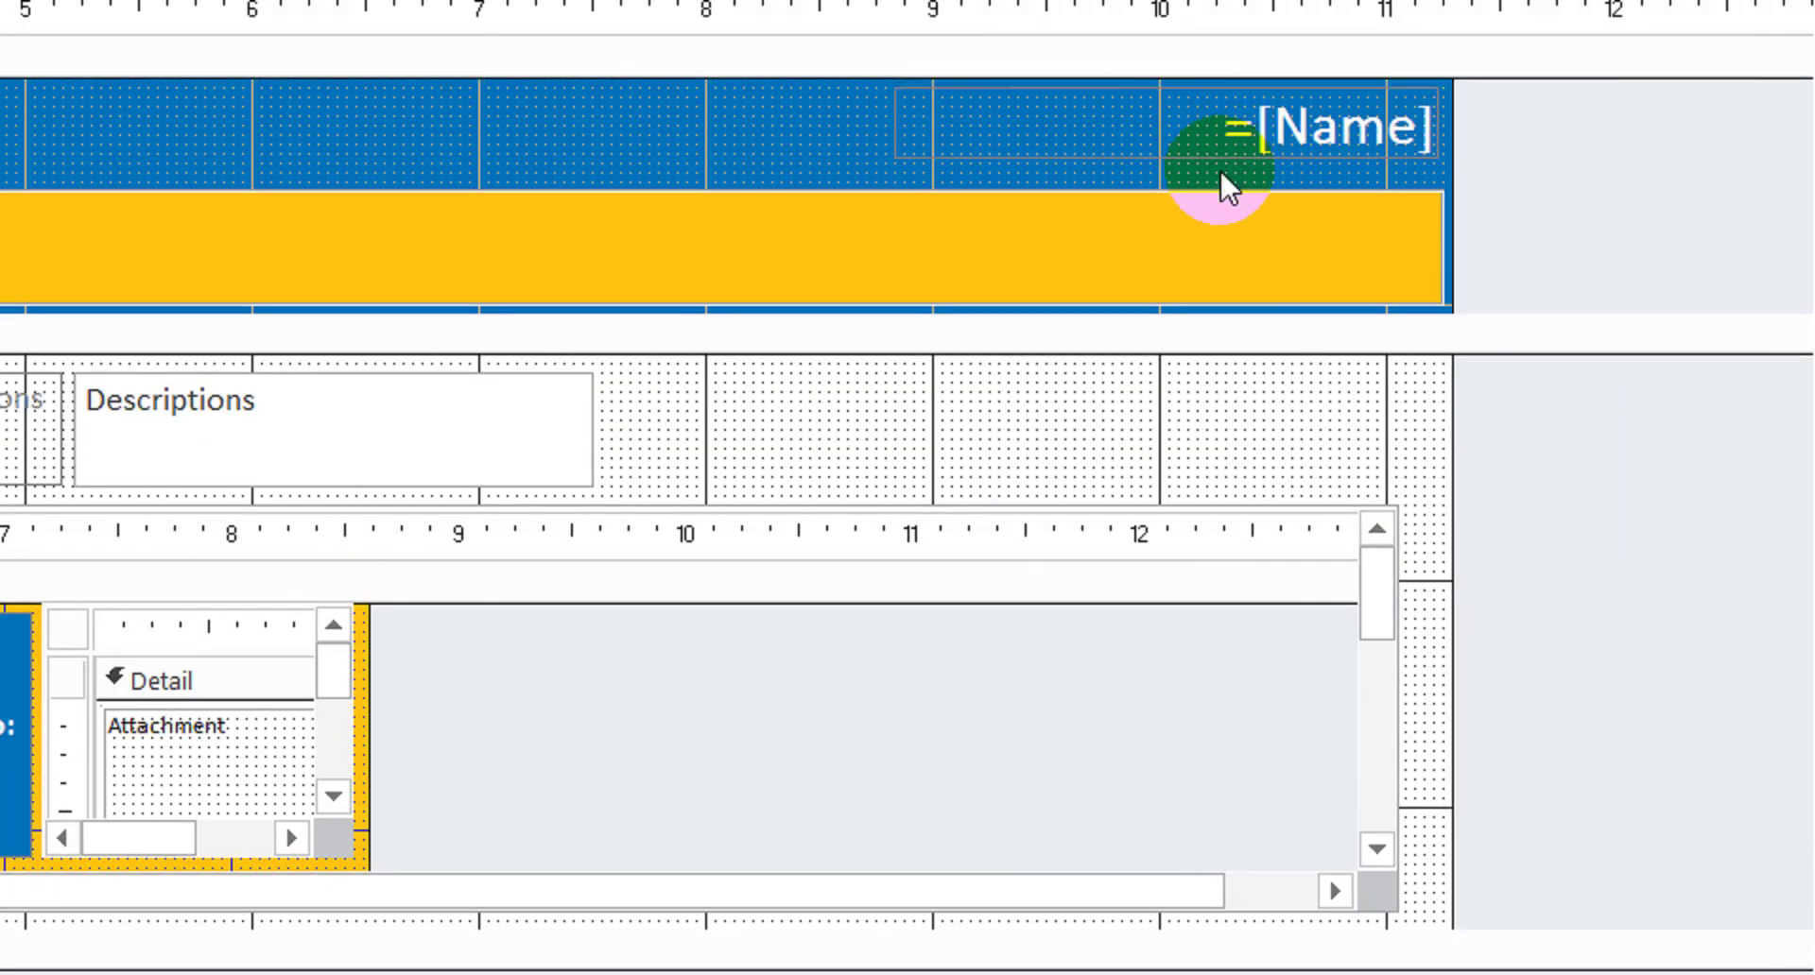
click(1210, 108)
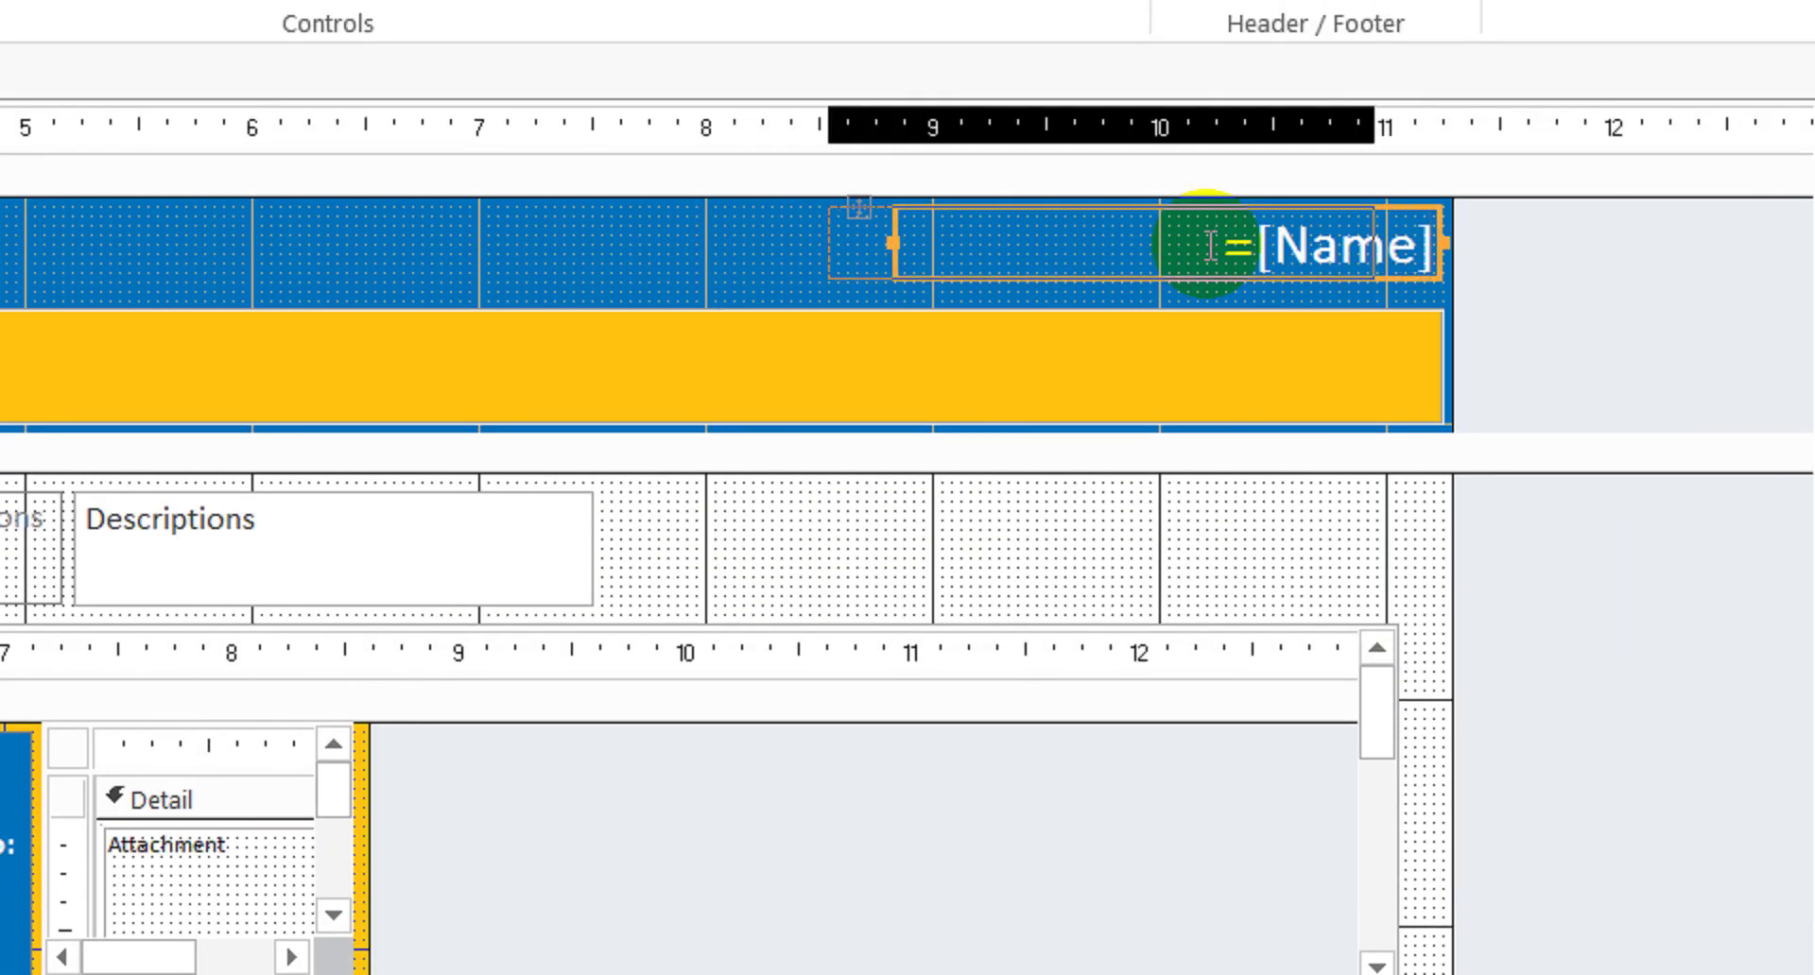
key(Left)
key(Left)
key(Left)
key(Left)
key(Left)
key(Left)
key(Left)
key(Left)
key(Left)
key(Left)
key(Left)
key(Left)
key(Left)
key(Left)
key(Left)
key(Left)
key(Left)
key(Left)
key(Left)
key(Left)
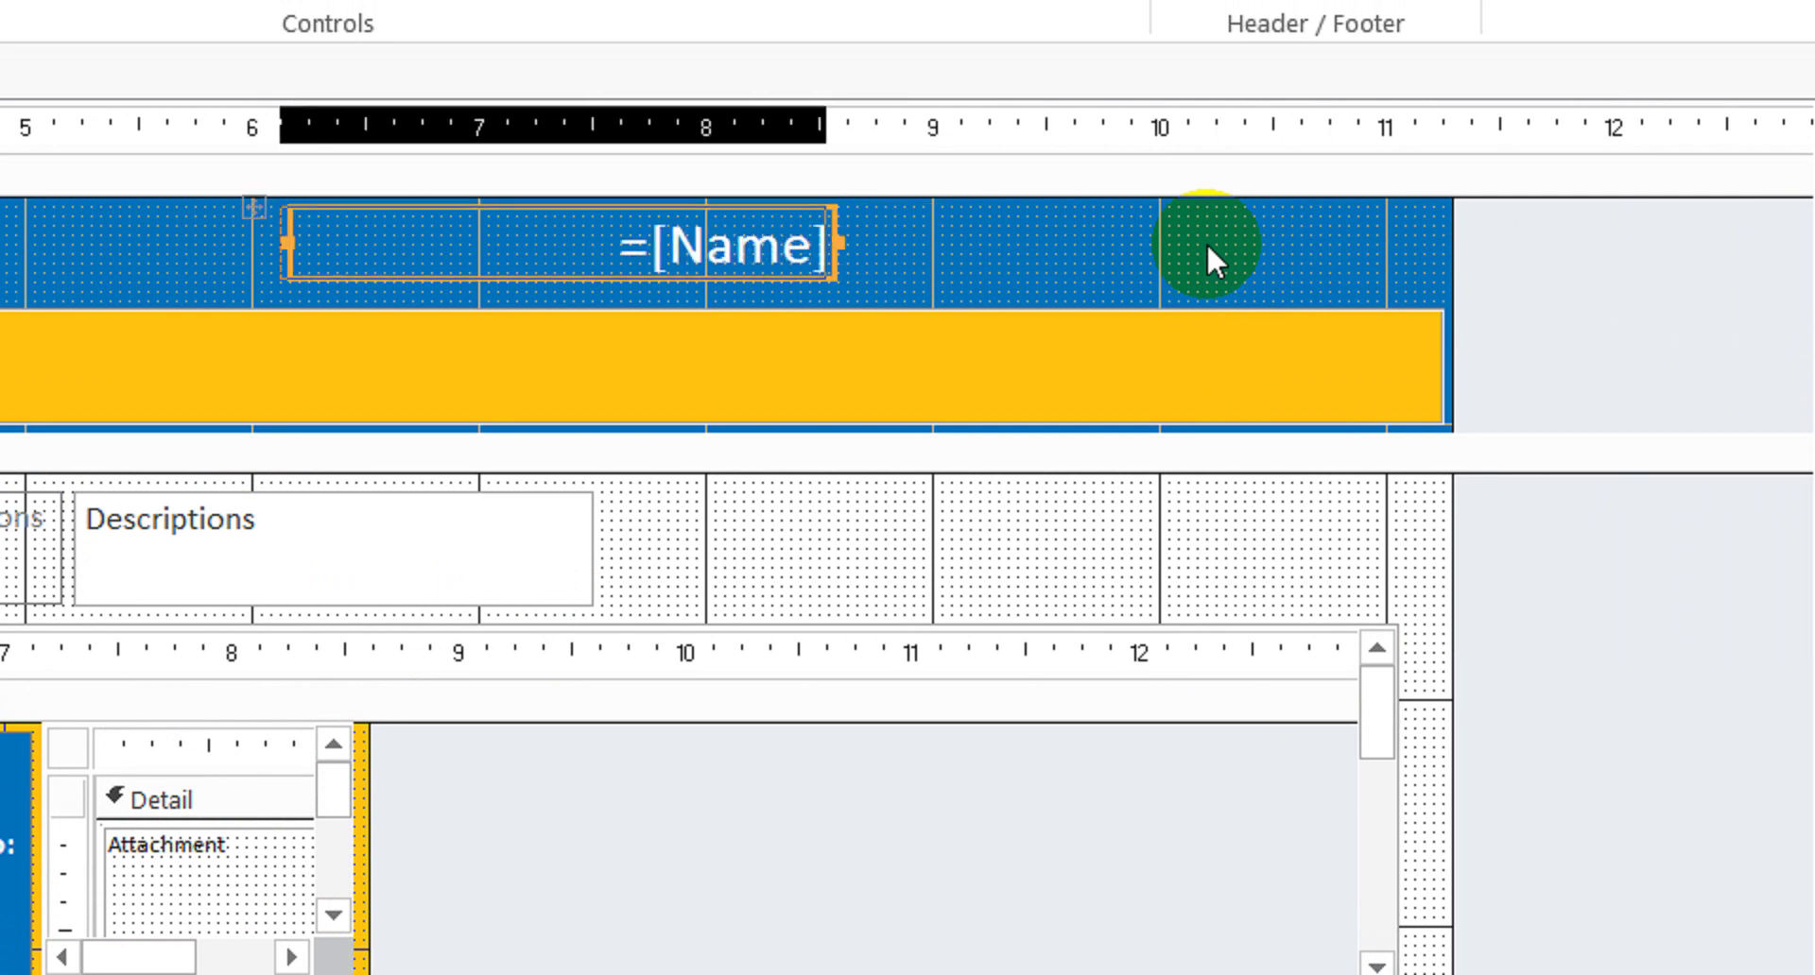
key(Left)
key(Left)
key(Left)
key(Left)
key(Left)
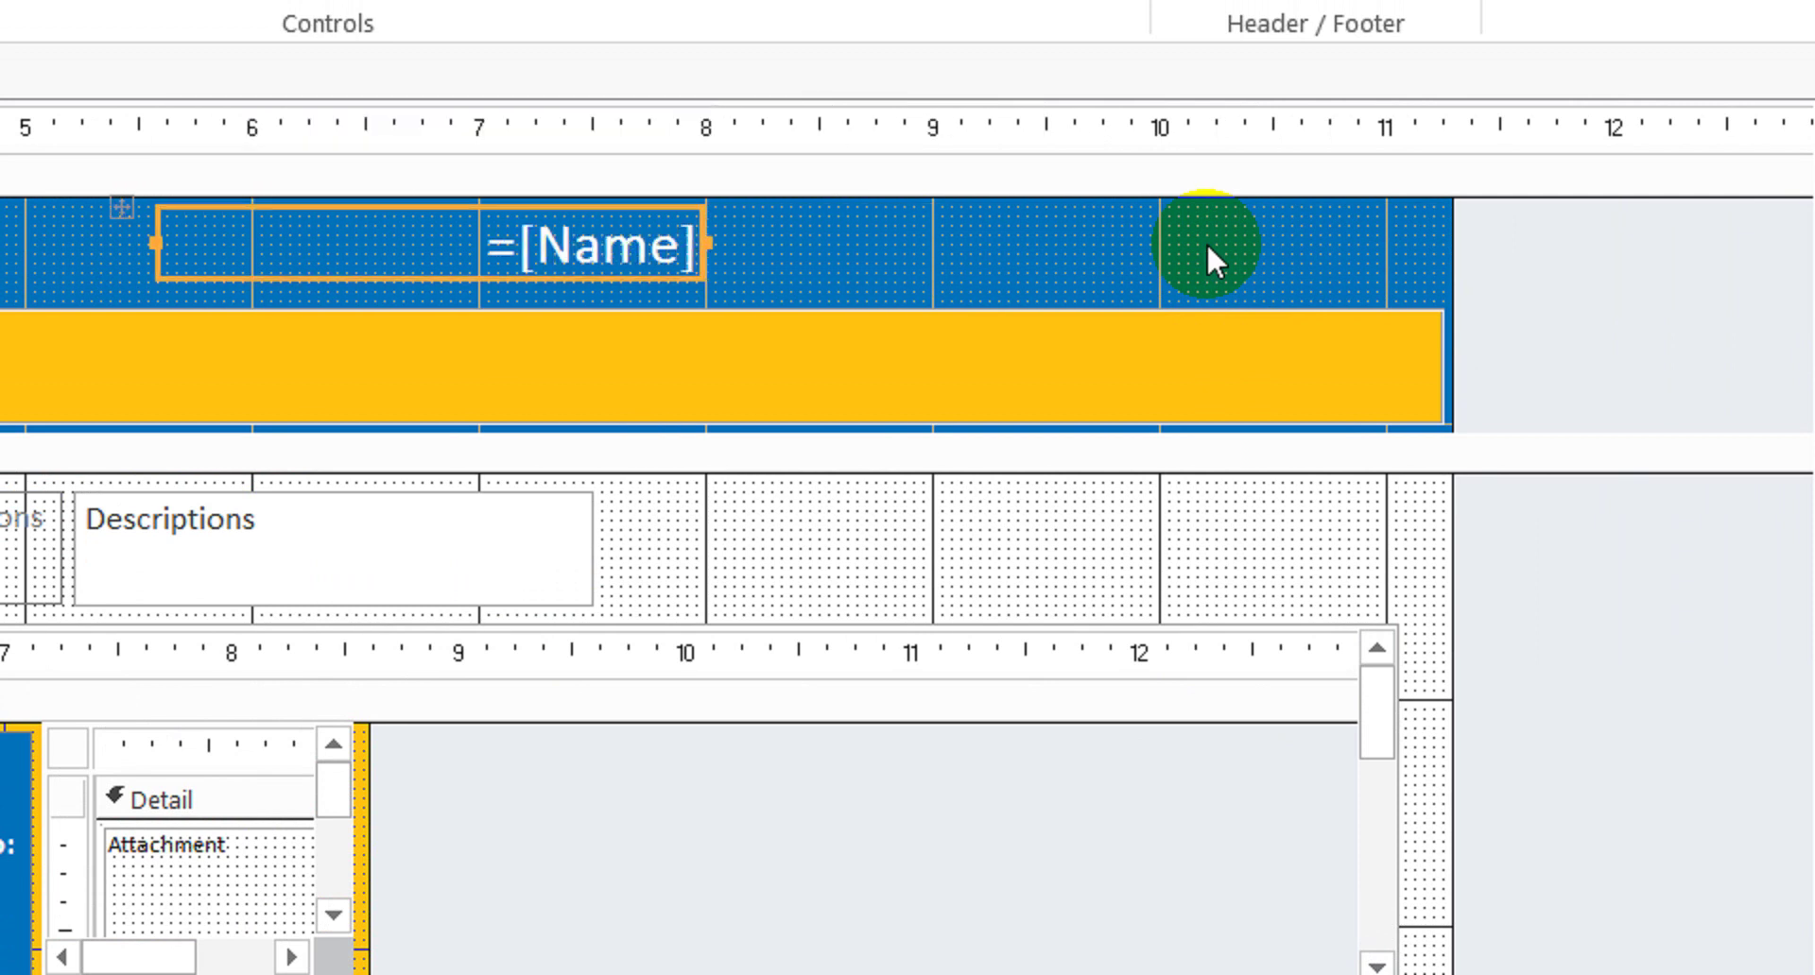
key(Right)
- Narrow the sales subform in the Detail section until it ends just before the ruler's 8 mark
click(1155, 666)
key(shift+Left)
key(shift+Left)
key(shift+Left)
key(shift+Left)
key(shift+Left)
key(shift+Left)
key(shift+Left)
key(shift+Left)
key(shift+Left)
key(shift+Left)
key(shift+Left)
key(shift+Left)
key(shift+Left)
key(shift+Left)
key(shift+Left)
key(shift+Left)
key(shift+Left)
key(shift+Left)
key(shift+Left)
key(shift+Left)
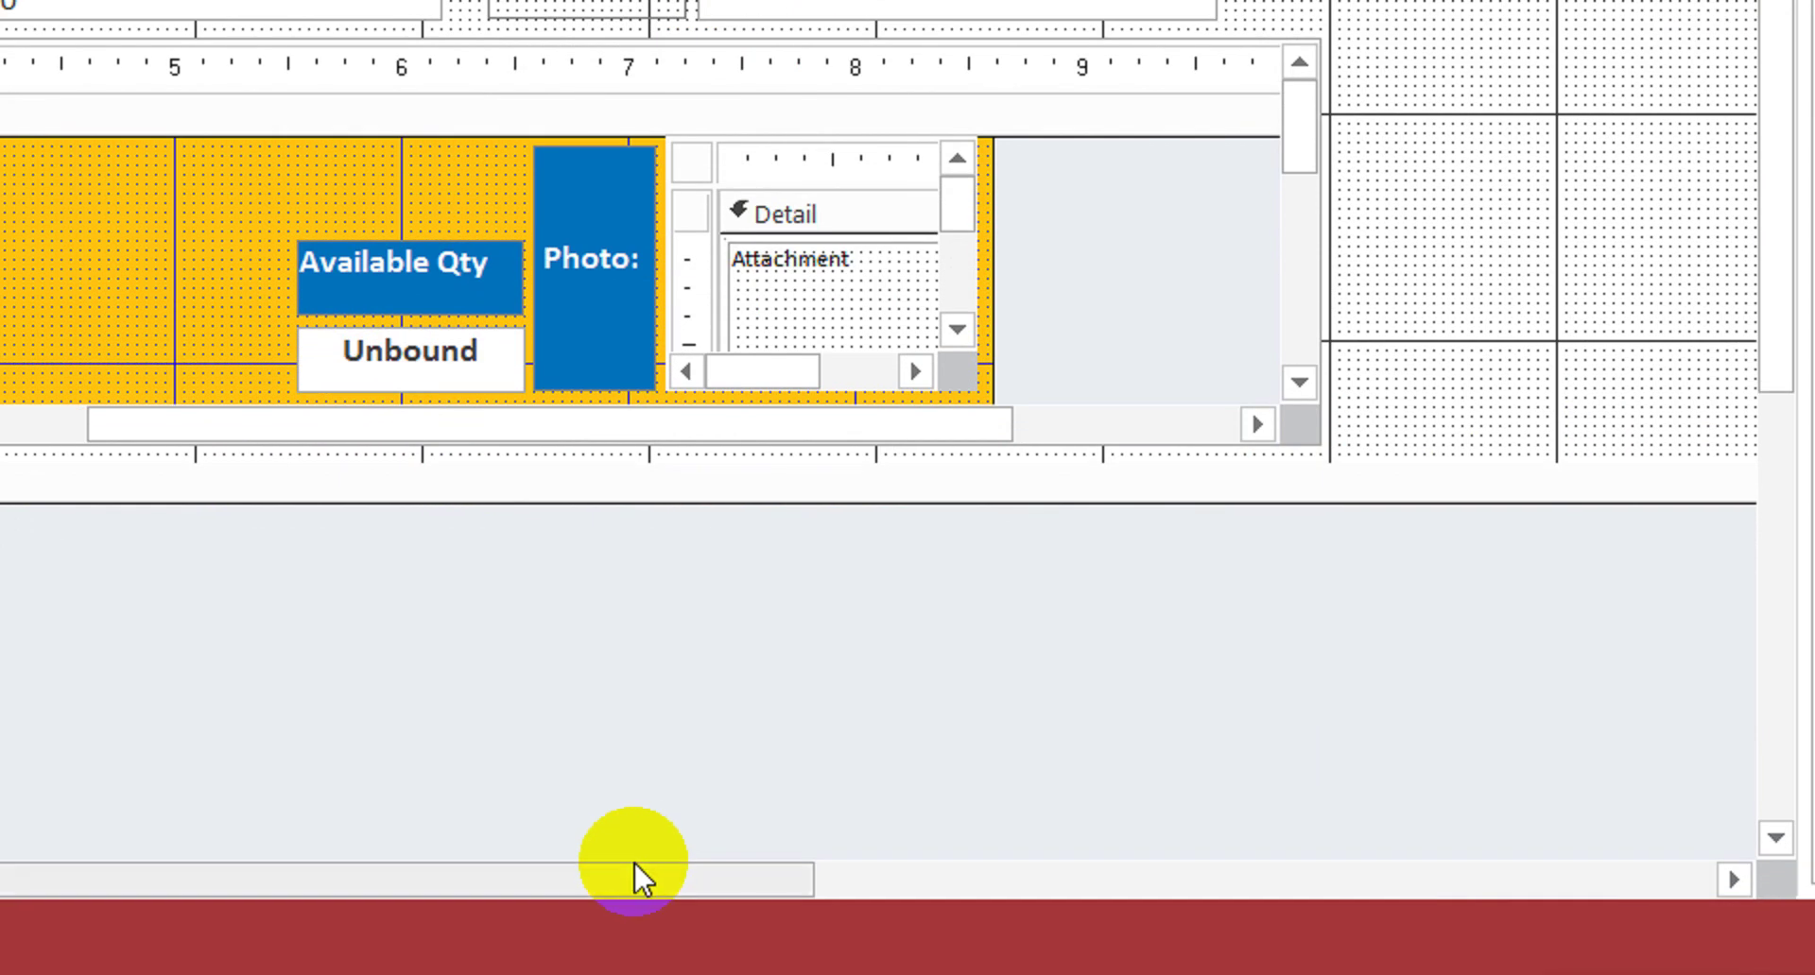
- Try to pull the form's outer edge in to the end of the narrowed subform
drag(636, 869, 1361, 794)
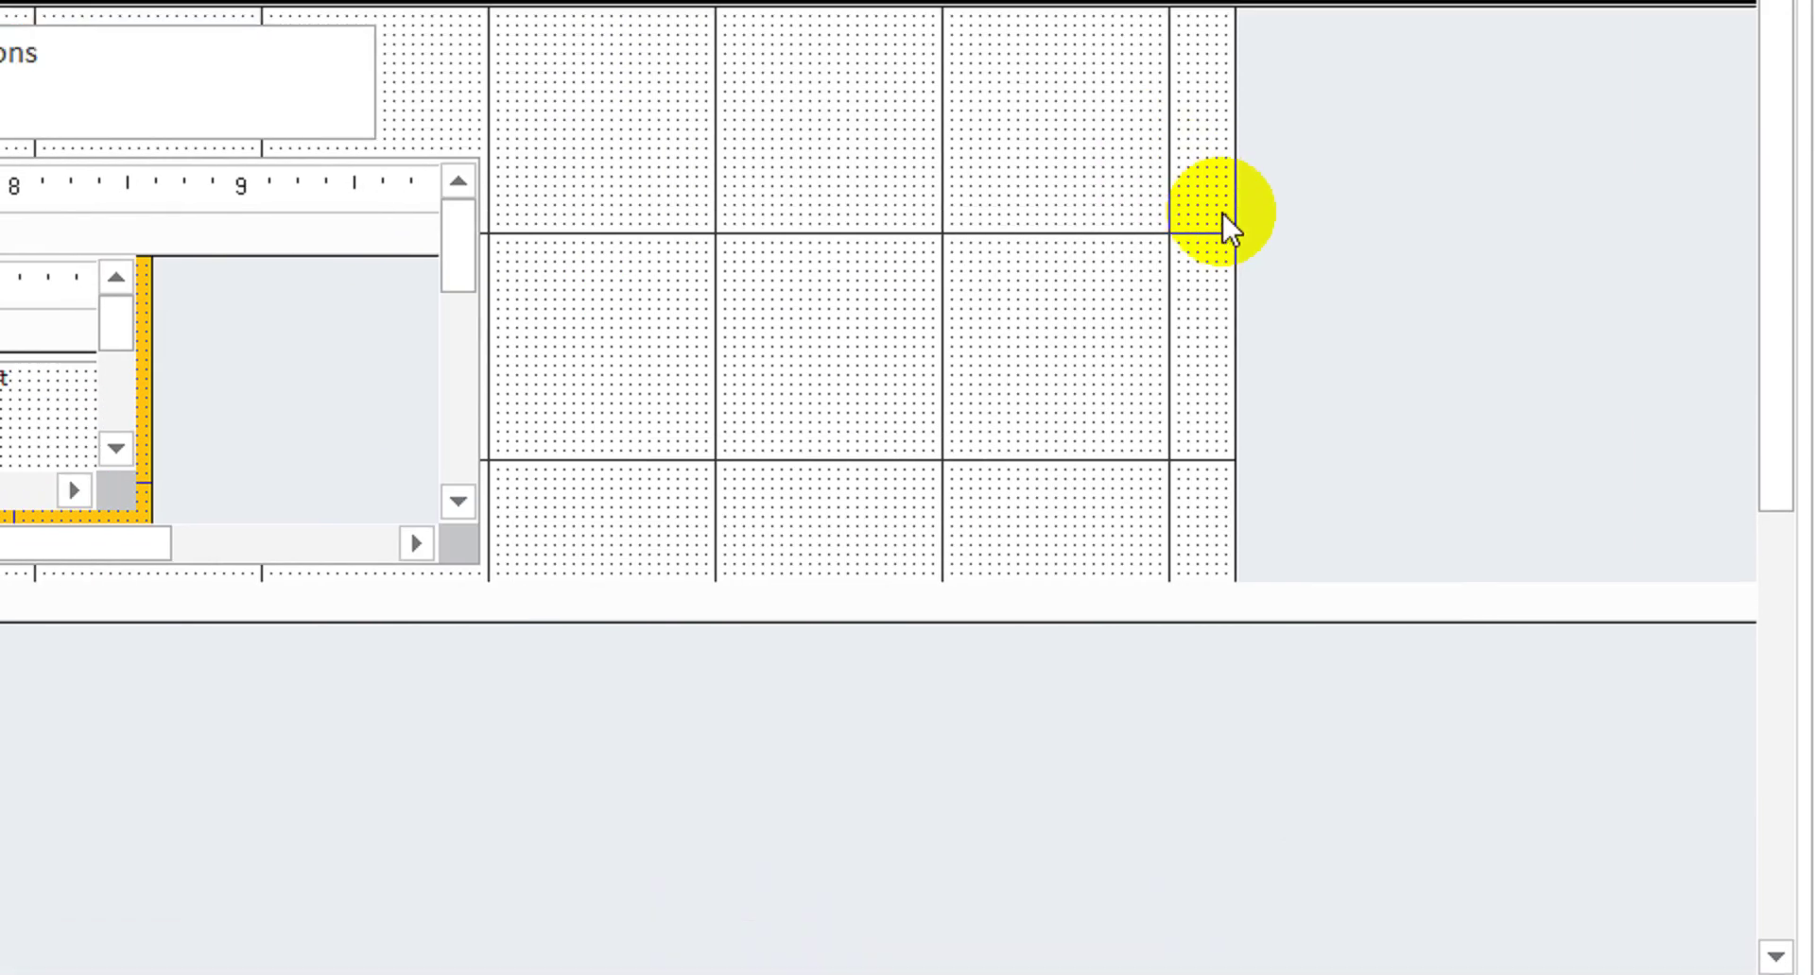
drag(1234, 98, 1132, 64)
drag(1133, 223, 501, 250)
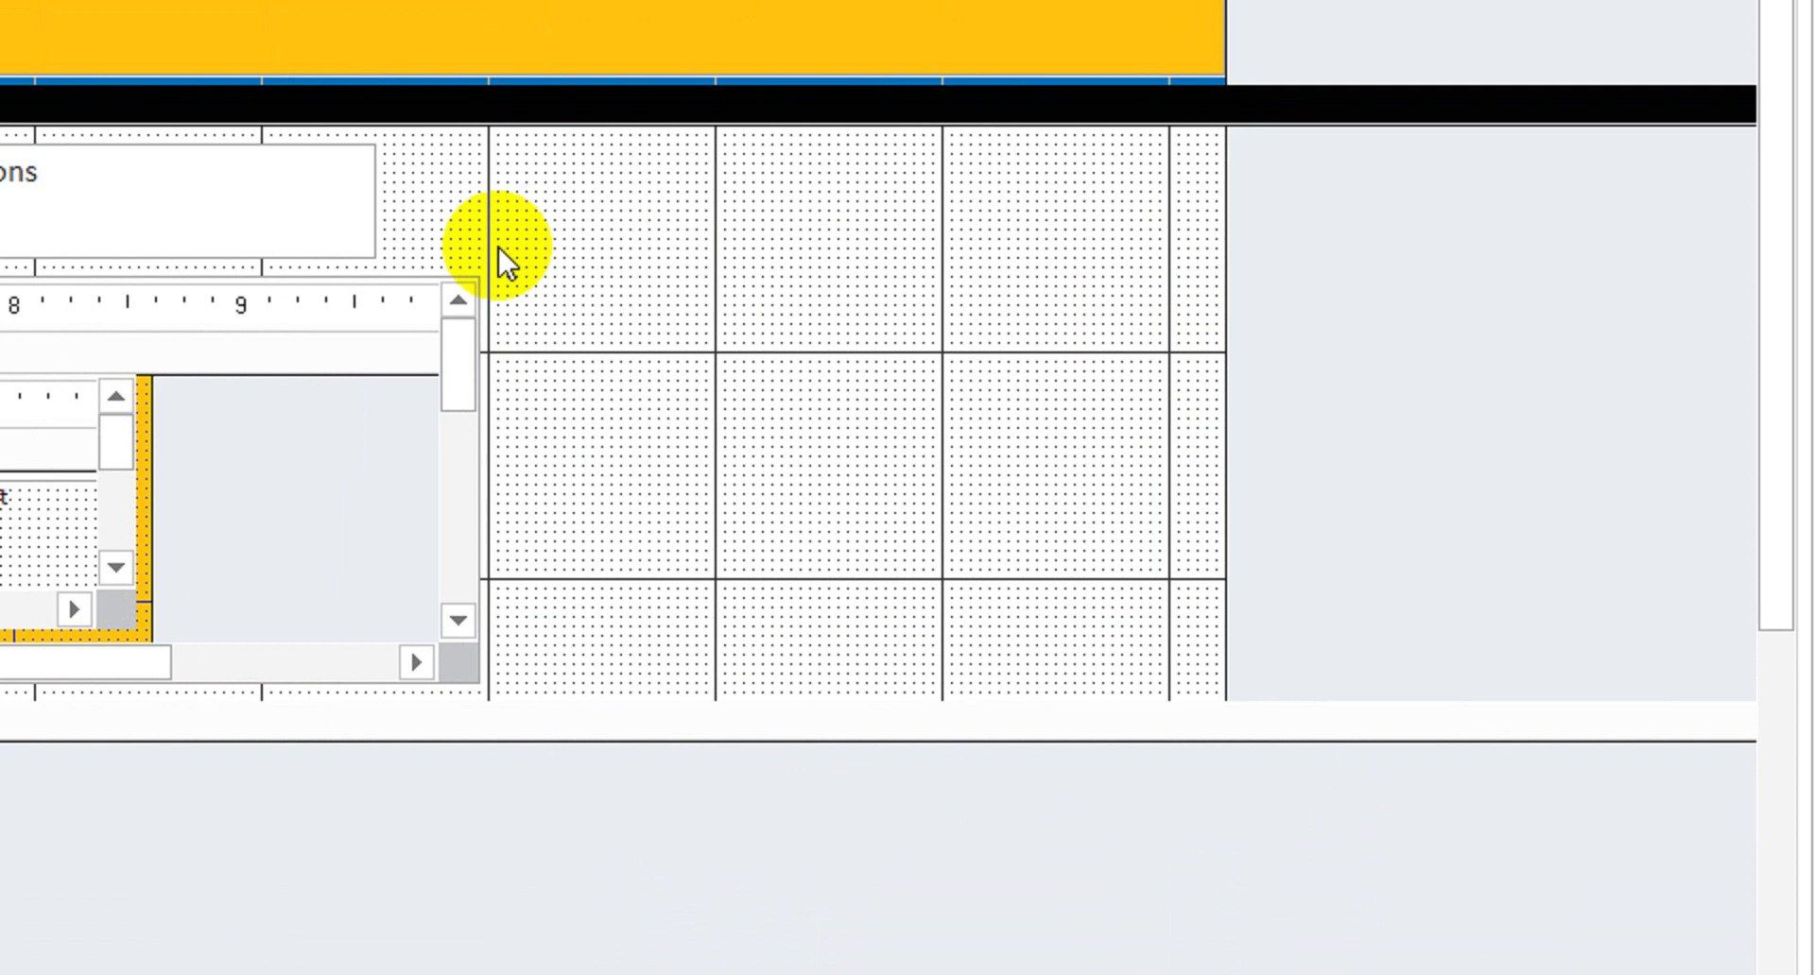
- Shorten the yellow header bar to about the ruler's 8 mark and narrow the form to just past the subform
click(1207, 74)
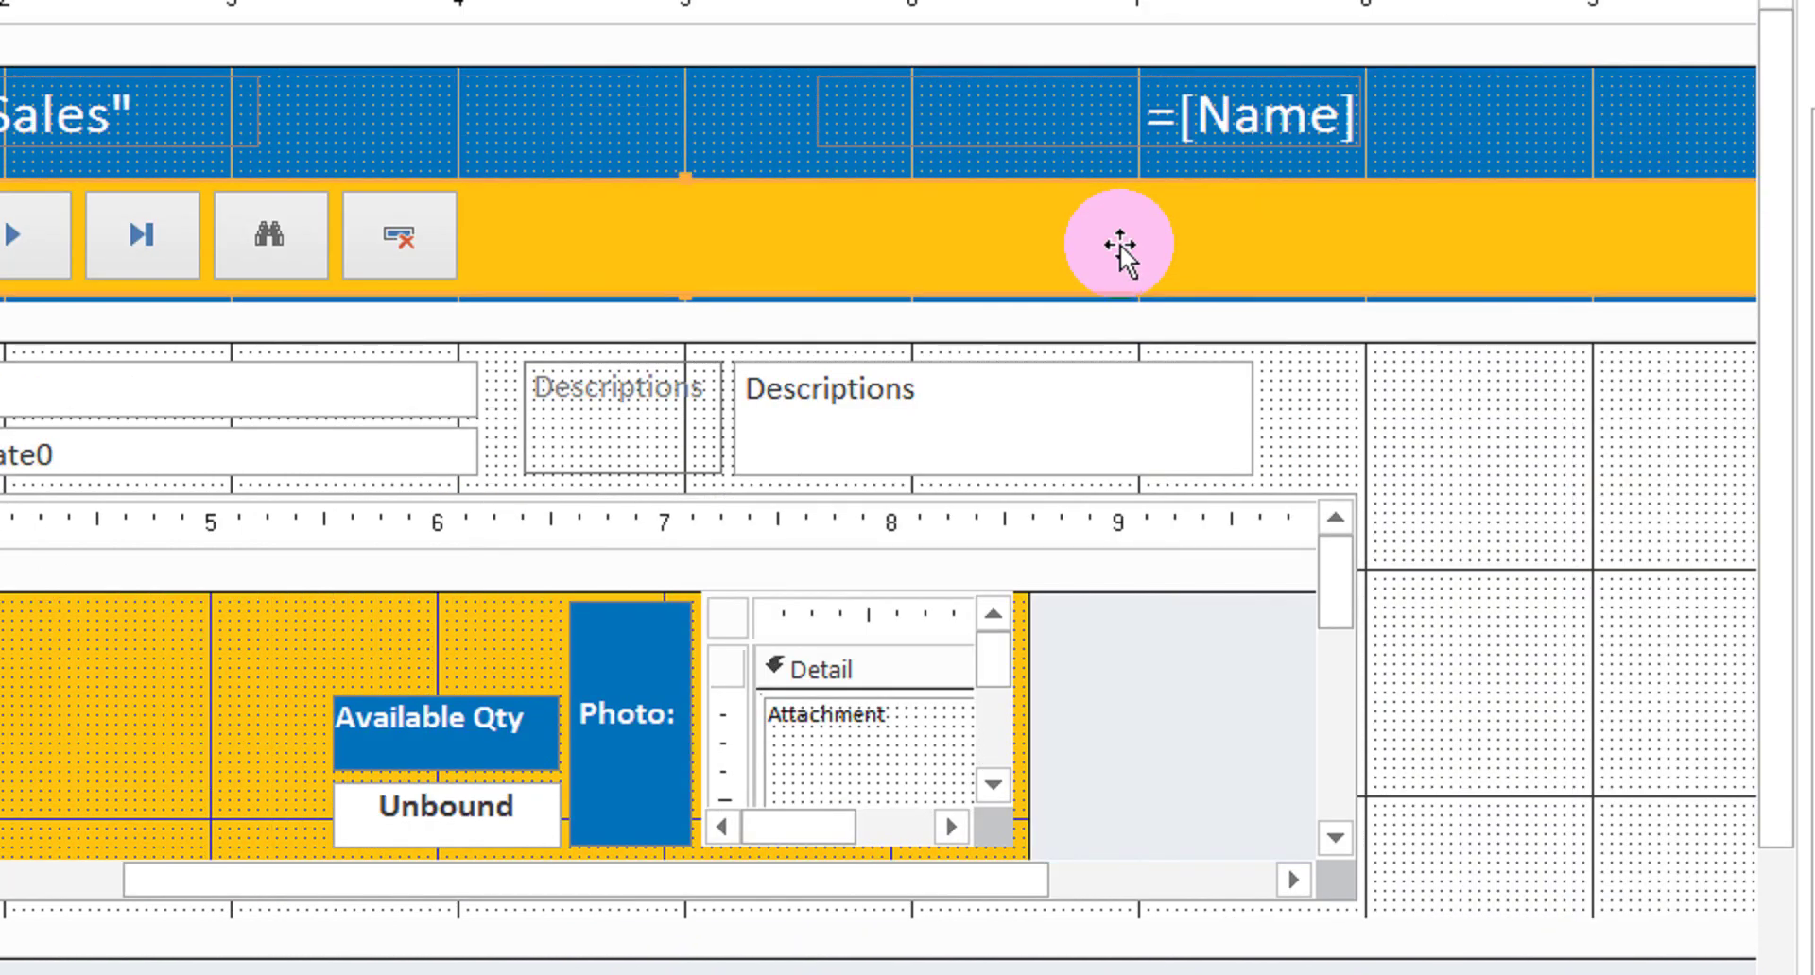
click(1121, 248)
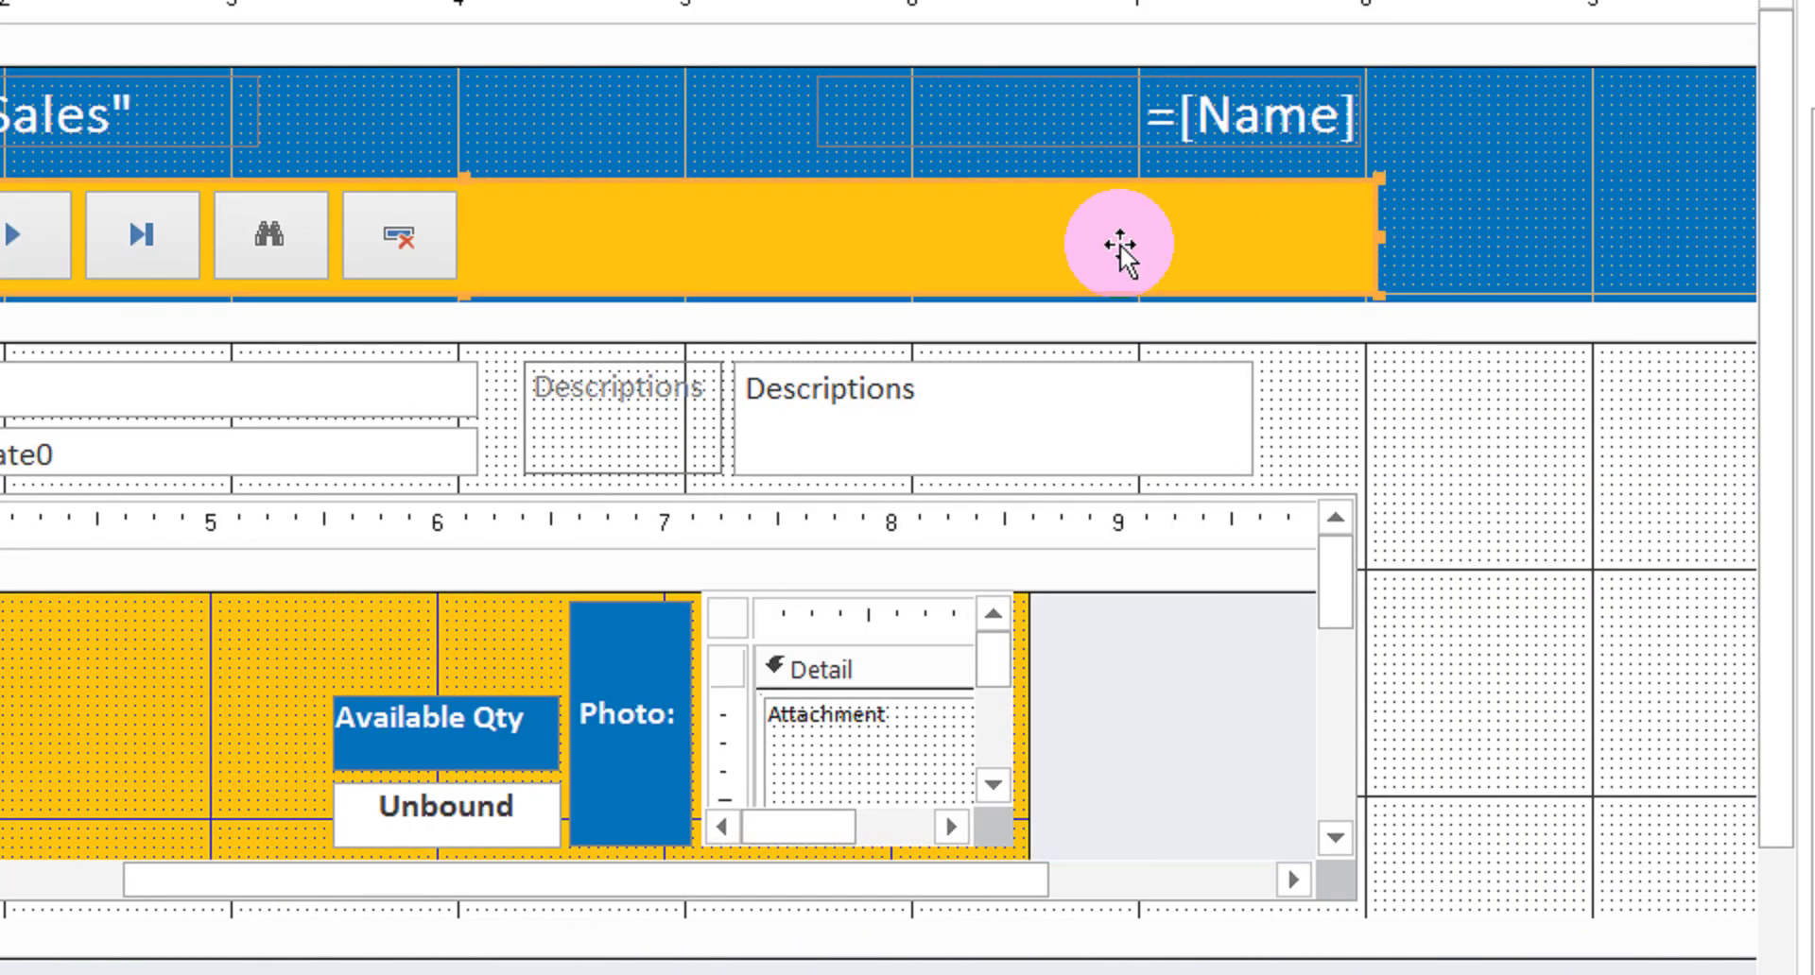
click(879, 856)
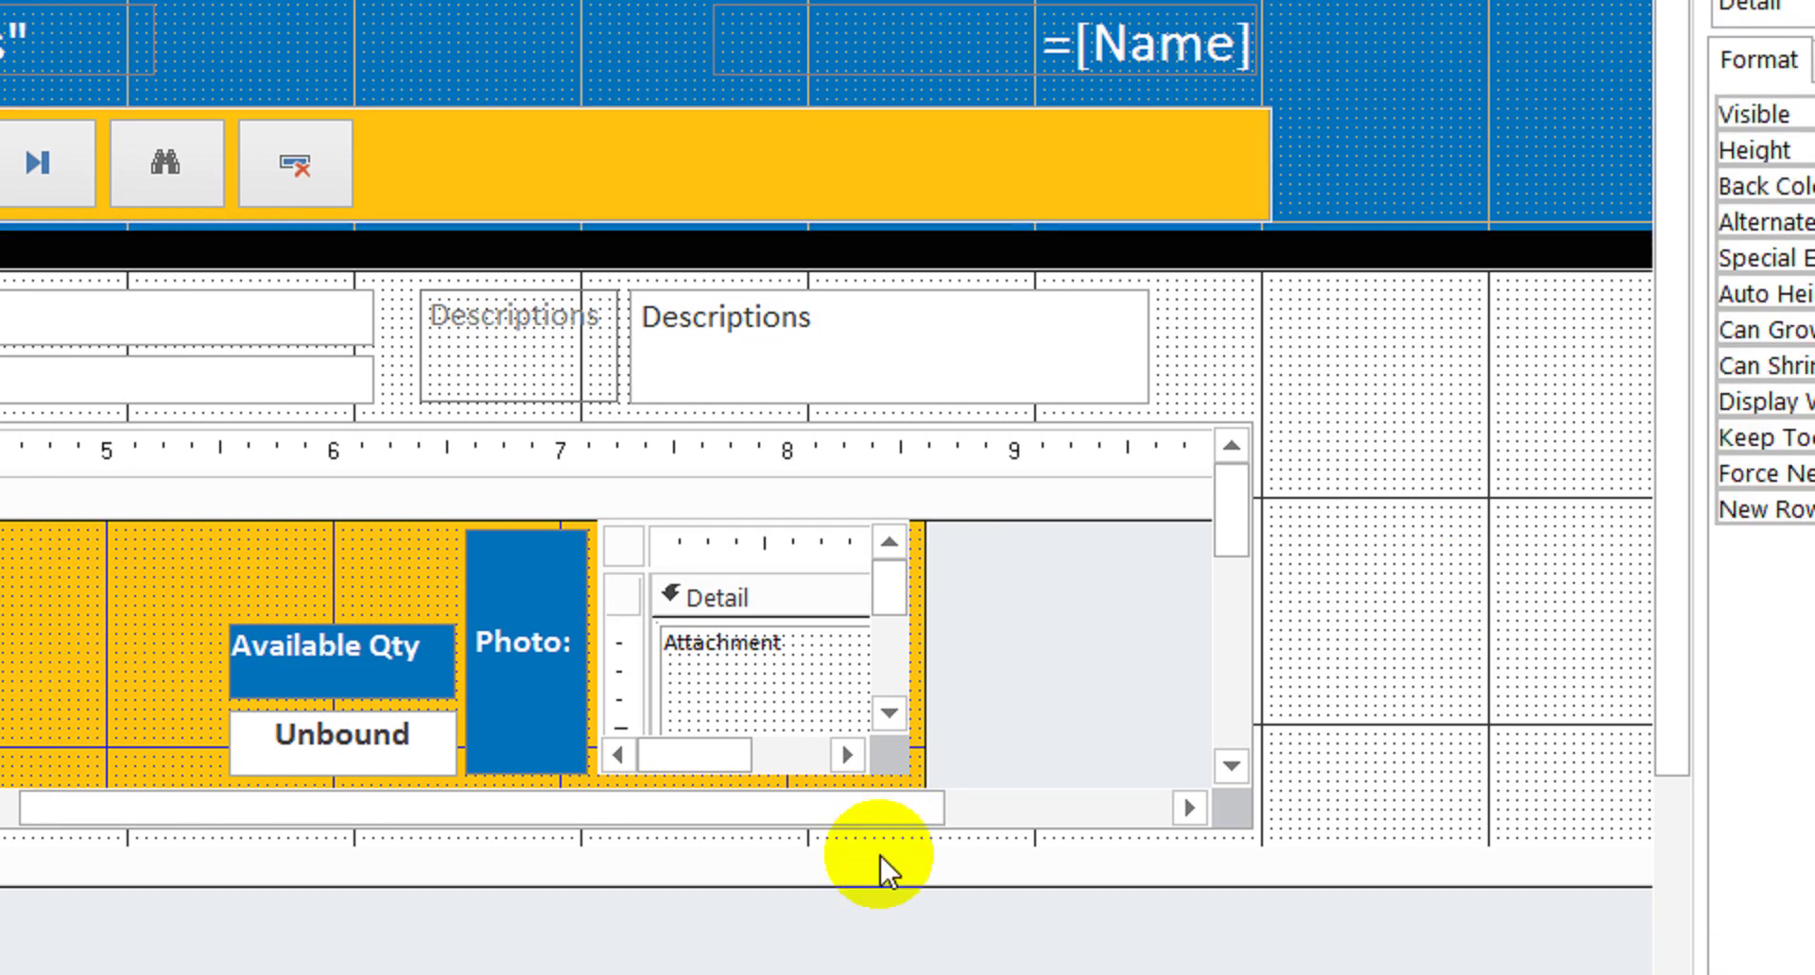
click(838, 798)
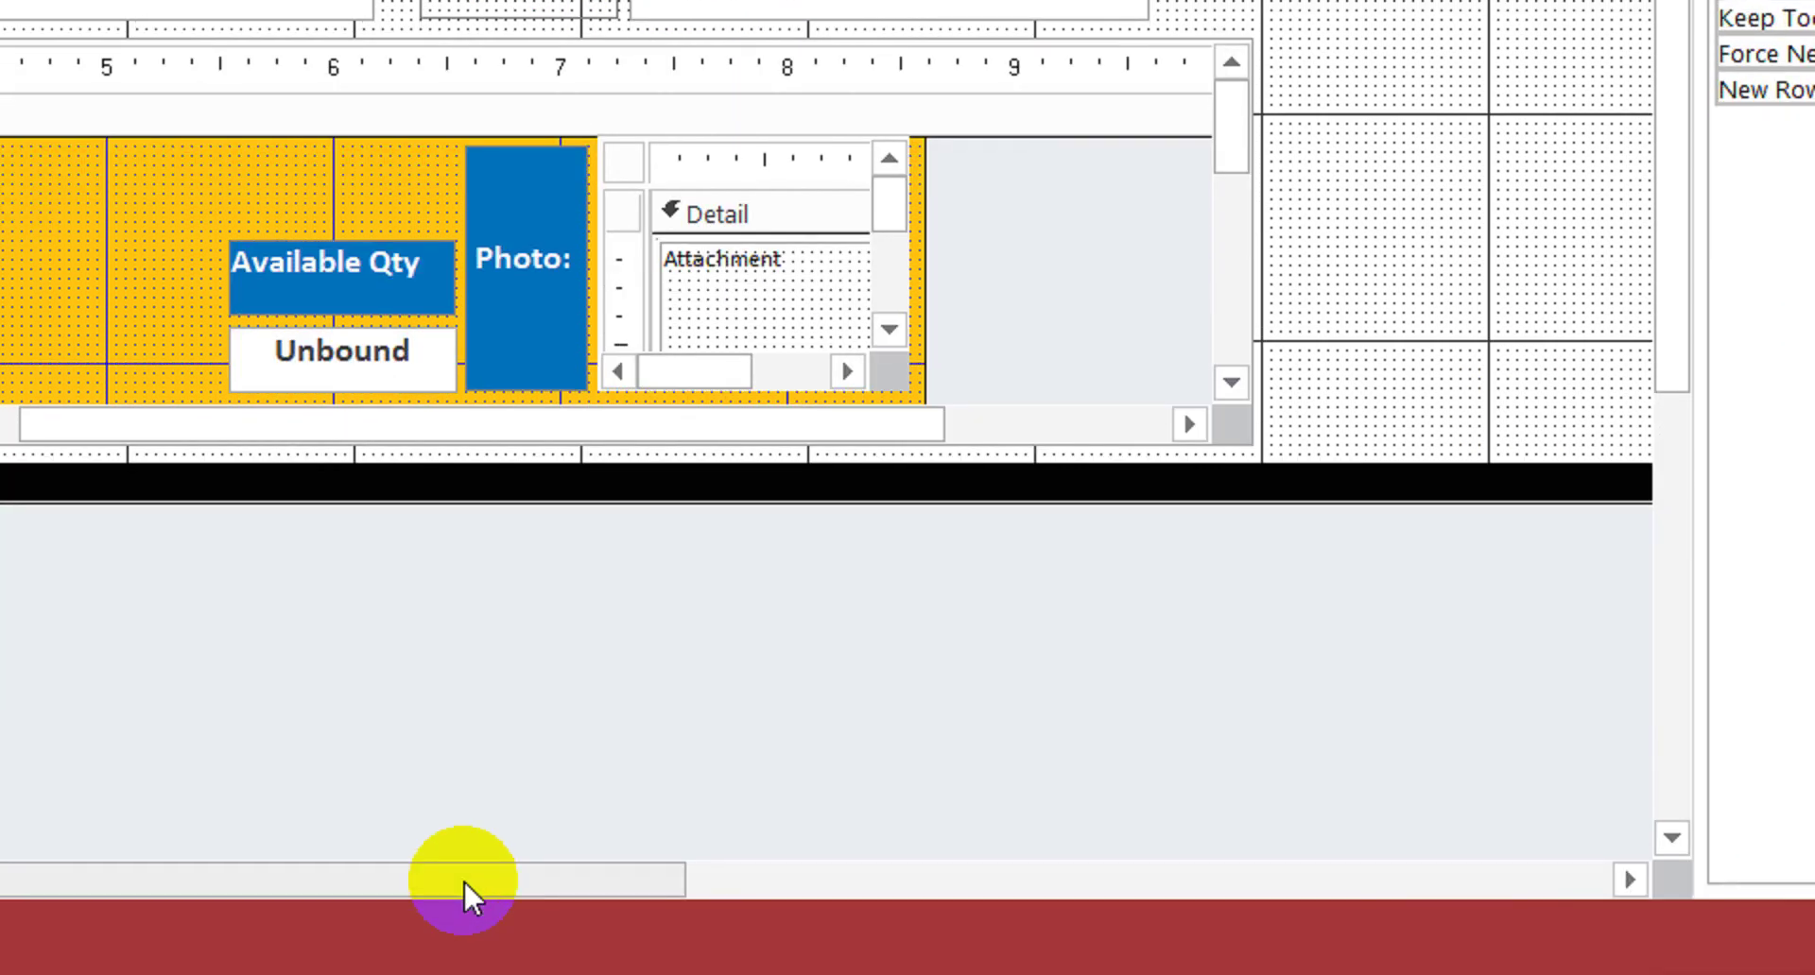
drag(463, 881, 1125, 797)
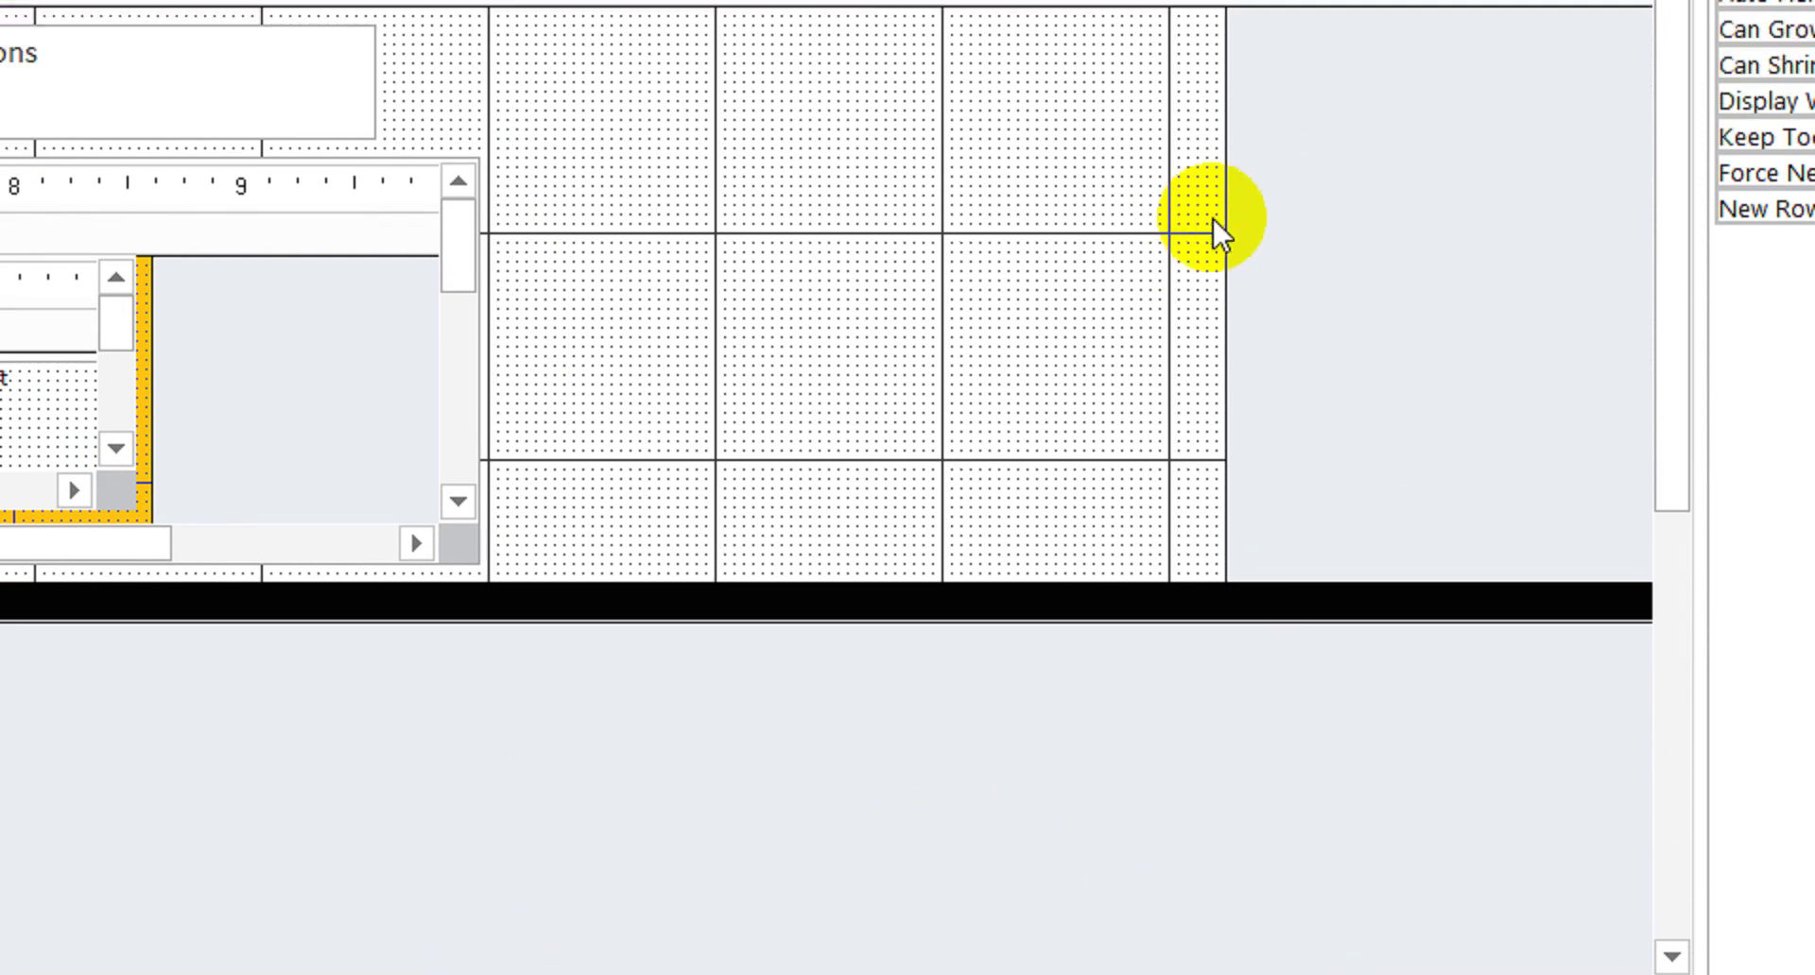
drag(1224, 106, 492, 133)
click(722, 340)
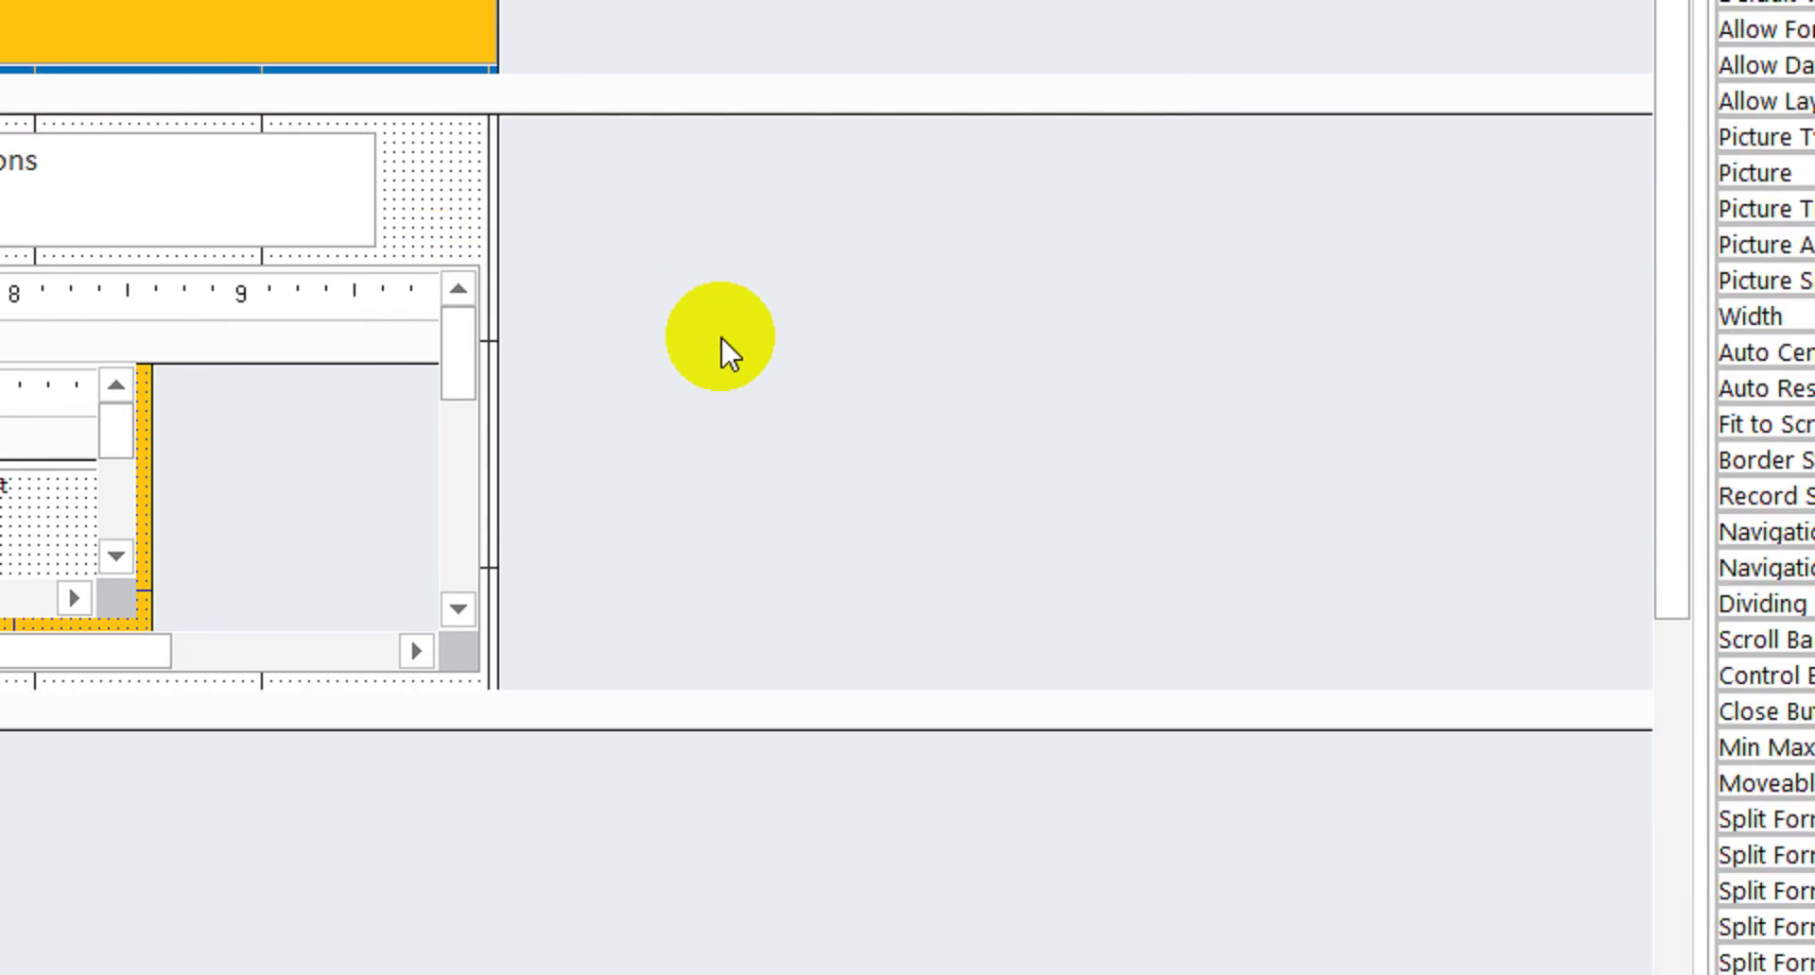
- Widen the Descriptions box until it nearly lines up with the end of the subform
click(213, 286)
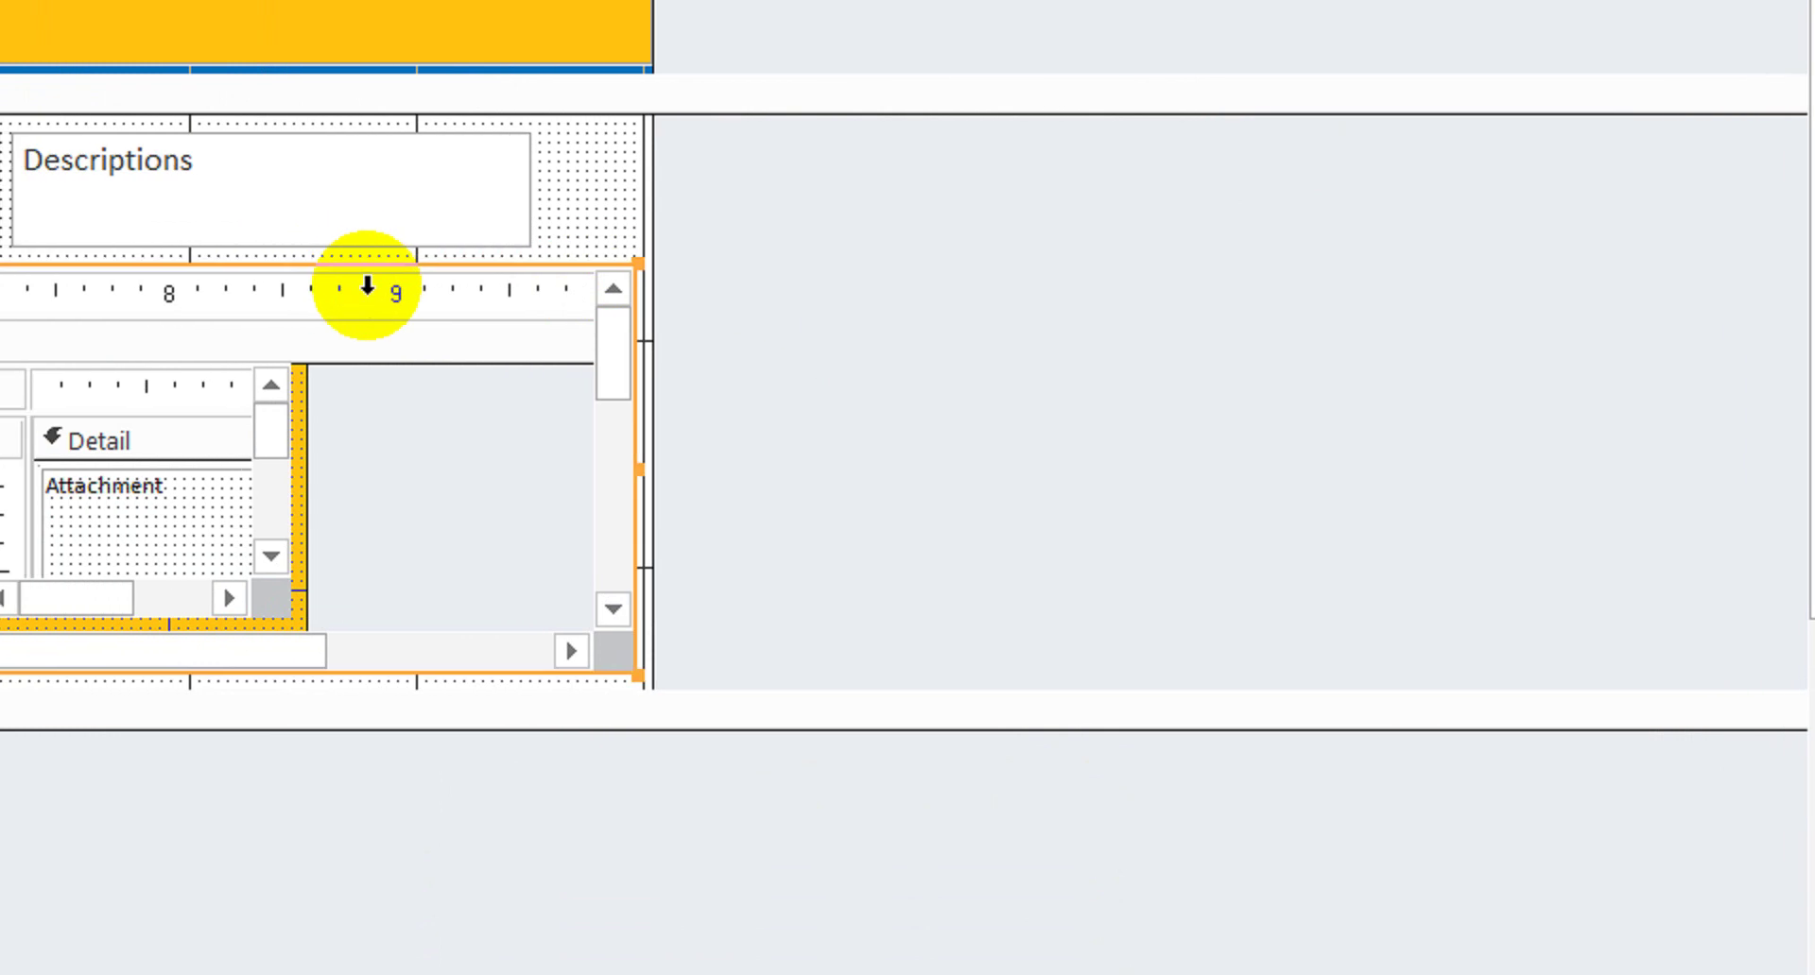
click(439, 203)
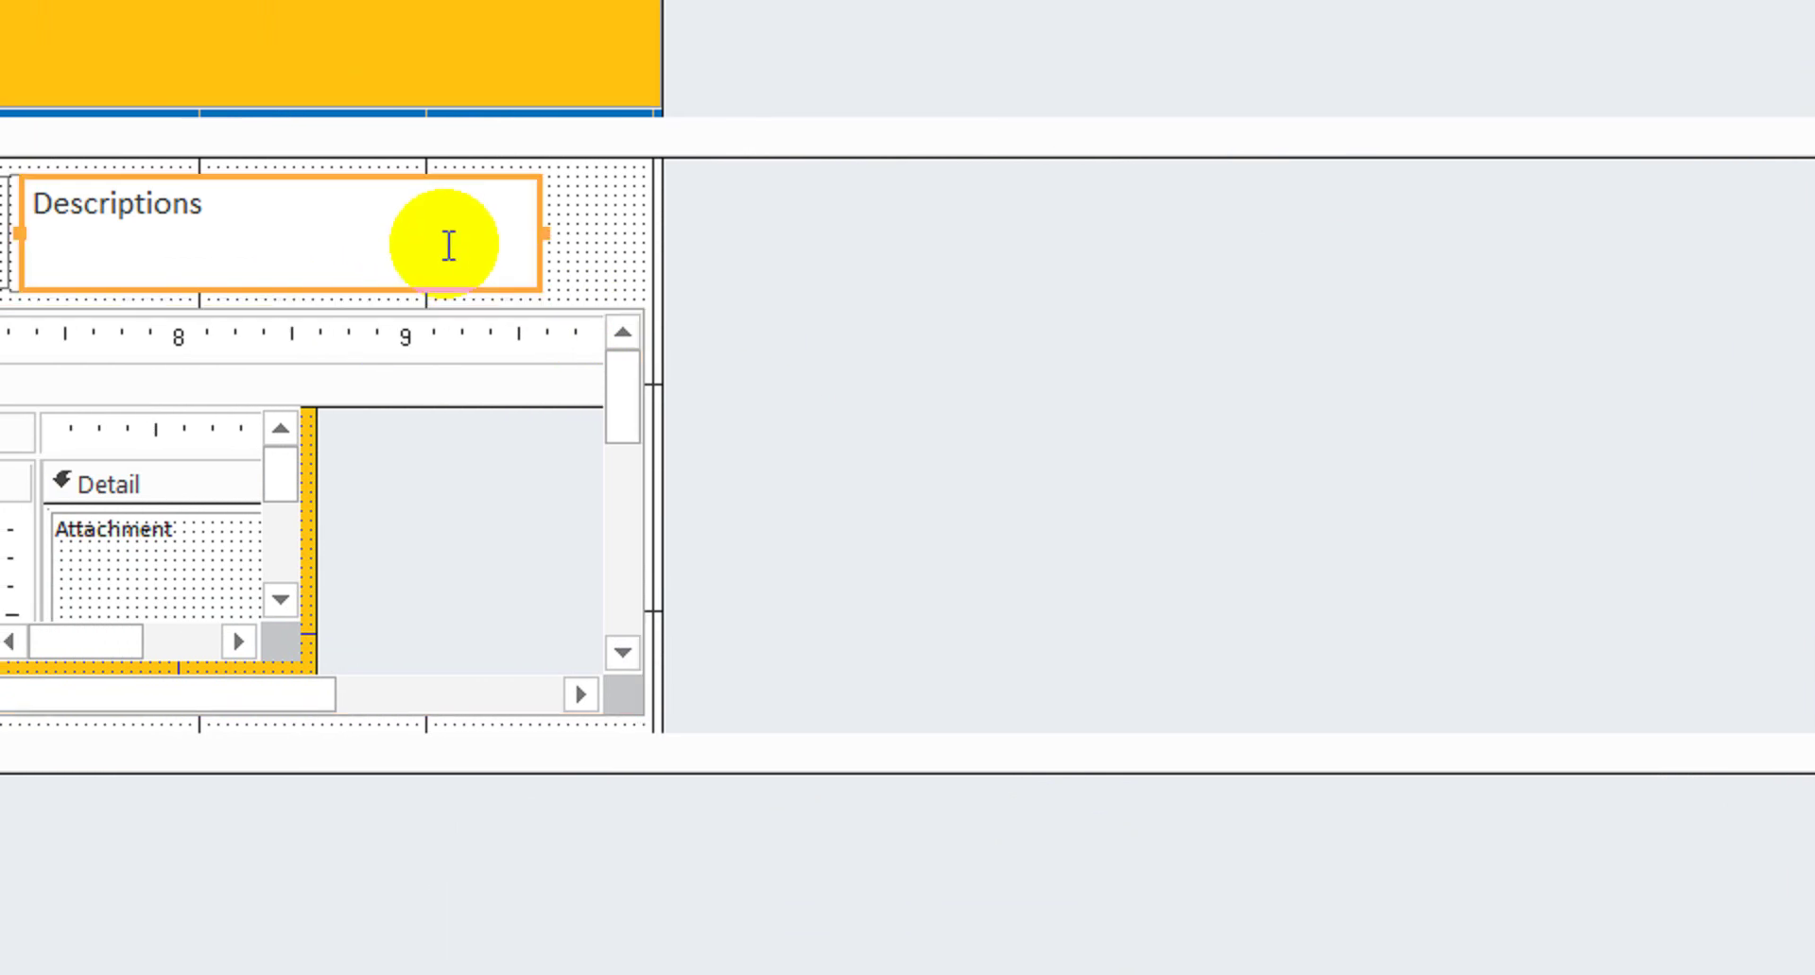
key(shift+Right)
key(shift+Right)
key(shift+Right)
key(shift+Right)
key(shift+Right)
key(shift+Right)
key(shift+Right)
key(shift+Right)
key(shift+Right)
key(shift+Right)
key(shift+Right)
key(shift+Right)
key(shift+Right)
key(shift+Right)
key(shift+Right)
key(shift+Right)
key(shift+Right)
key(shift+Right)
key(shift+Right)
key(shift+Right)
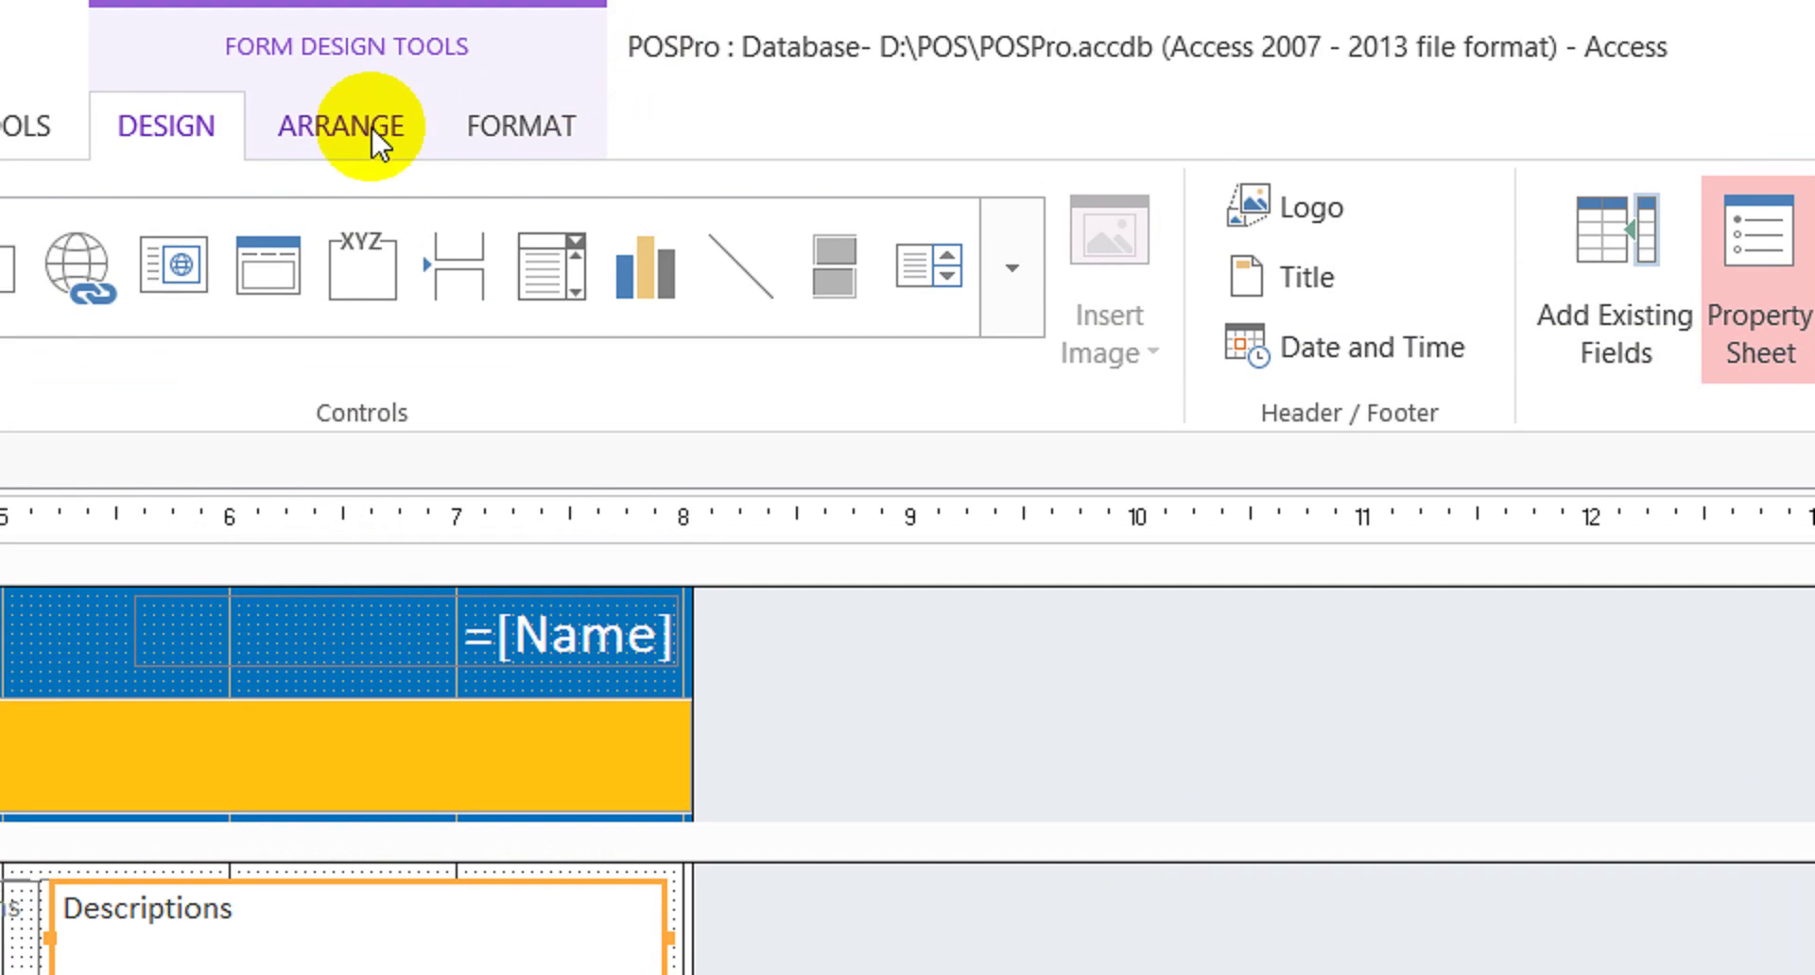
- Anchor the Descriptions box as Stretch Across Top and the sales subform as Stretch Down and Across
click(376, 129)
click(1415, 359)
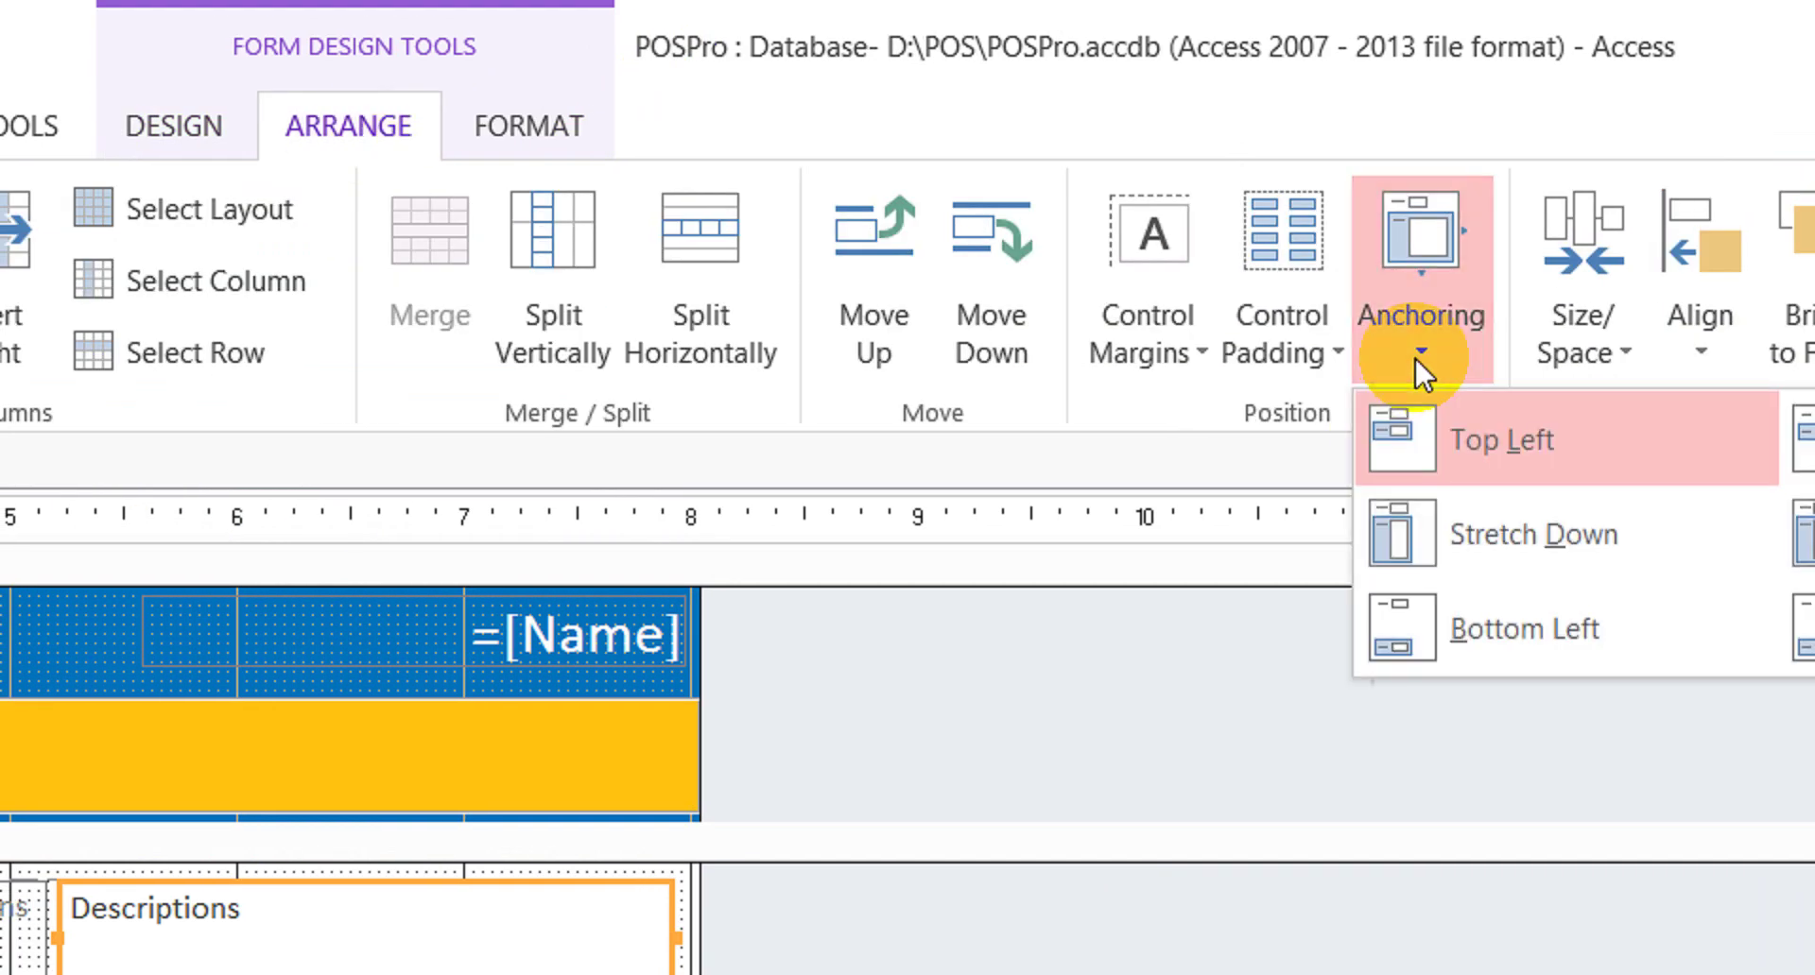
click(1522, 406)
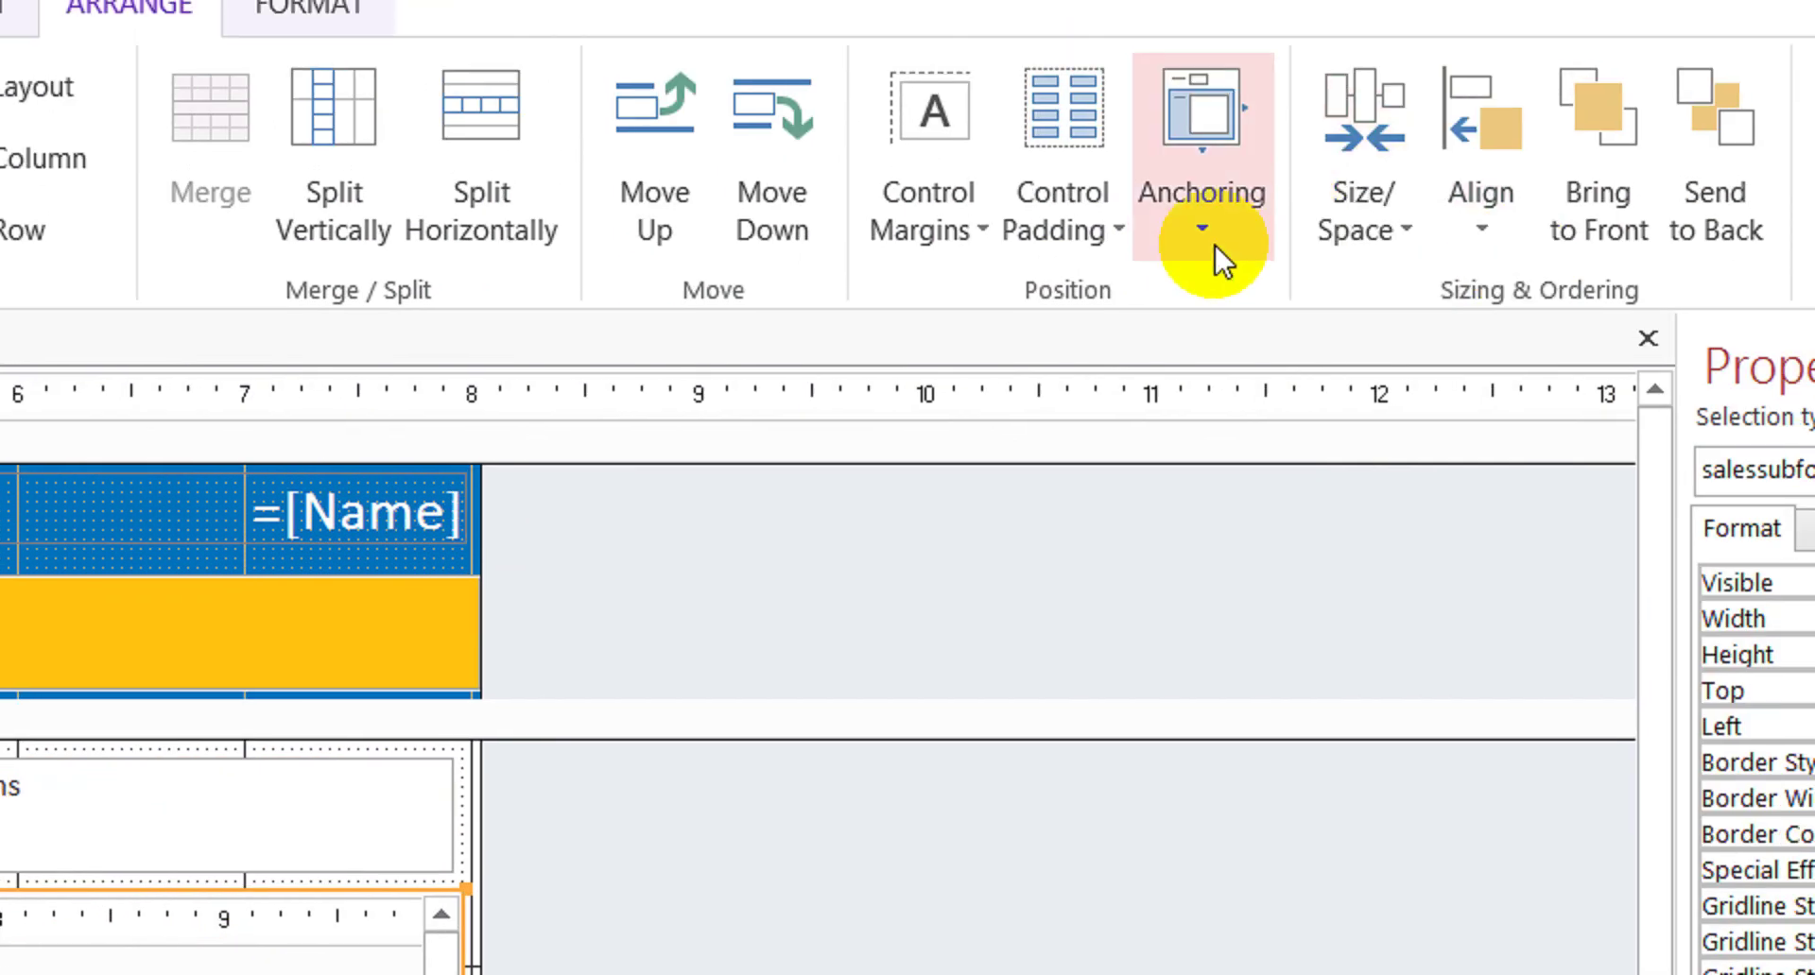
click(1390, 35)
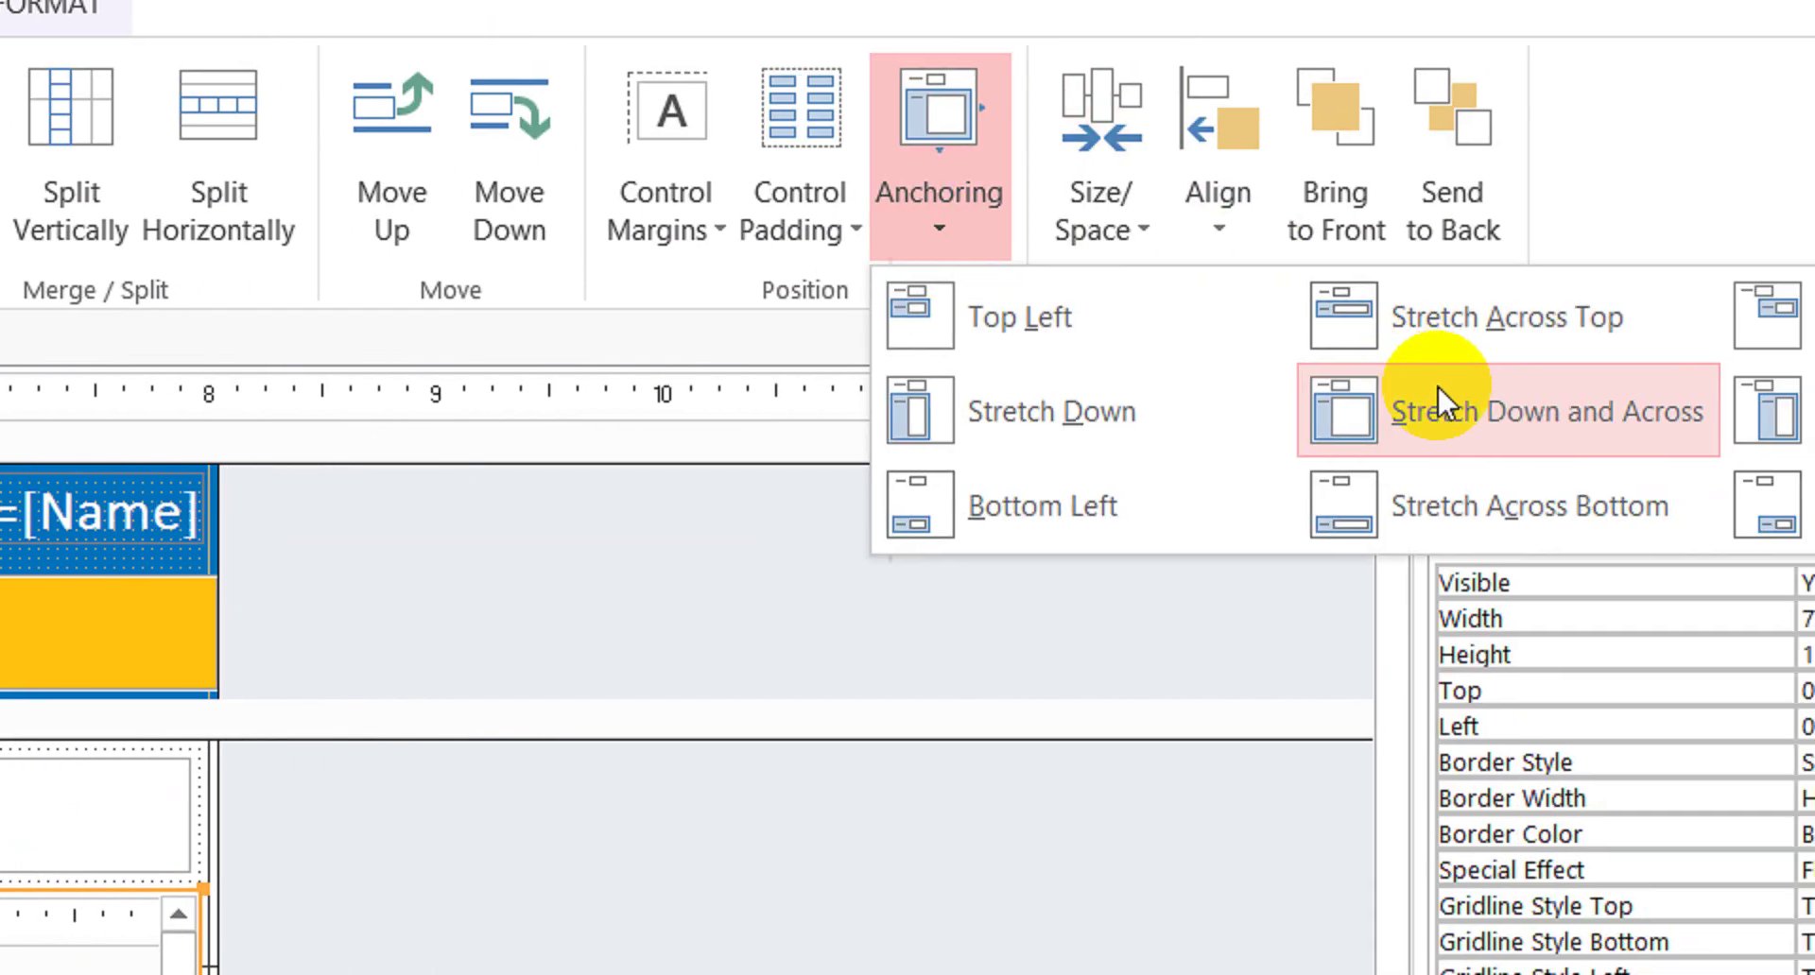
click(1569, 392)
click(637, 801)
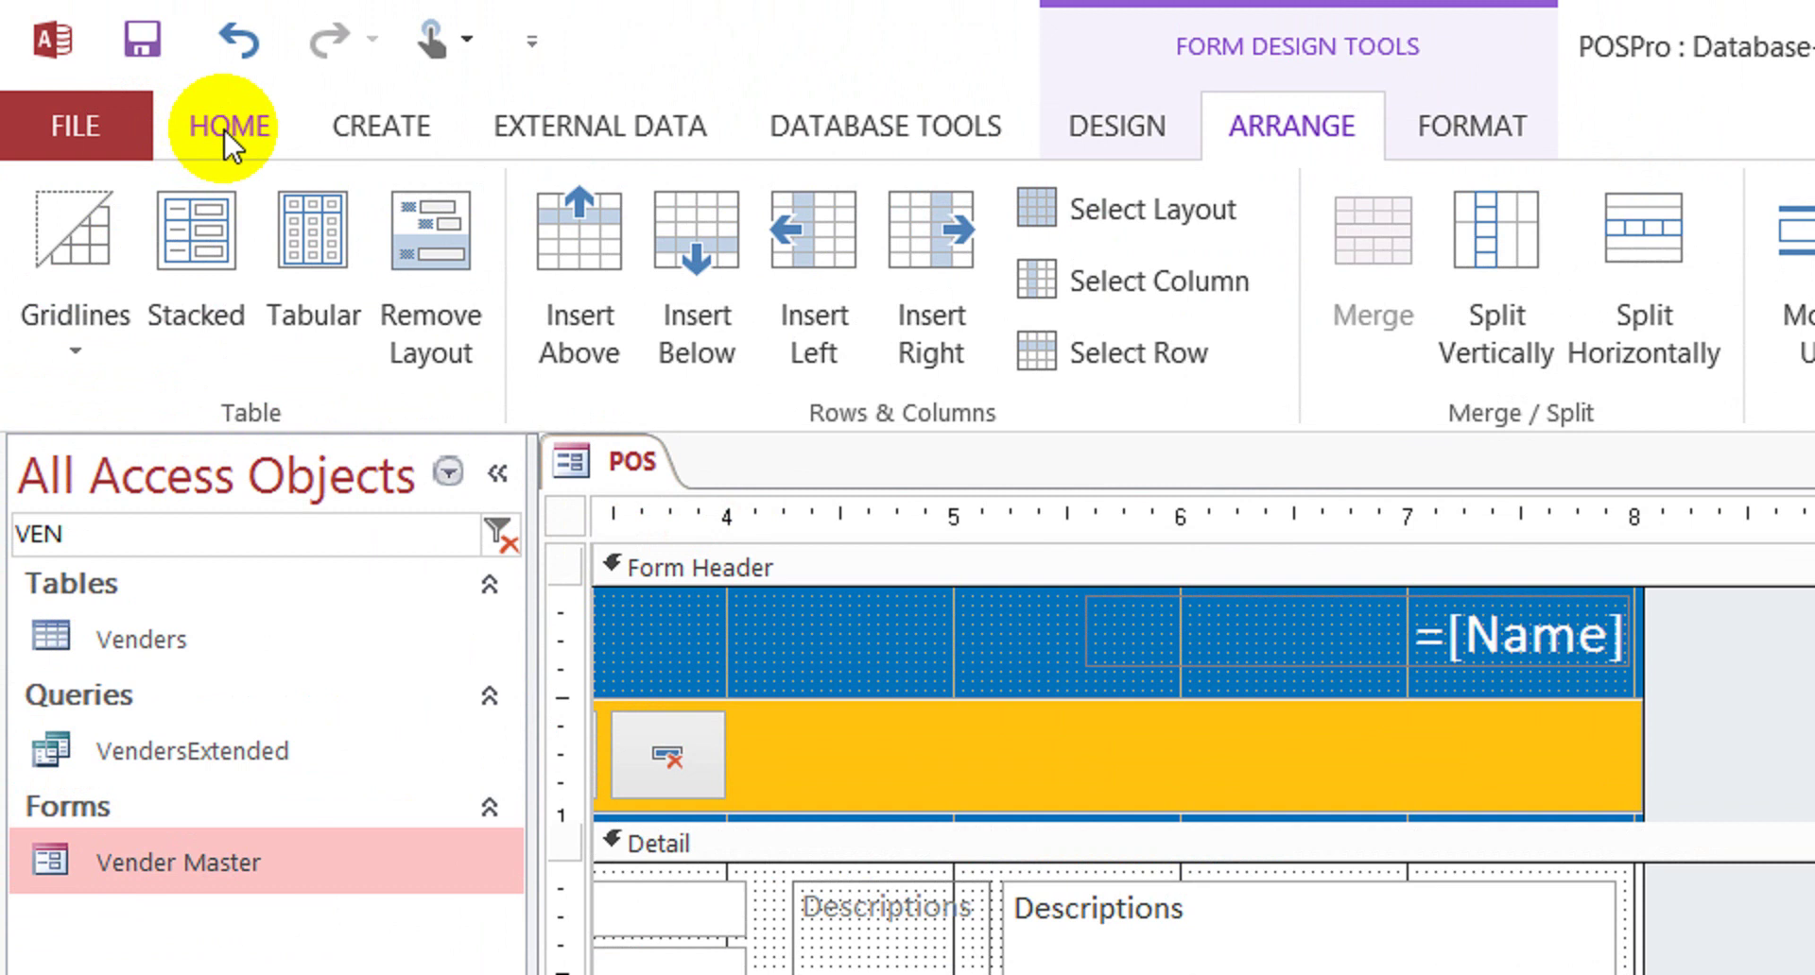
- Switch the POS form to Form View and start a new sales record
click(227, 111)
click(89, 213)
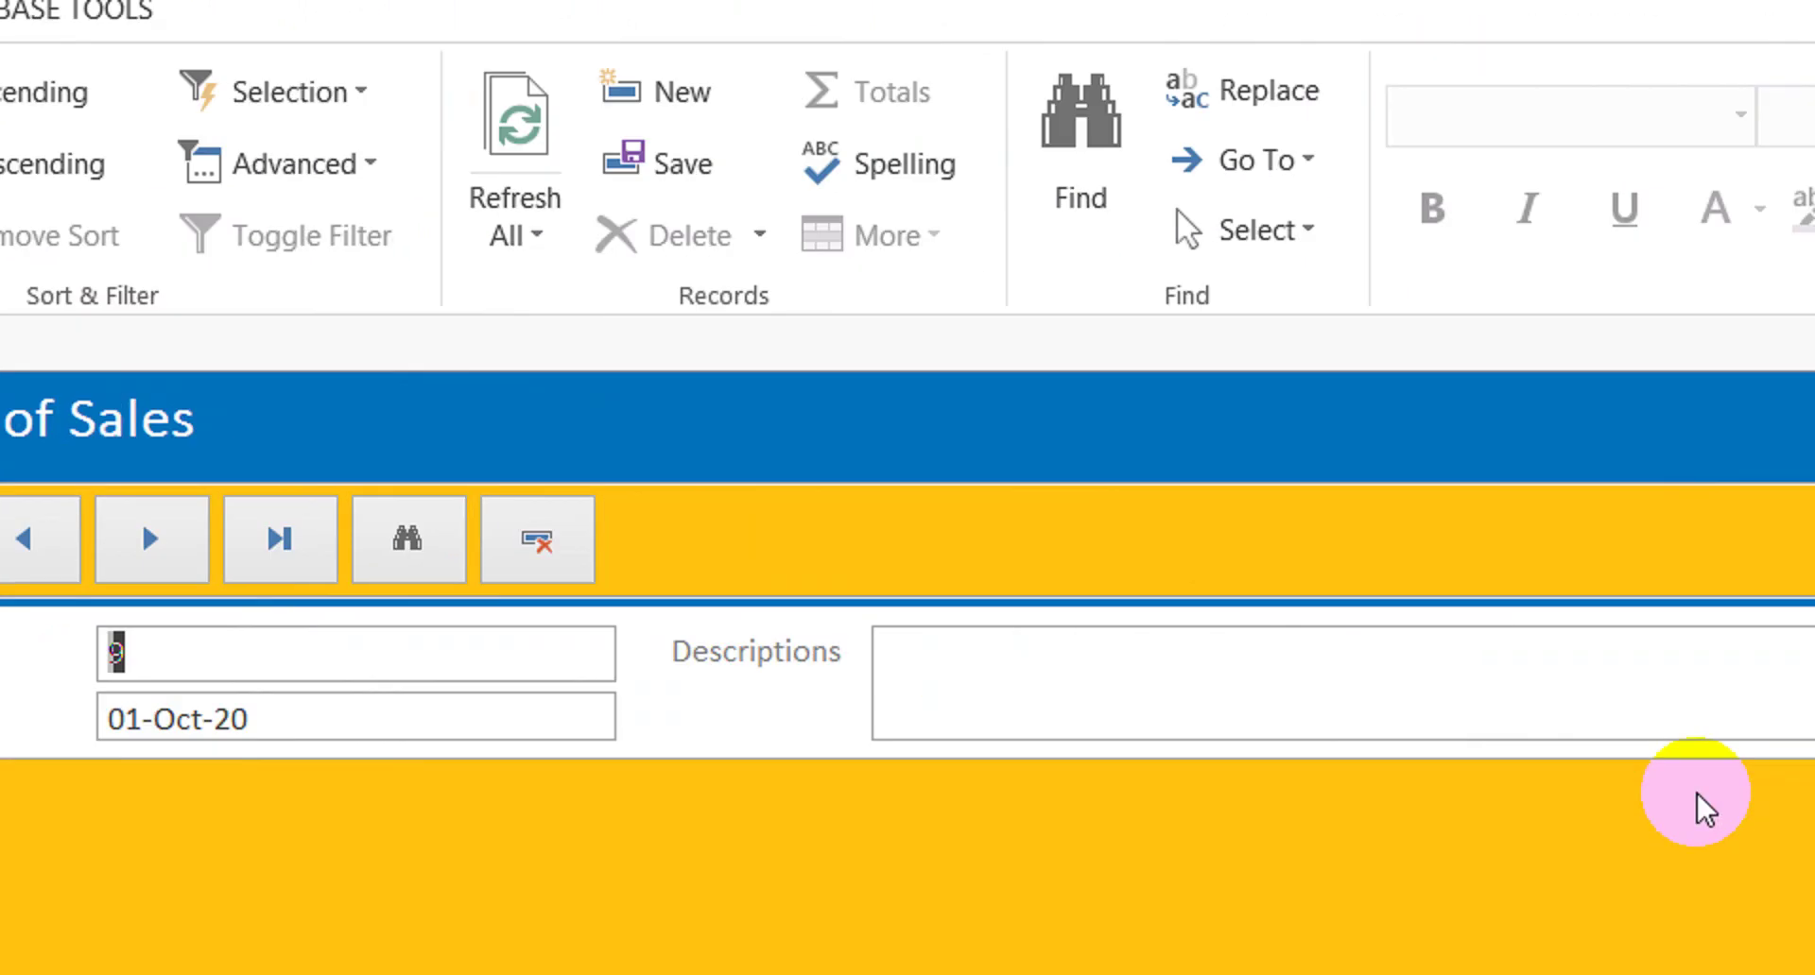
click(1784, 720)
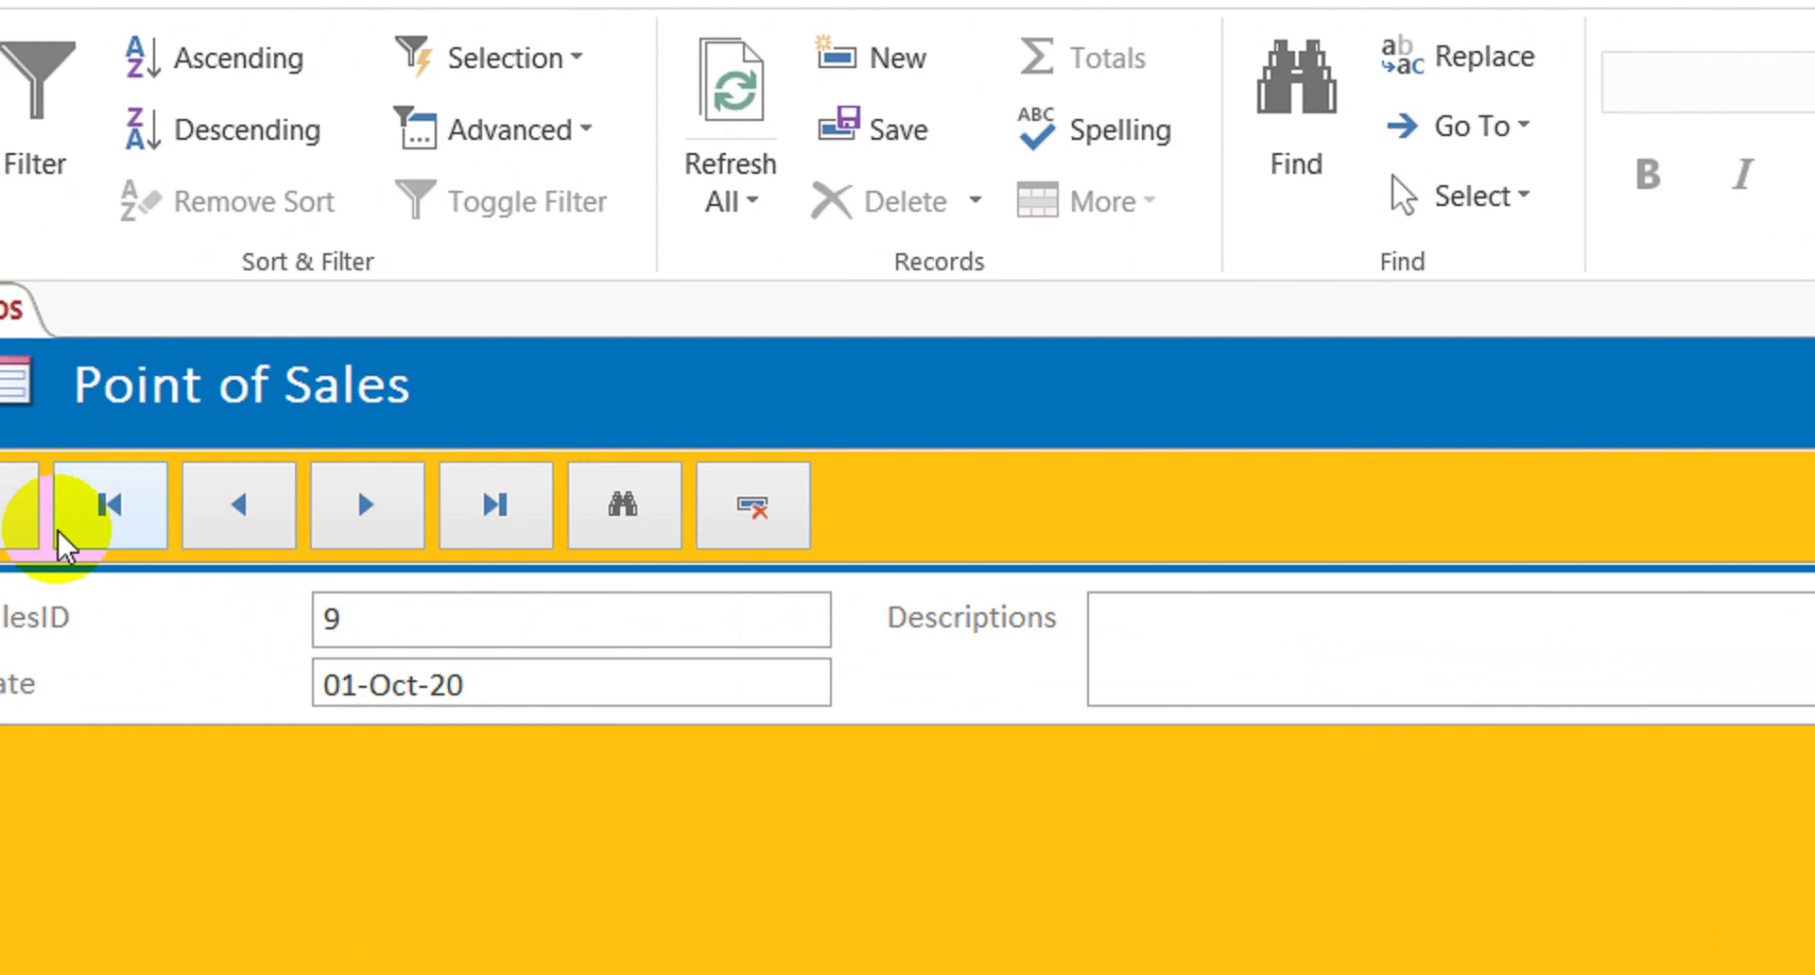
click(137, 513)
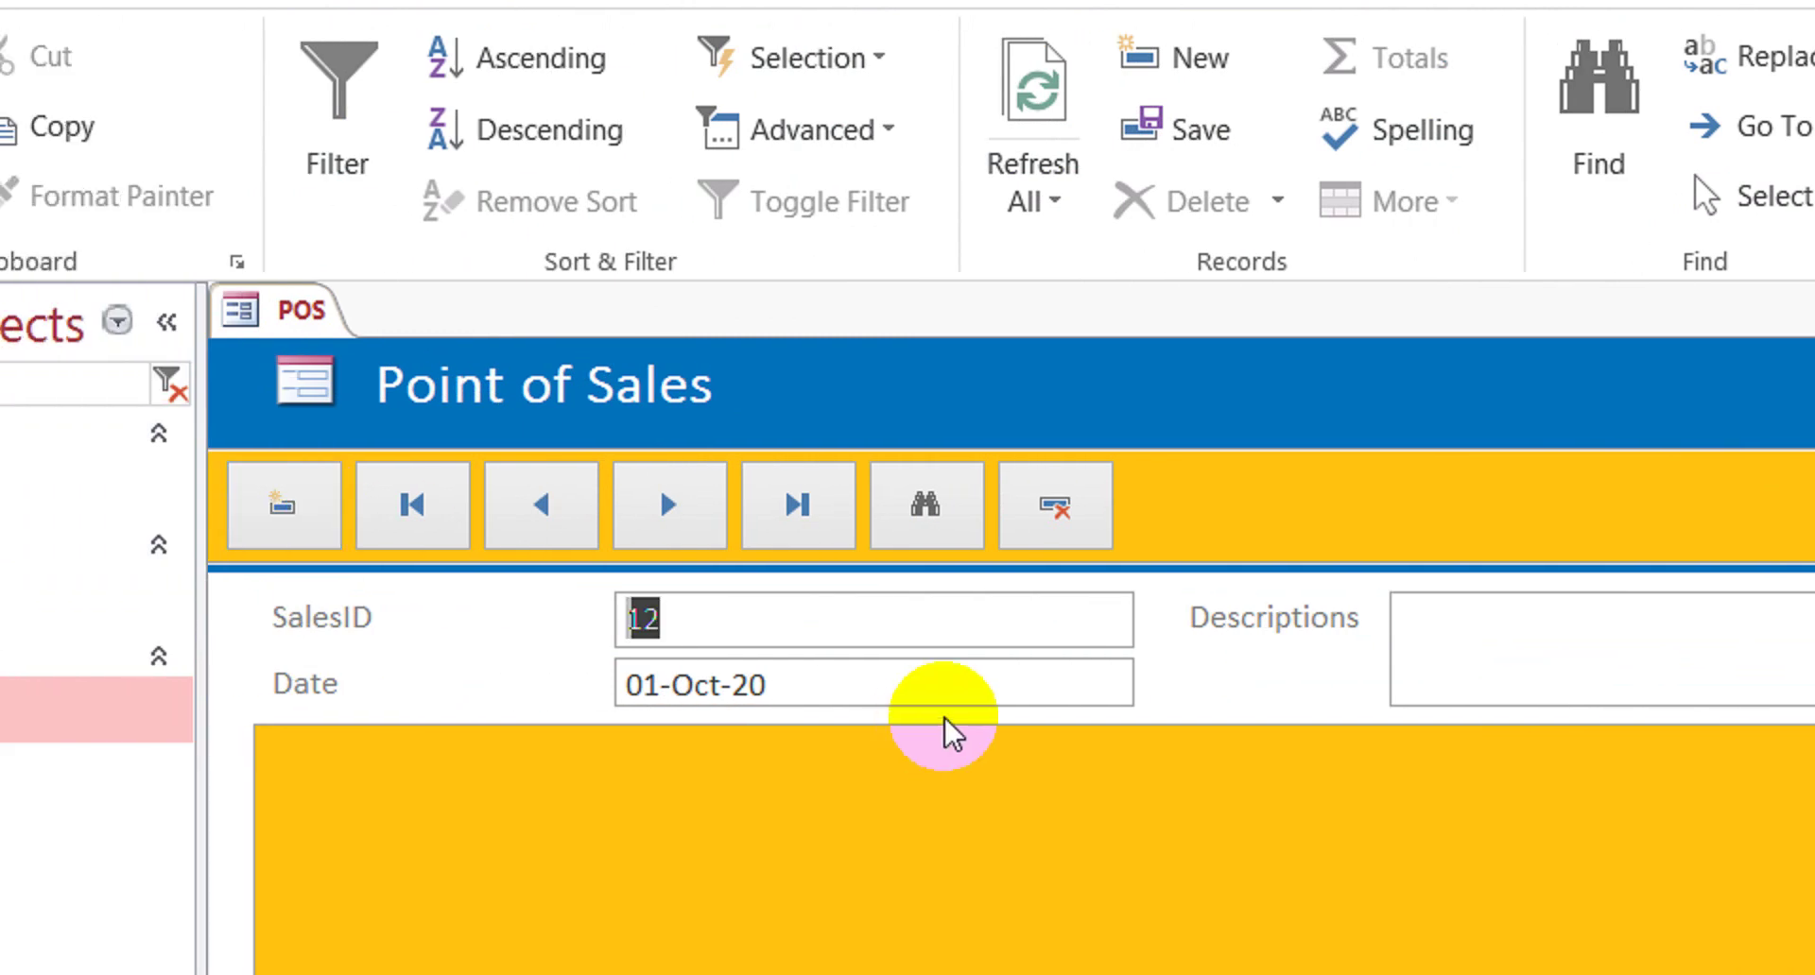
click(1327, 382)
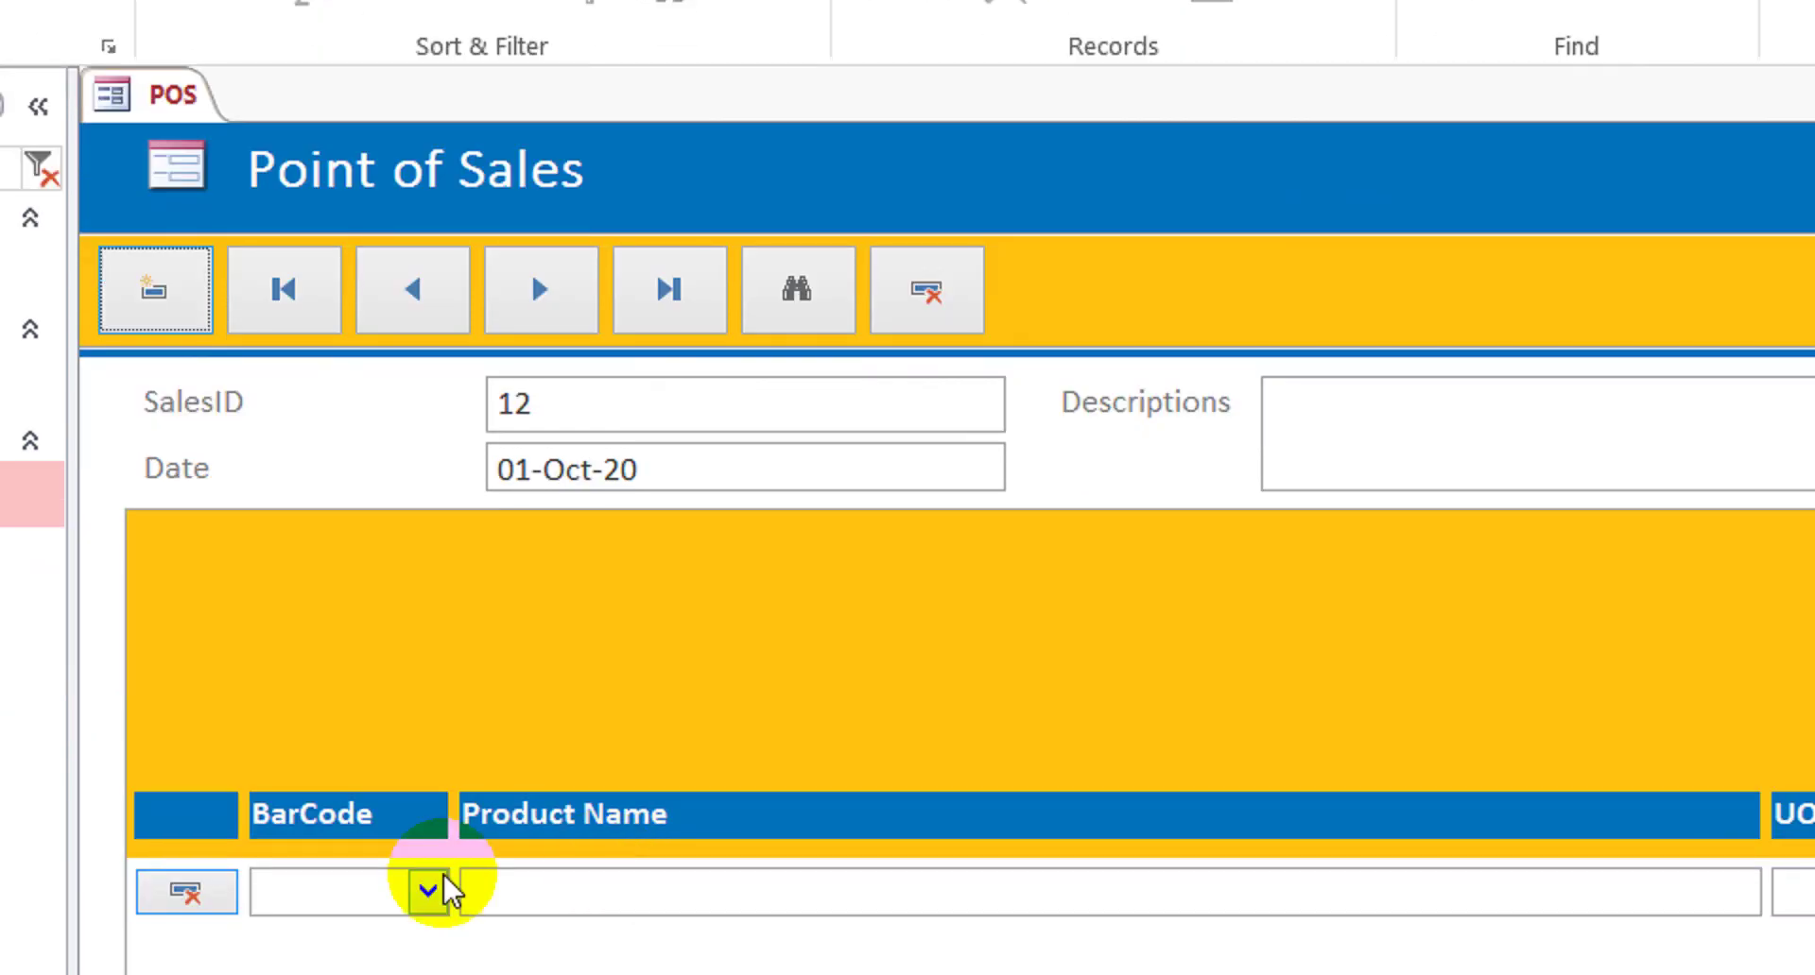
- Go back to the record with SalesID 8 and change its second and third lines to barcodes 11 and 13
click(409, 286)
click(407, 270)
click(406, 269)
click(404, 269)
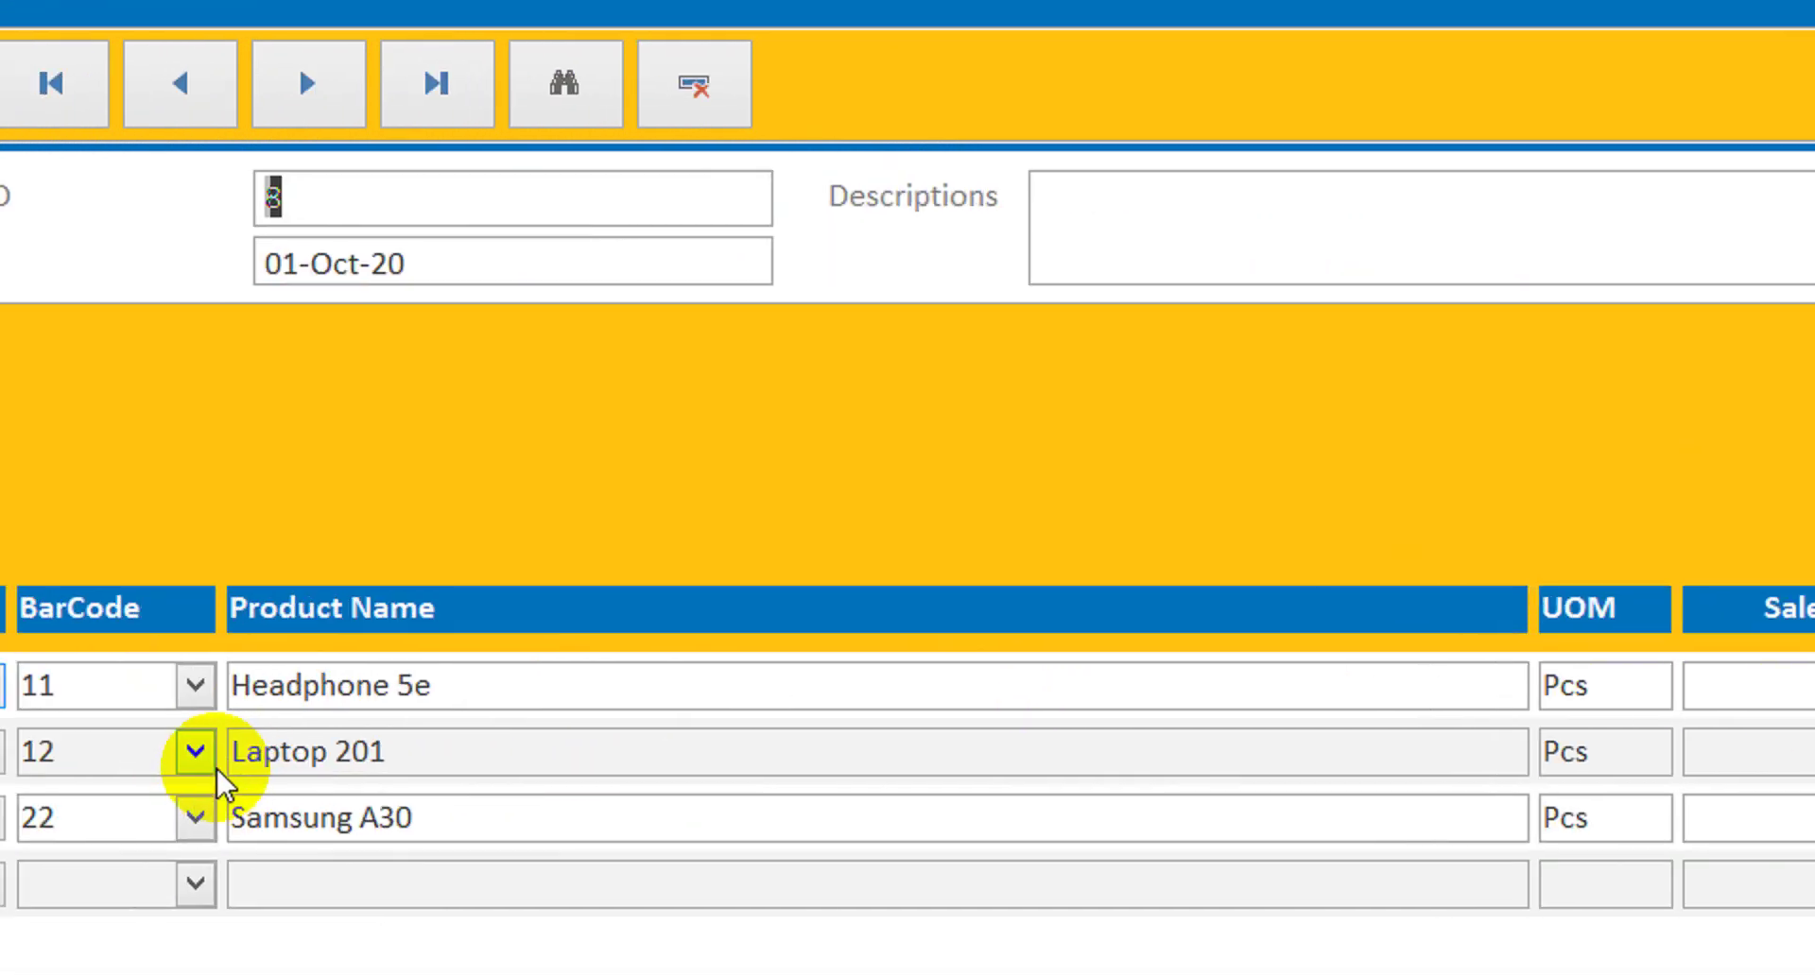
click(118, 813)
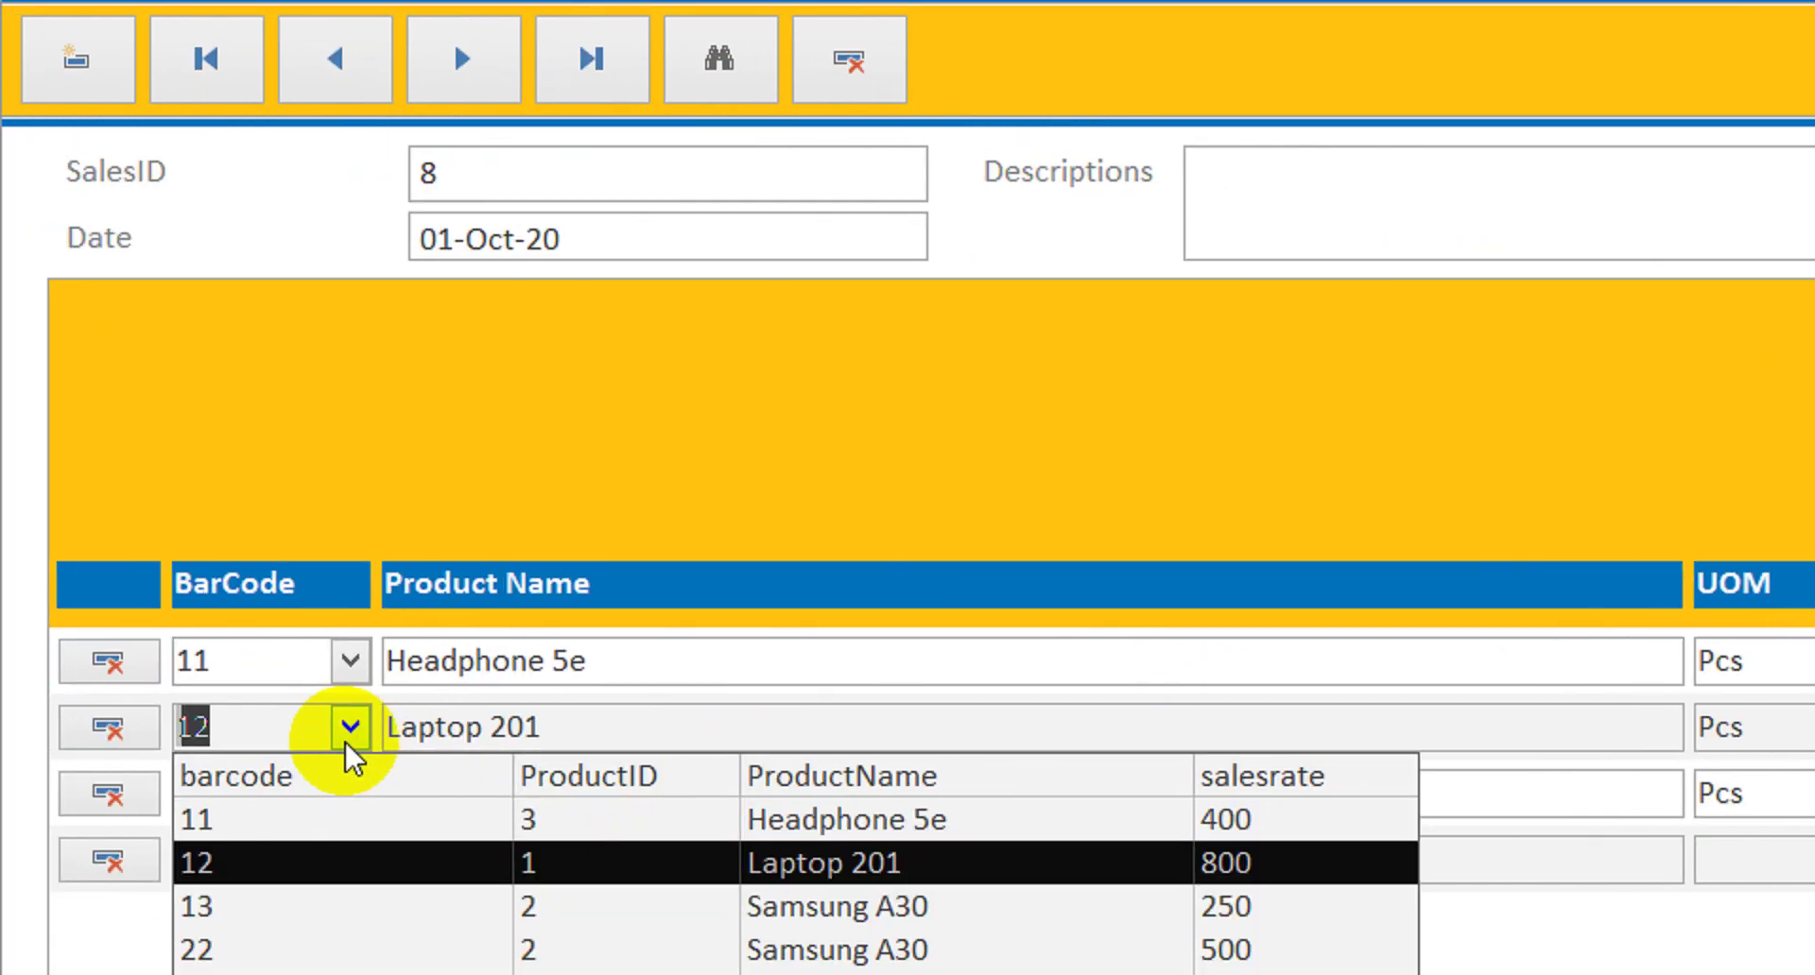
click(262, 825)
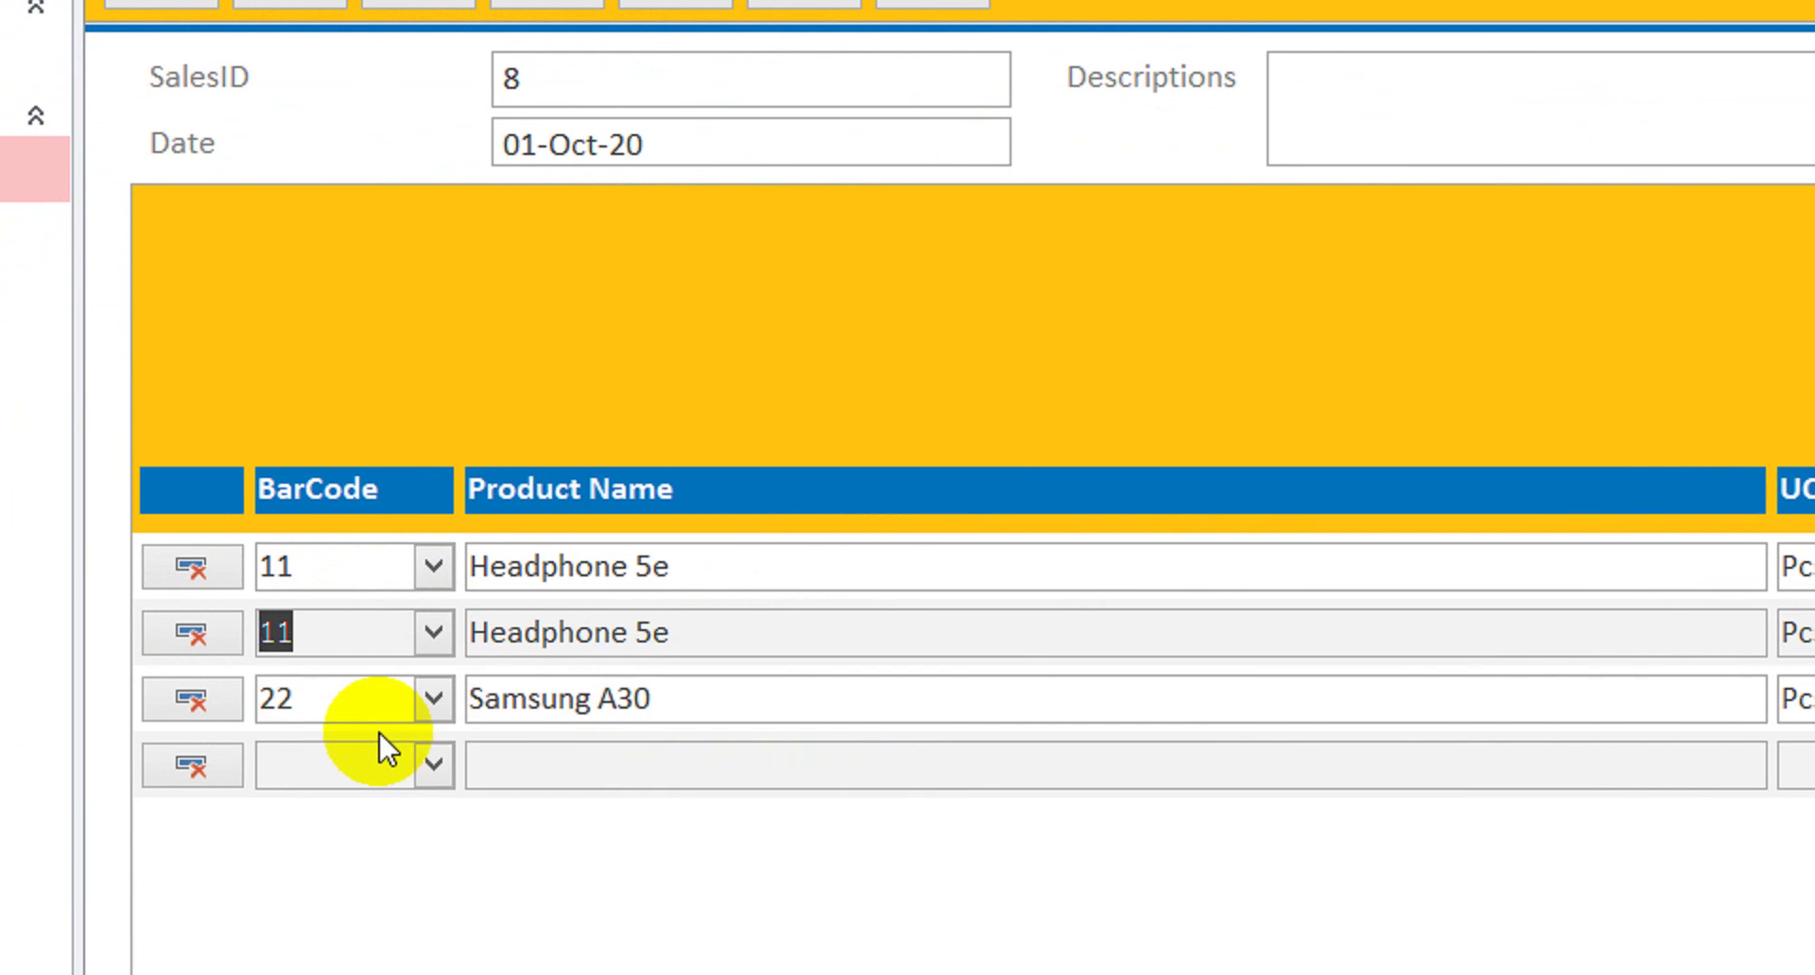
click(433, 700)
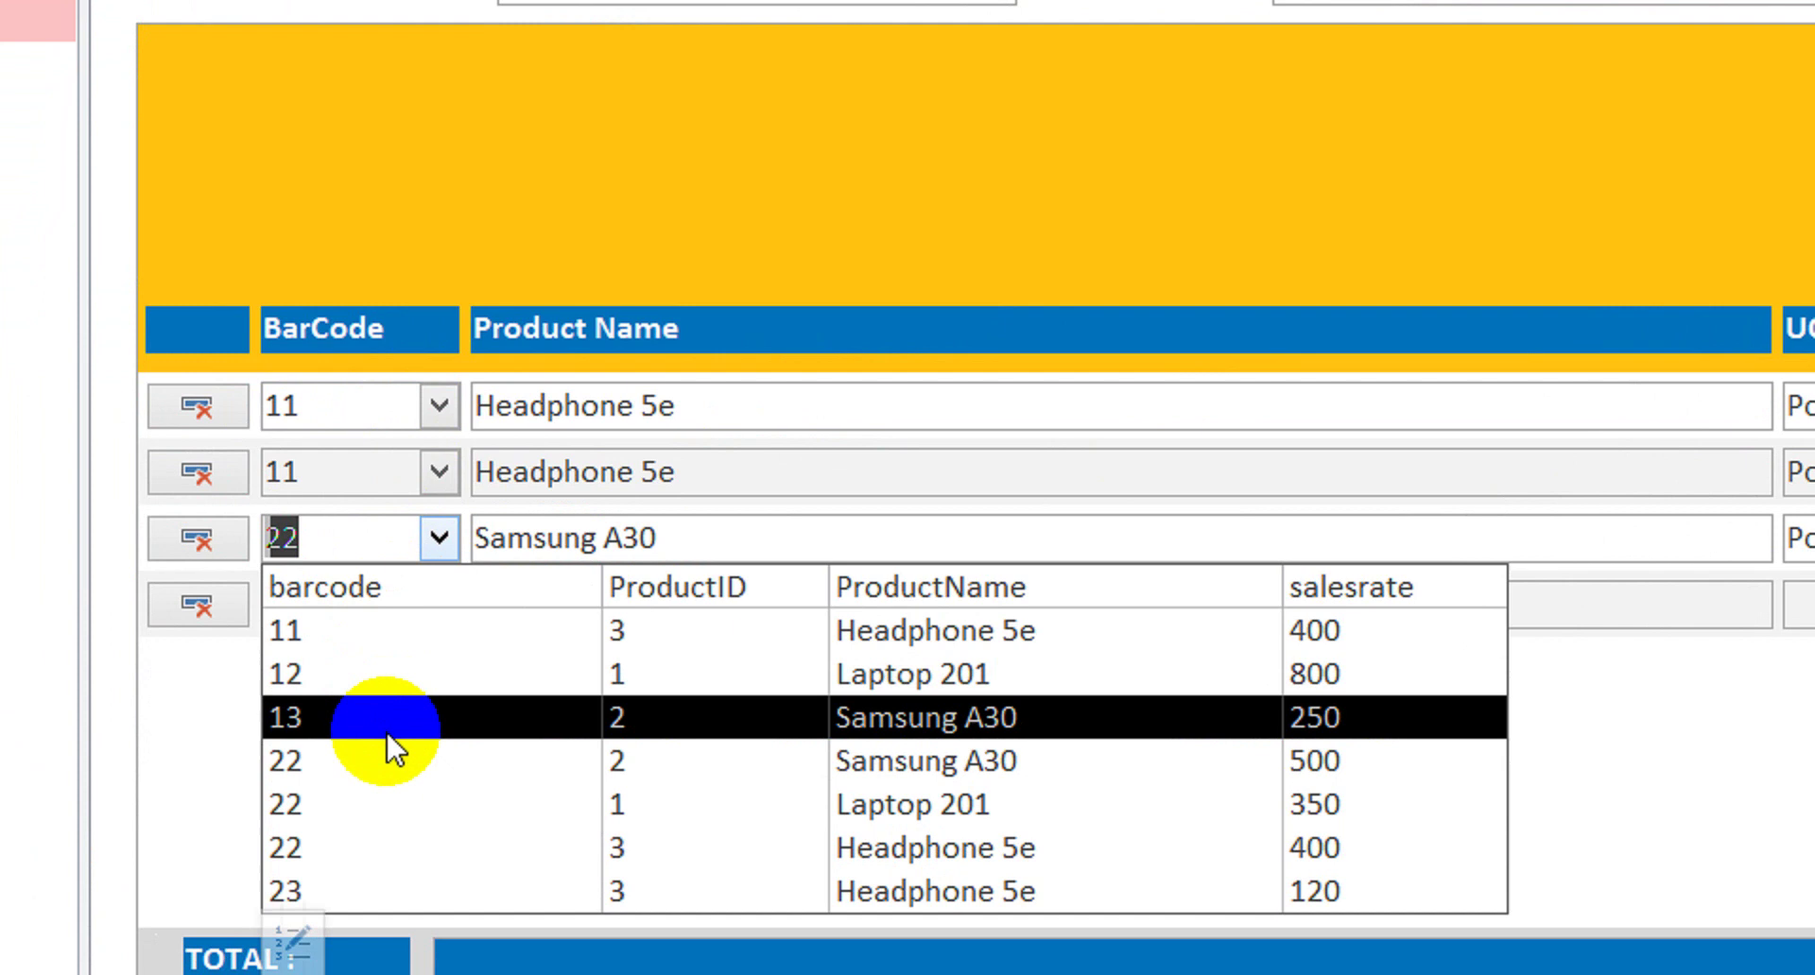
click(388, 735)
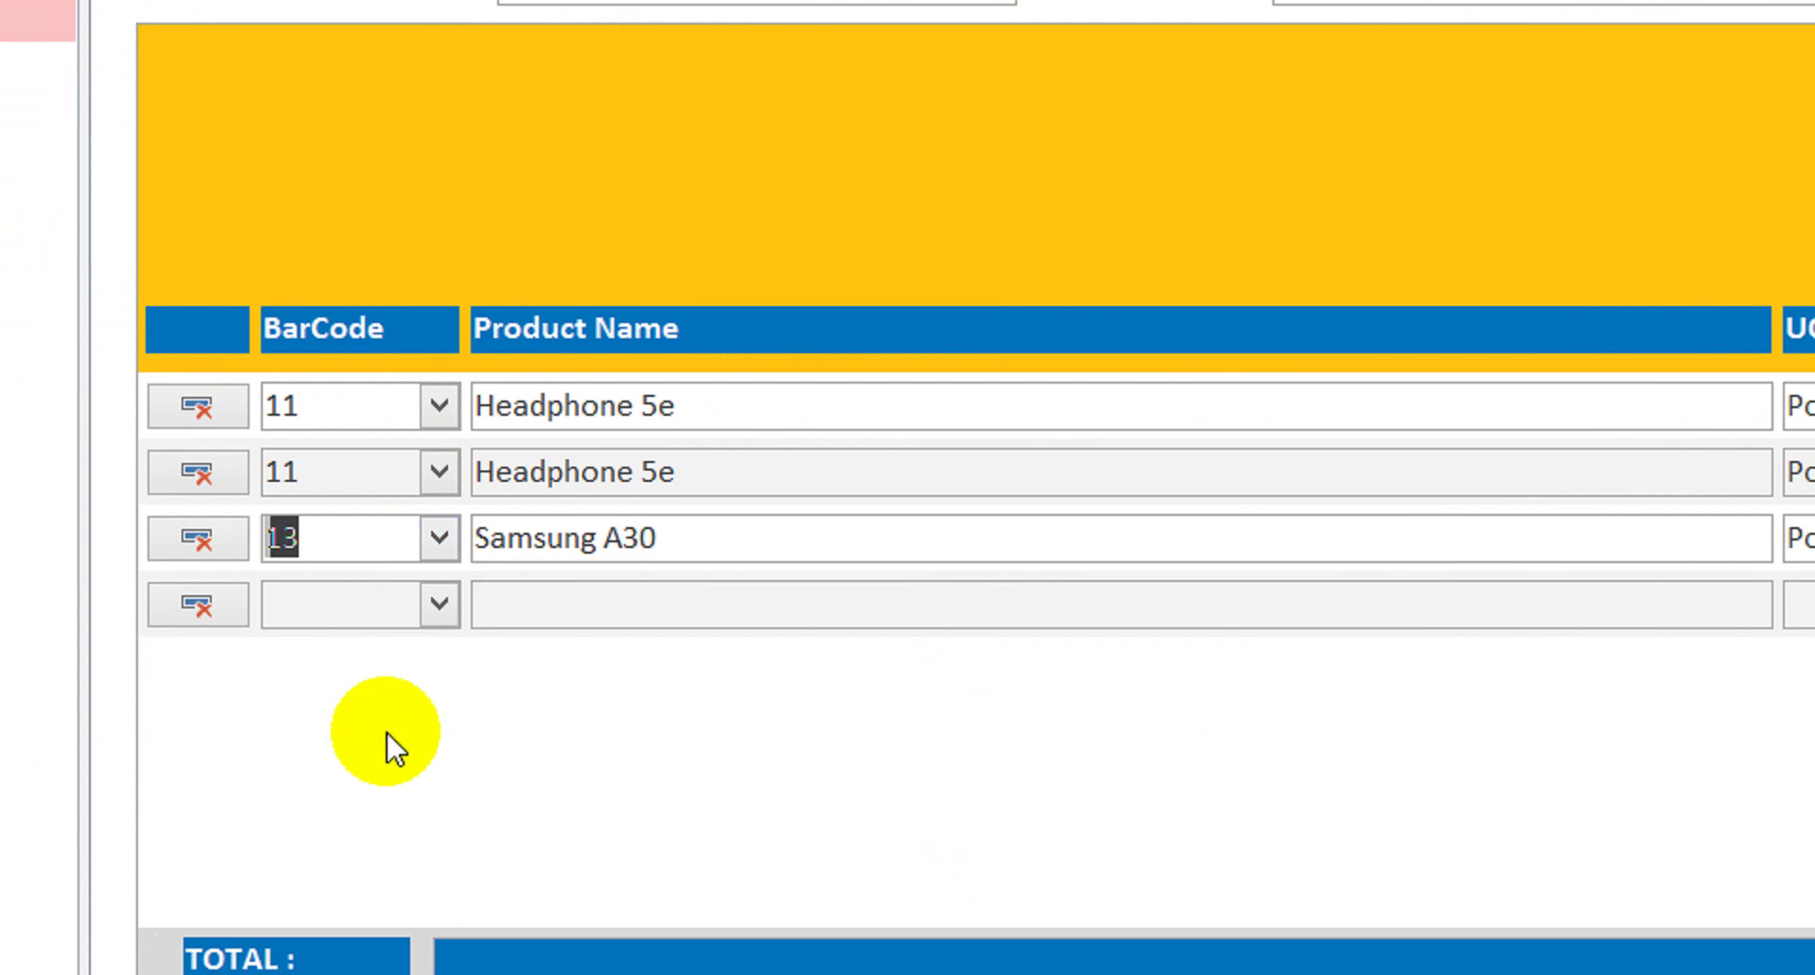
- Add two more product lines to the sale with barcodes 12 (Laptop 201) and 11 (Headphone 5e)
click(438, 603)
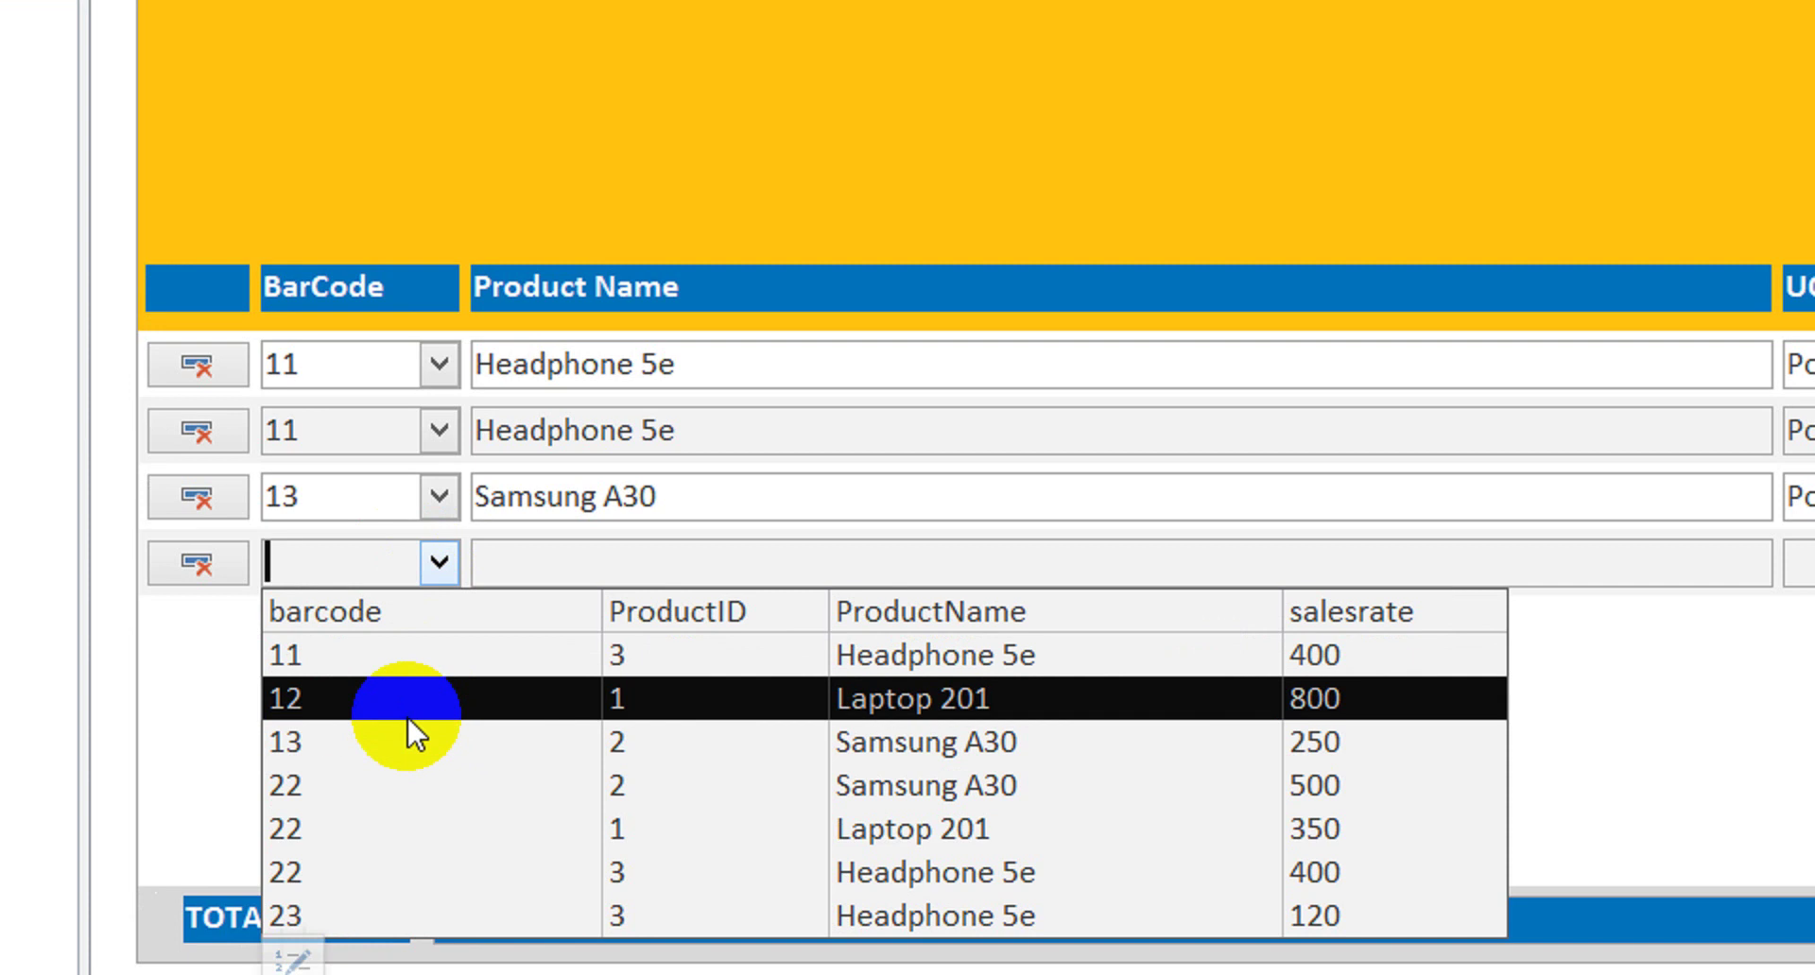
click(407, 716)
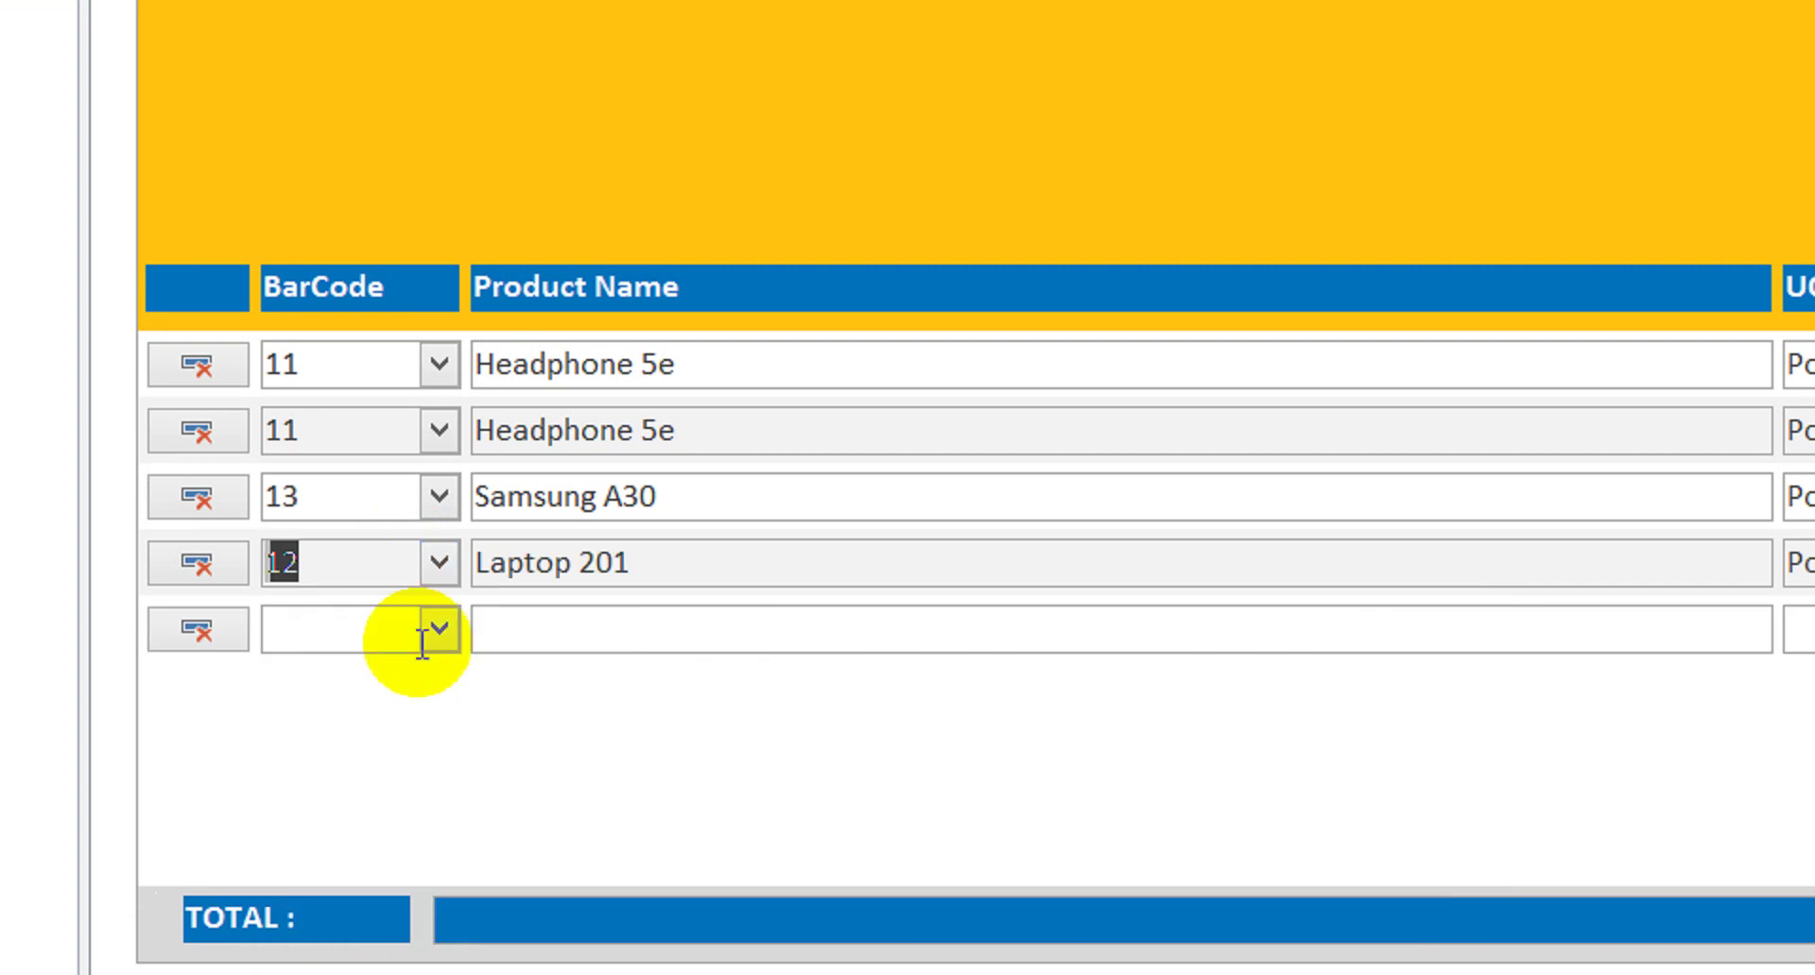
click(438, 630)
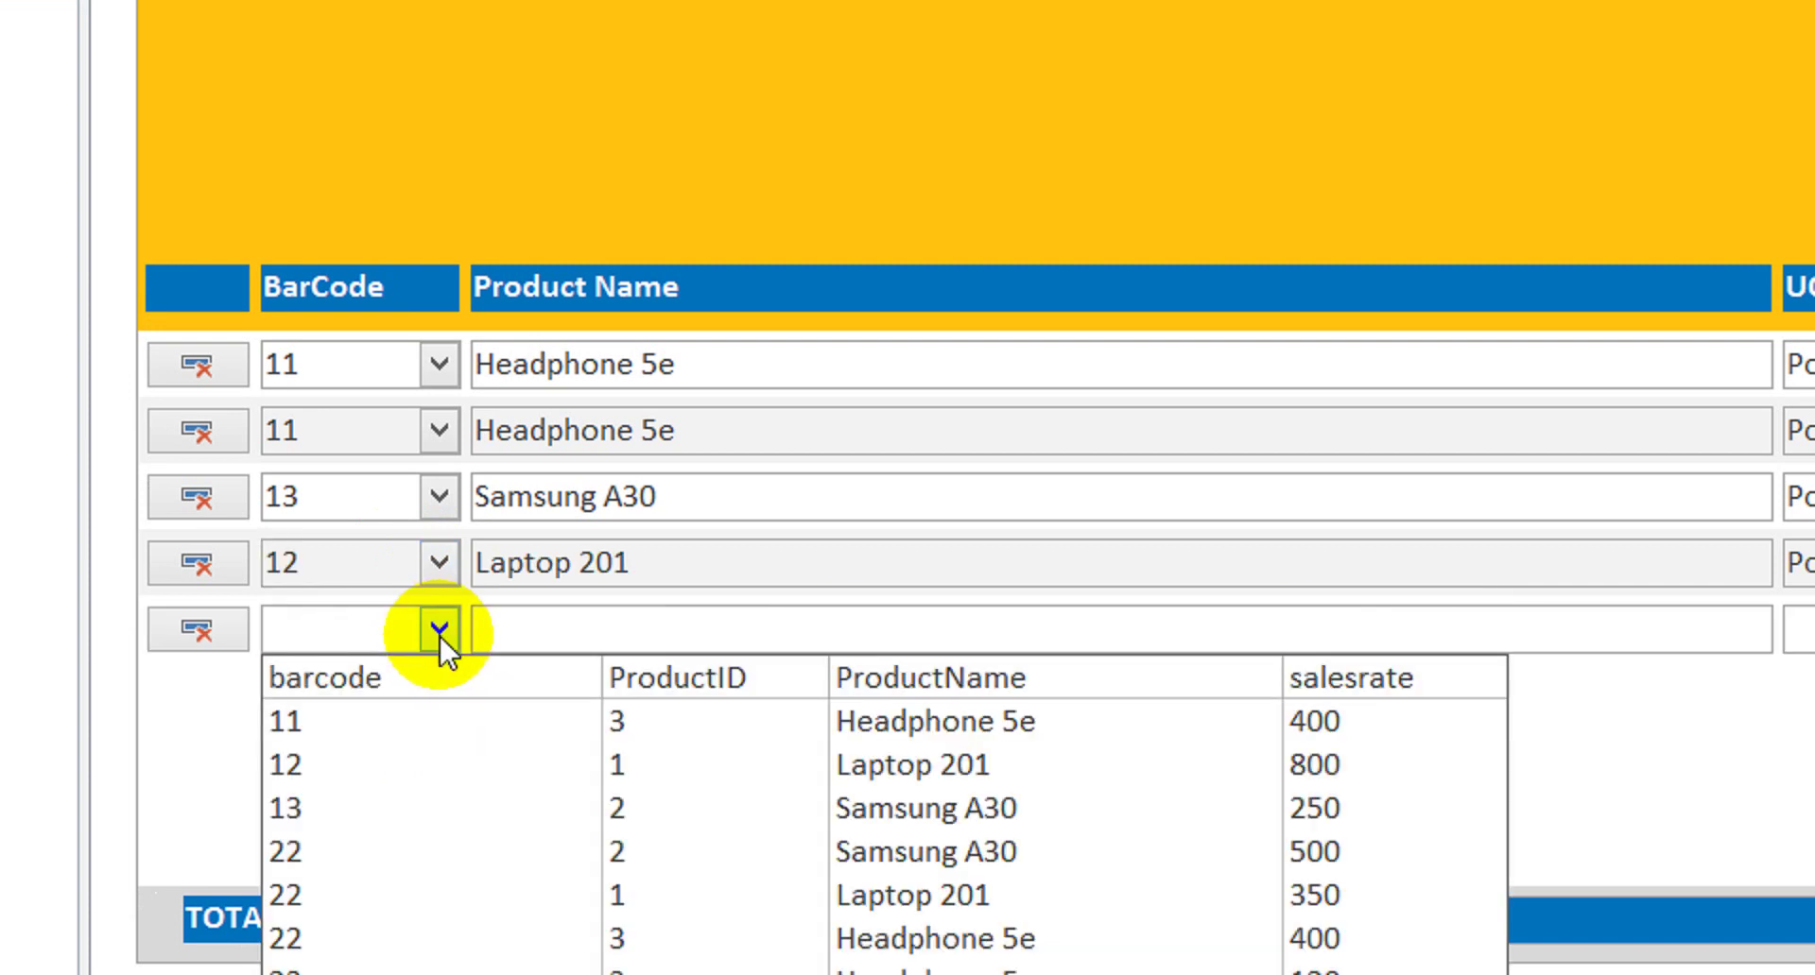
click(496, 730)
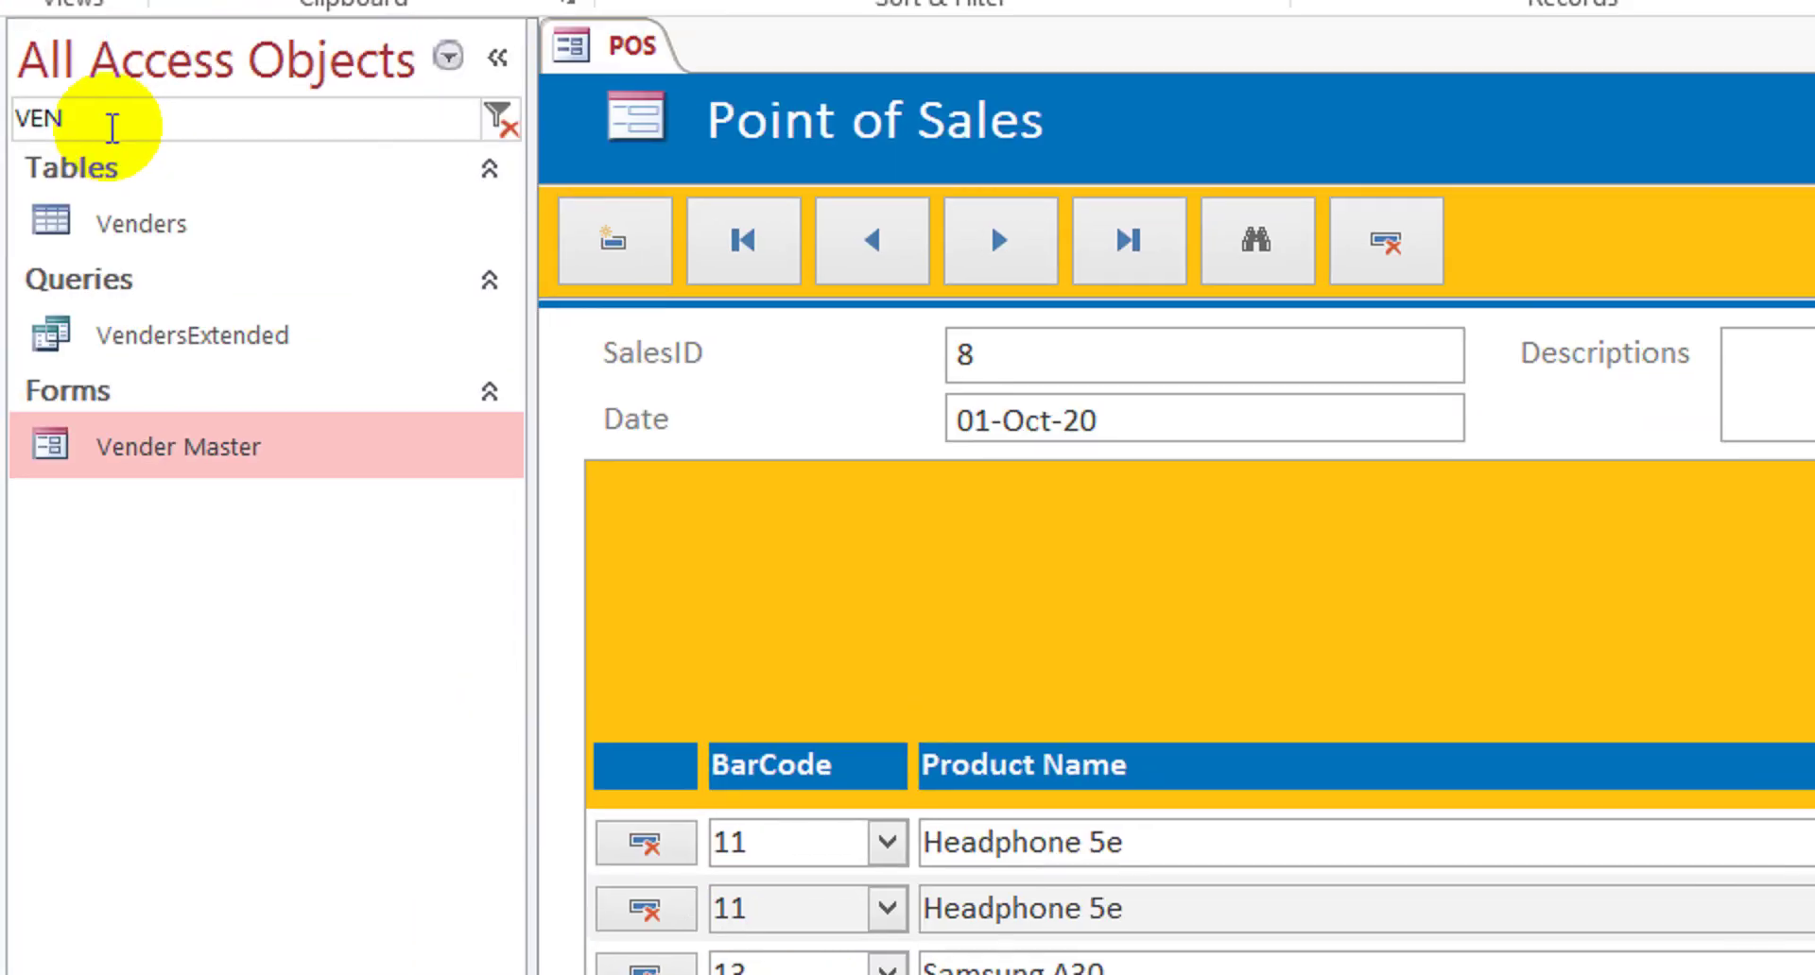
- Filter the database object list by PRO
drag(112, 129, 4, 154)
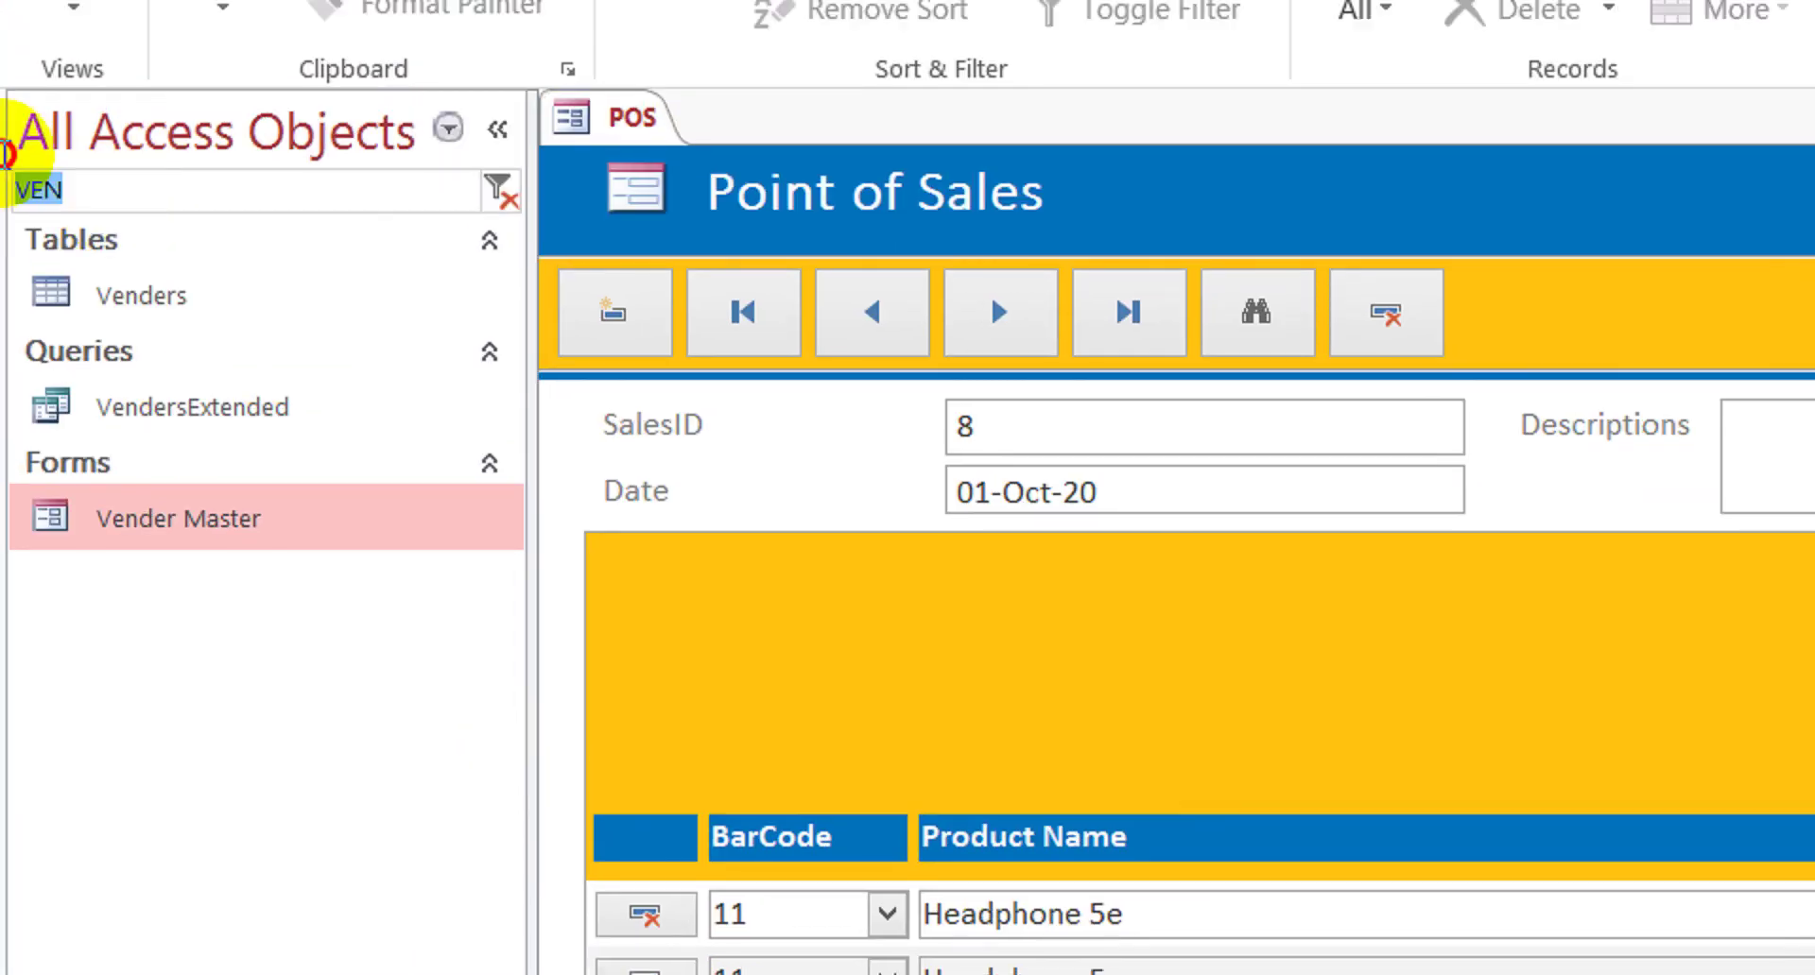
text(PRO)
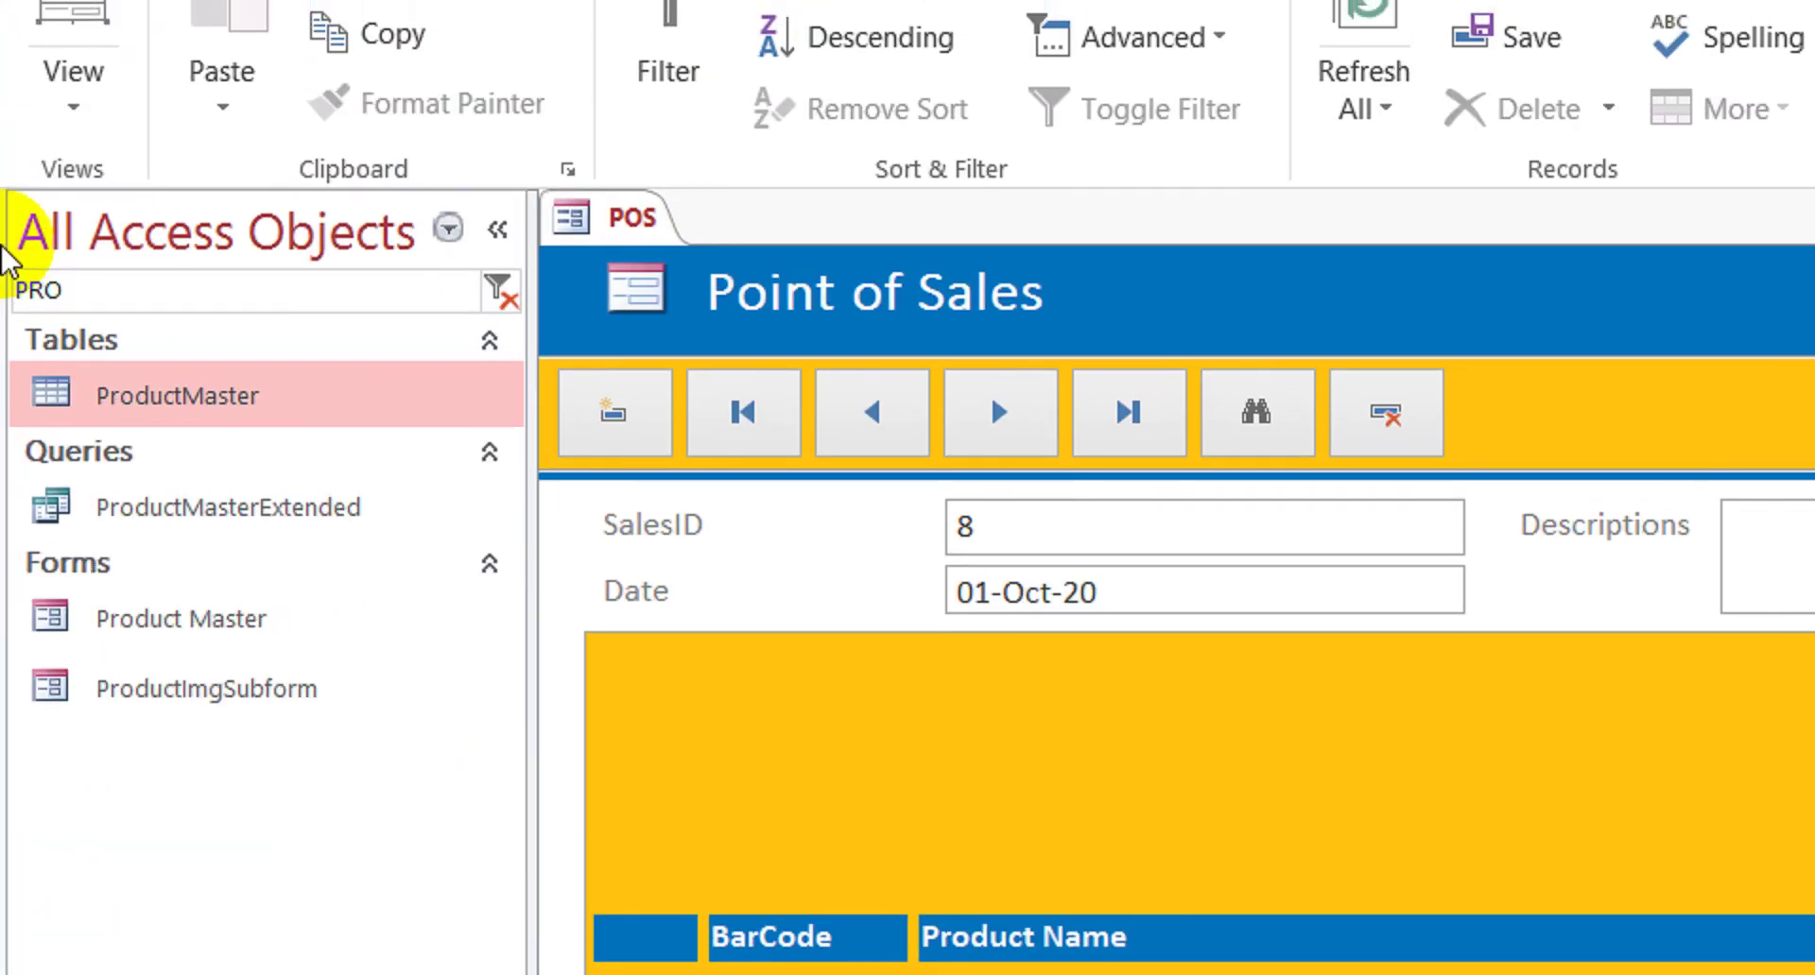
- Open the Product Master form and go to the Headphone 5e record
double_click(244, 624)
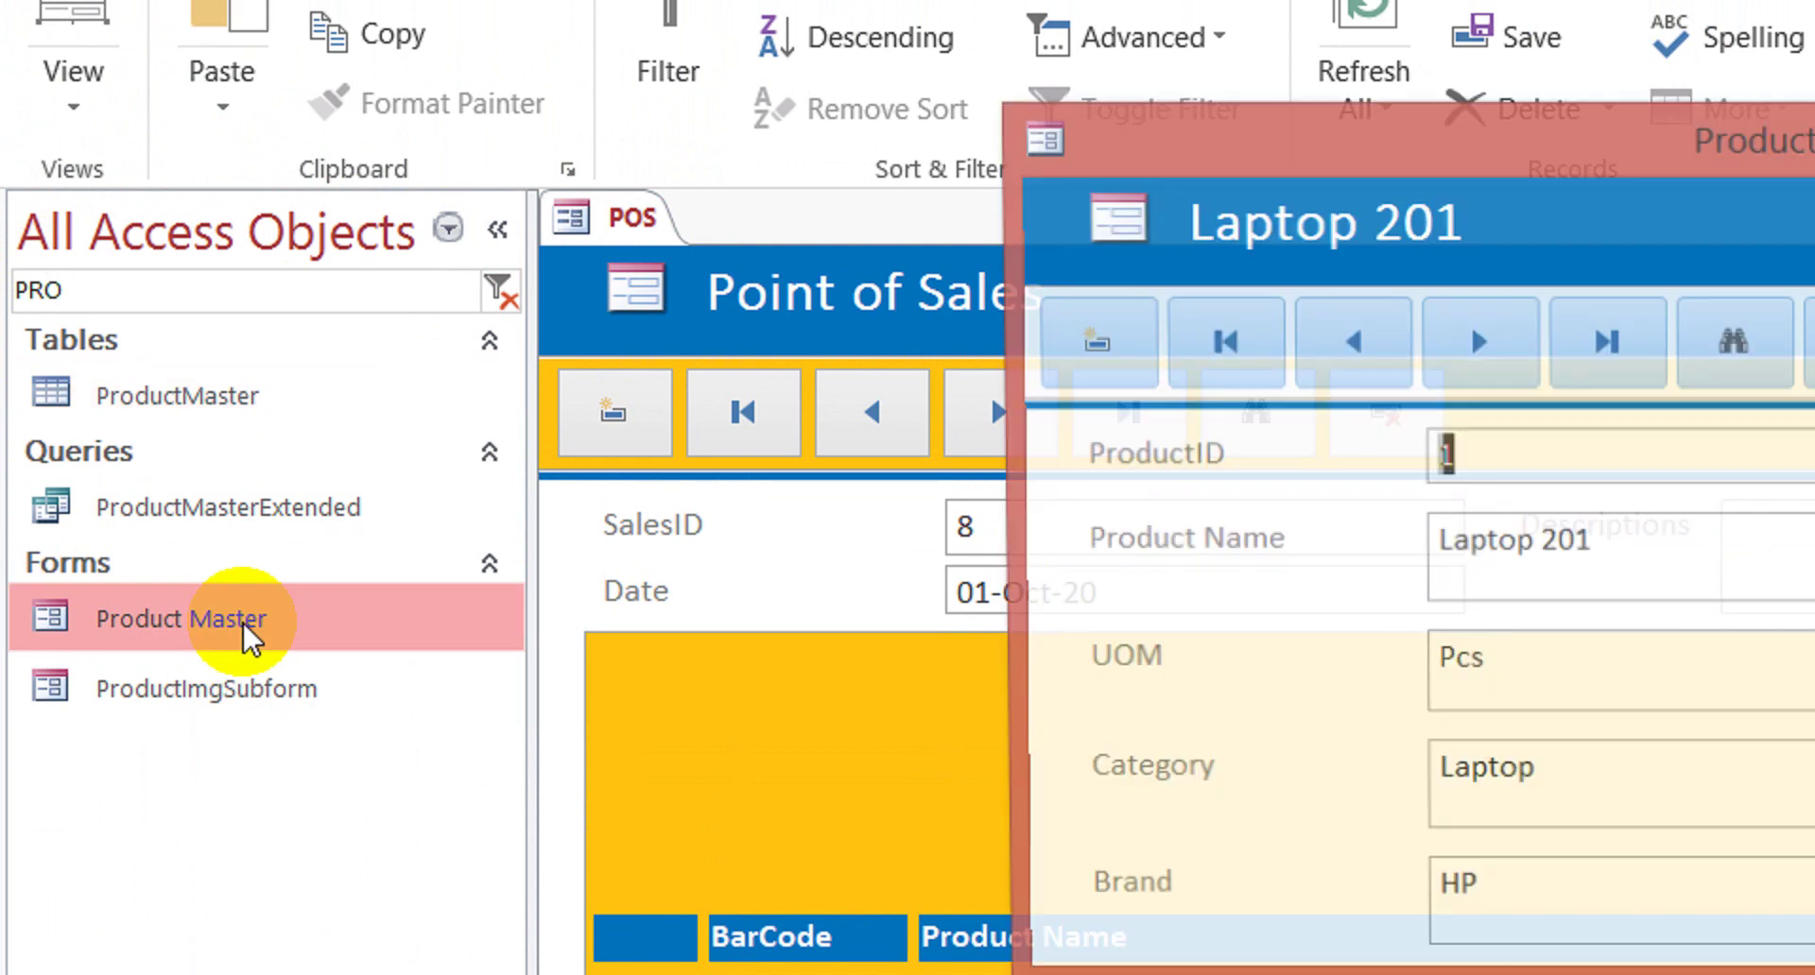
click(1299, 348)
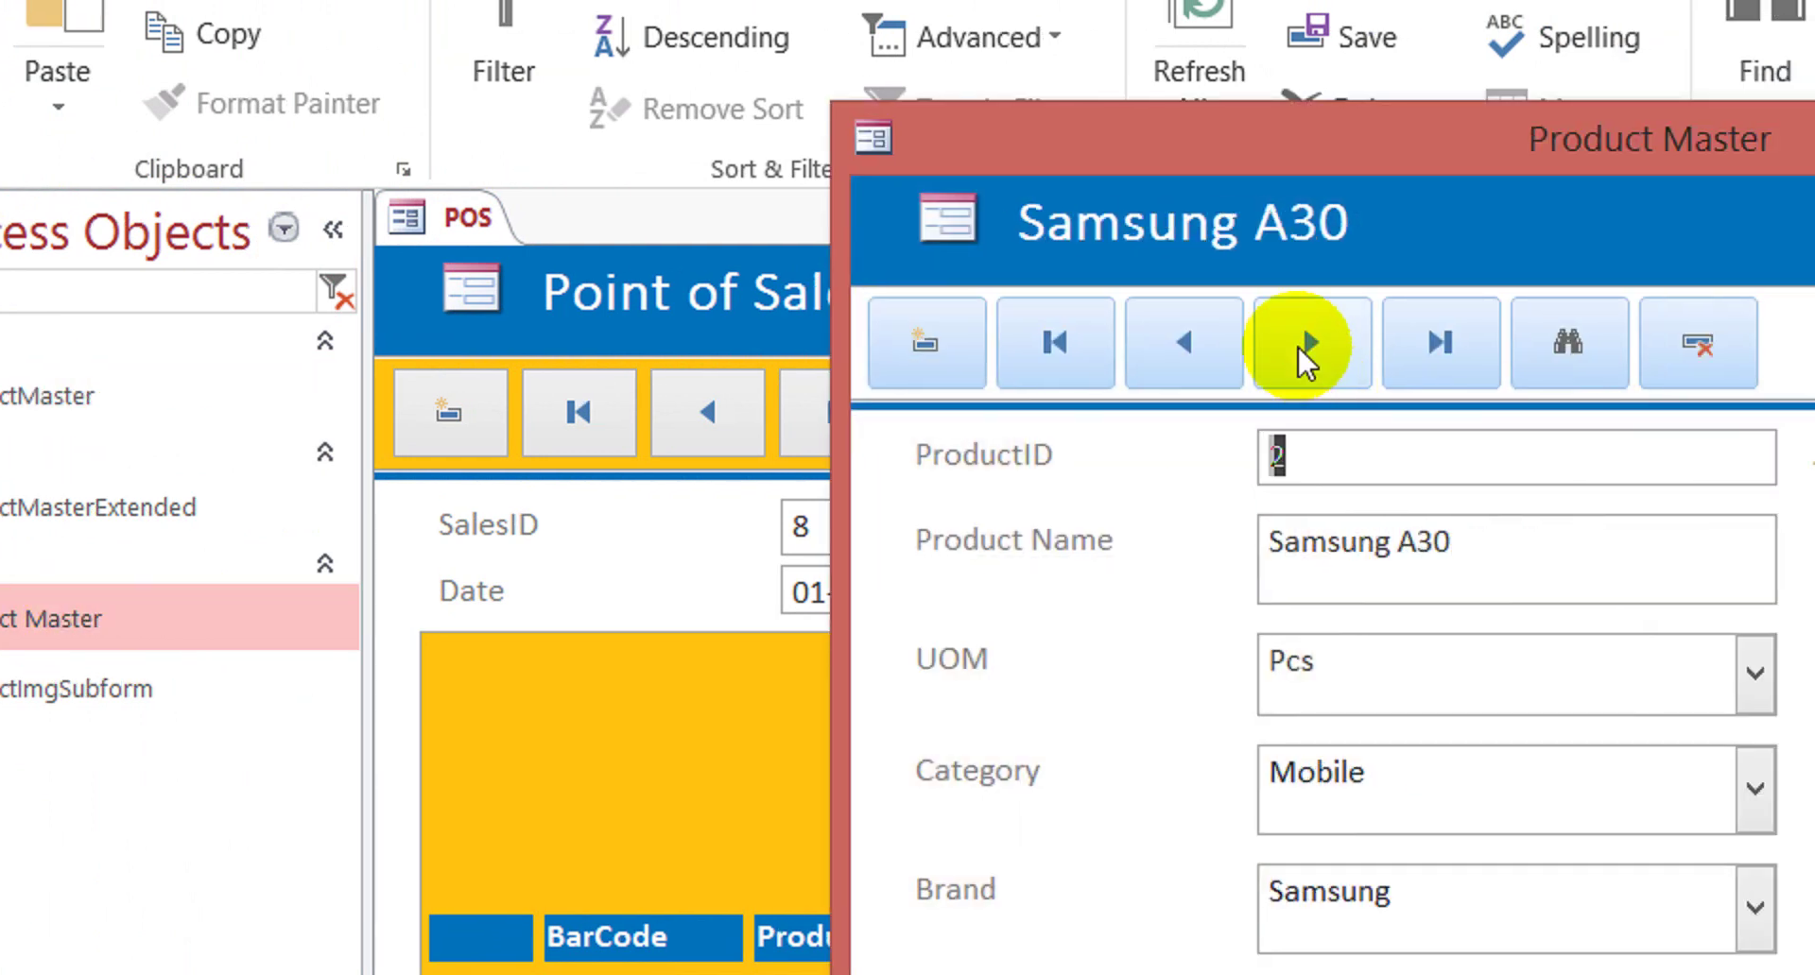
click(1300, 348)
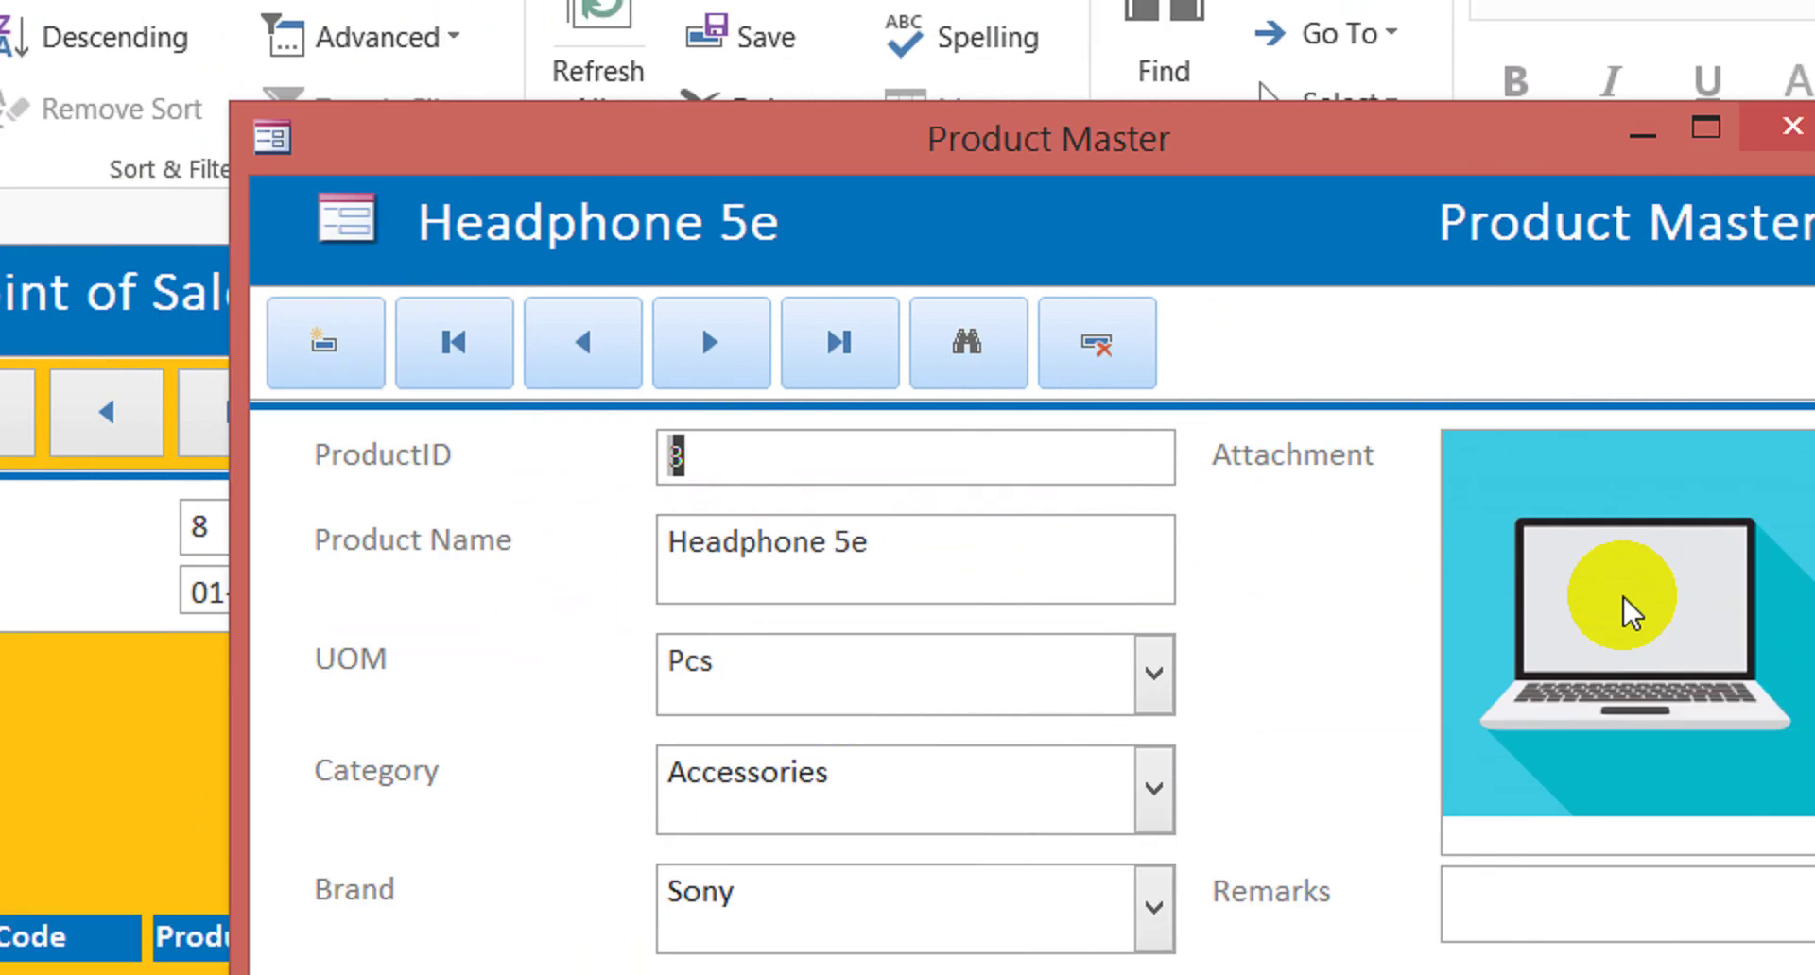
- Attach the headphone image from the POS folder to the Headphone 5e product
click(1626, 613)
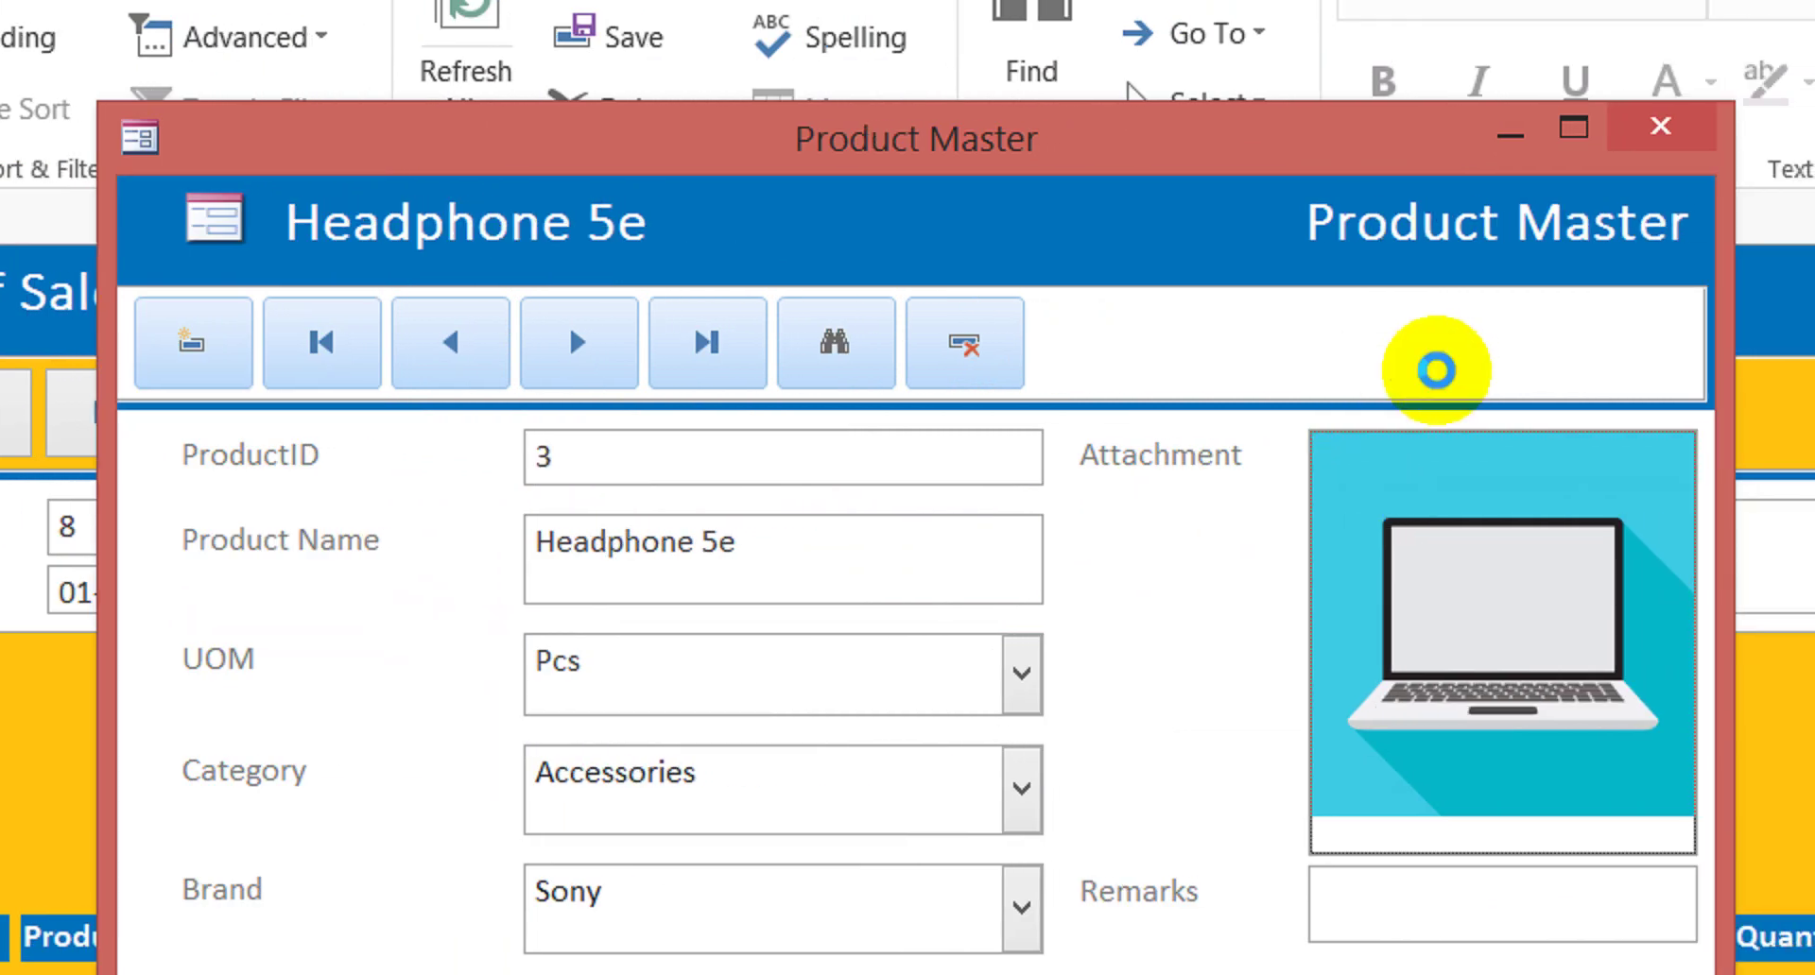
click(1436, 370)
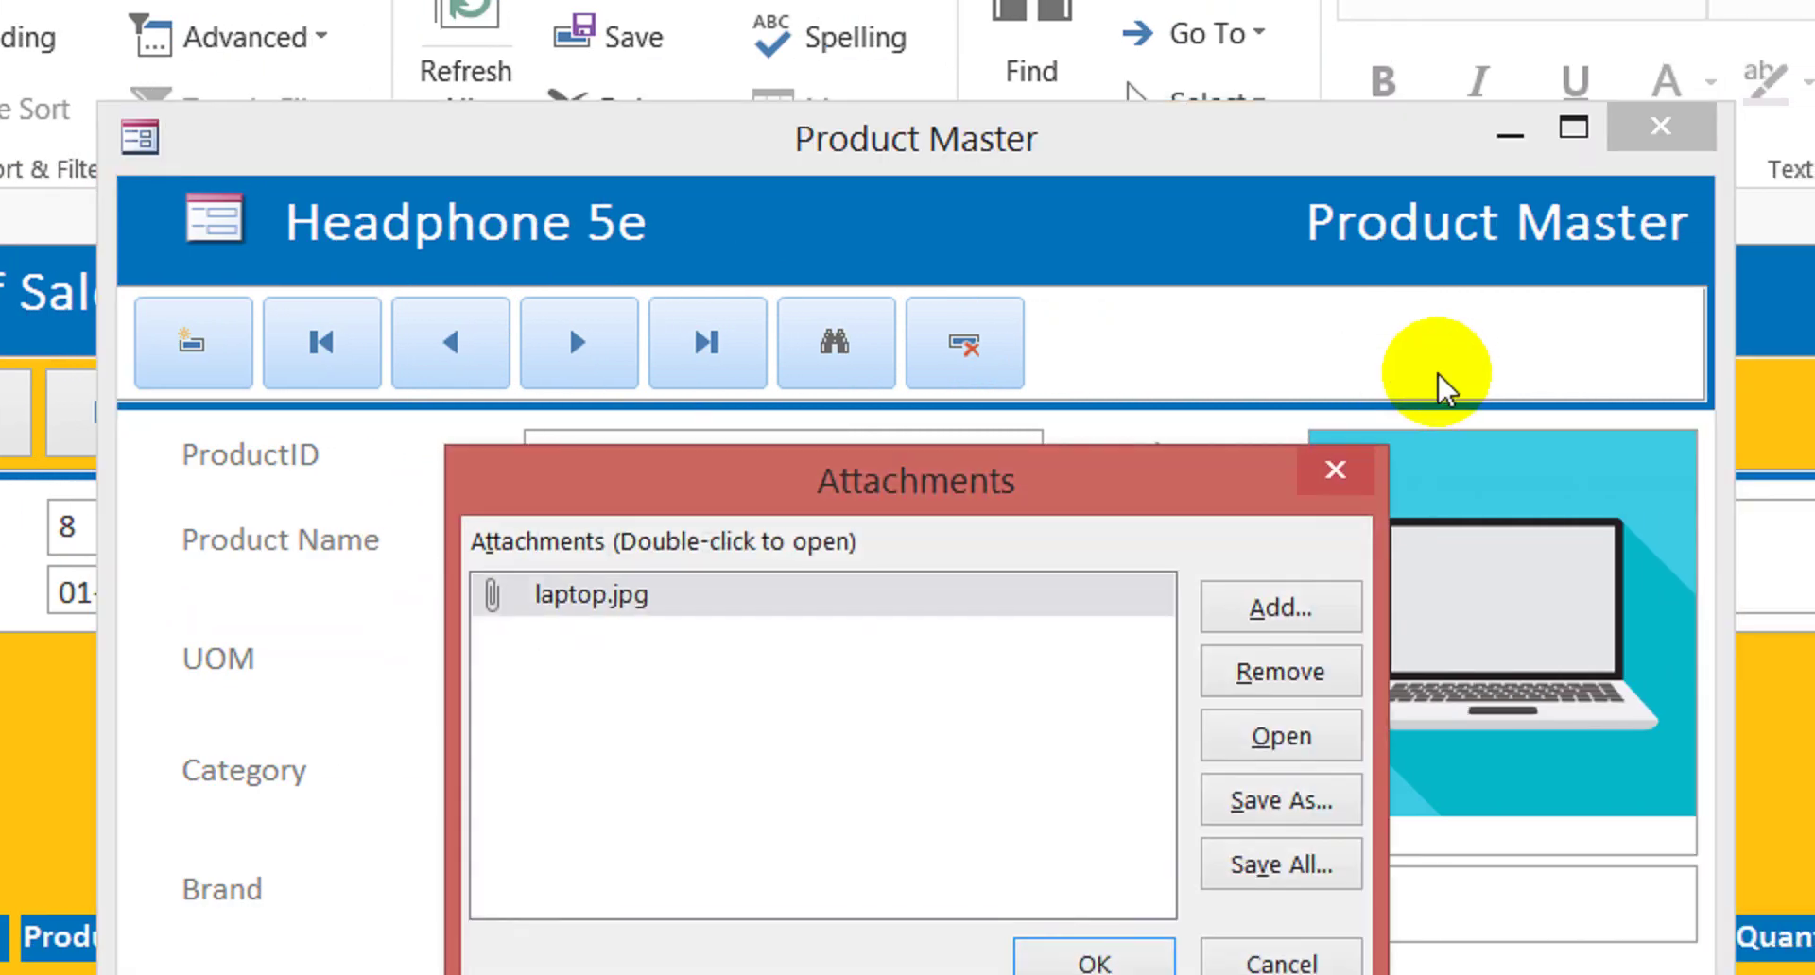
click(1226, 605)
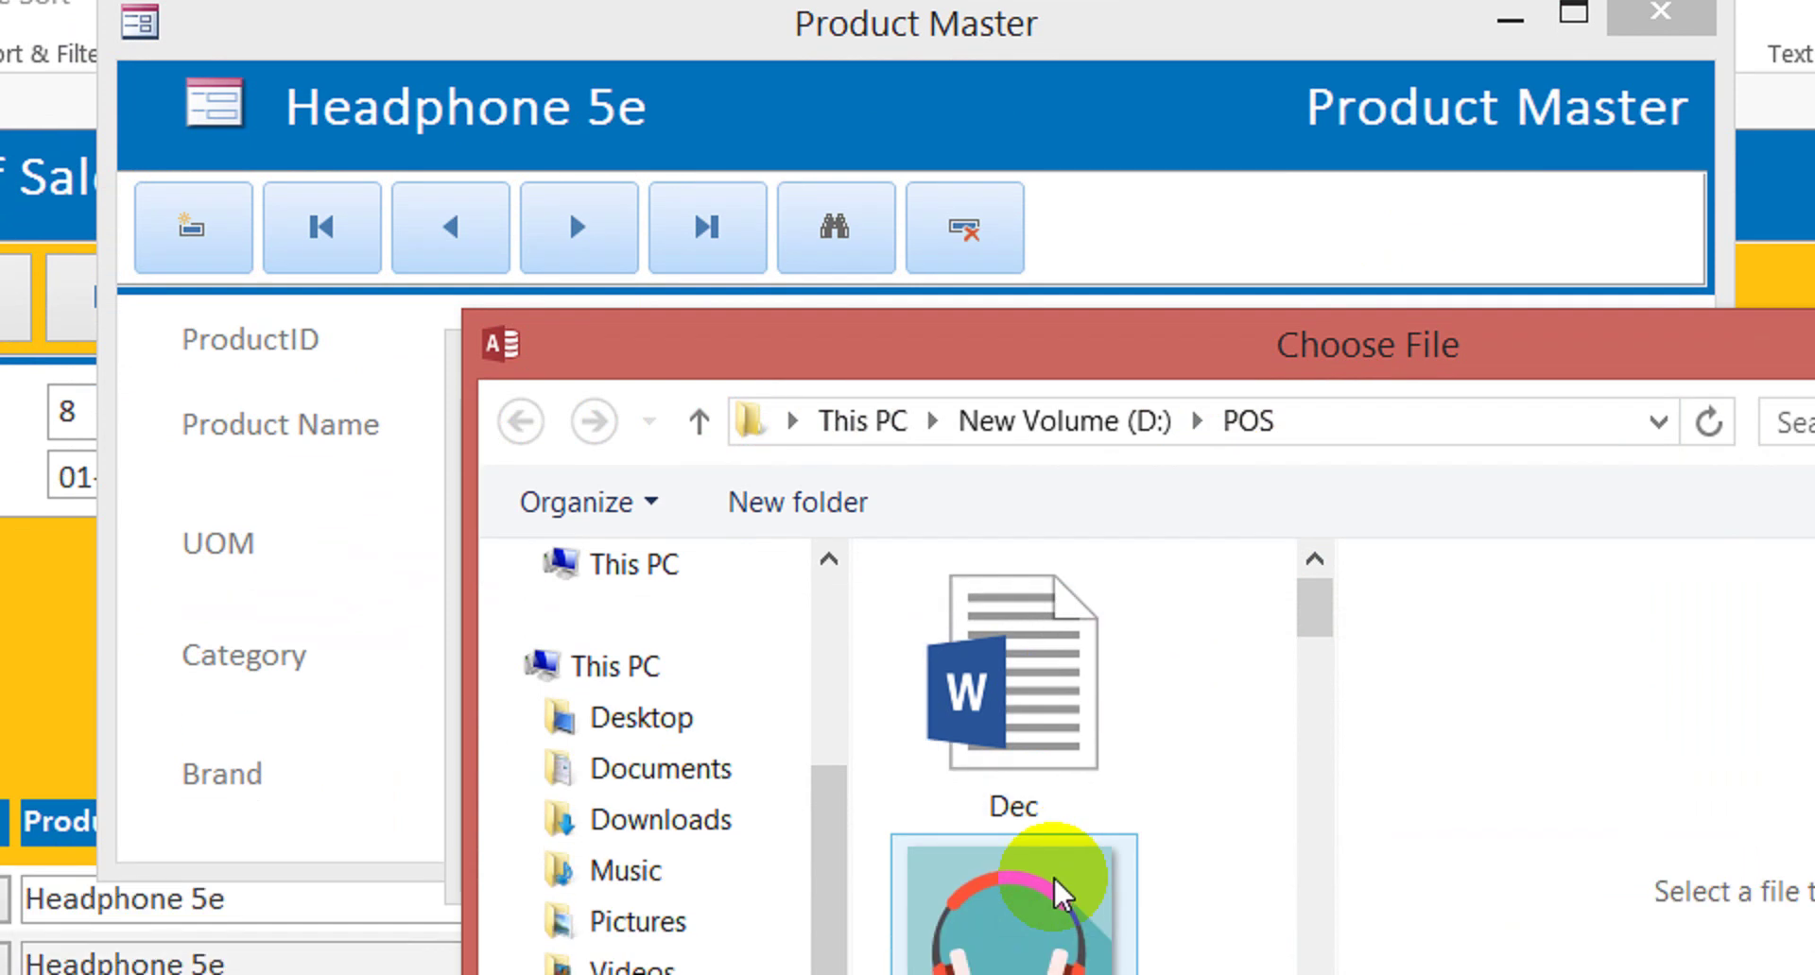
click(1056, 893)
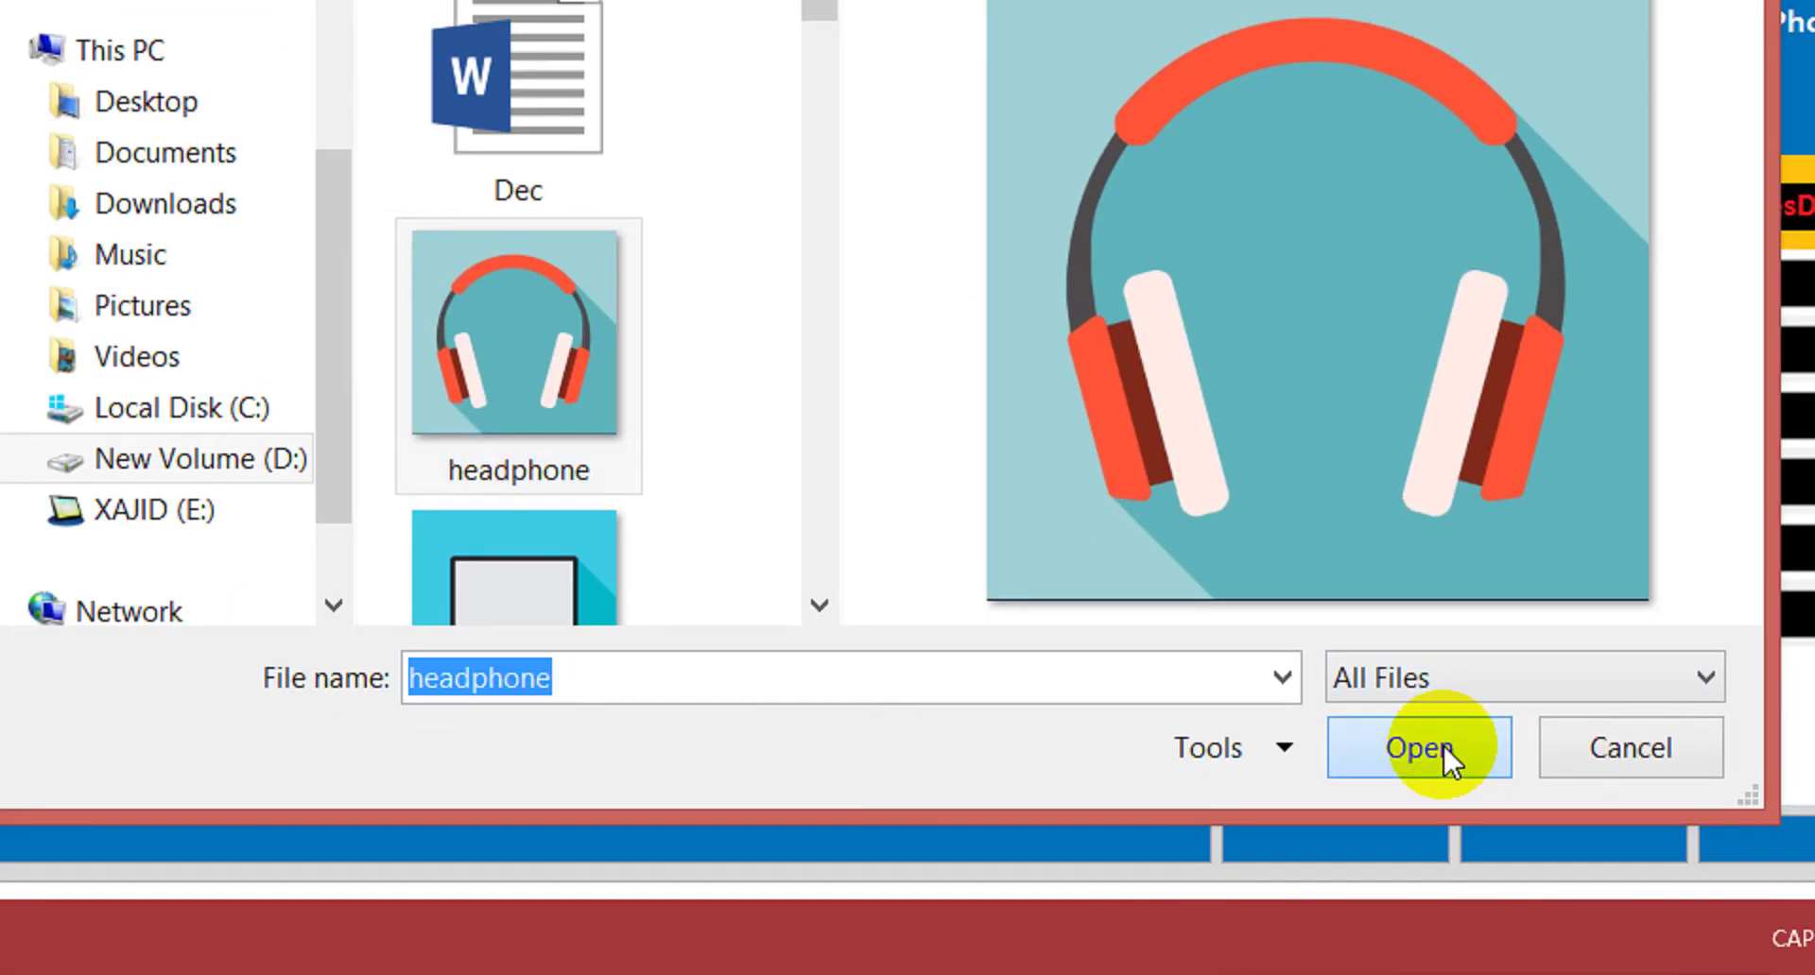
click(1443, 747)
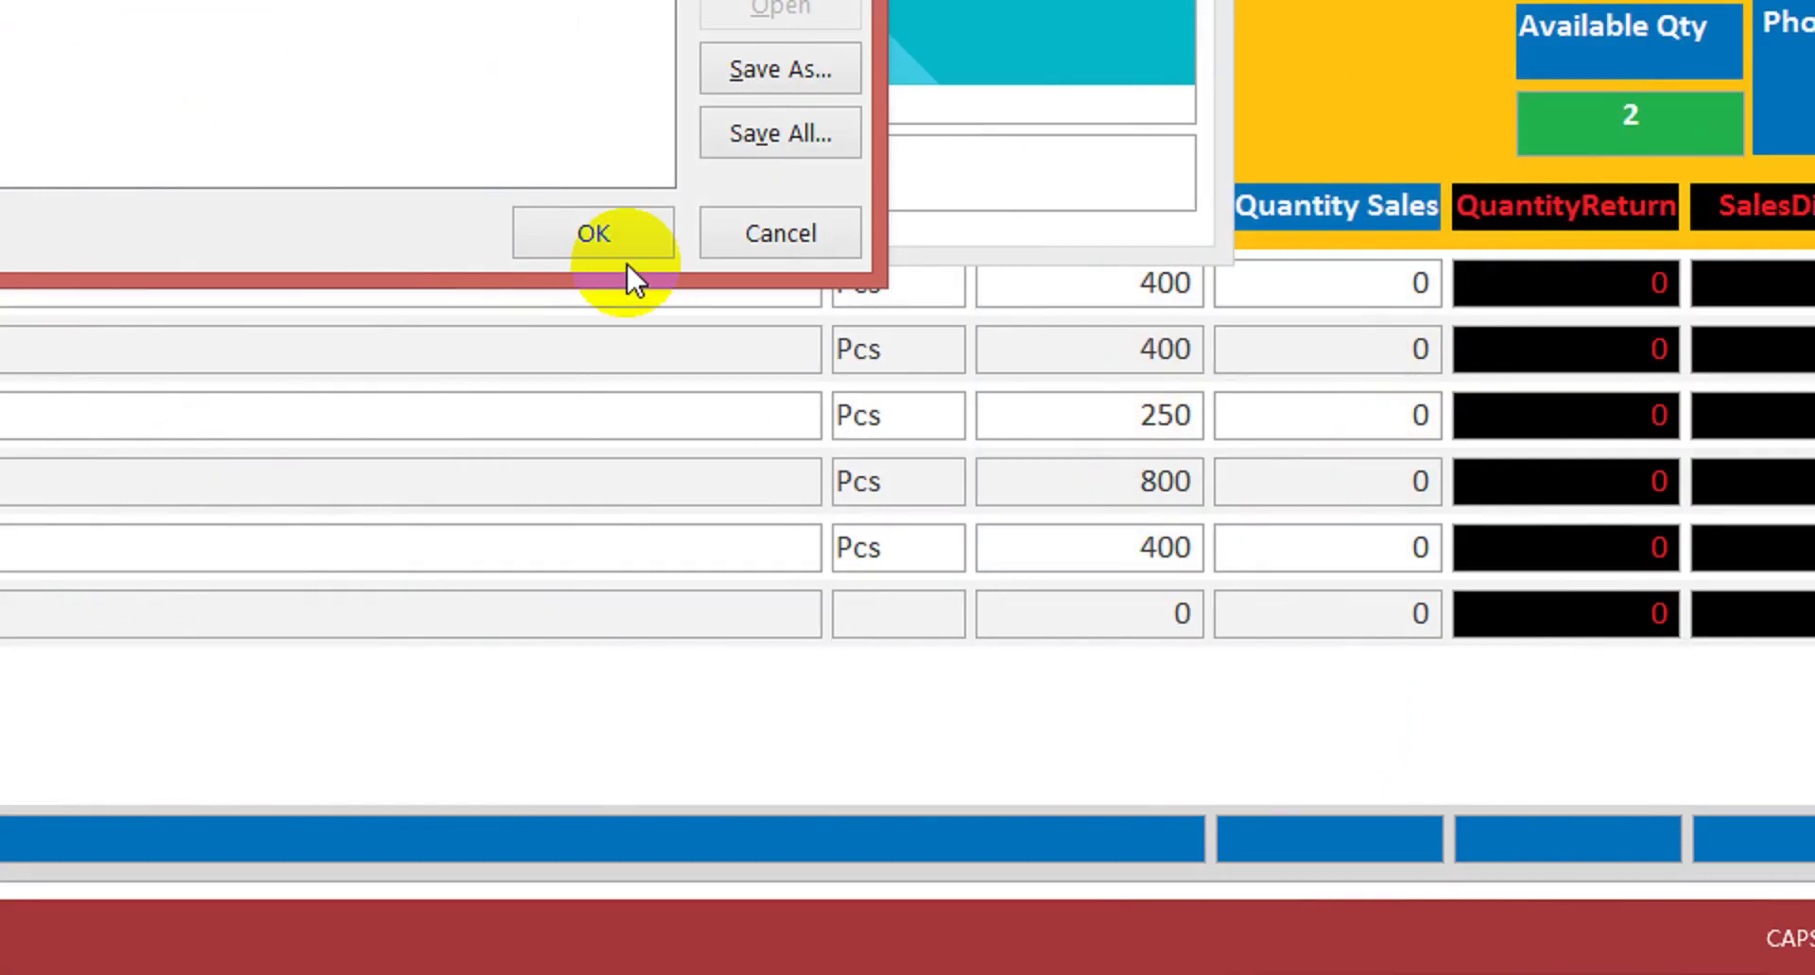
click(596, 236)
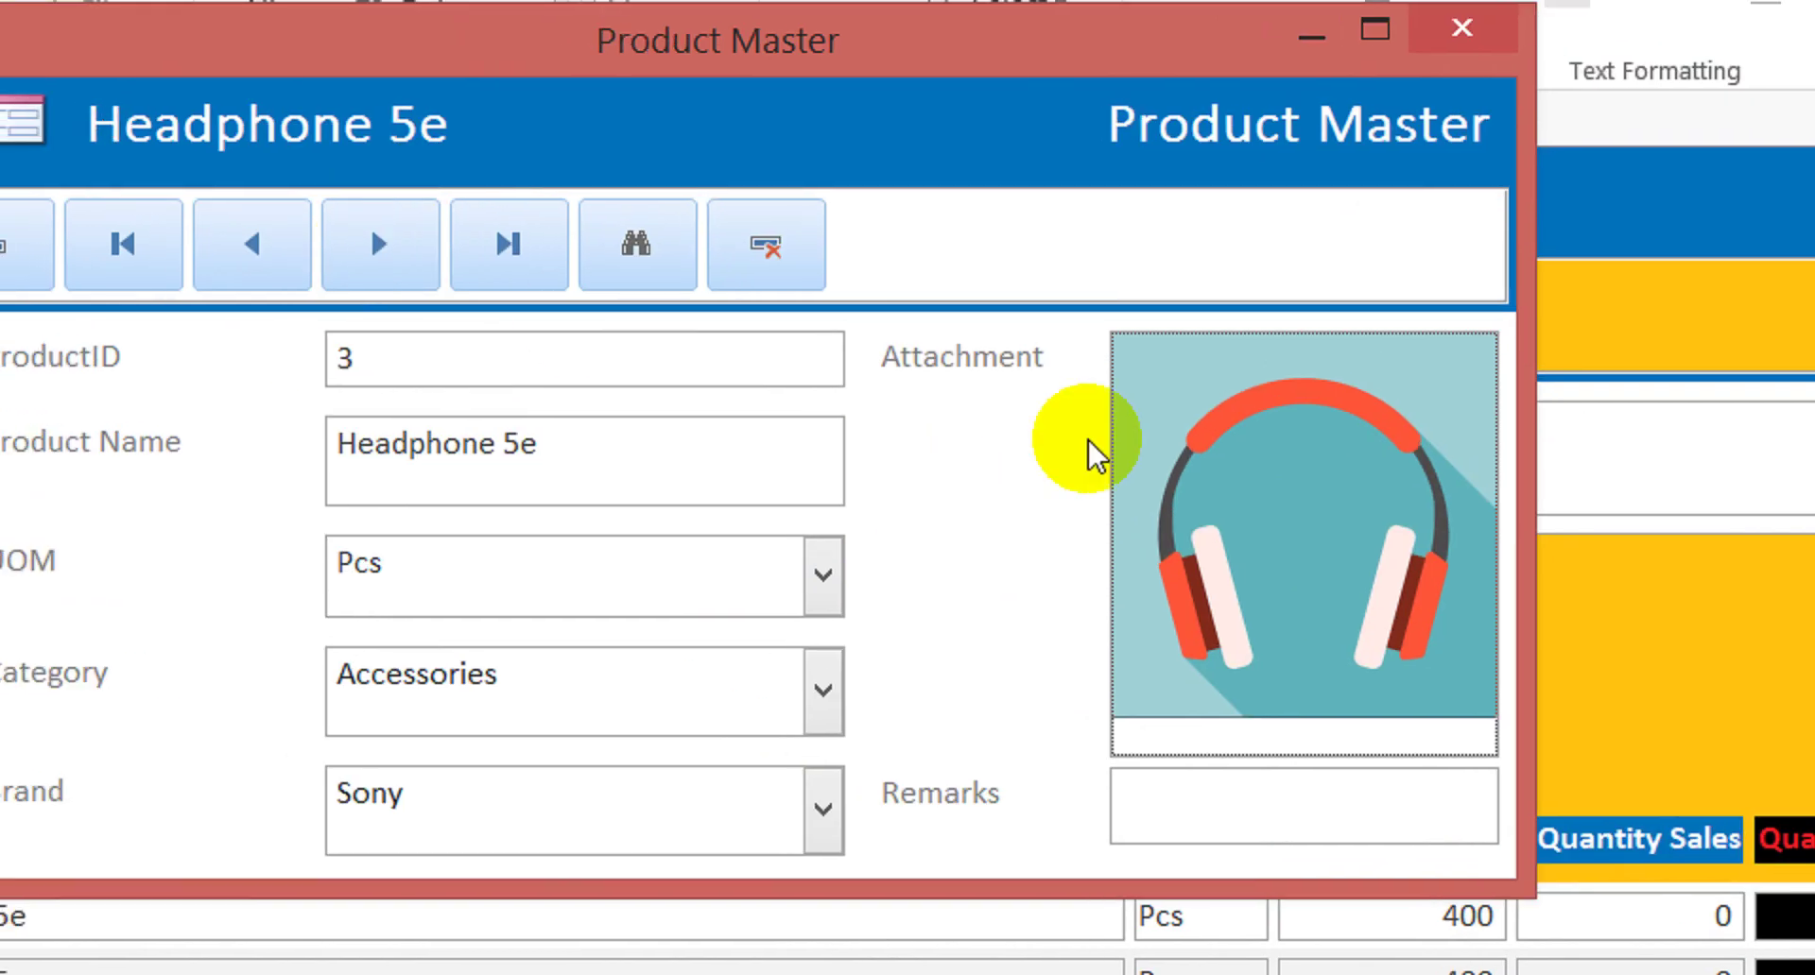
- Remove laptop.jpg from the Headphone 5e attachments and close the Product Master form
click(1204, 413)
click(1241, 272)
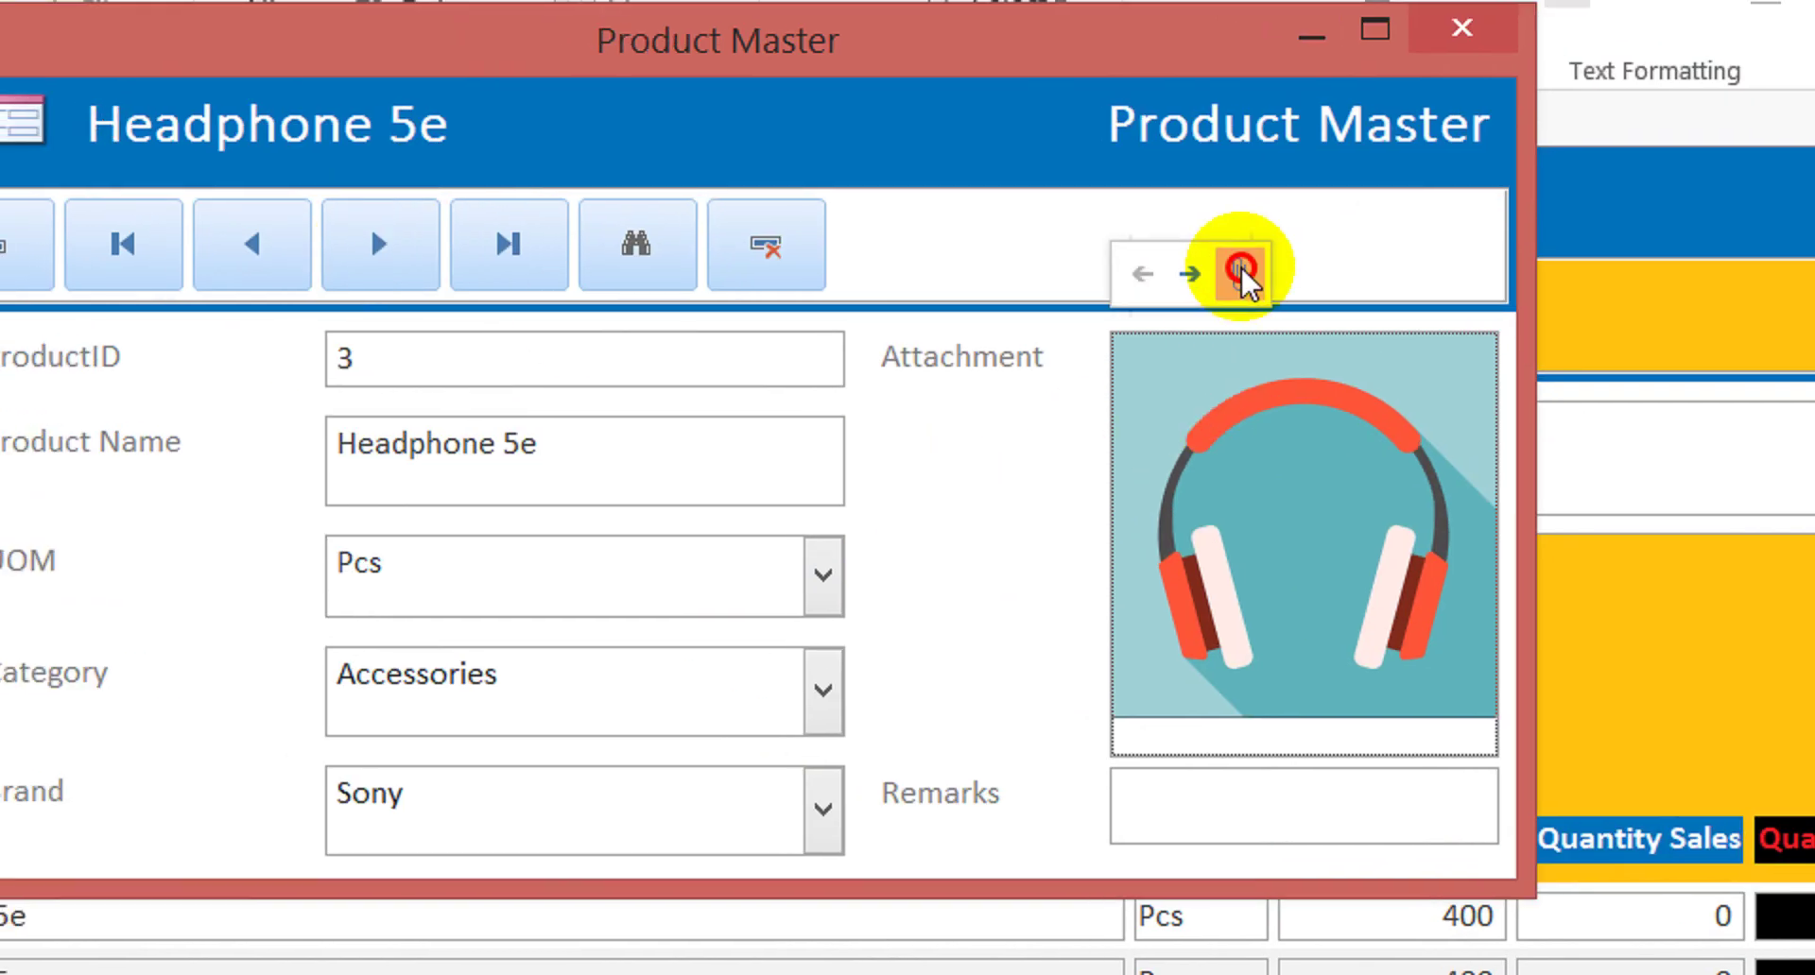
click(411, 550)
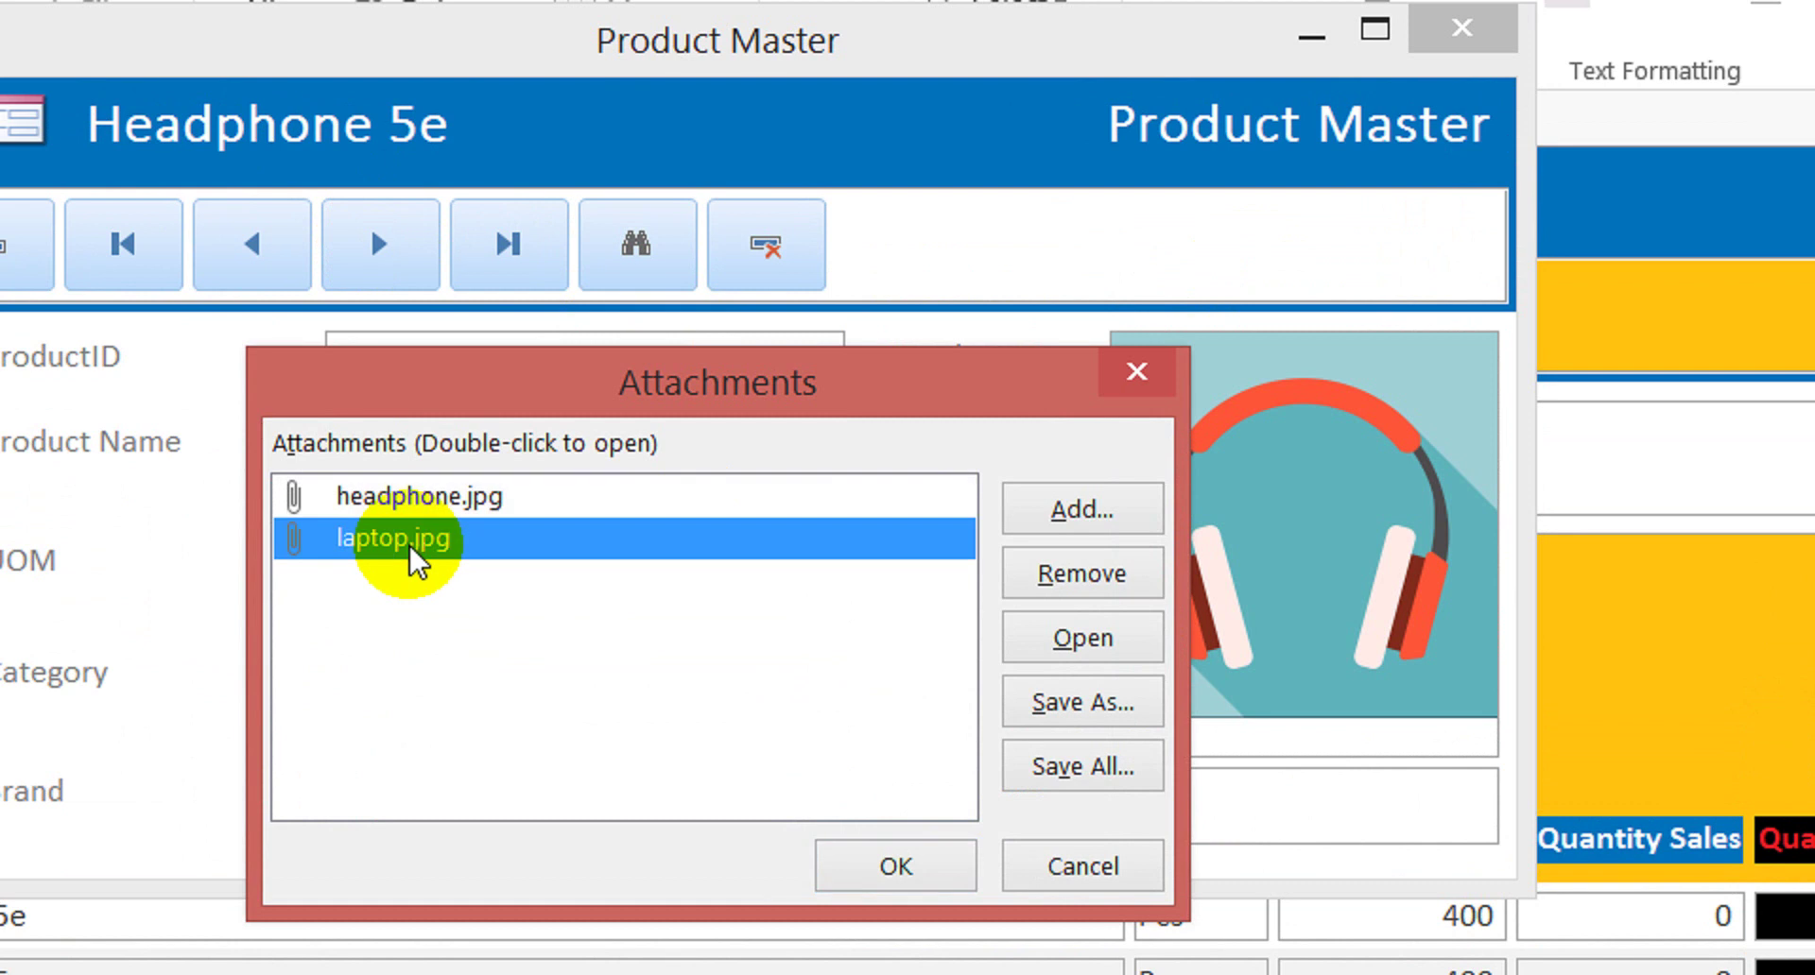
click(1082, 573)
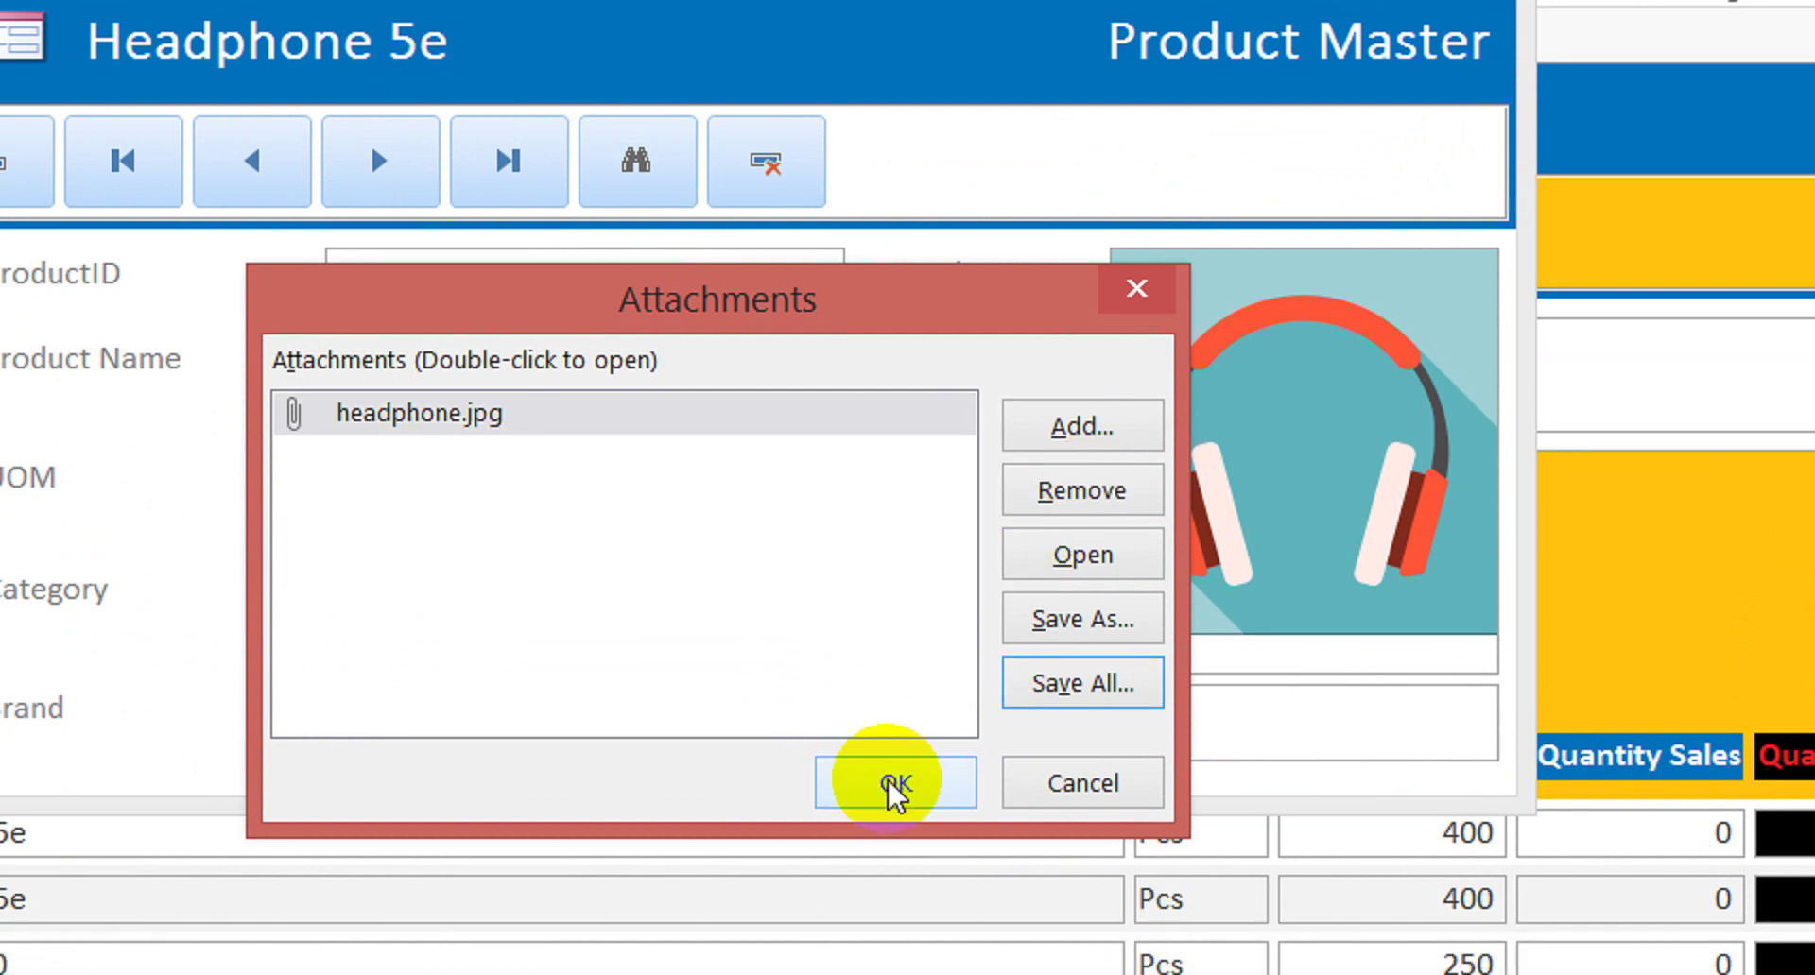
click(895, 867)
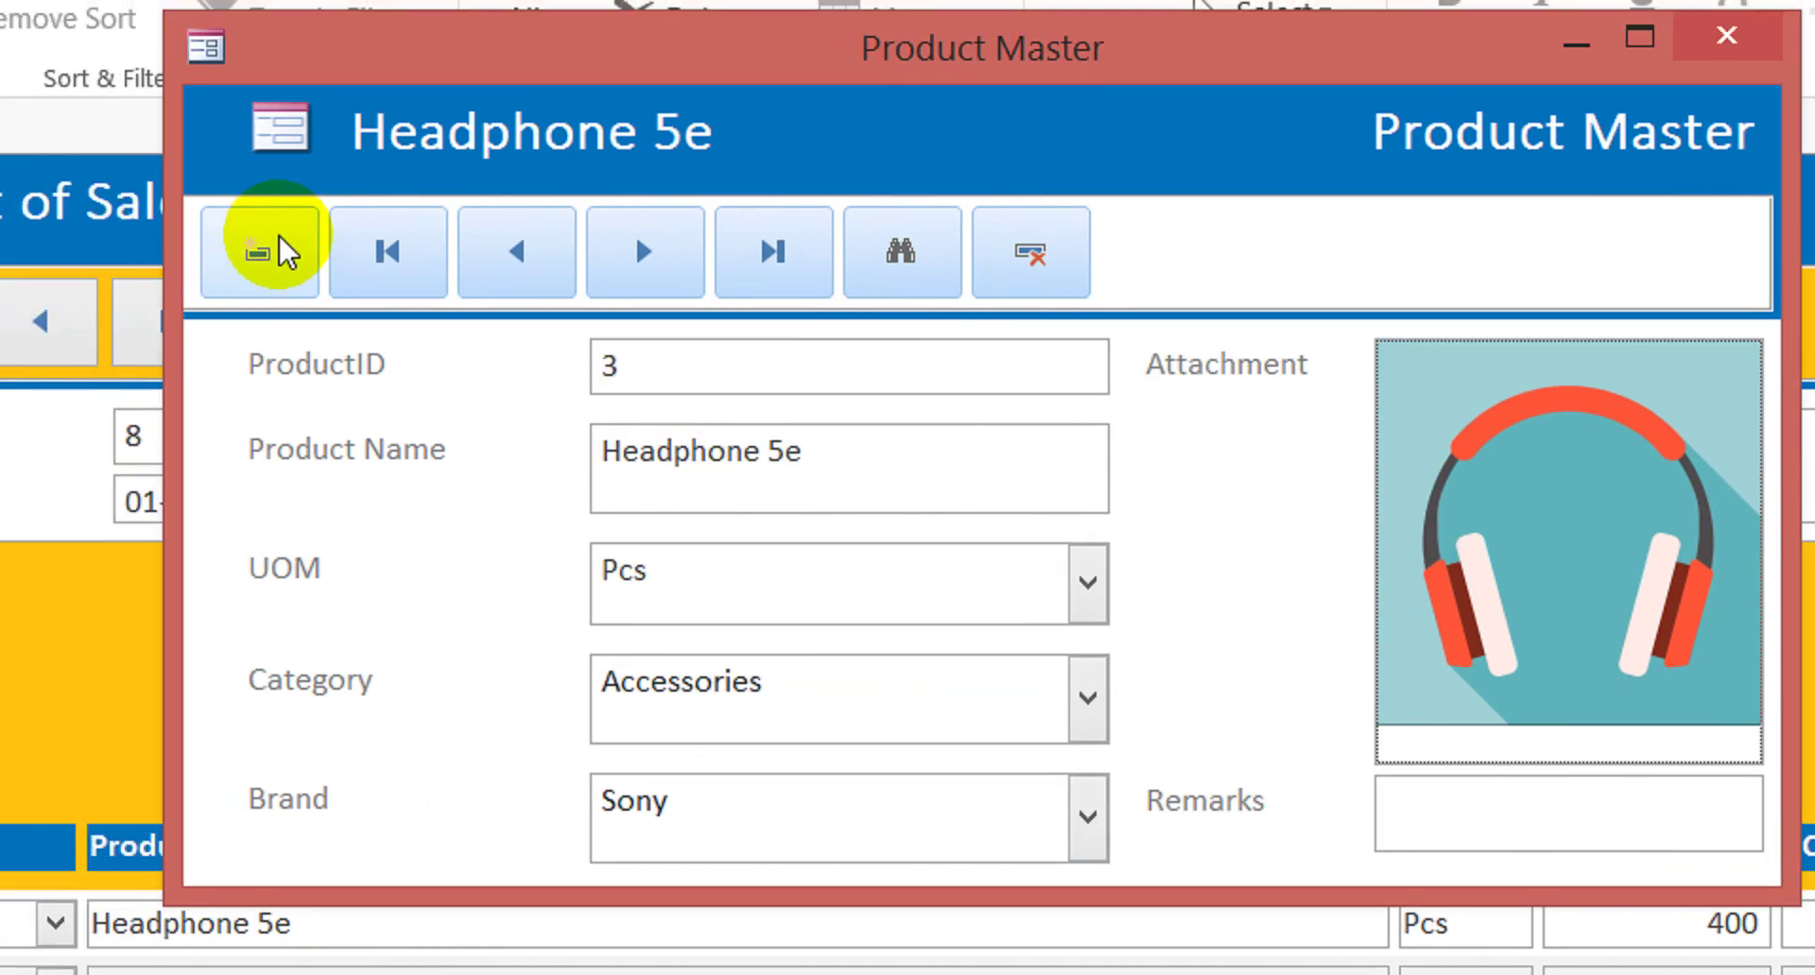
click(19, 178)
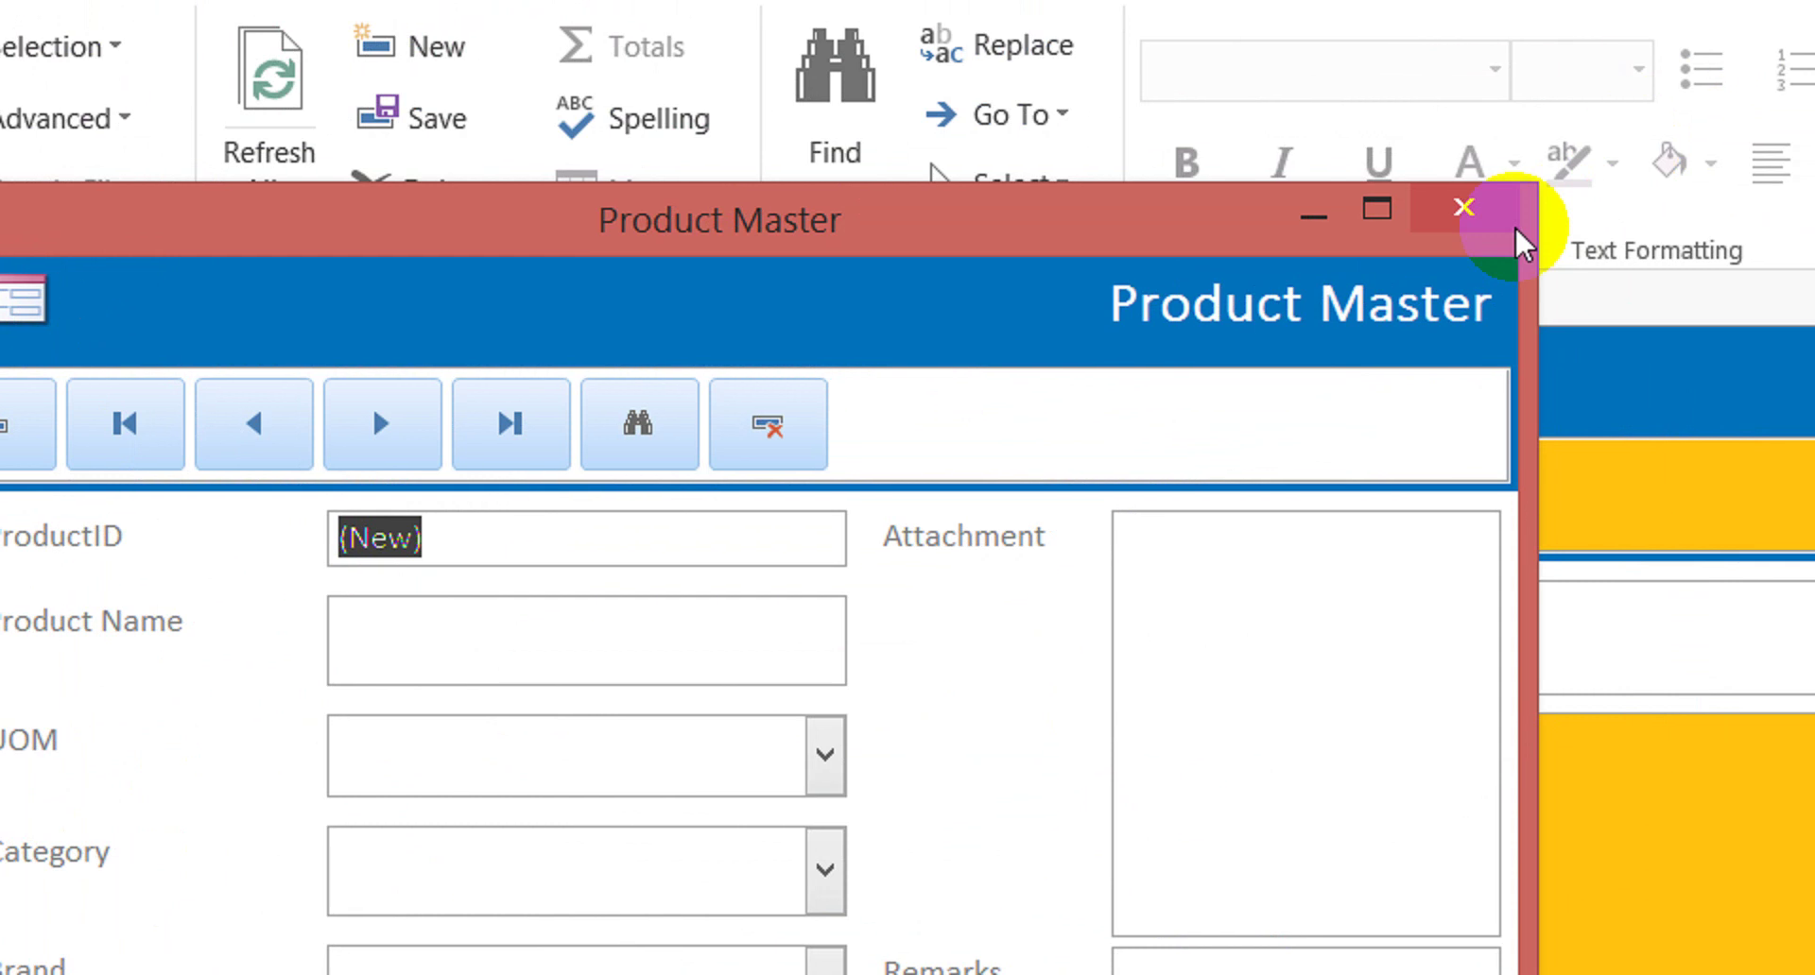
click(1463, 208)
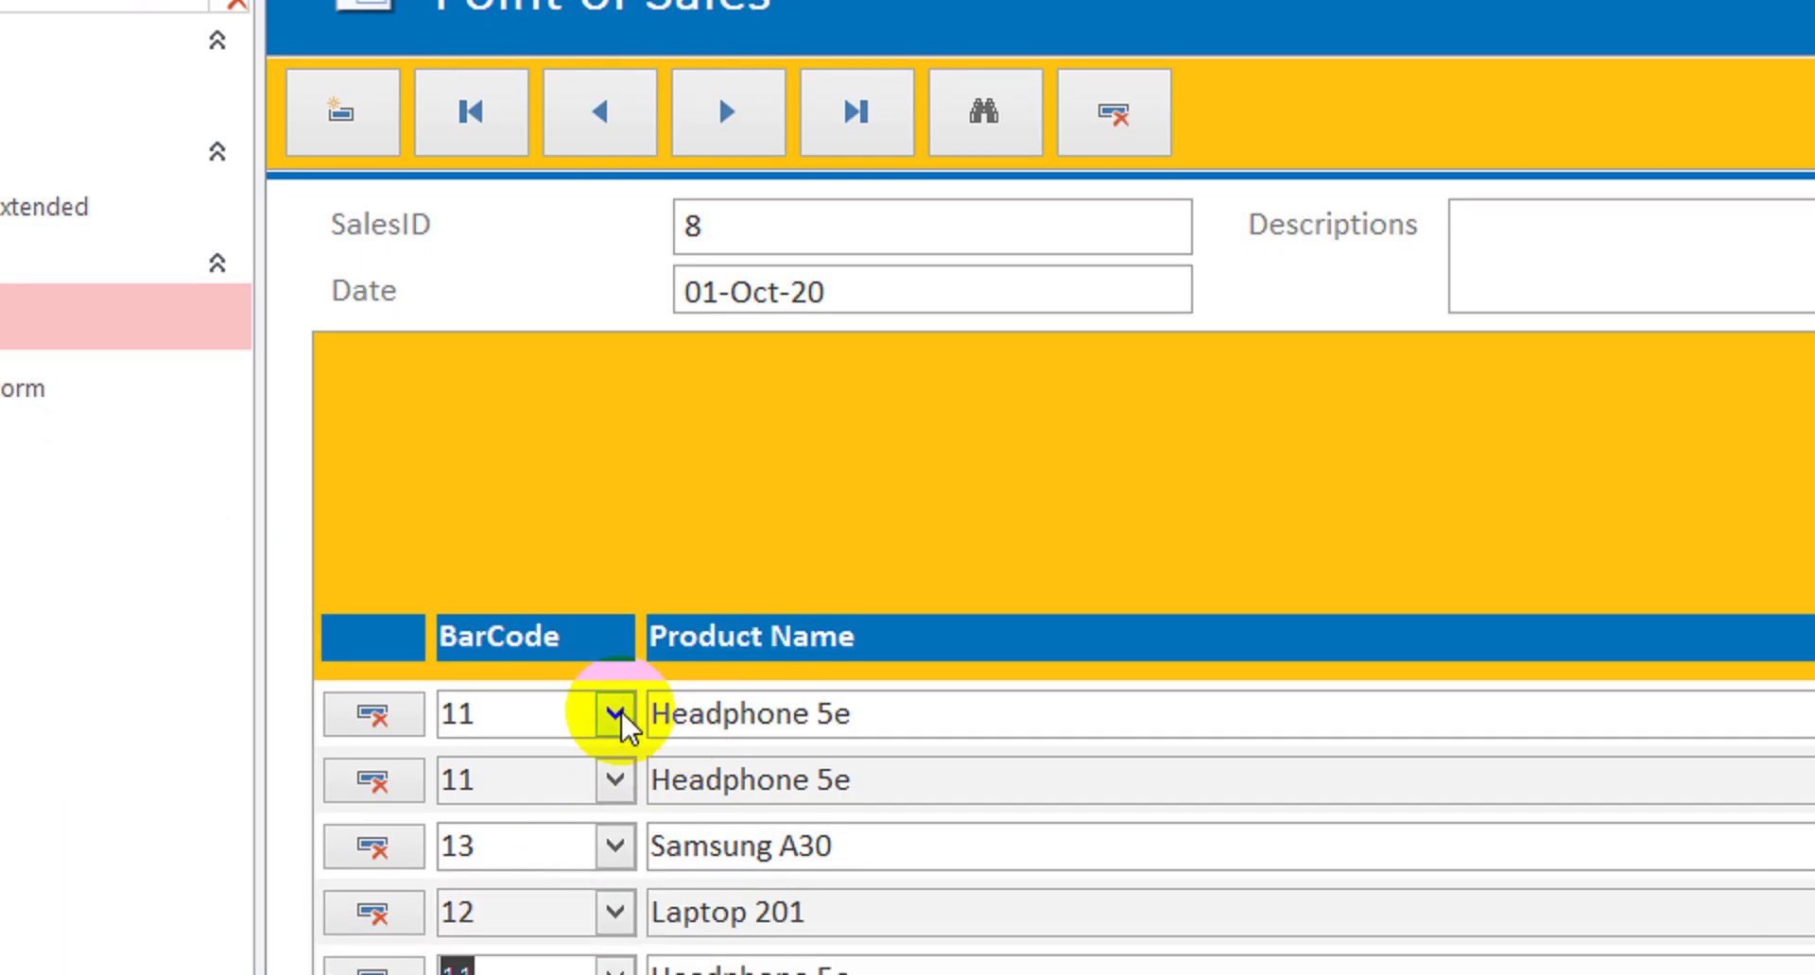
- Reselect barcode 11 on the first sales line and 13 on the third to check the product photos
click(616, 716)
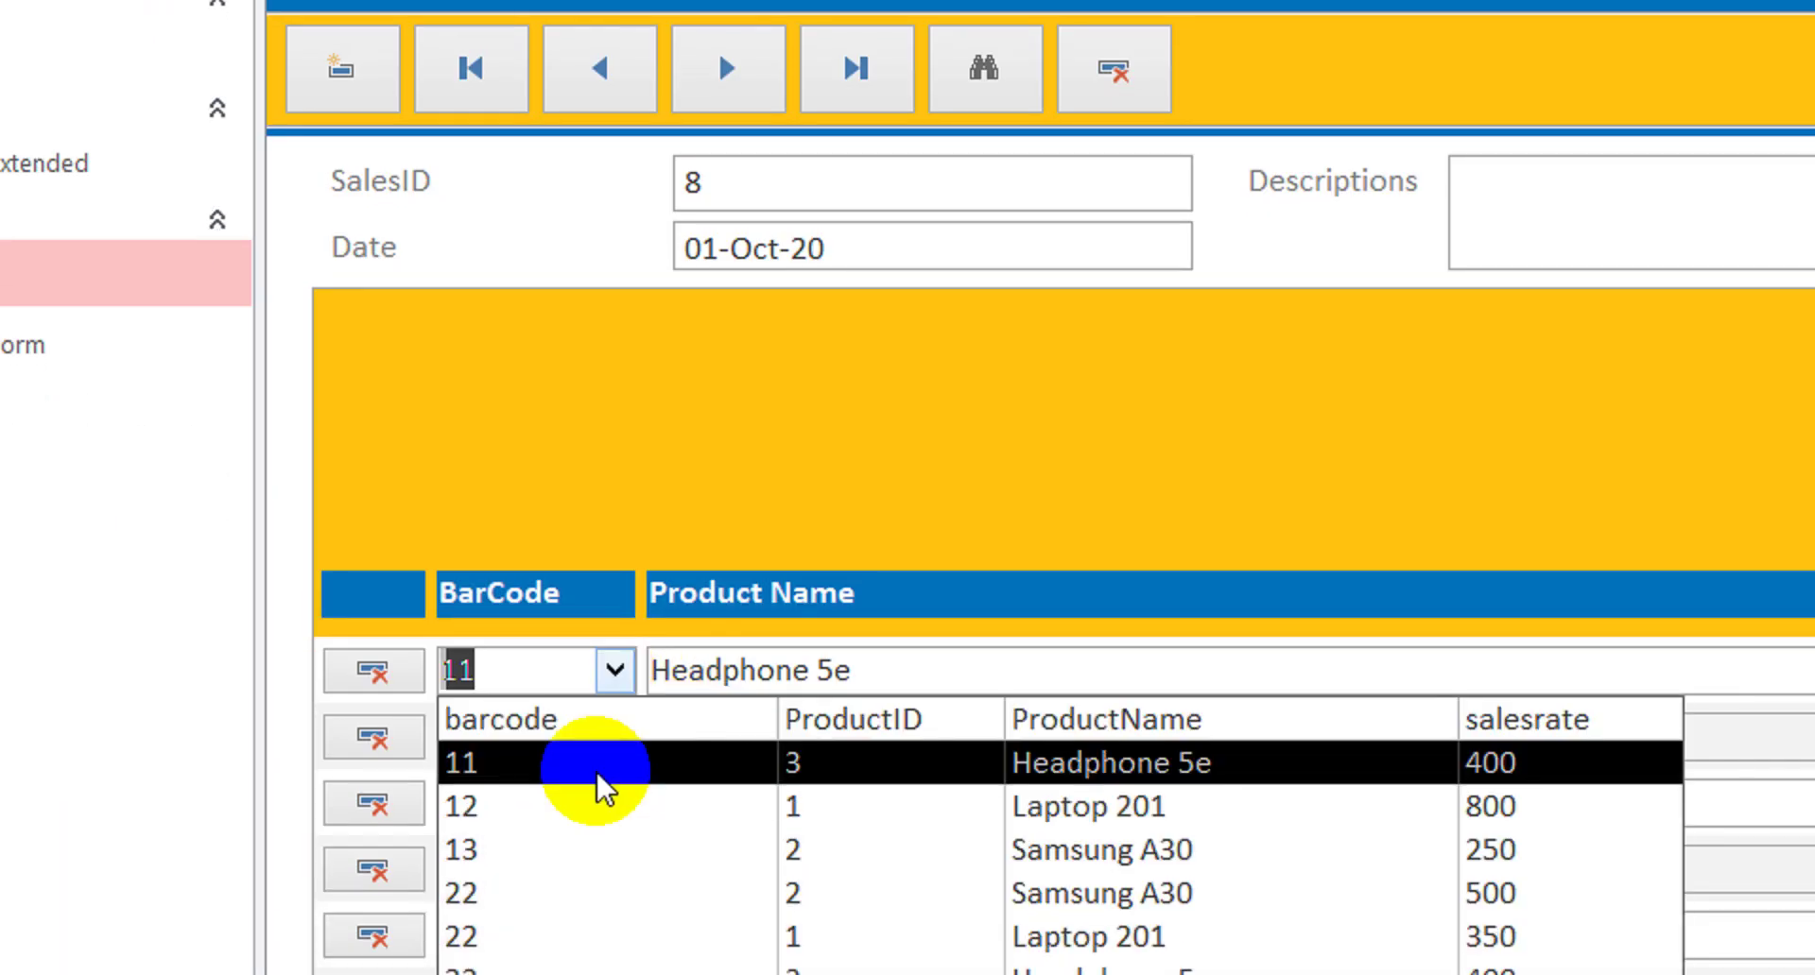
click(595, 753)
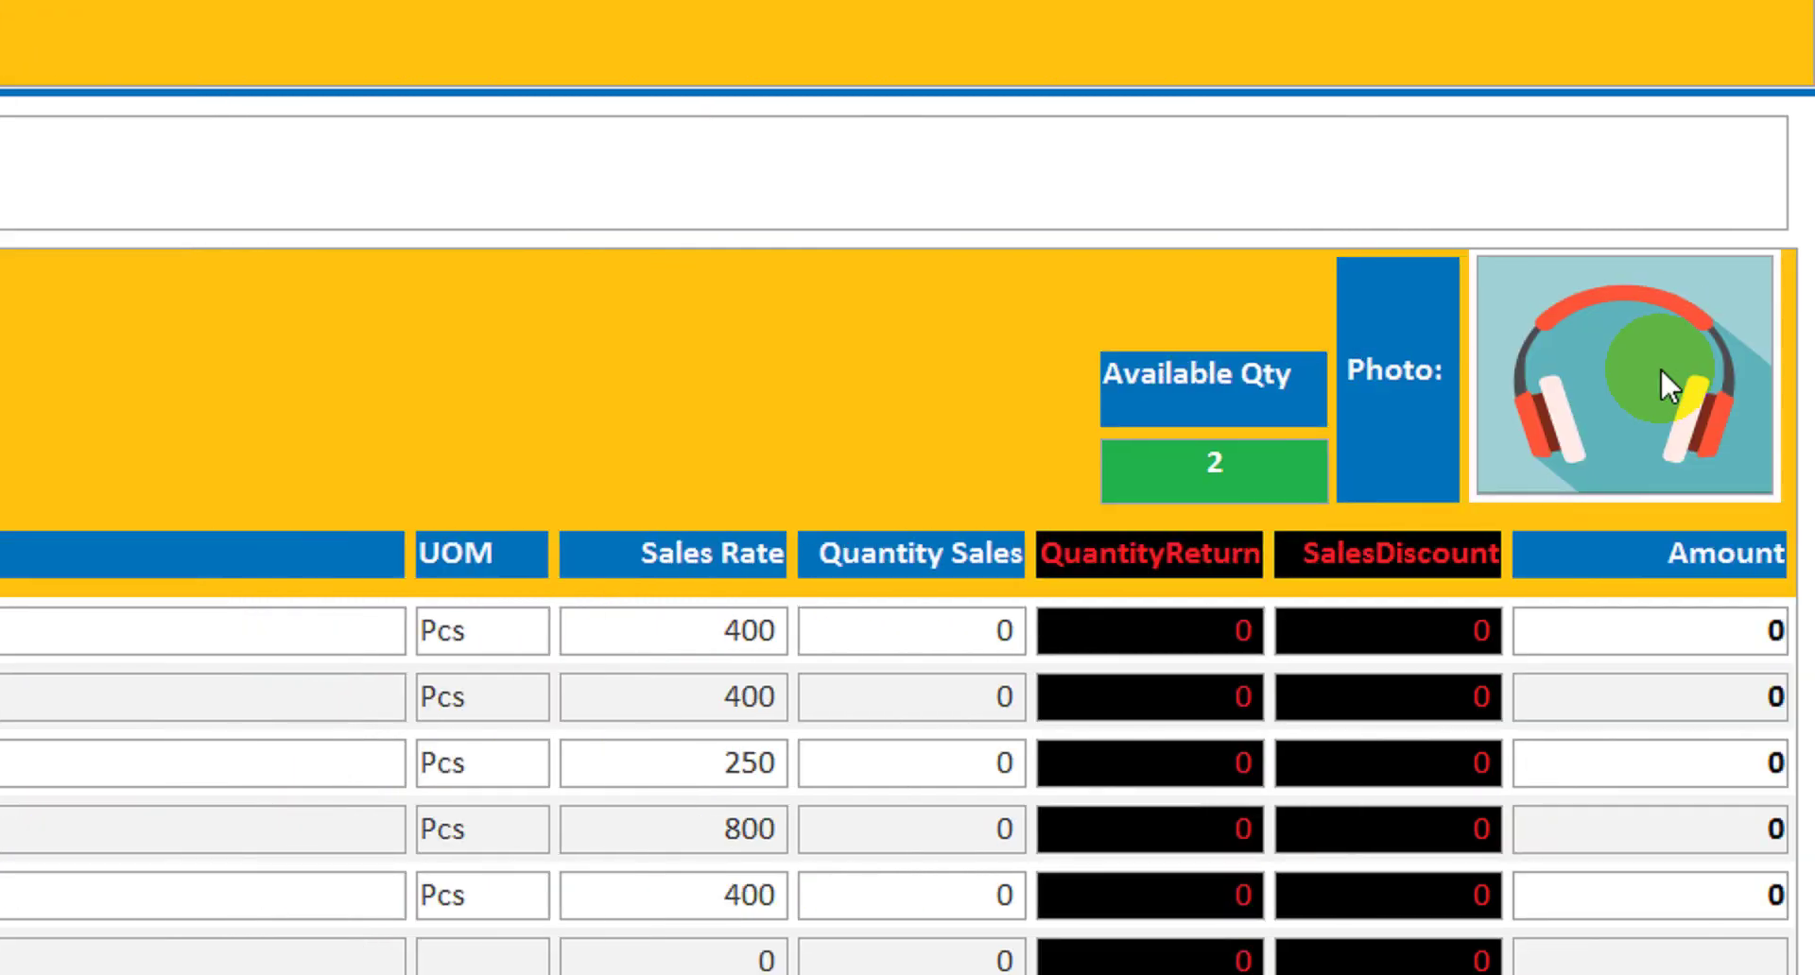
click(345, 697)
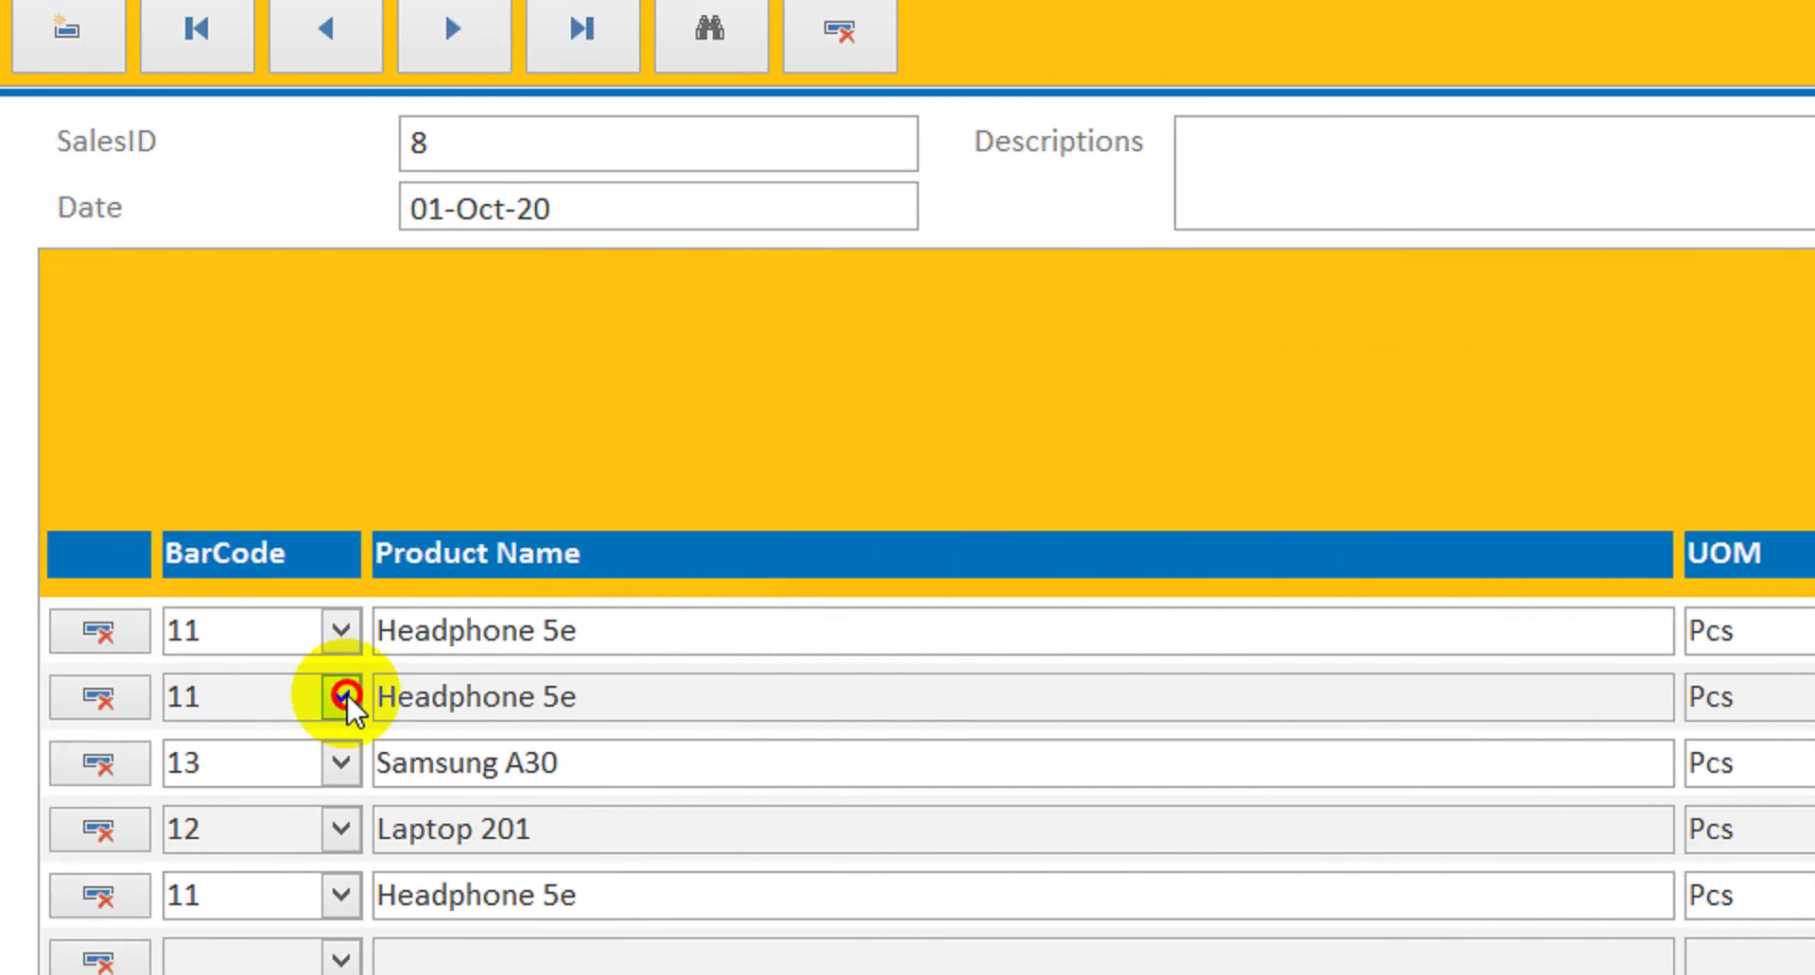
click(280, 785)
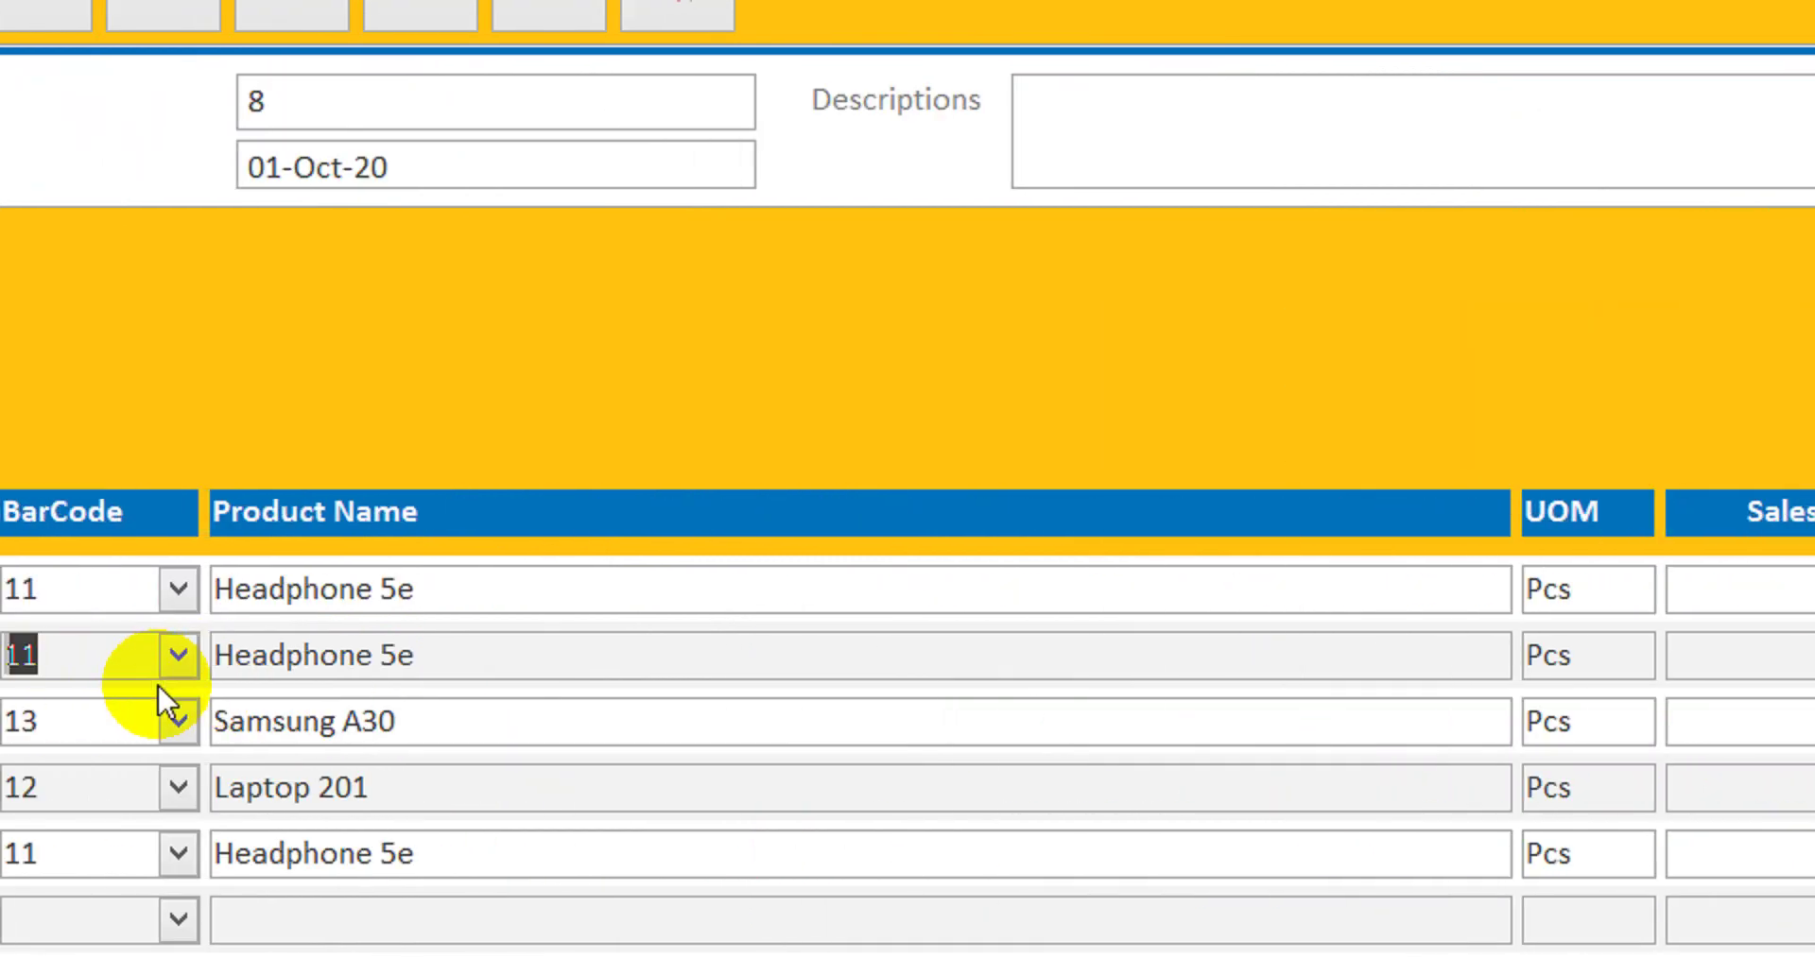
click(178, 721)
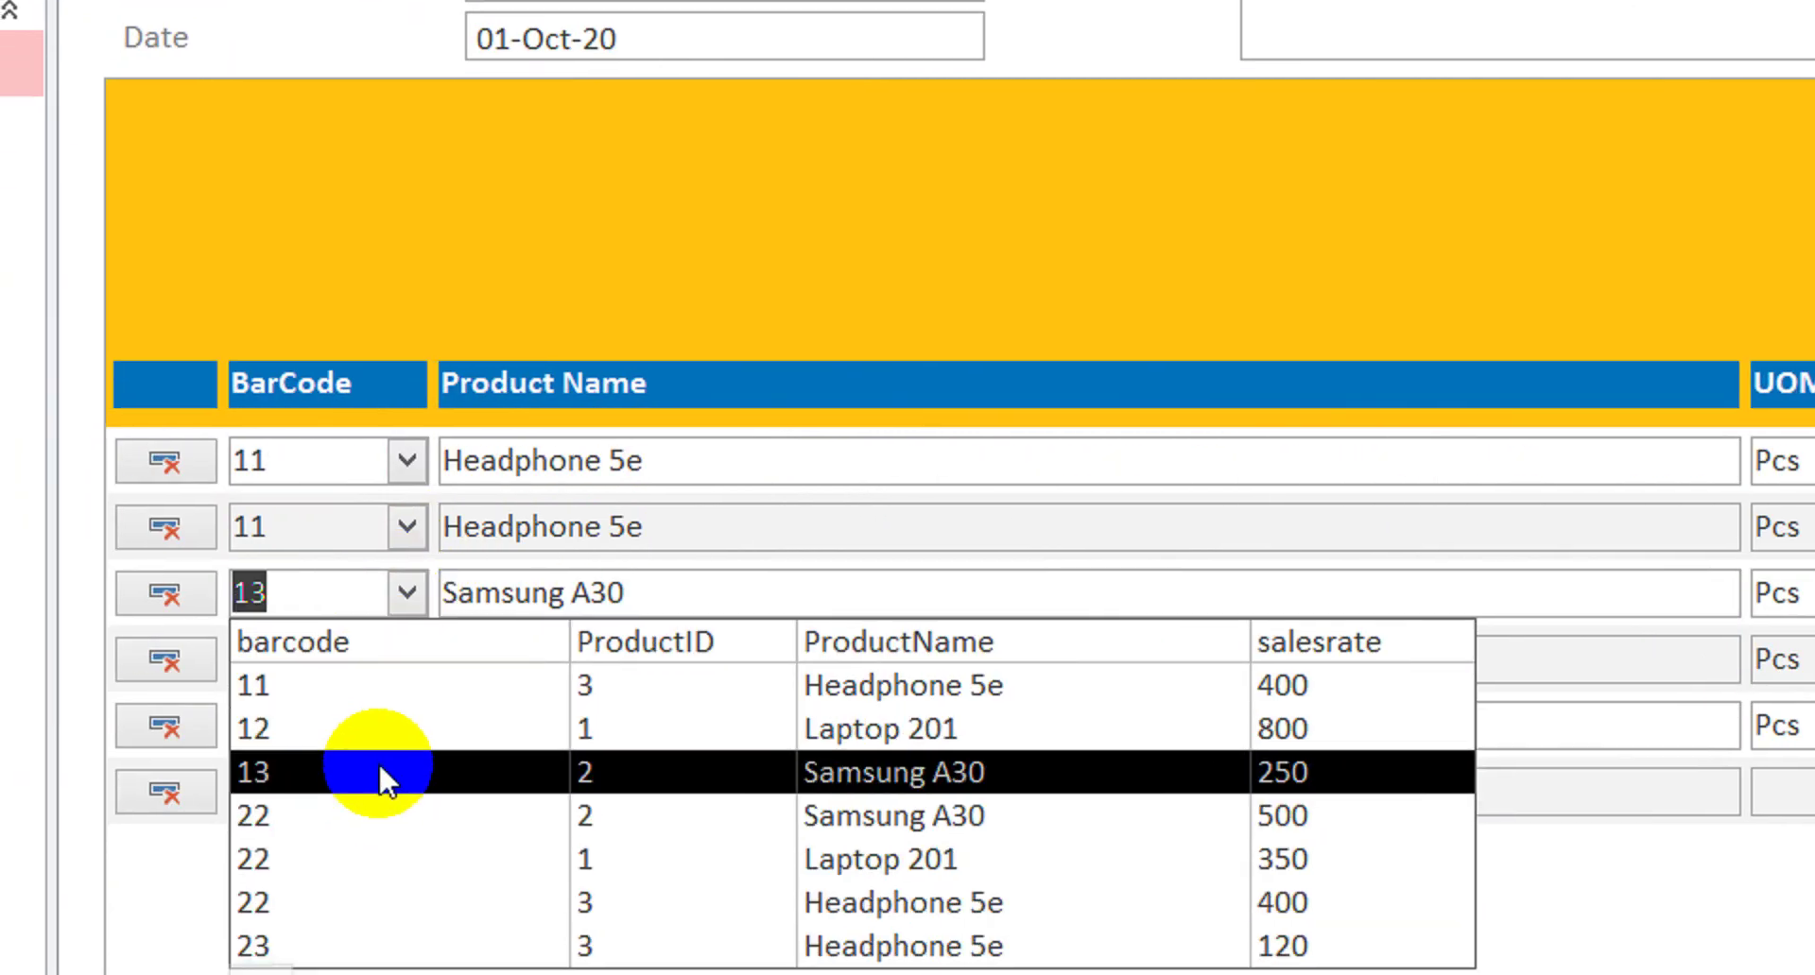
click(378, 762)
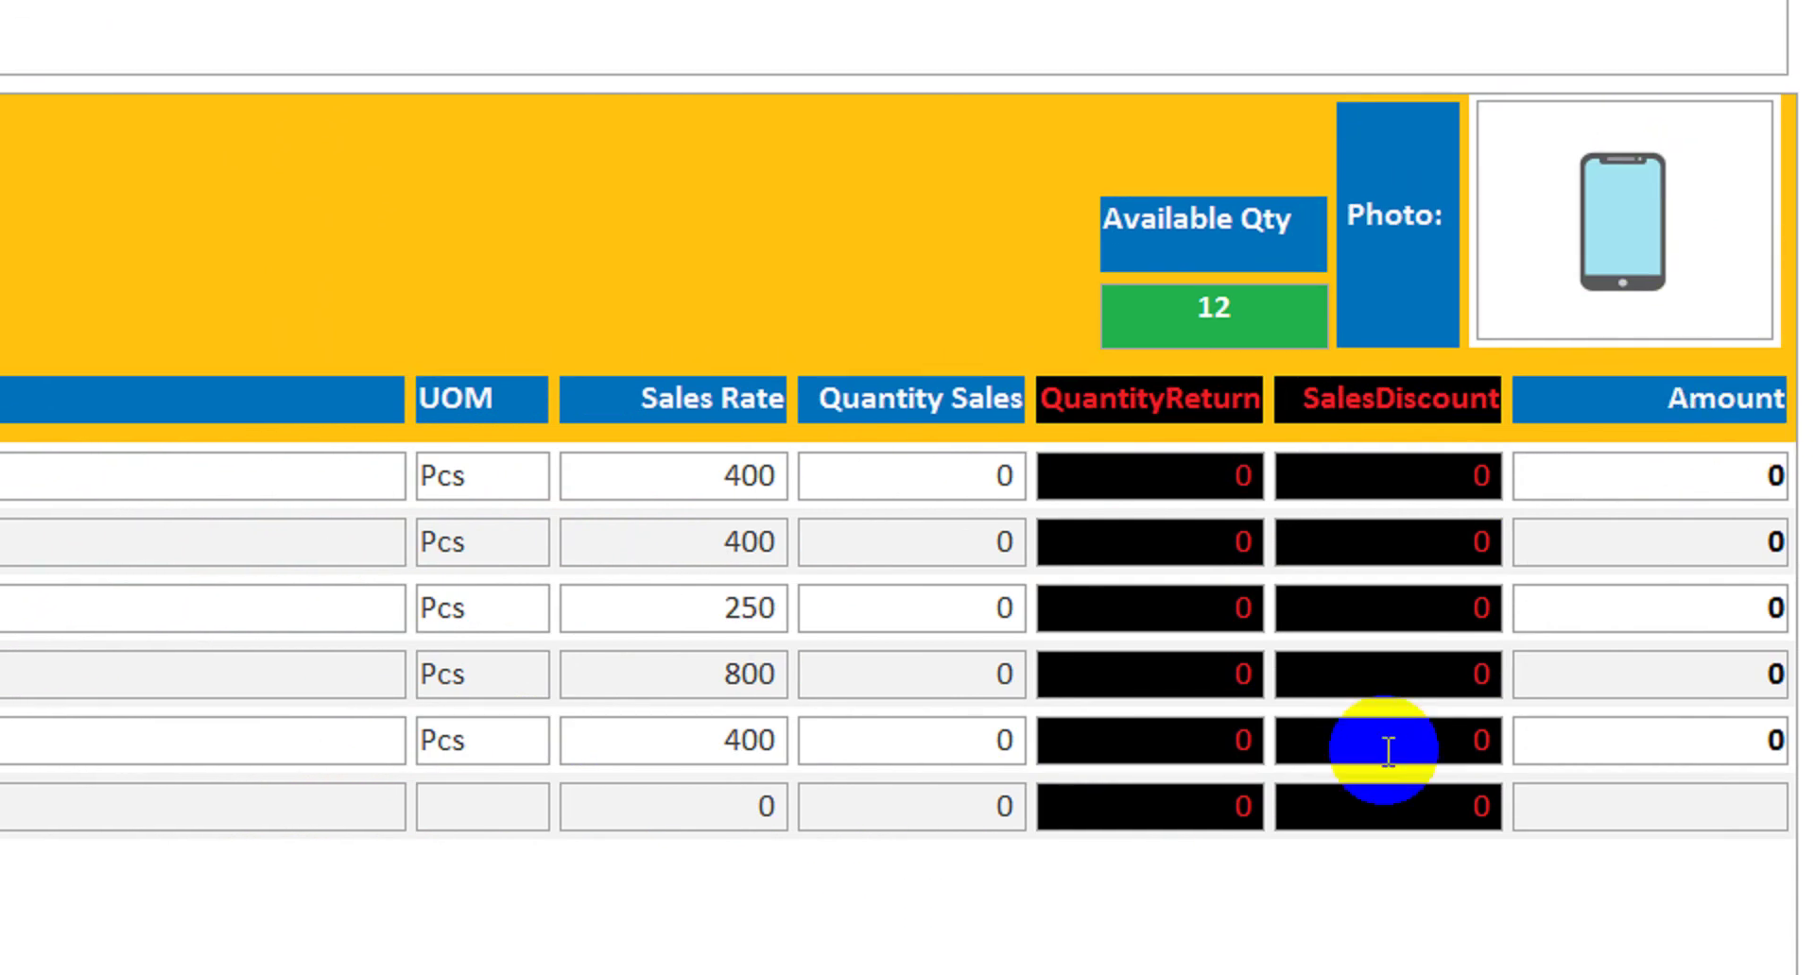
- Try a sales quantity of 4 on the first Headphone 5e line to test the stock check
click(931, 449)
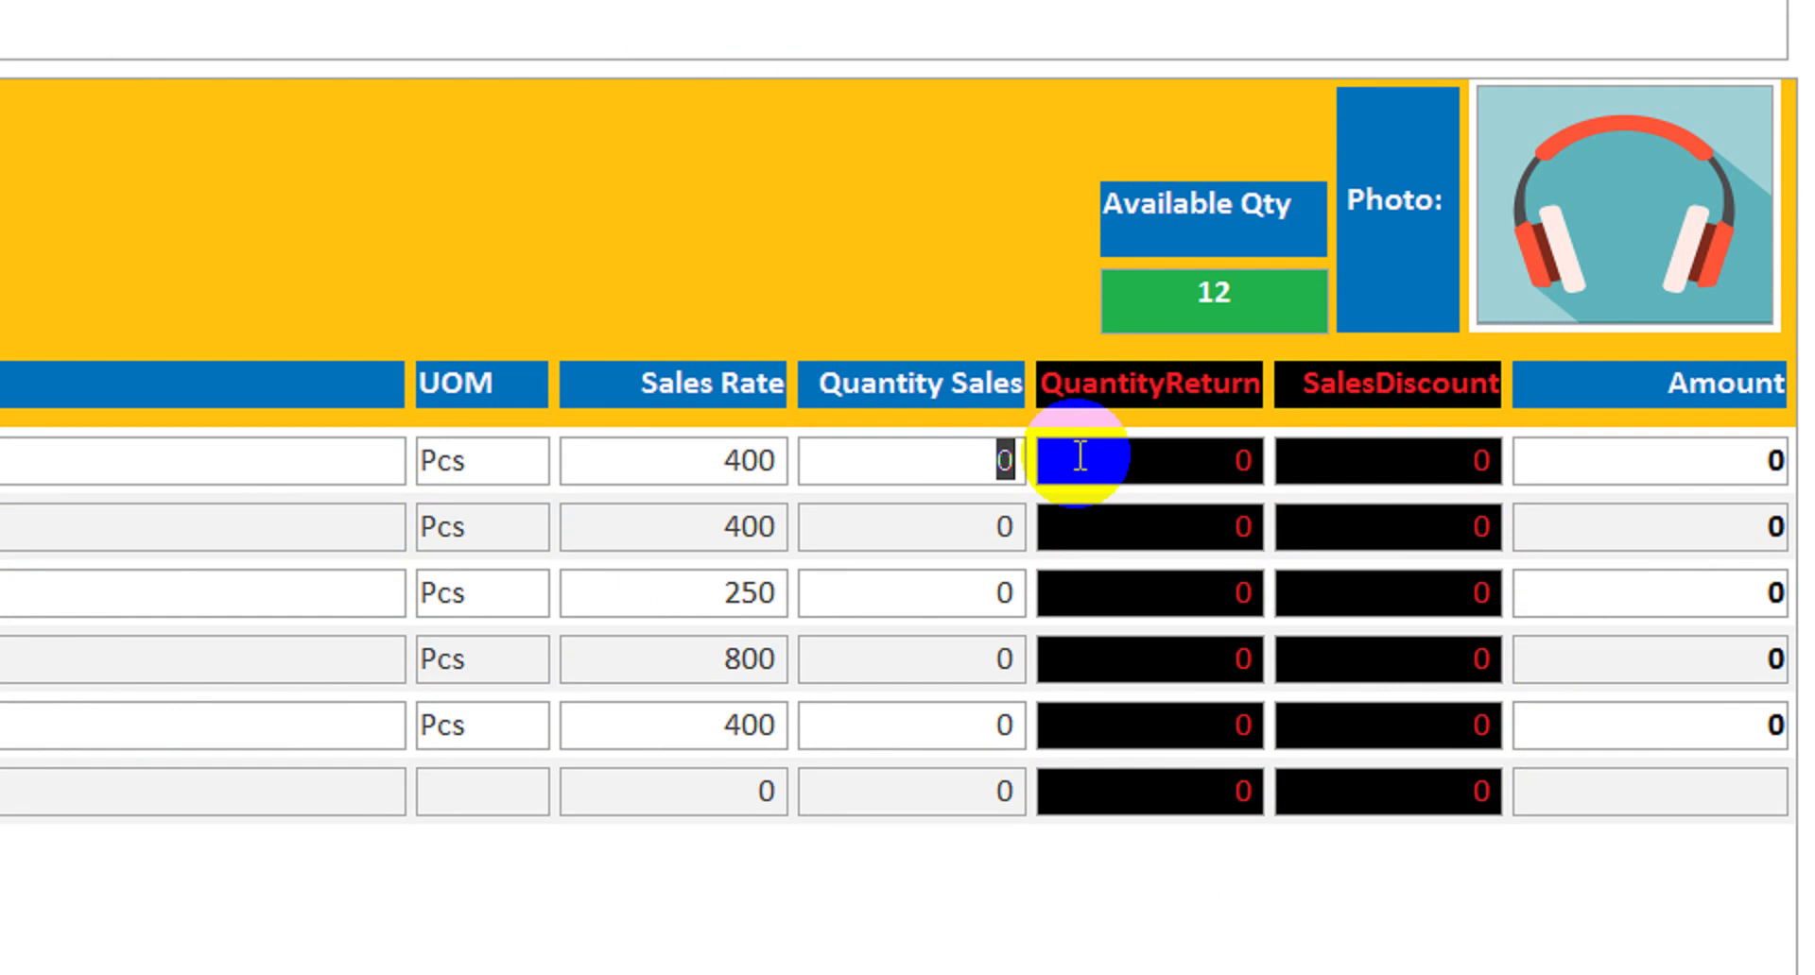
click(989, 522)
click(987, 527)
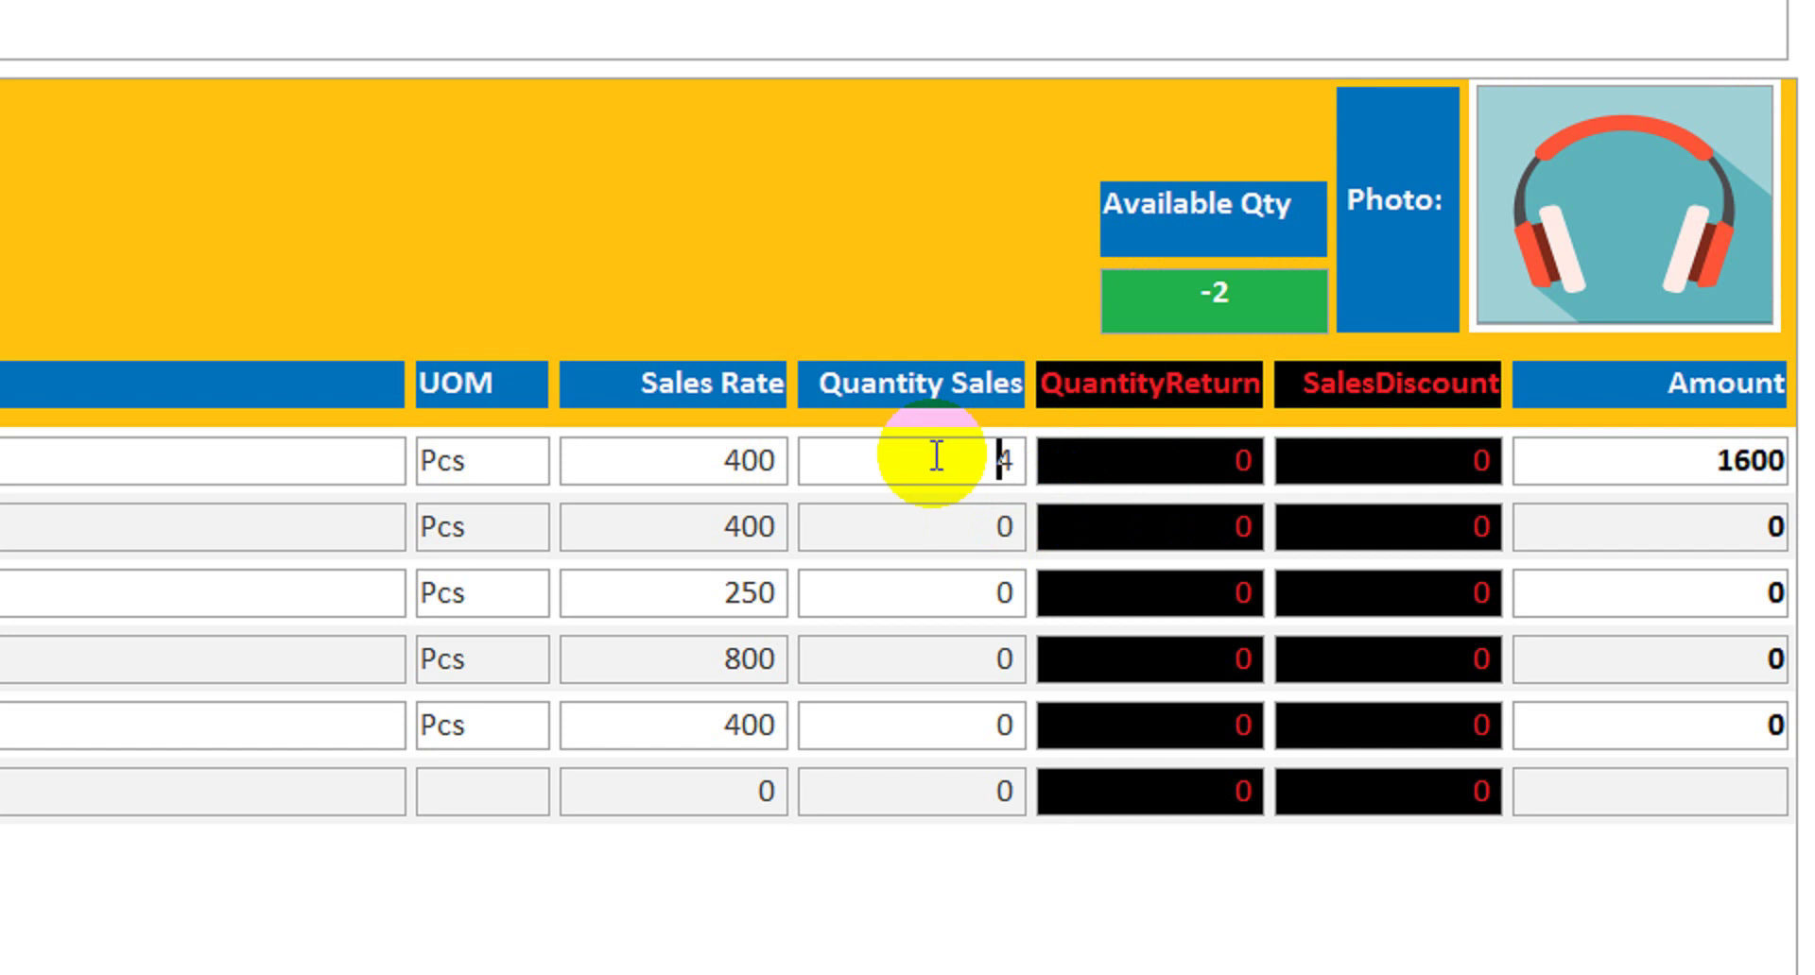
drag(936, 457, 1113, 469)
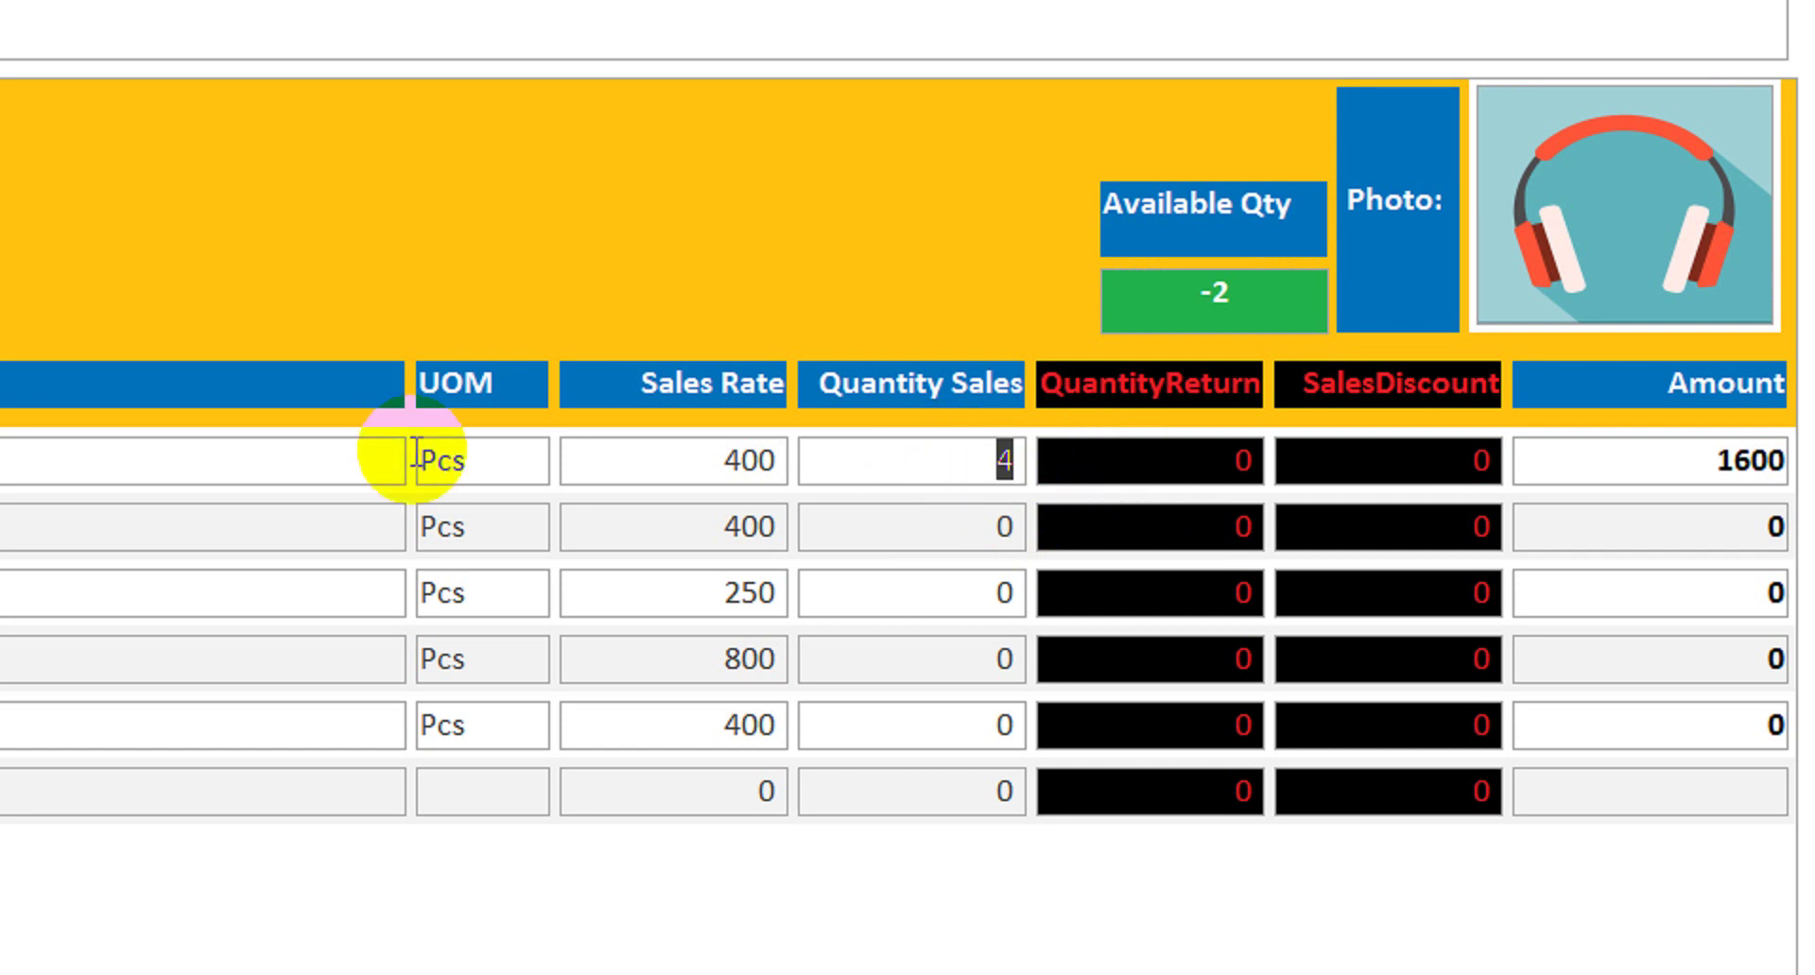
click(936, 444)
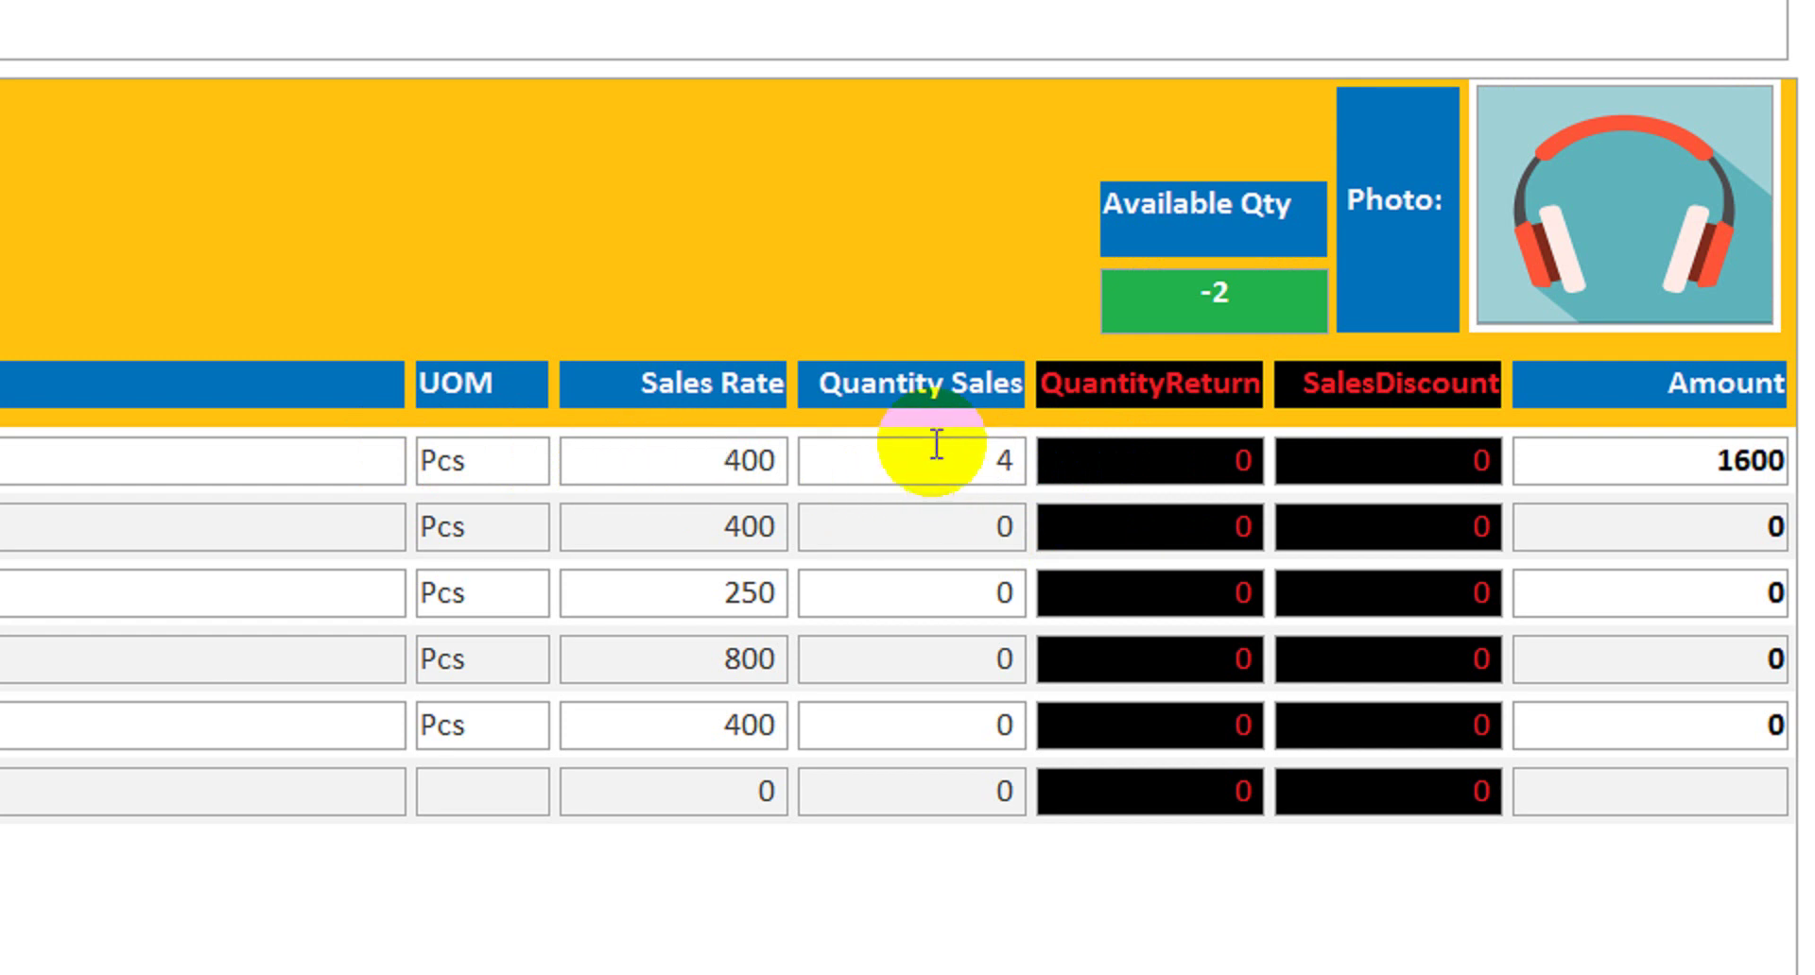
drag(941, 444, 976, 457)
click(1118, 442)
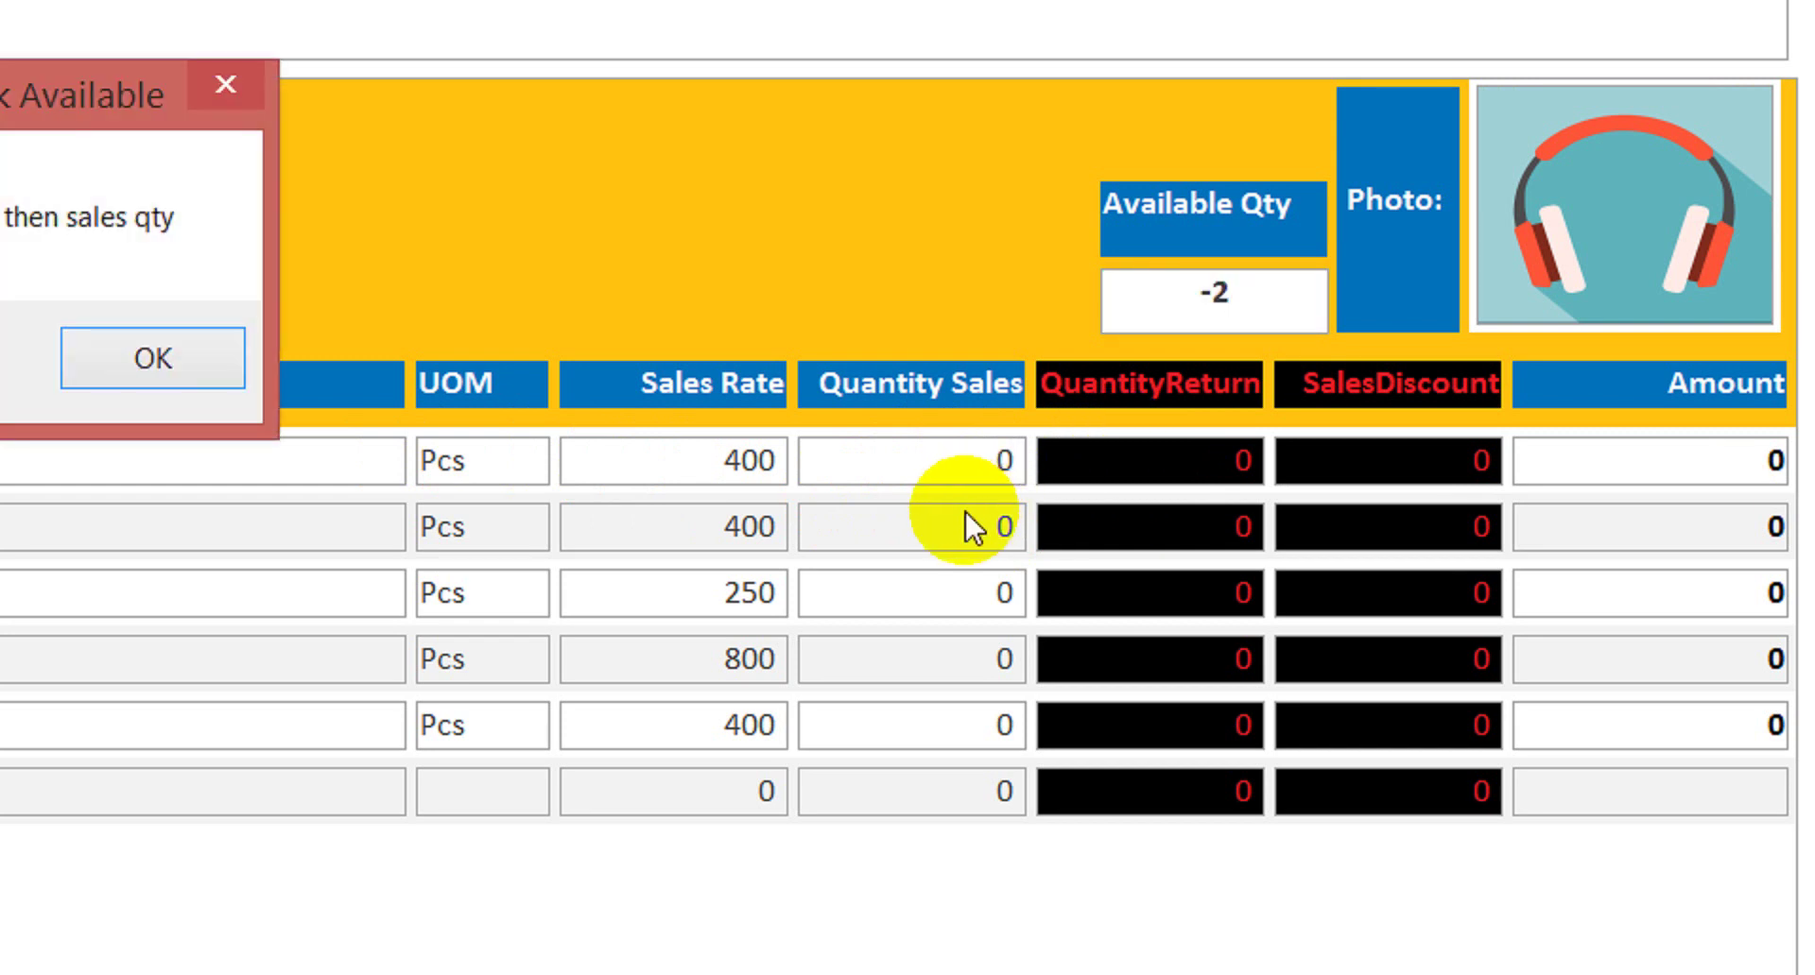
click(146, 350)
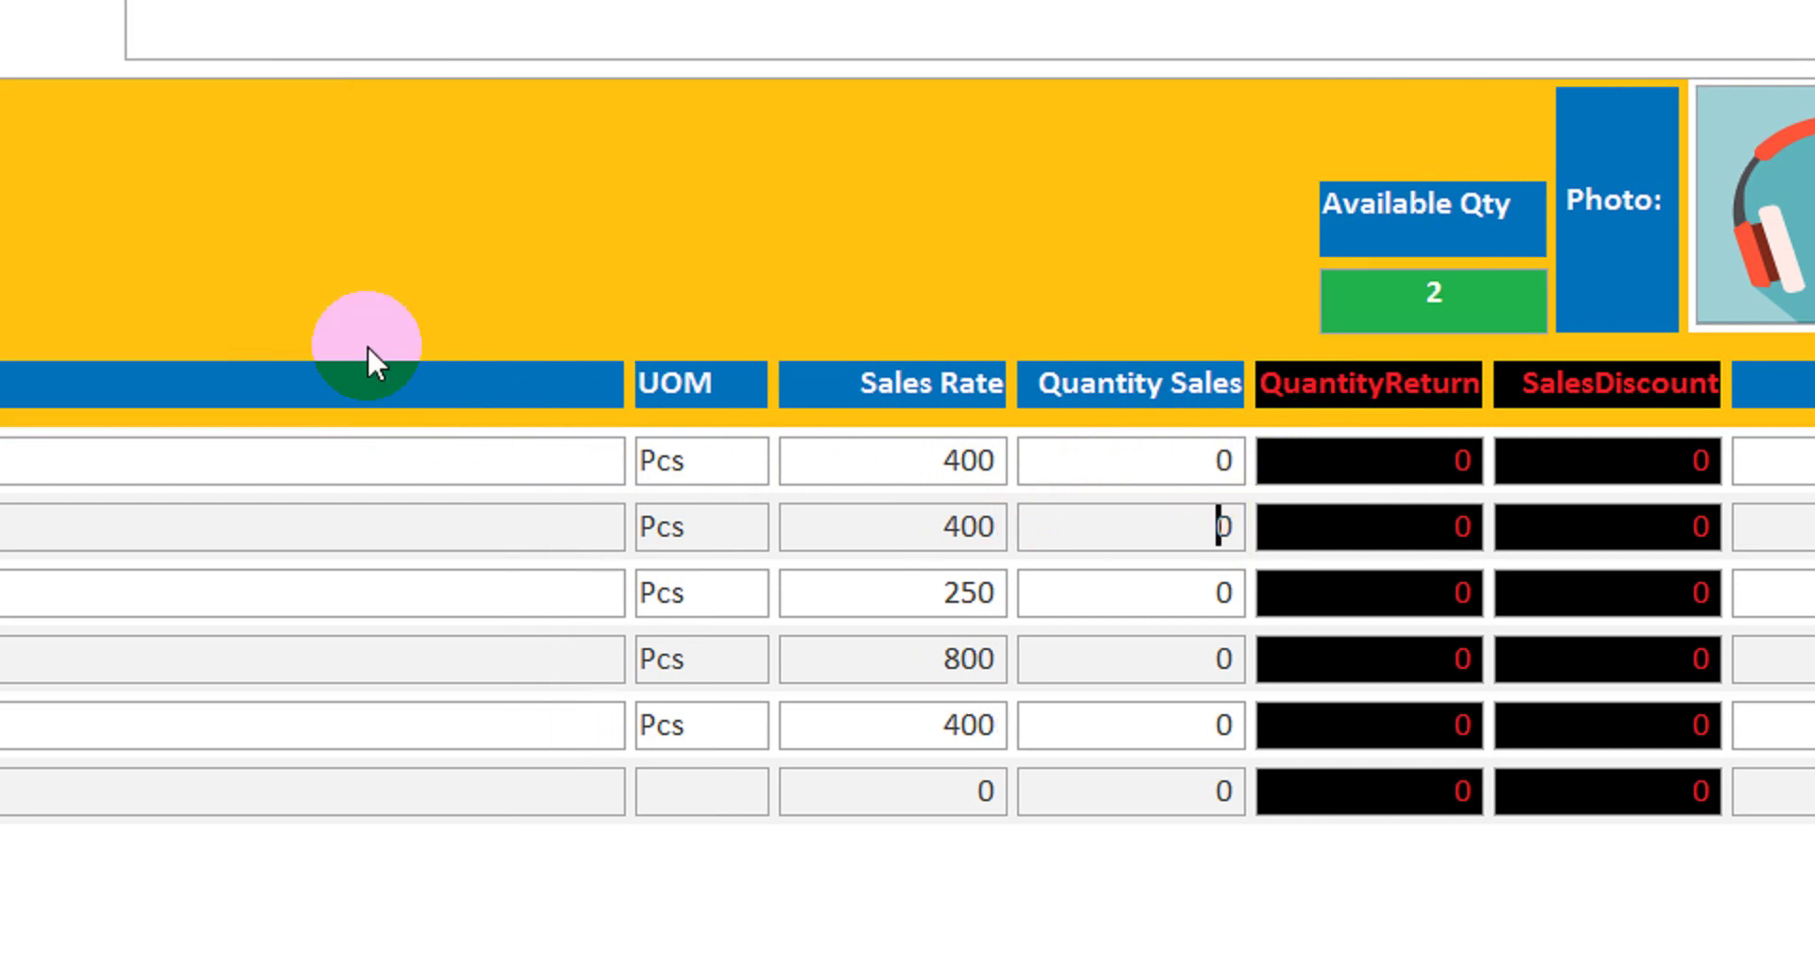
- Try a sales quantity of 3 on the first Headphone 5e line and dismiss the stock message
click(1336, 463)
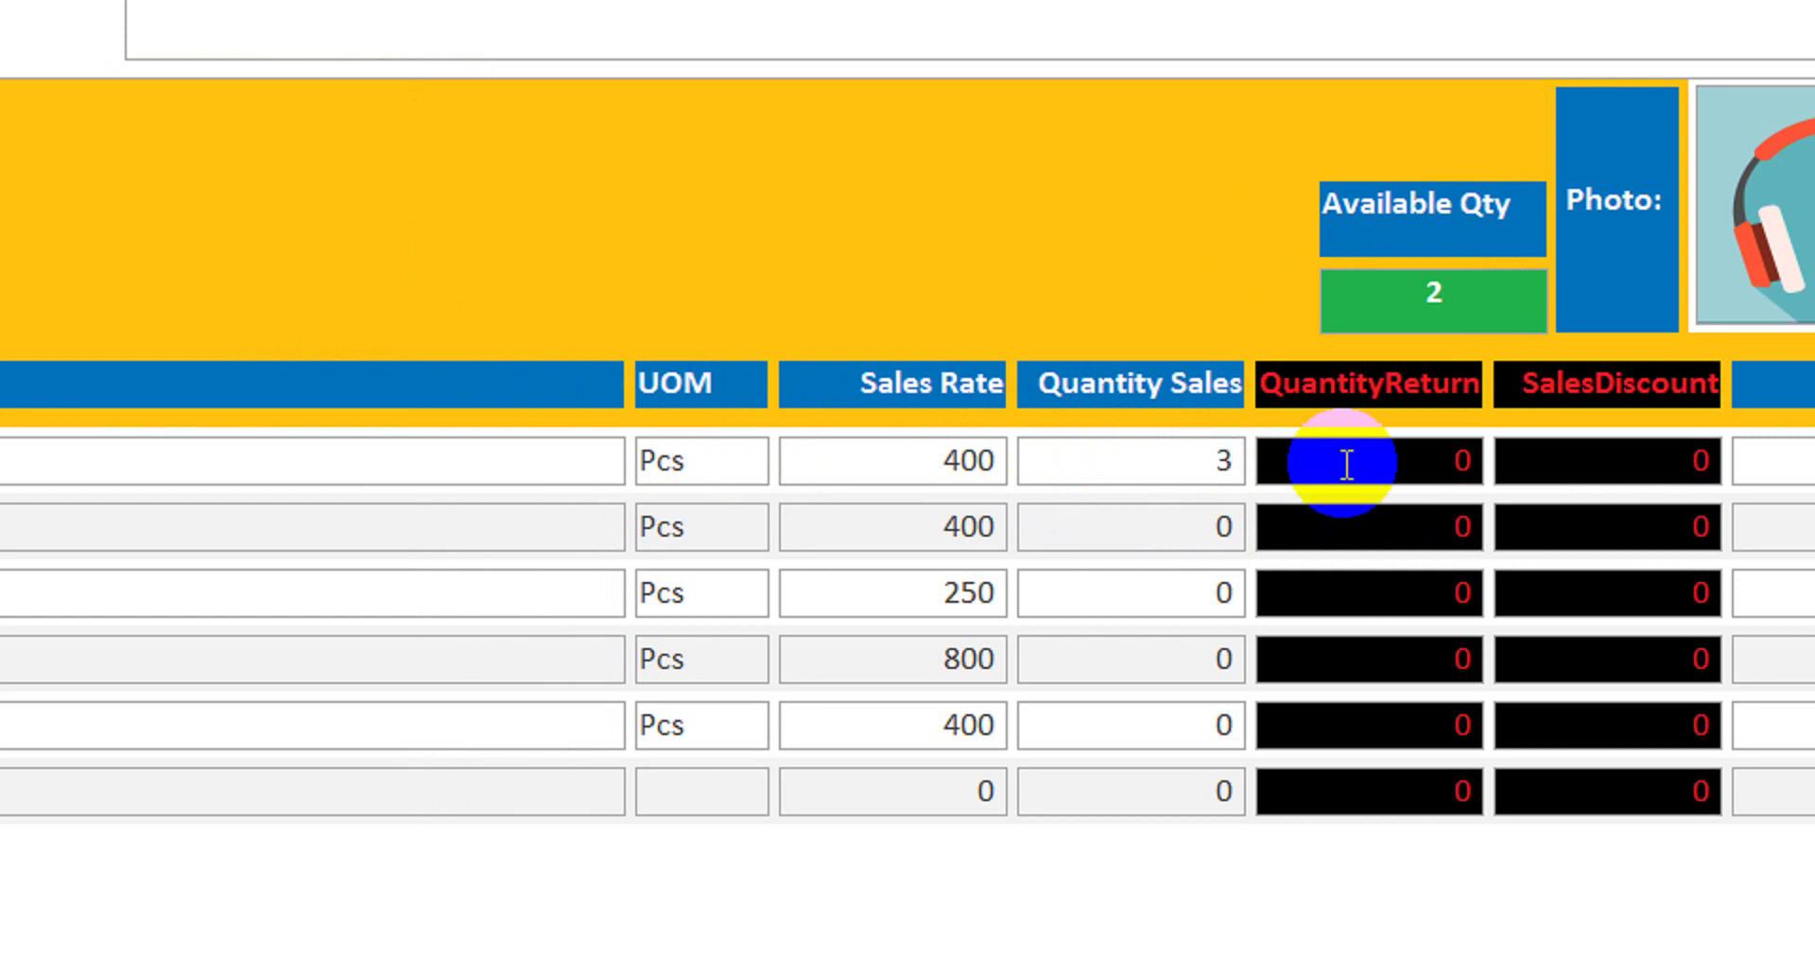
text(3)
click(1163, 530)
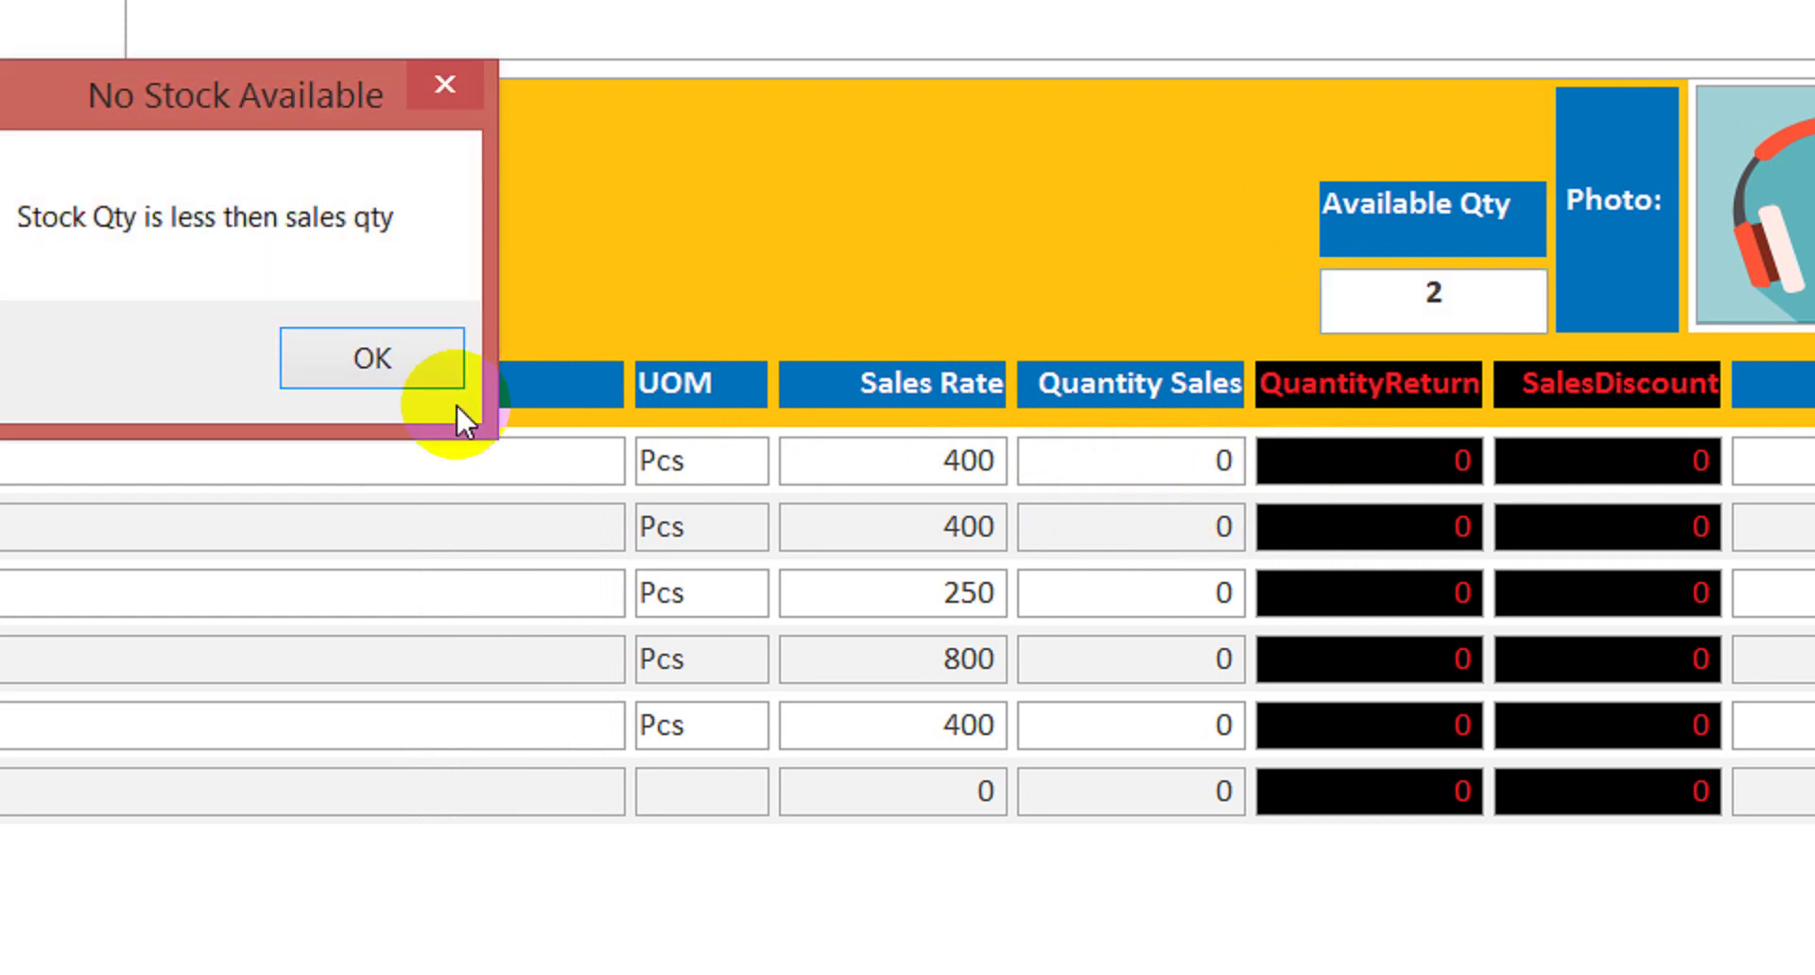
click(374, 359)
- Set the first Headphone 5e line's sales quantity to 2 and its return quantity to 3
click(1188, 462)
text(2)
click(1411, 460)
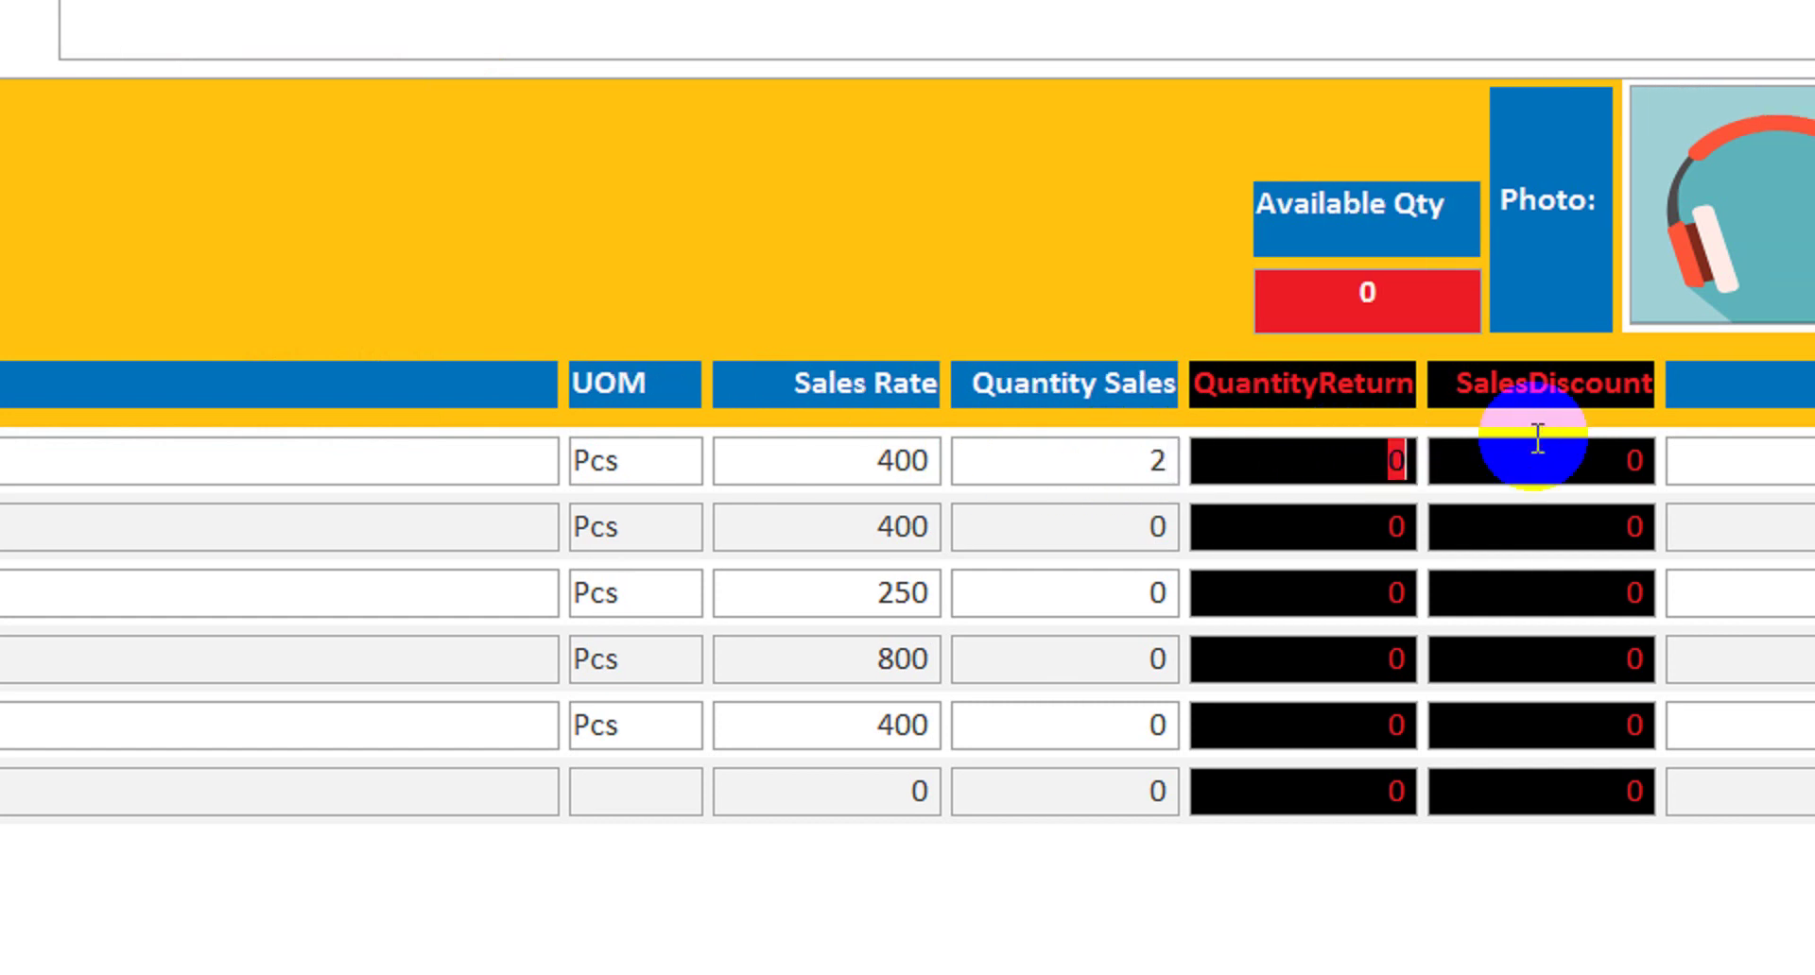
text(3)
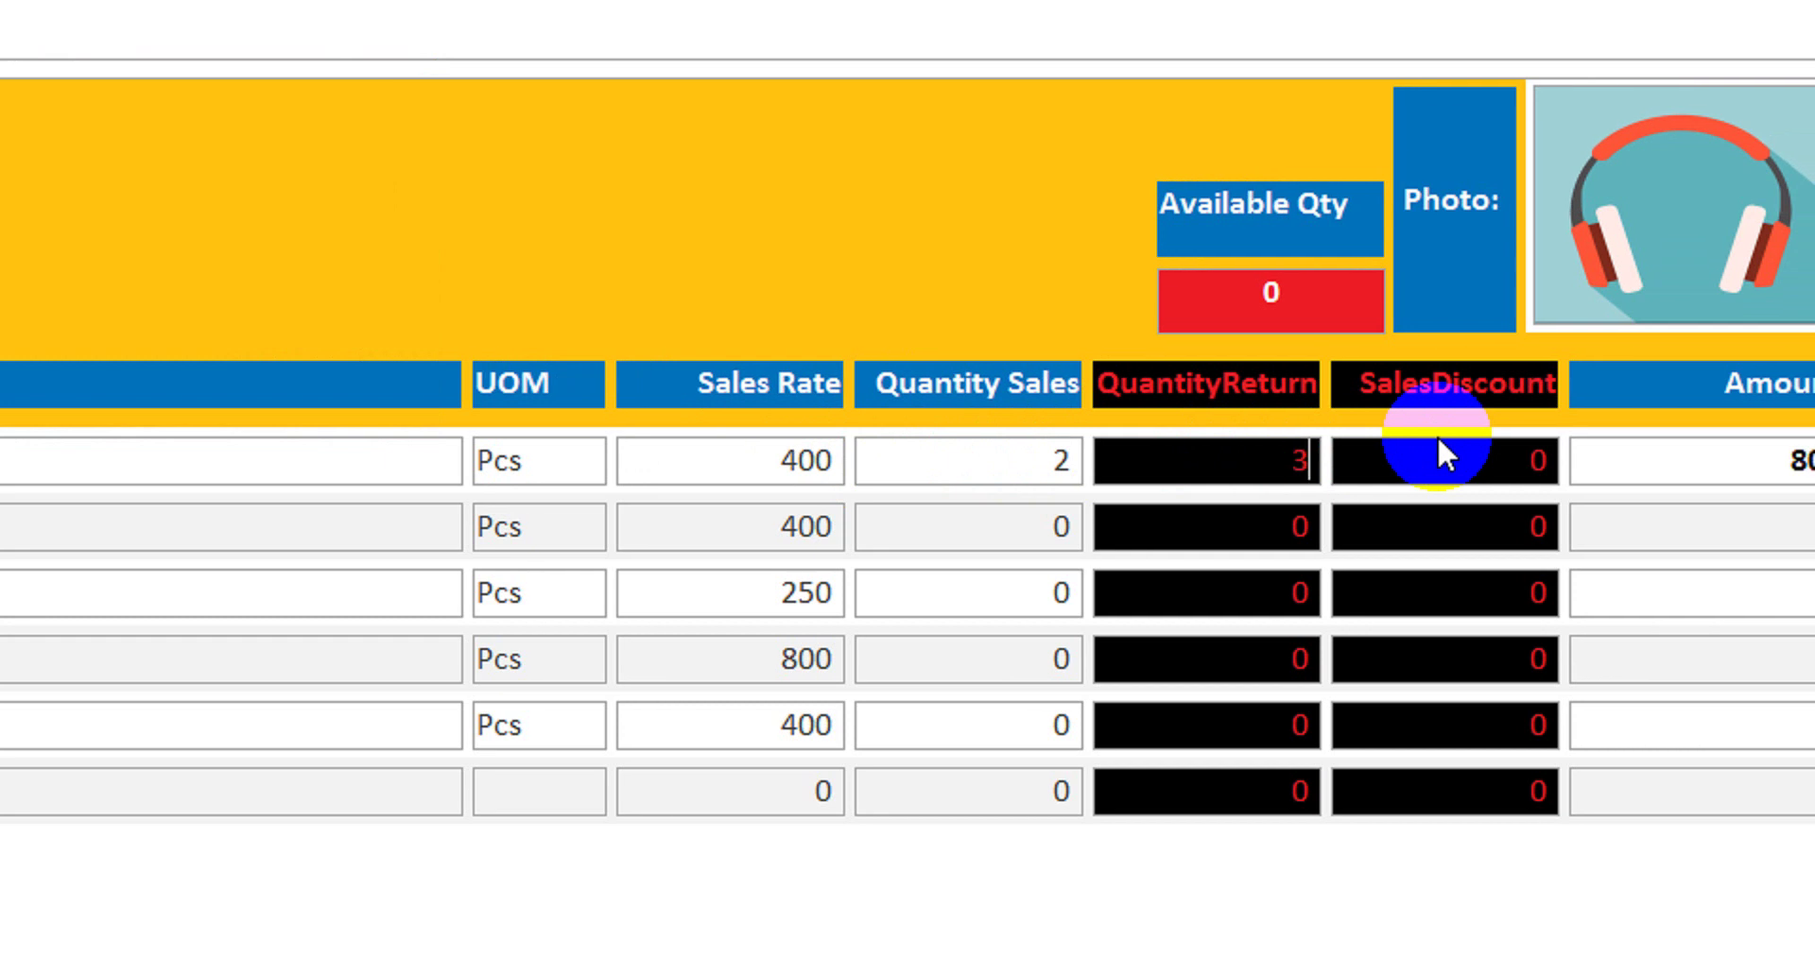
click(1257, 520)
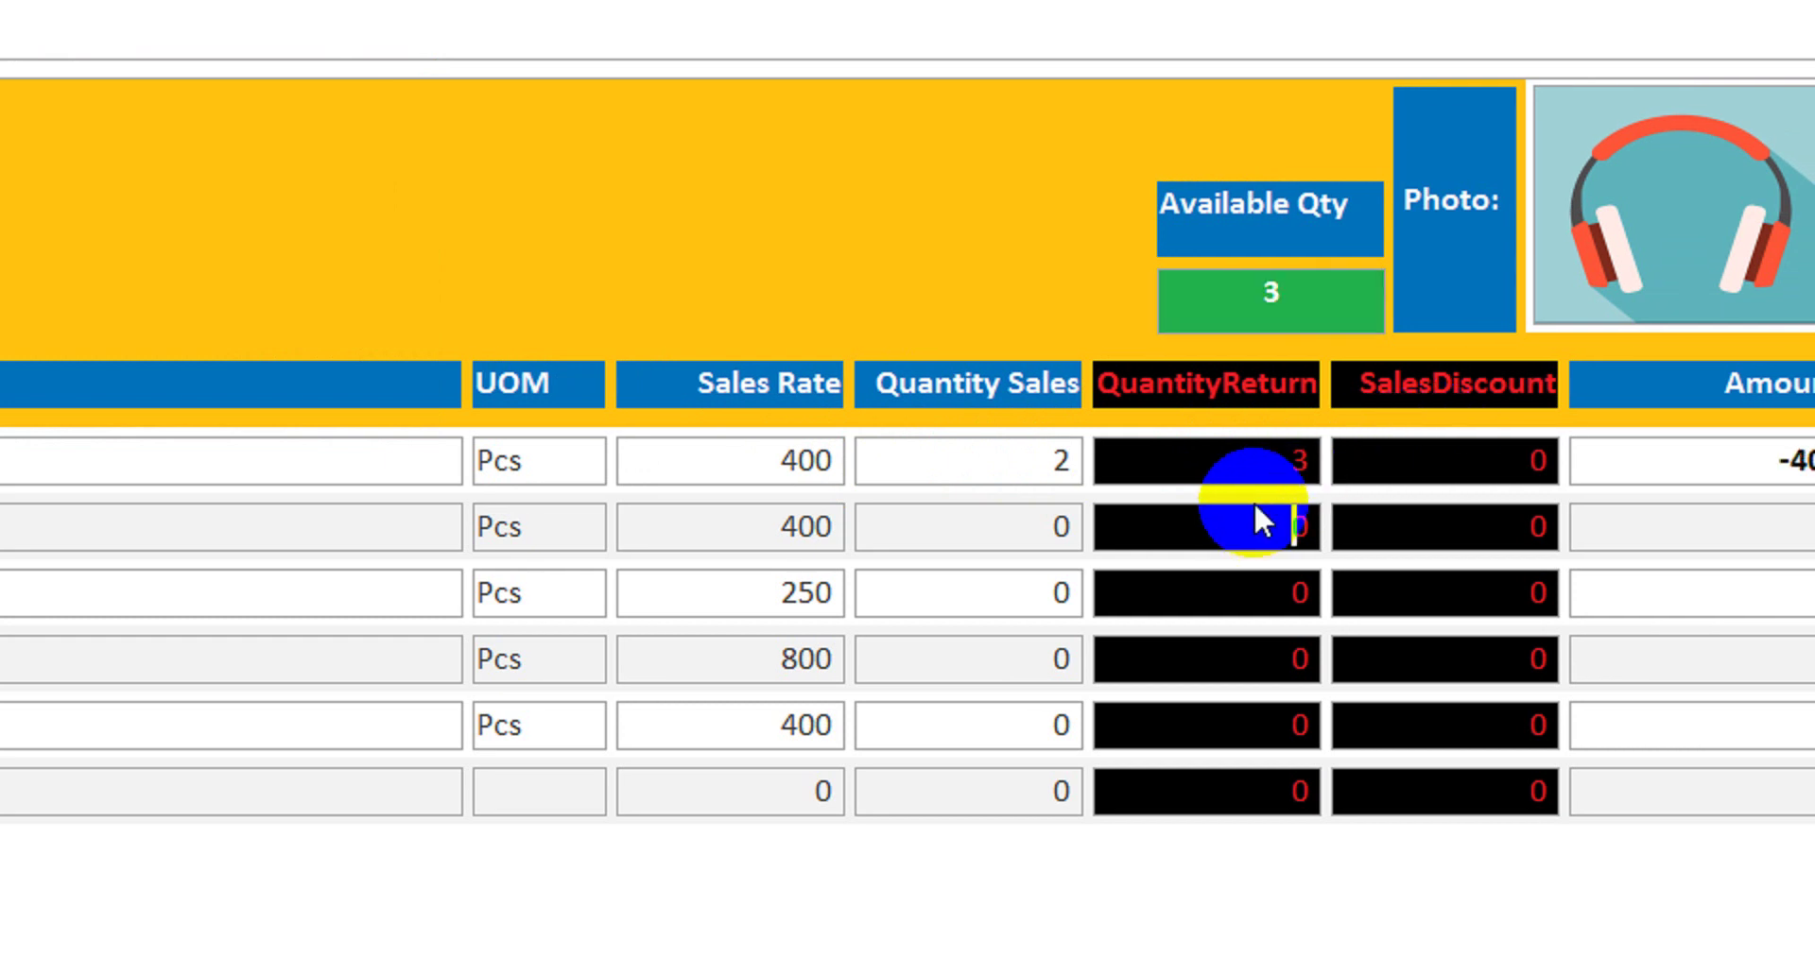
click(1267, 458)
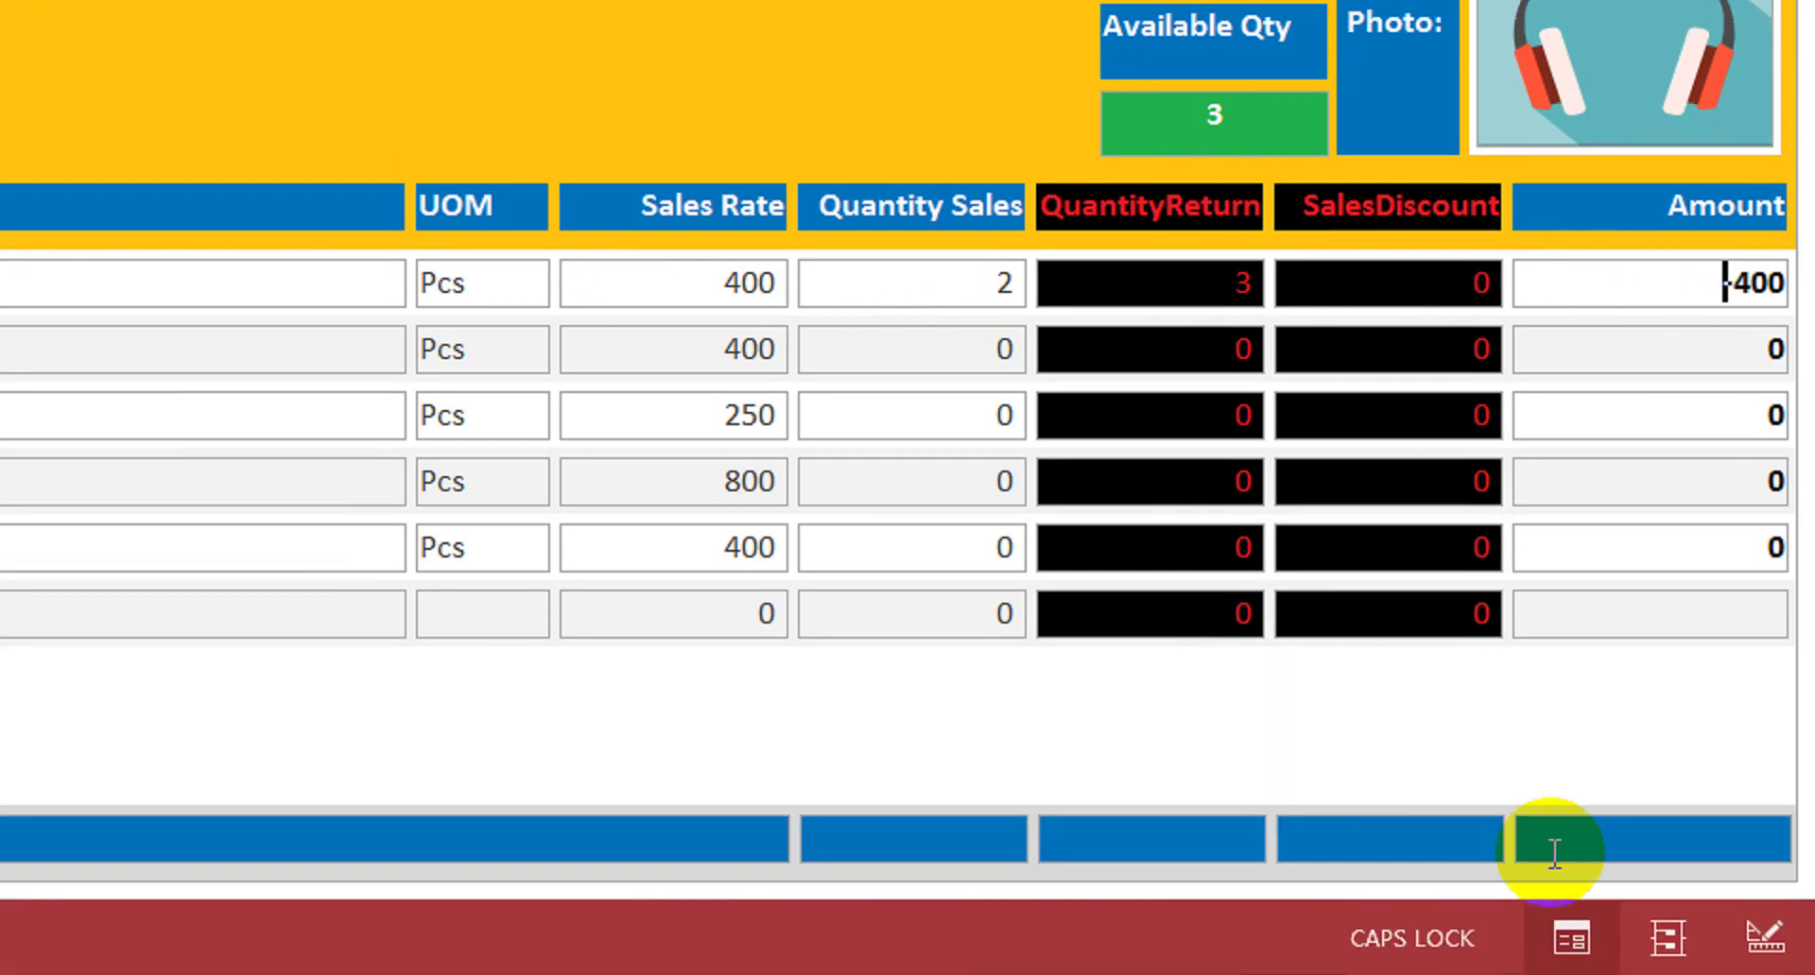
click(1595, 828)
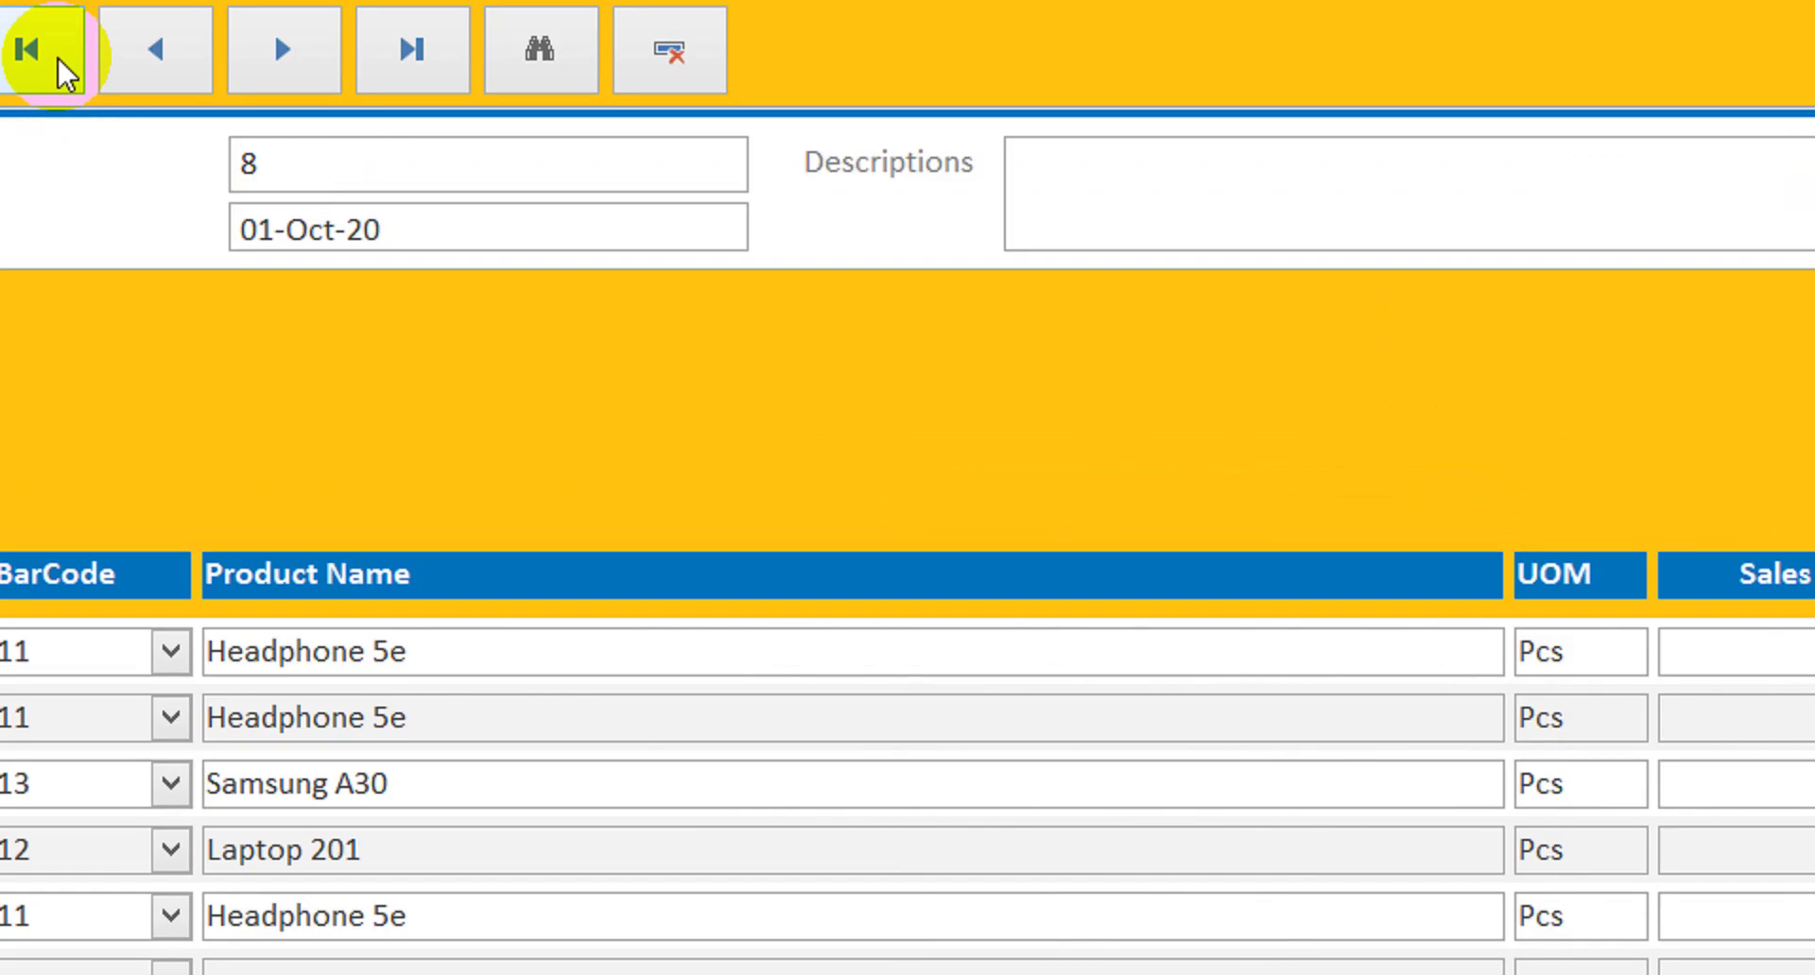
click(199, 151)
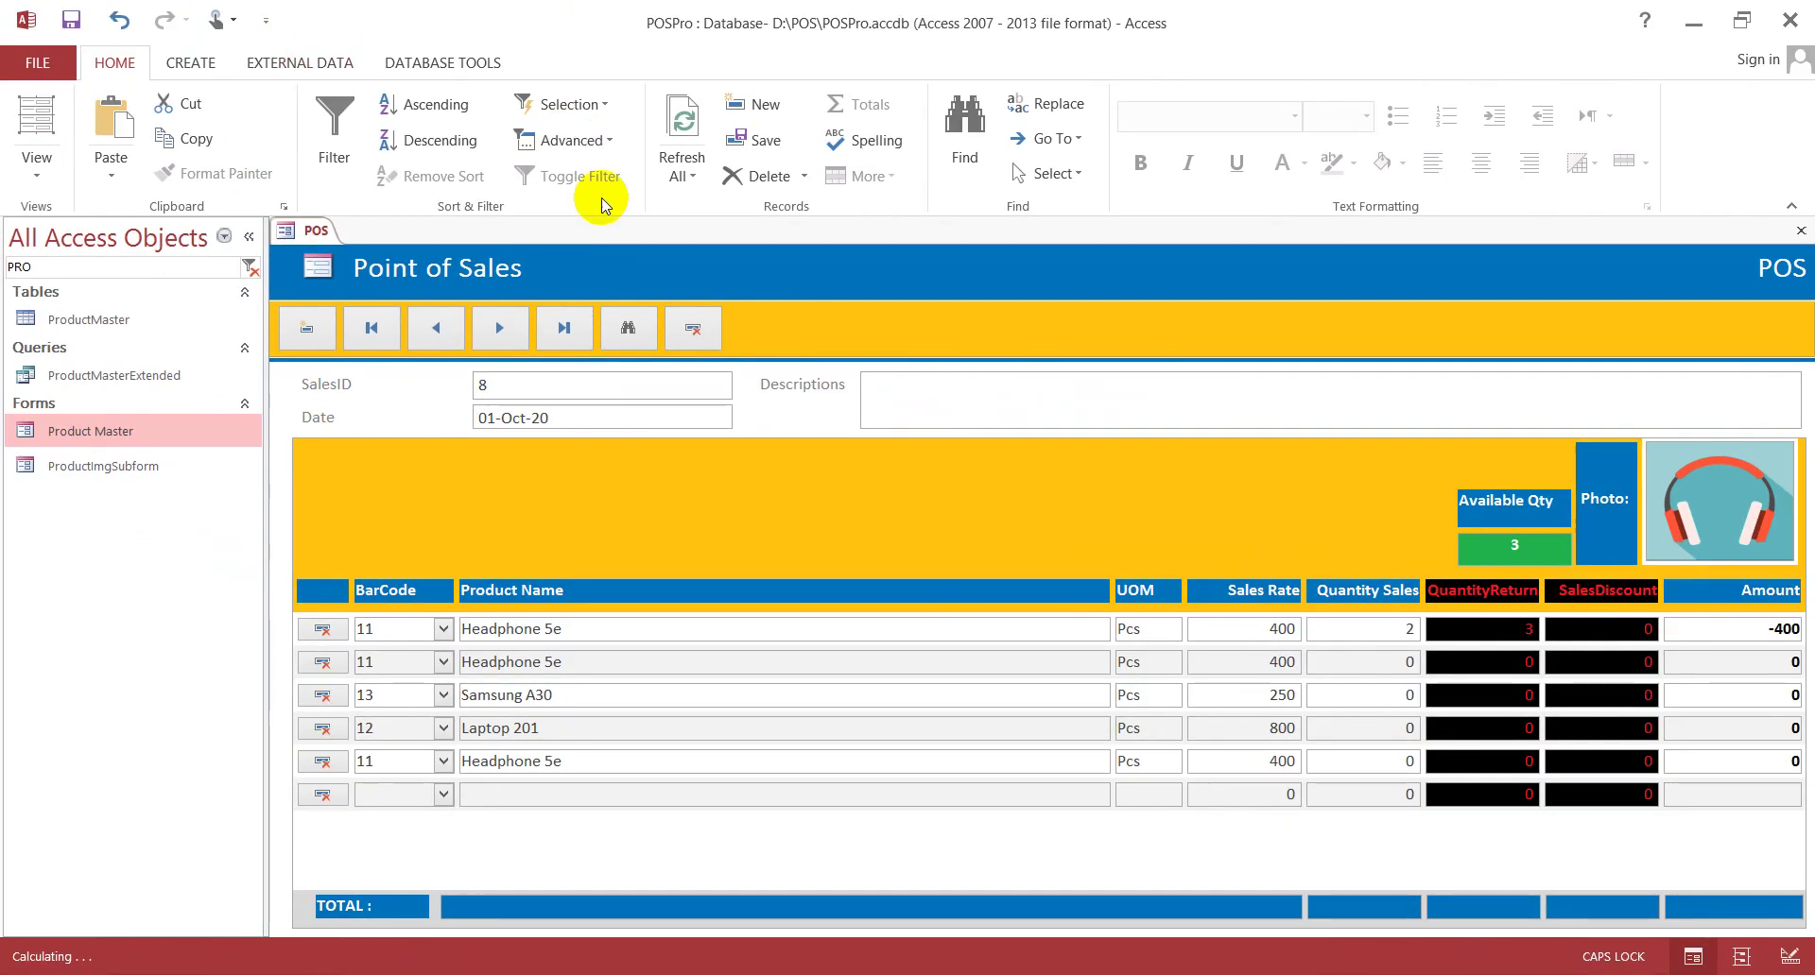
- Add a command button in the POS form's header, after the existing record buttons, in Design View
right_click(687, 271)
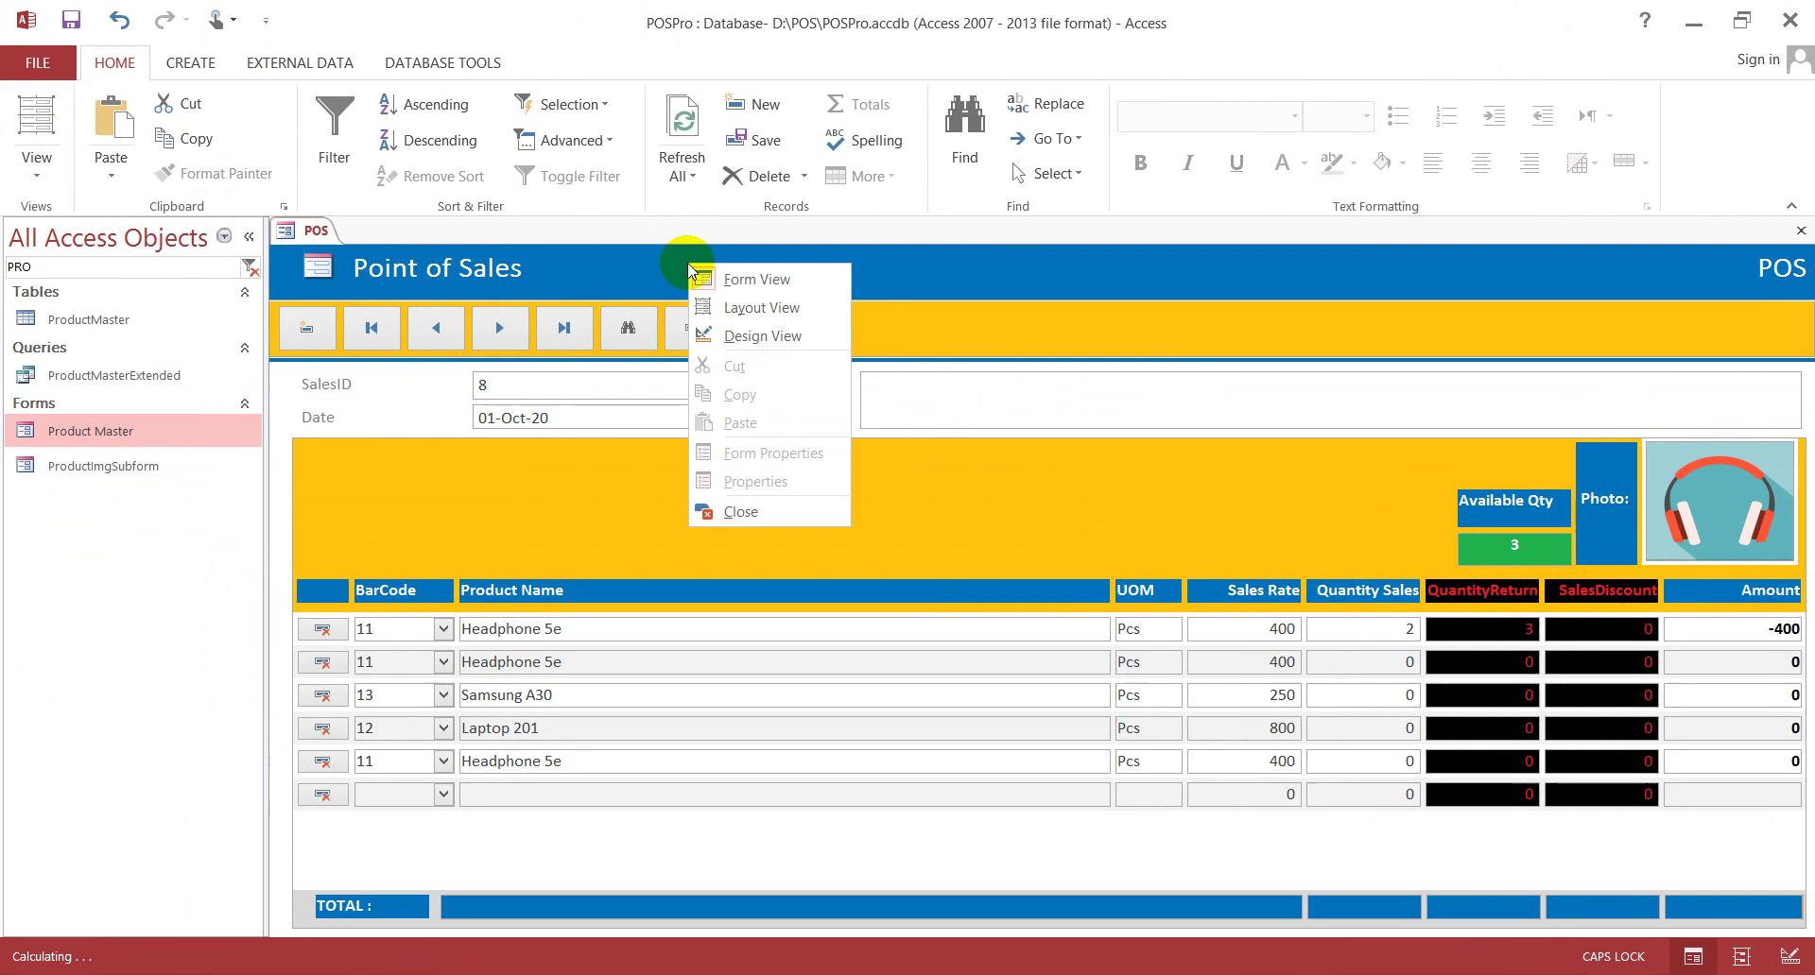
click(779, 339)
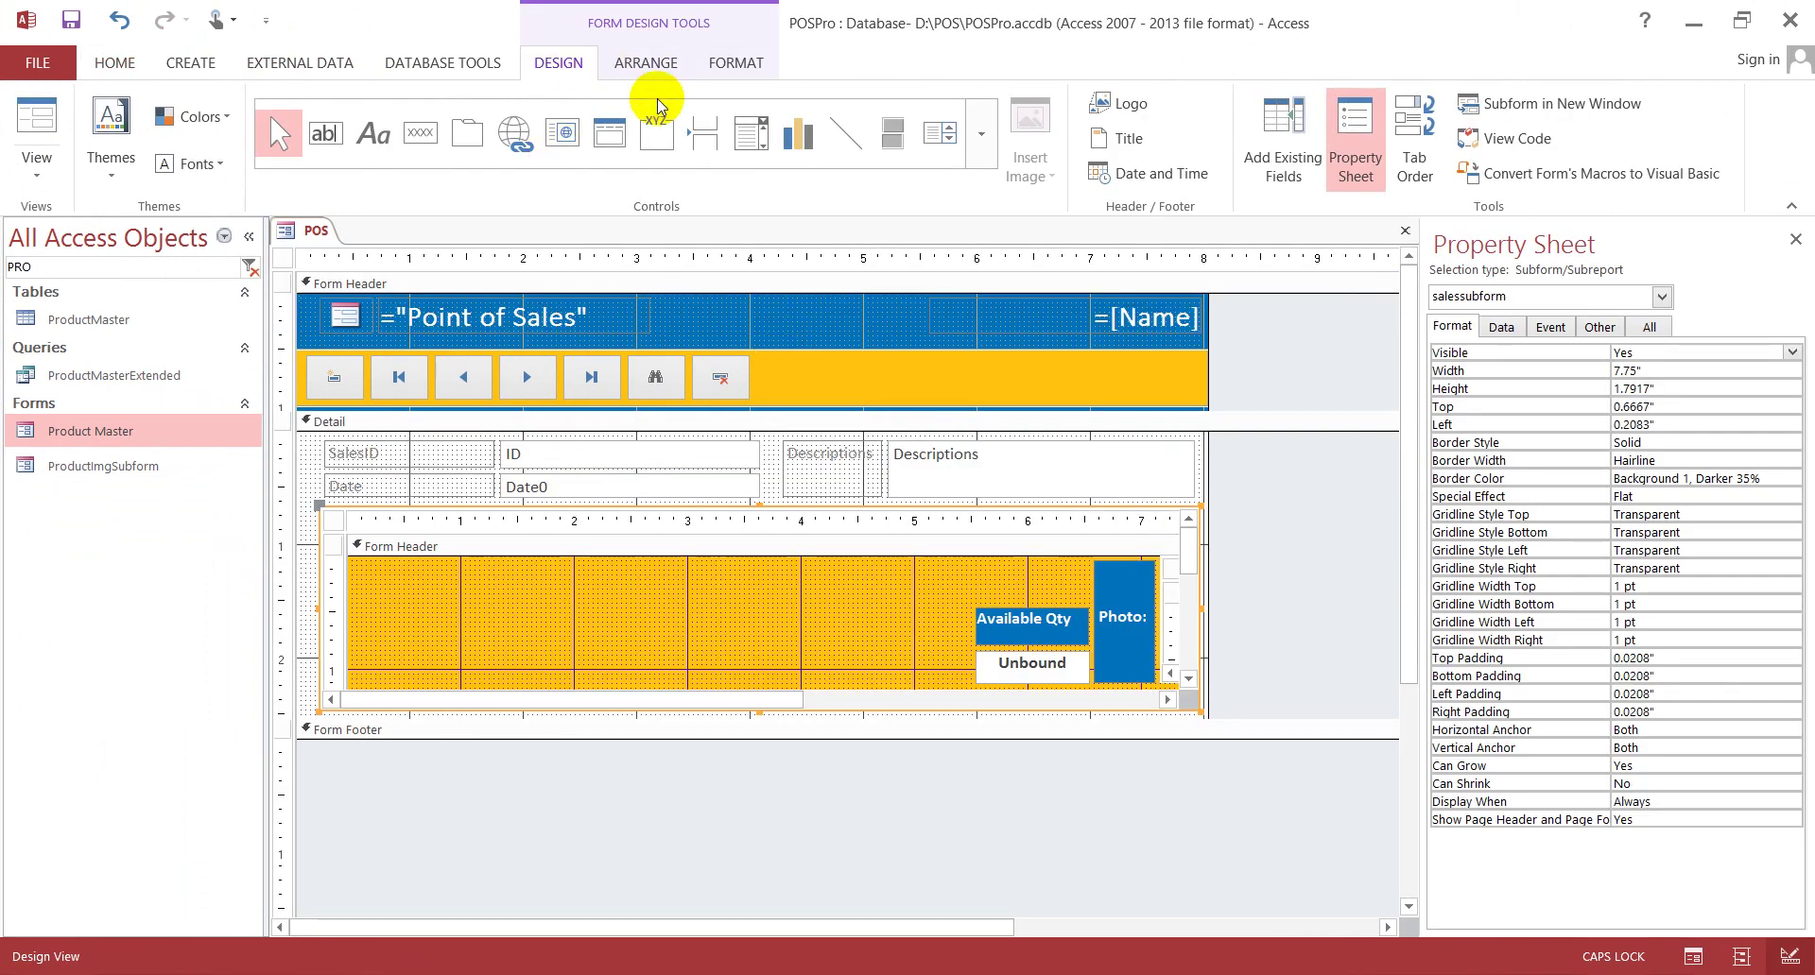
click(420, 135)
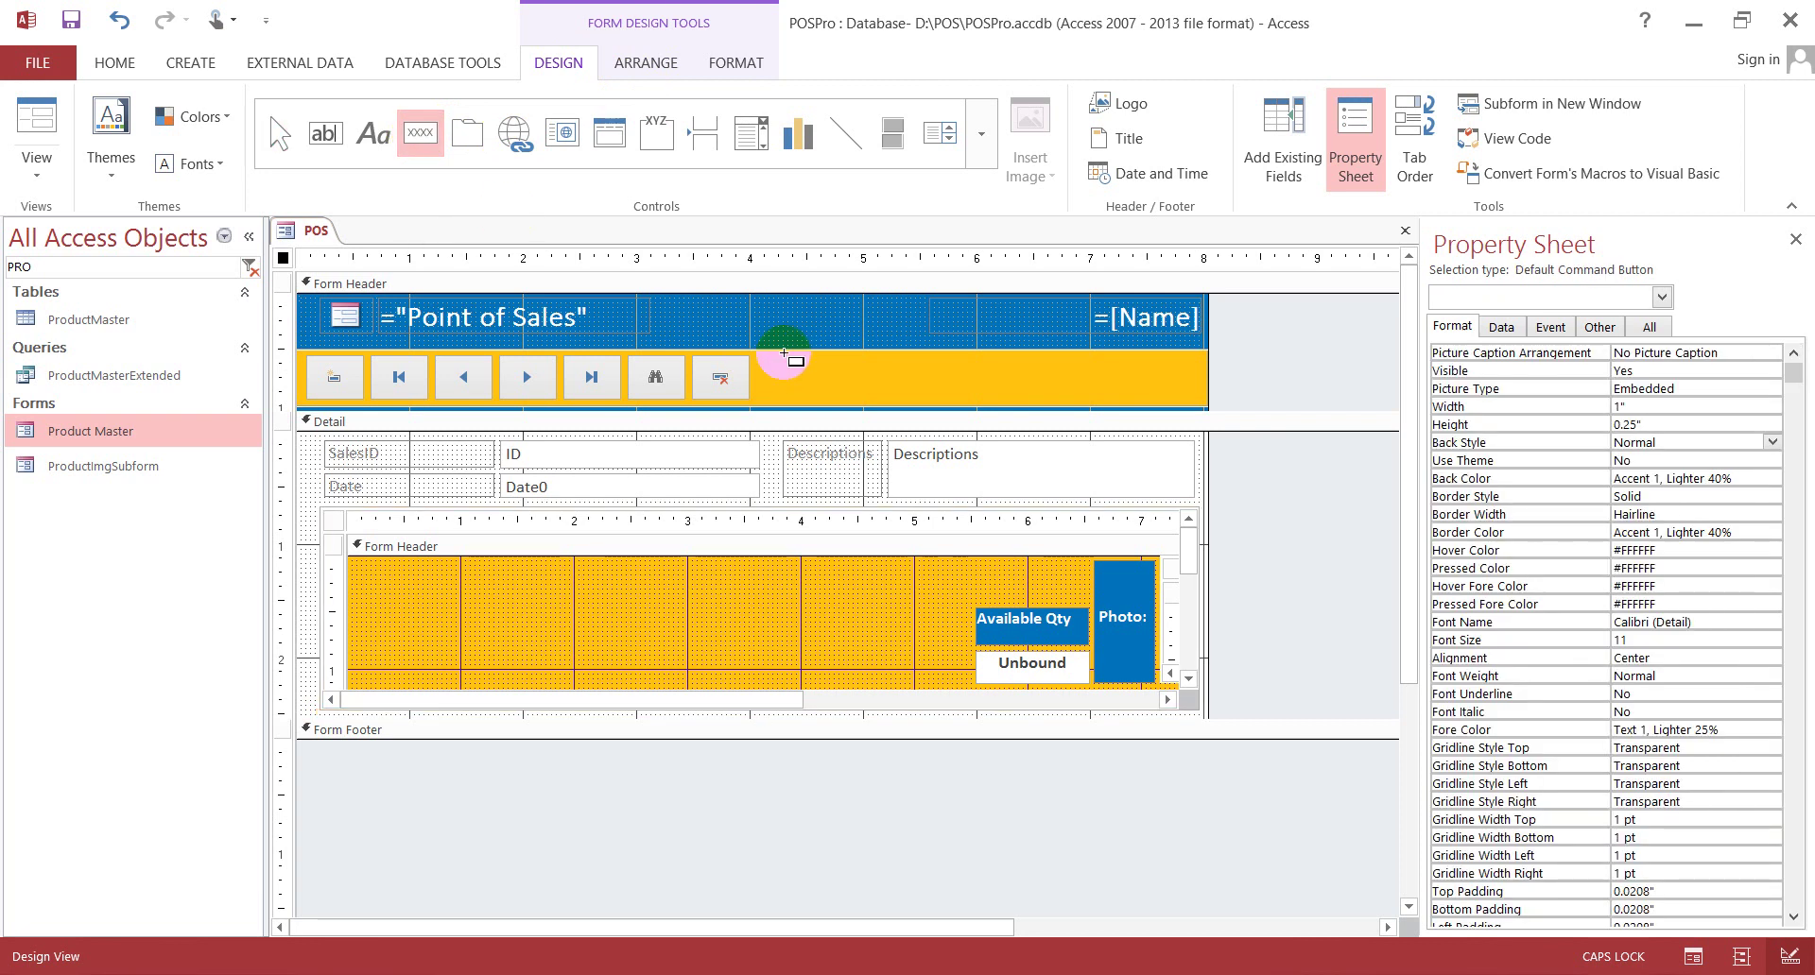
click(810, 376)
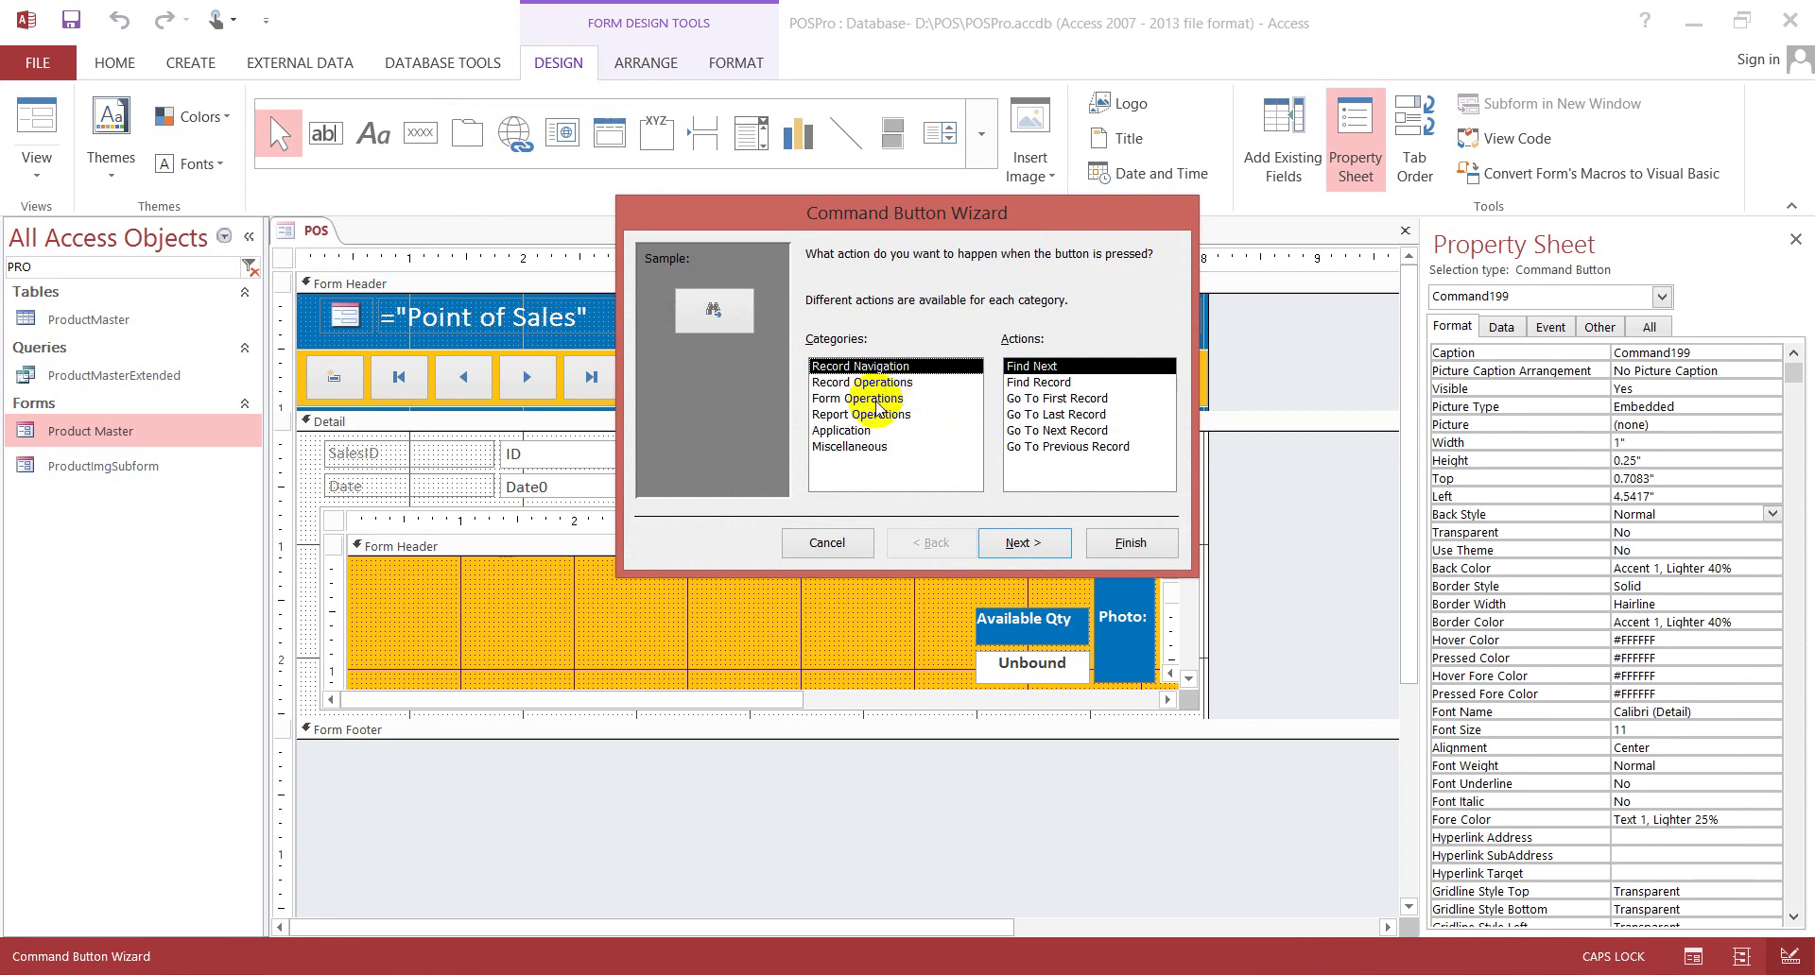
- Try to assign the Print Report action from the Report Operations category to the new button
click(877, 414)
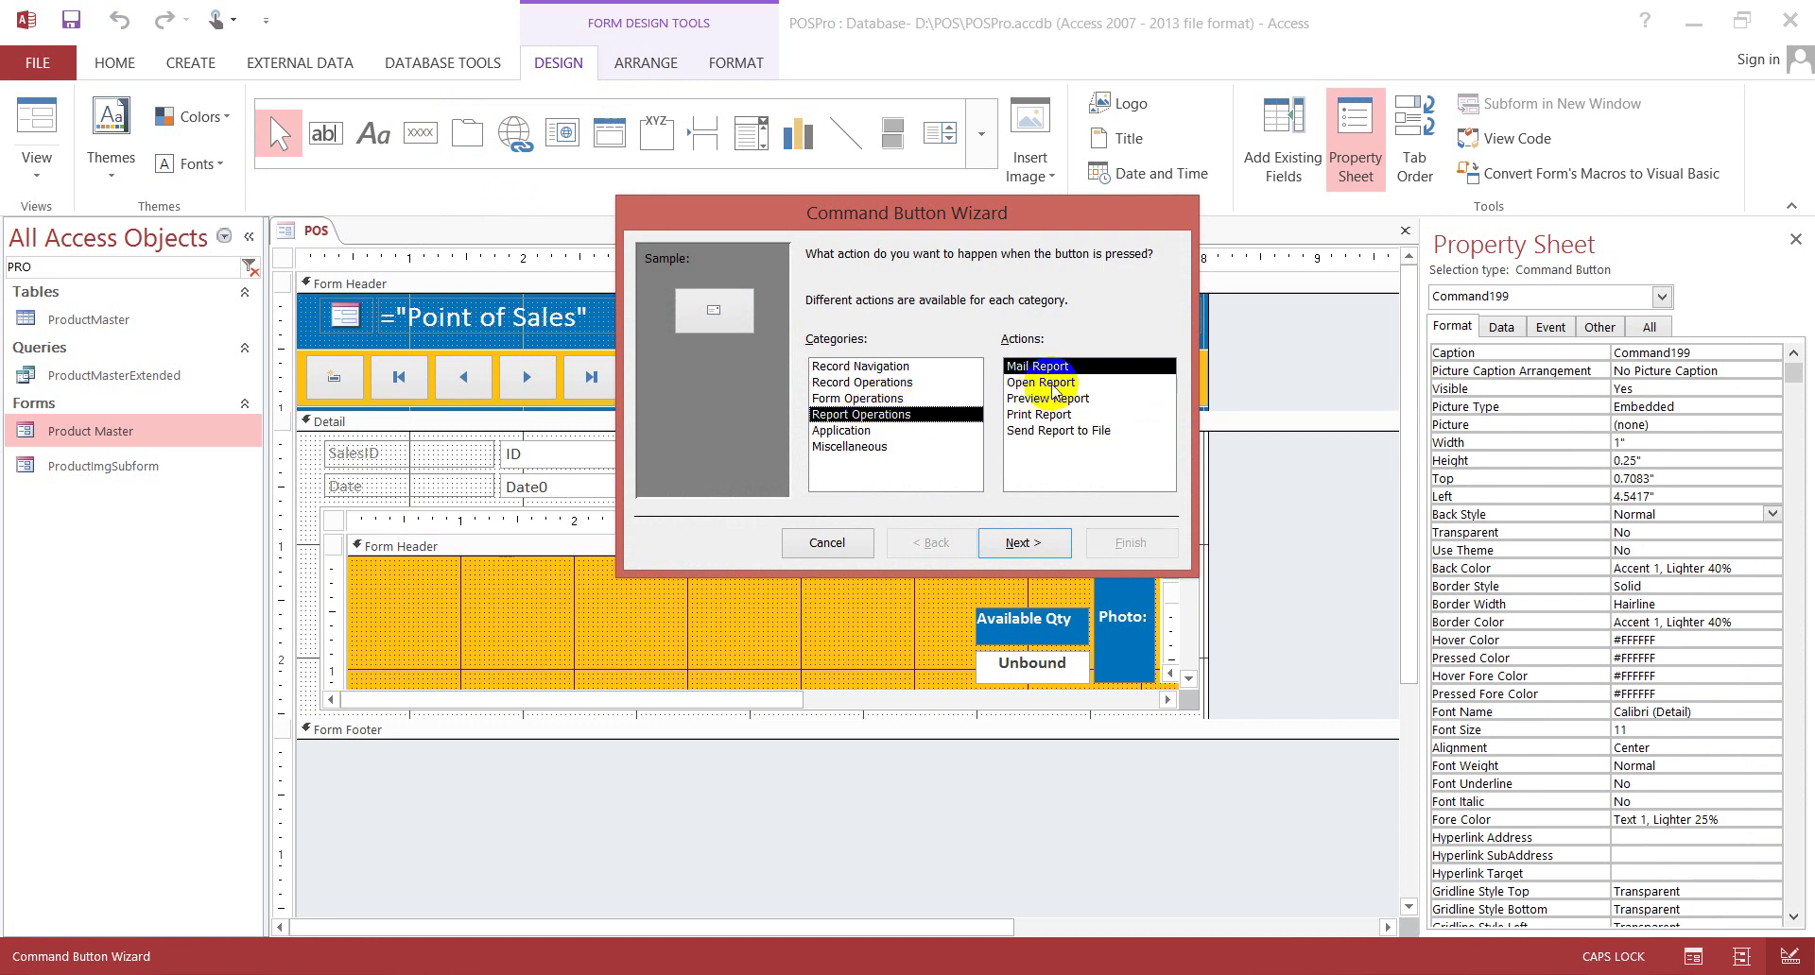
click(1059, 383)
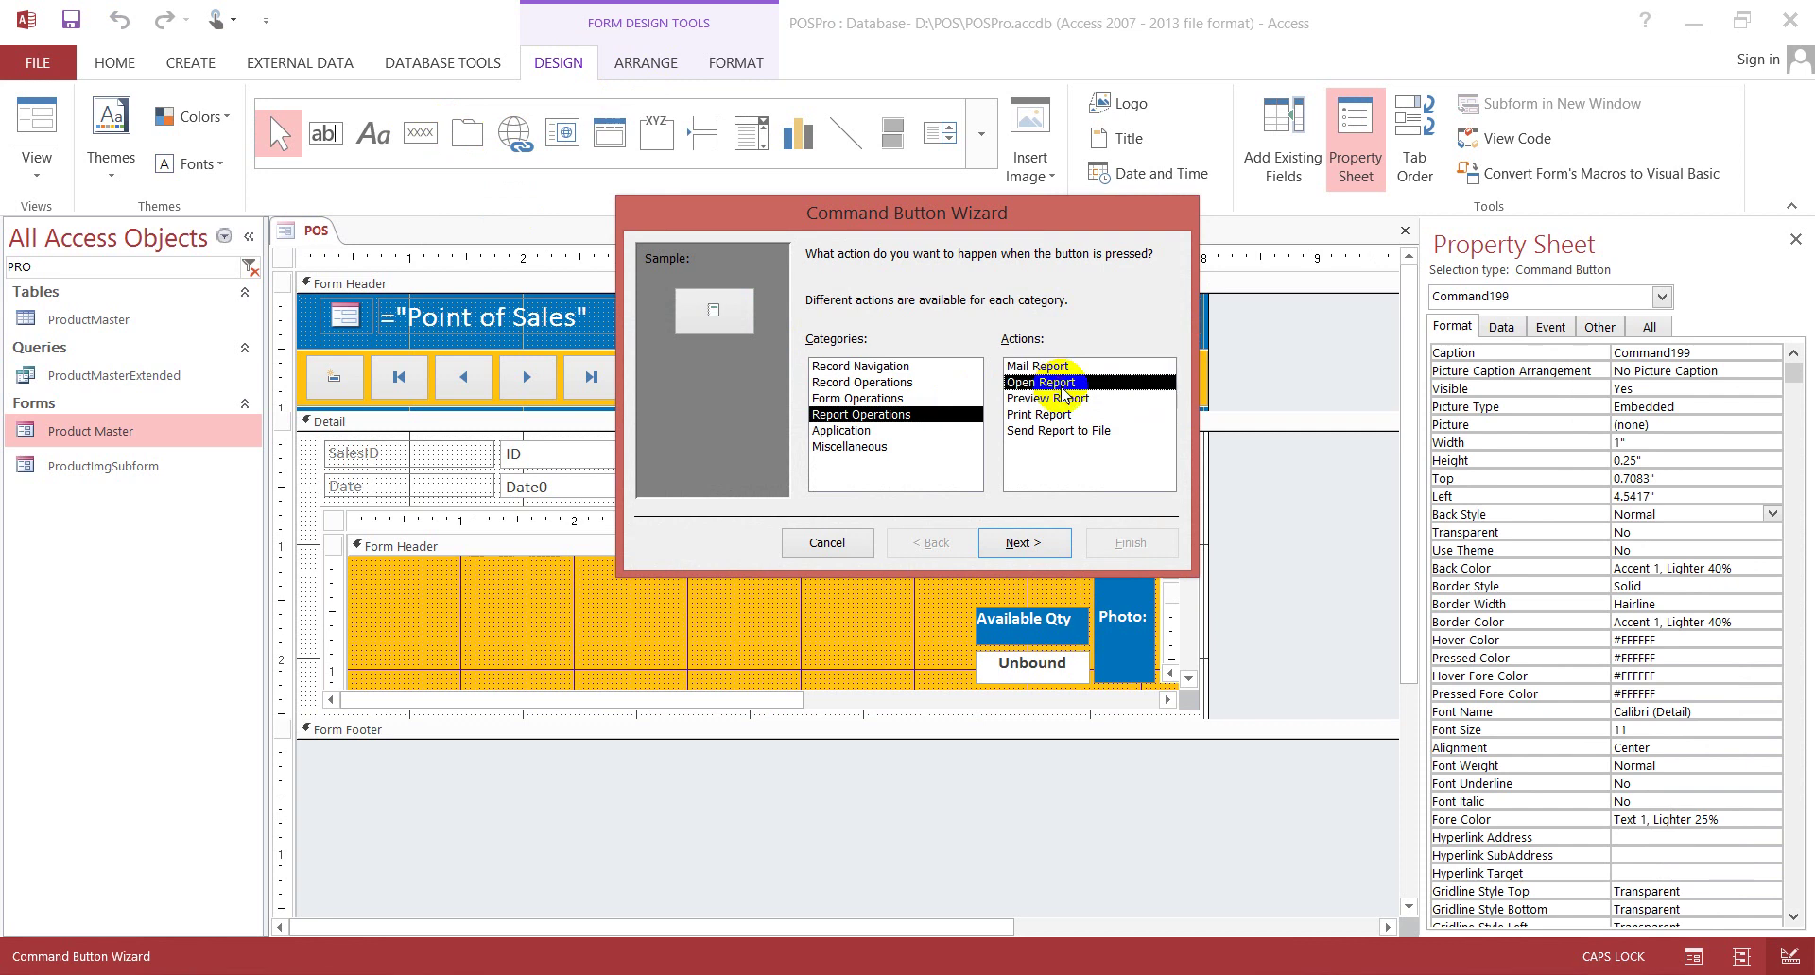
click(1040, 416)
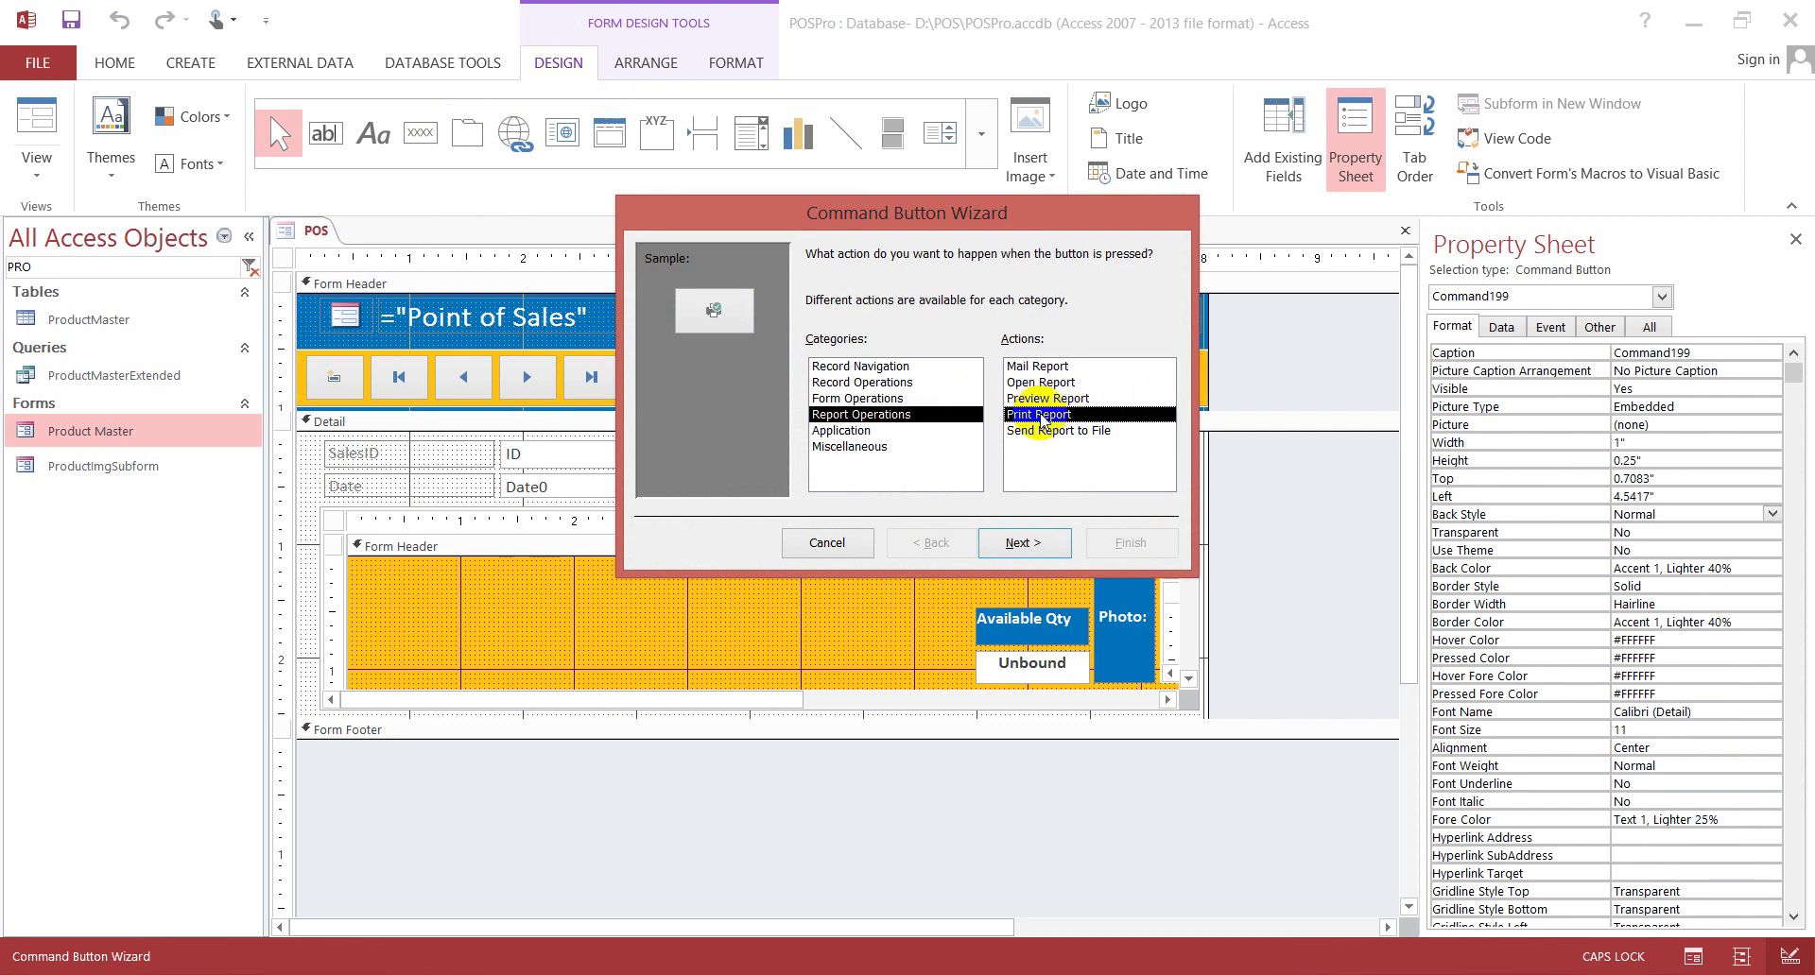
click(1065, 398)
click(1033, 416)
click(1024, 545)
click(1025, 545)
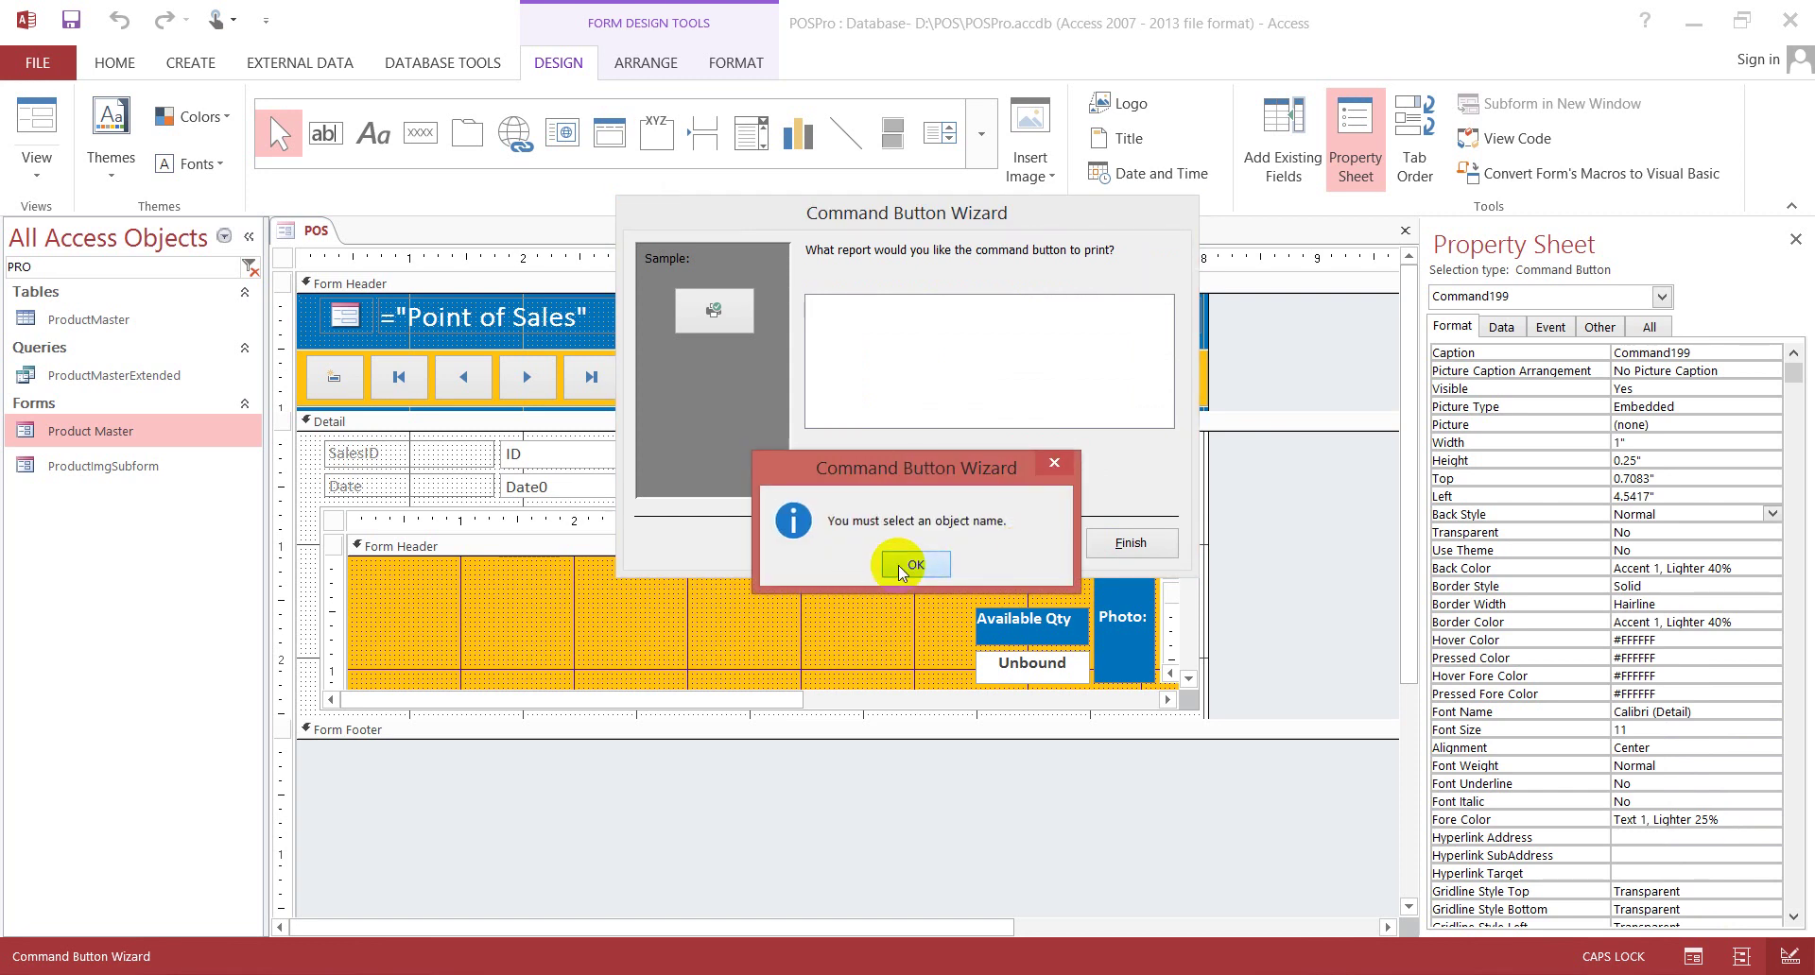
click(901, 567)
click(1027, 548)
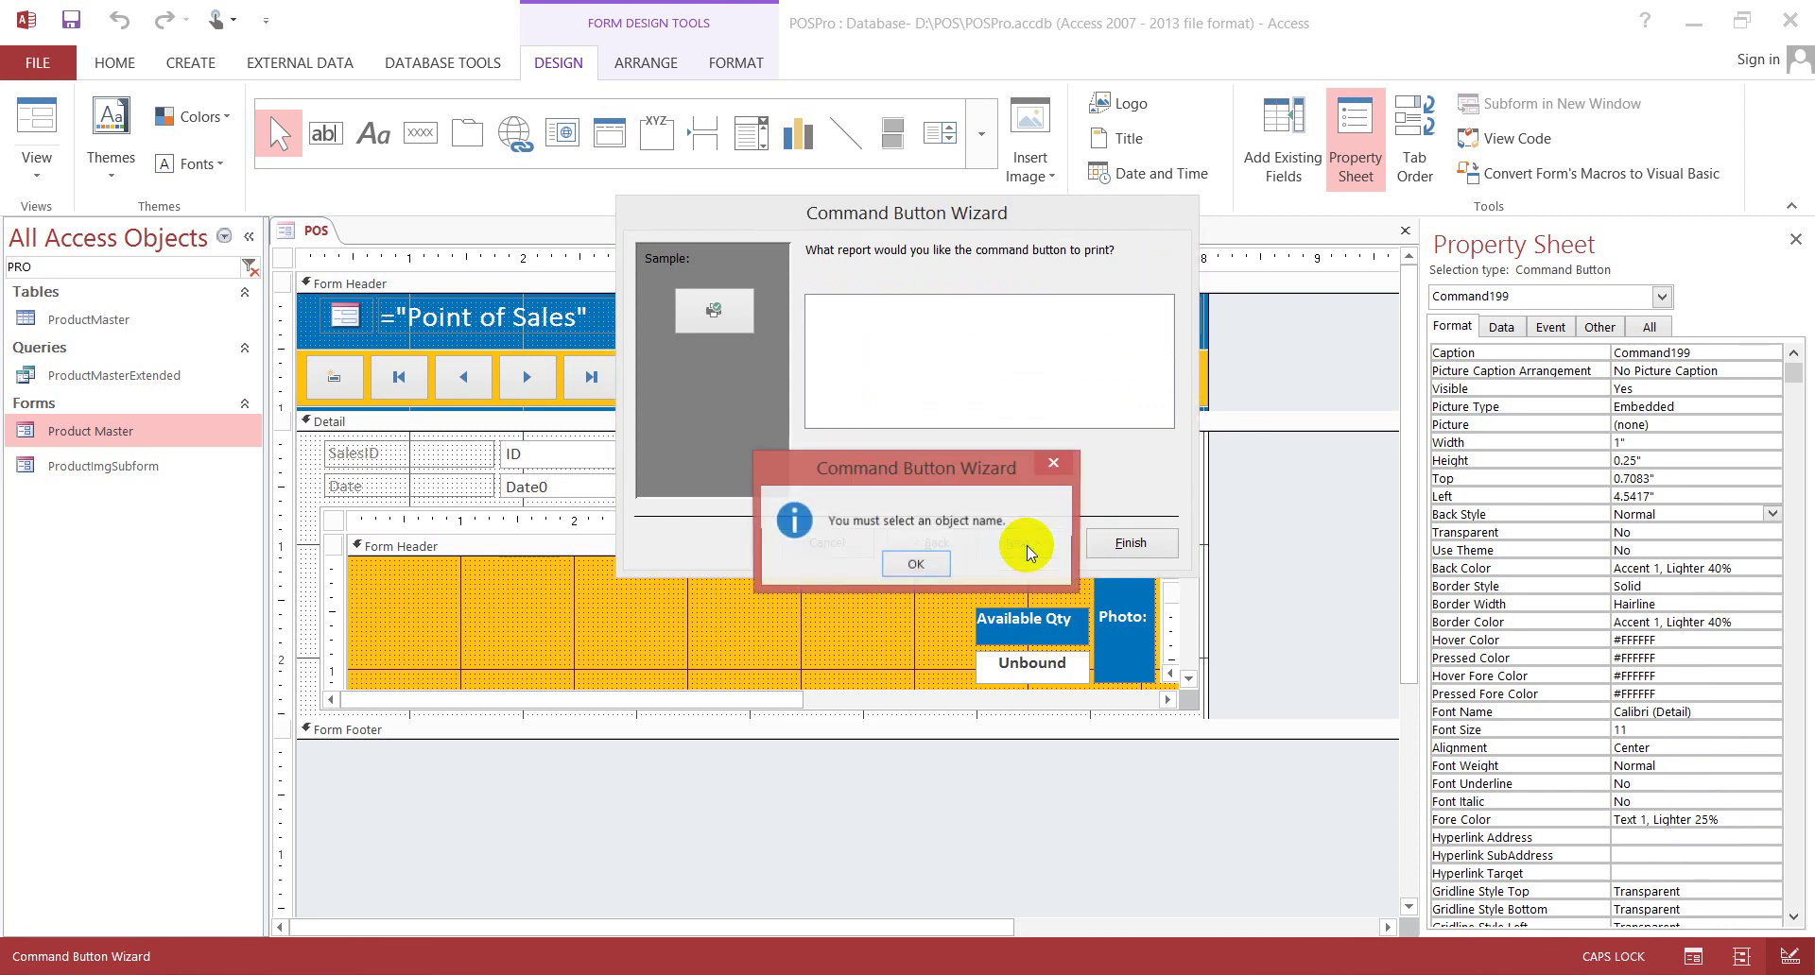
click(905, 565)
- Try the Preview Report action for the new button instead, and cancel the button wizard
click(934, 545)
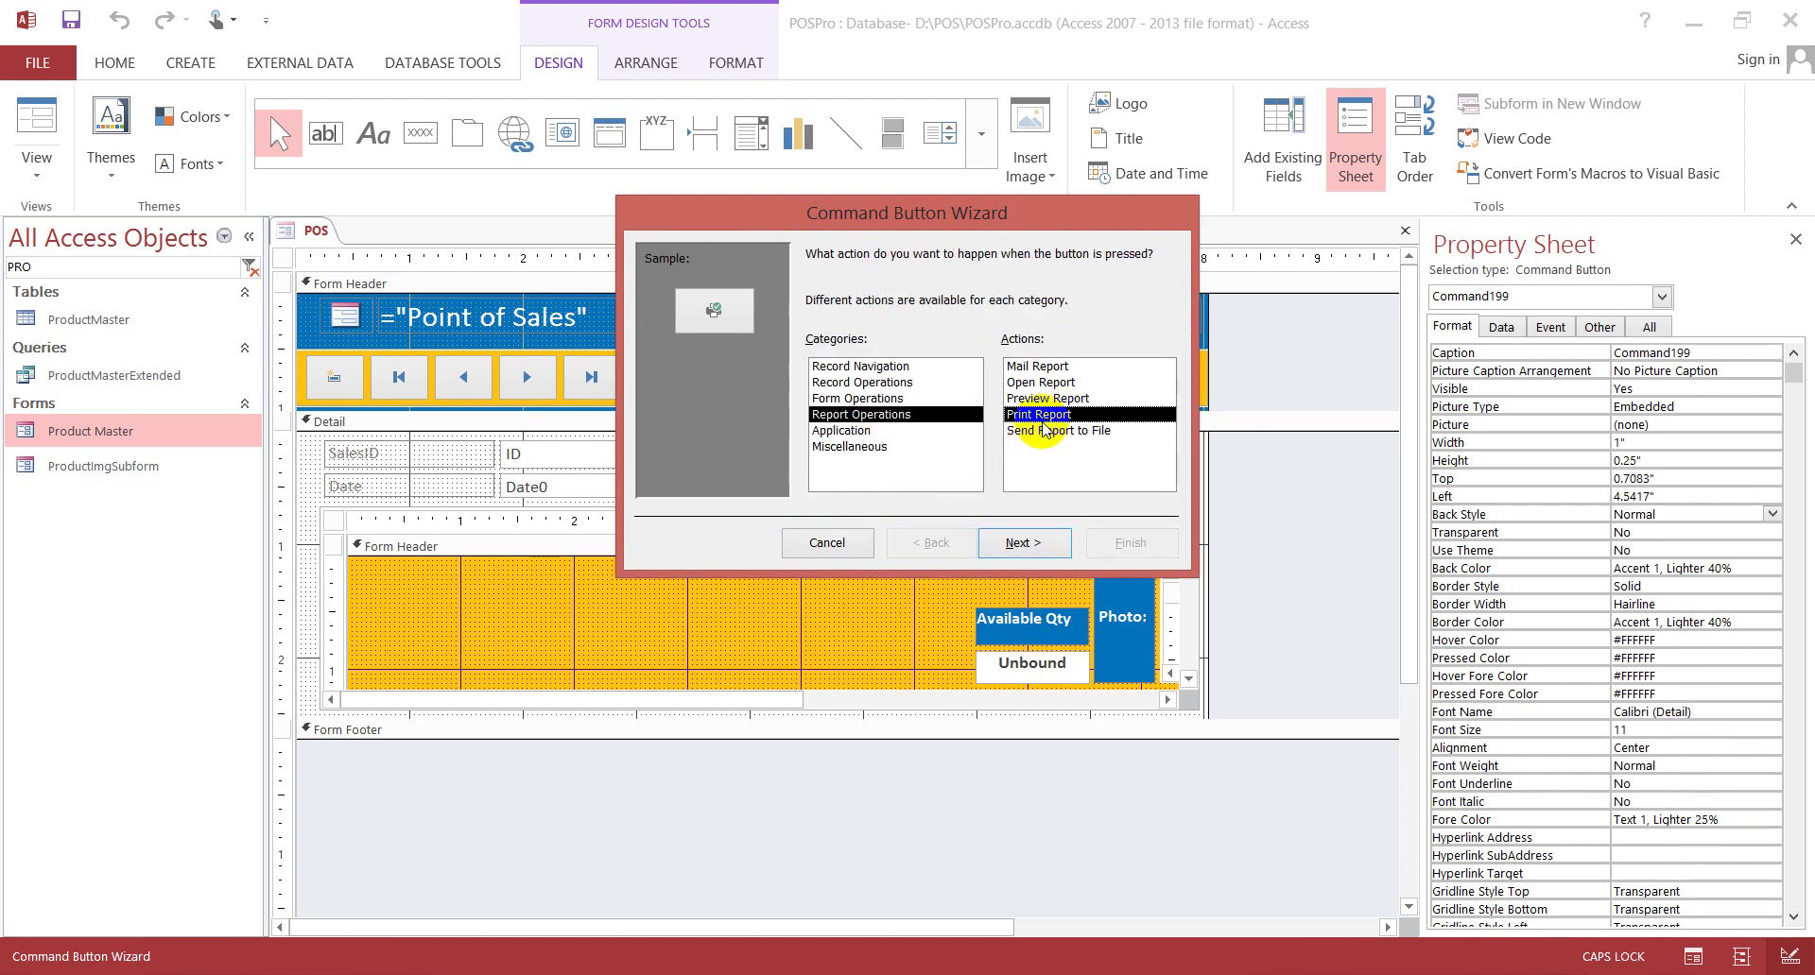
click(1032, 399)
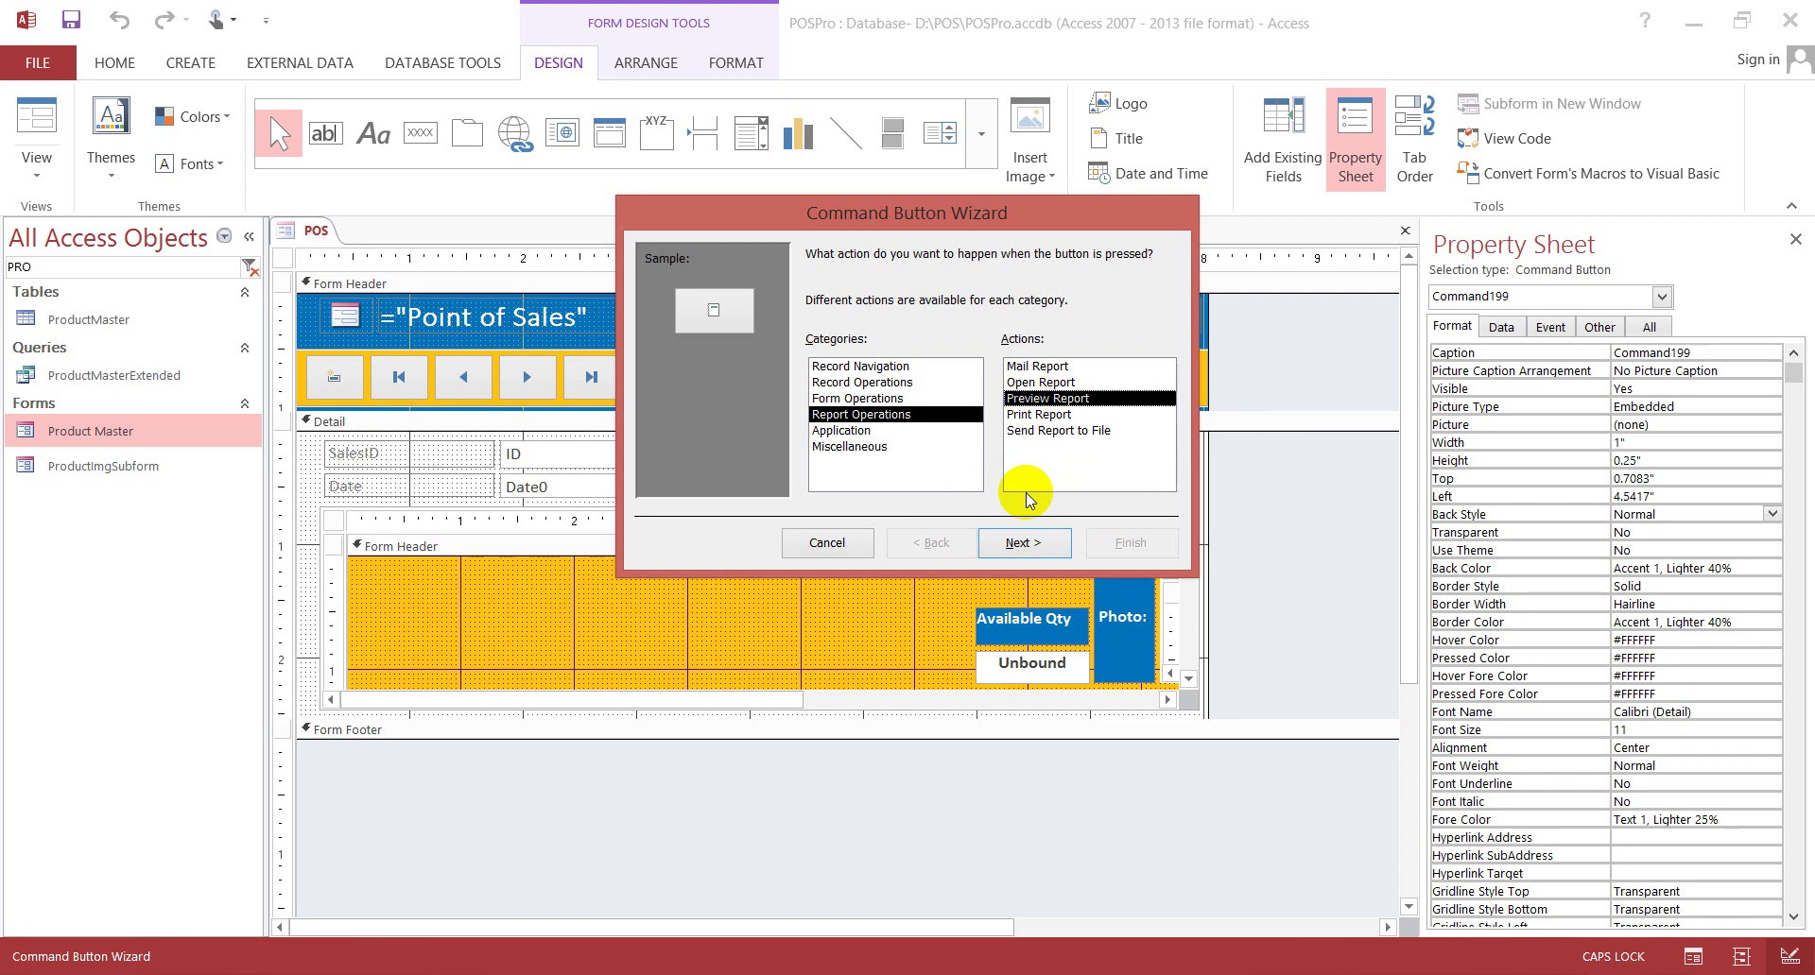
click(1025, 543)
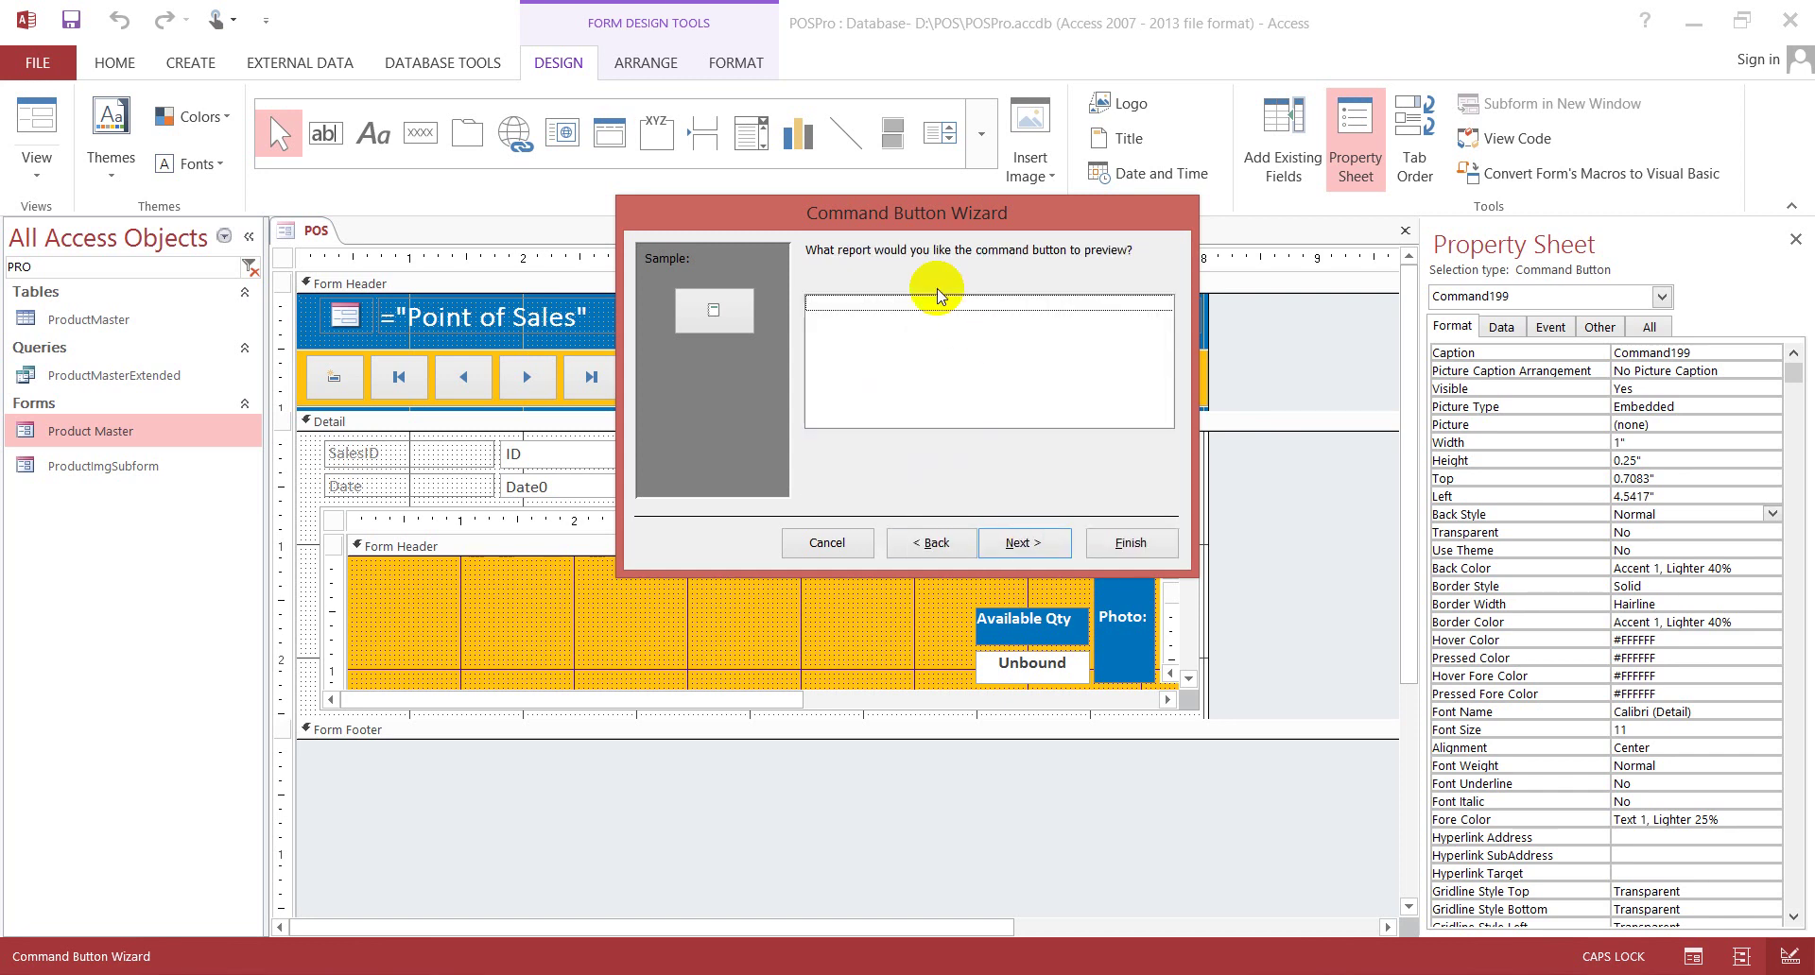
click(837, 546)
- Align the new button beside the last header button at 0.4" high and caption it PRINT
click(859, 374)
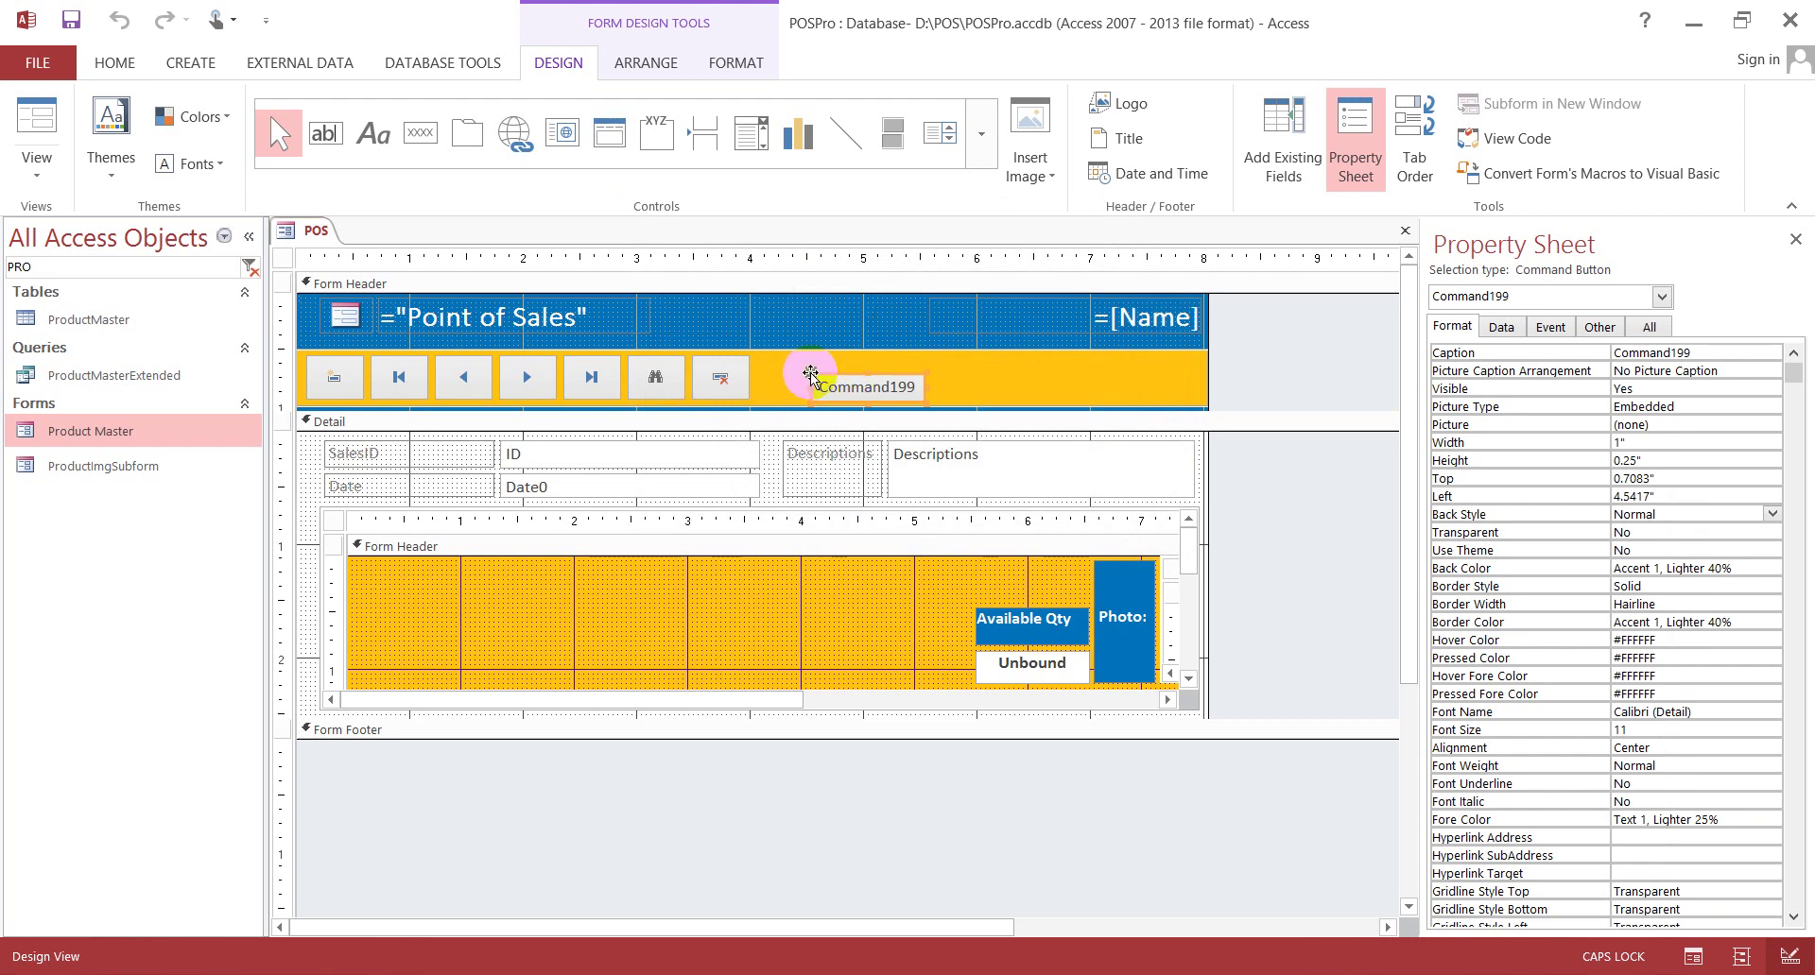
drag(806, 372, 749, 360)
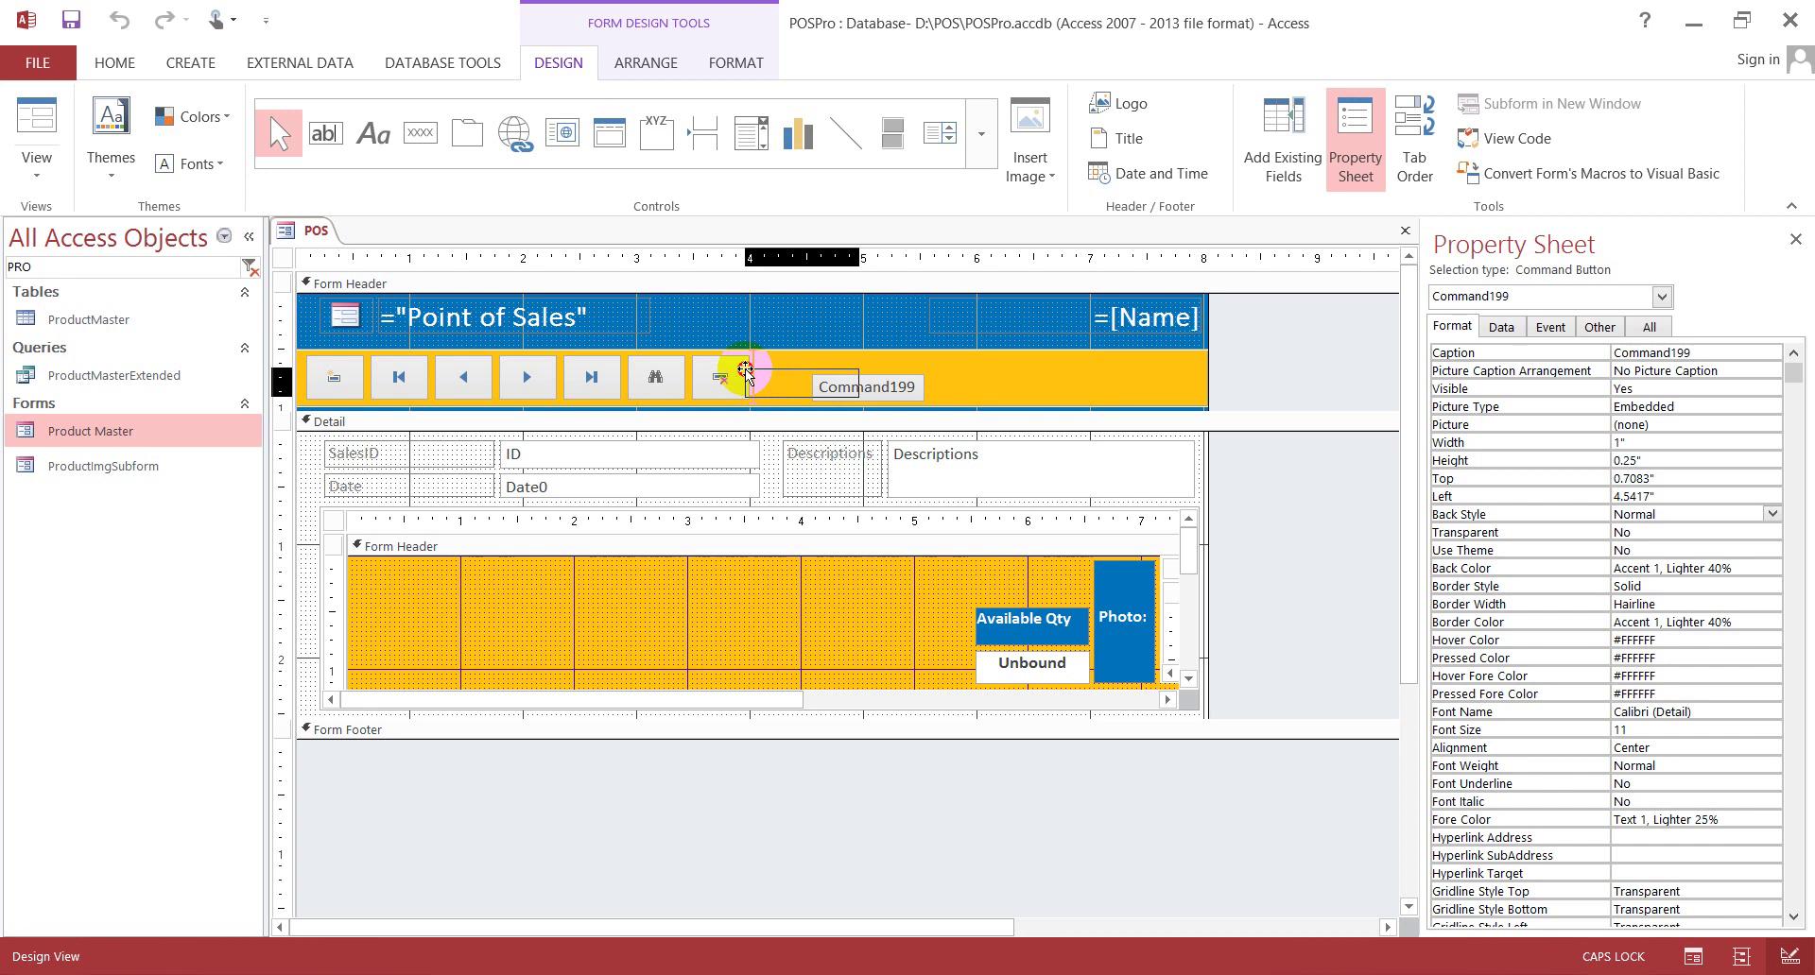
drag(745, 372, 745, 370)
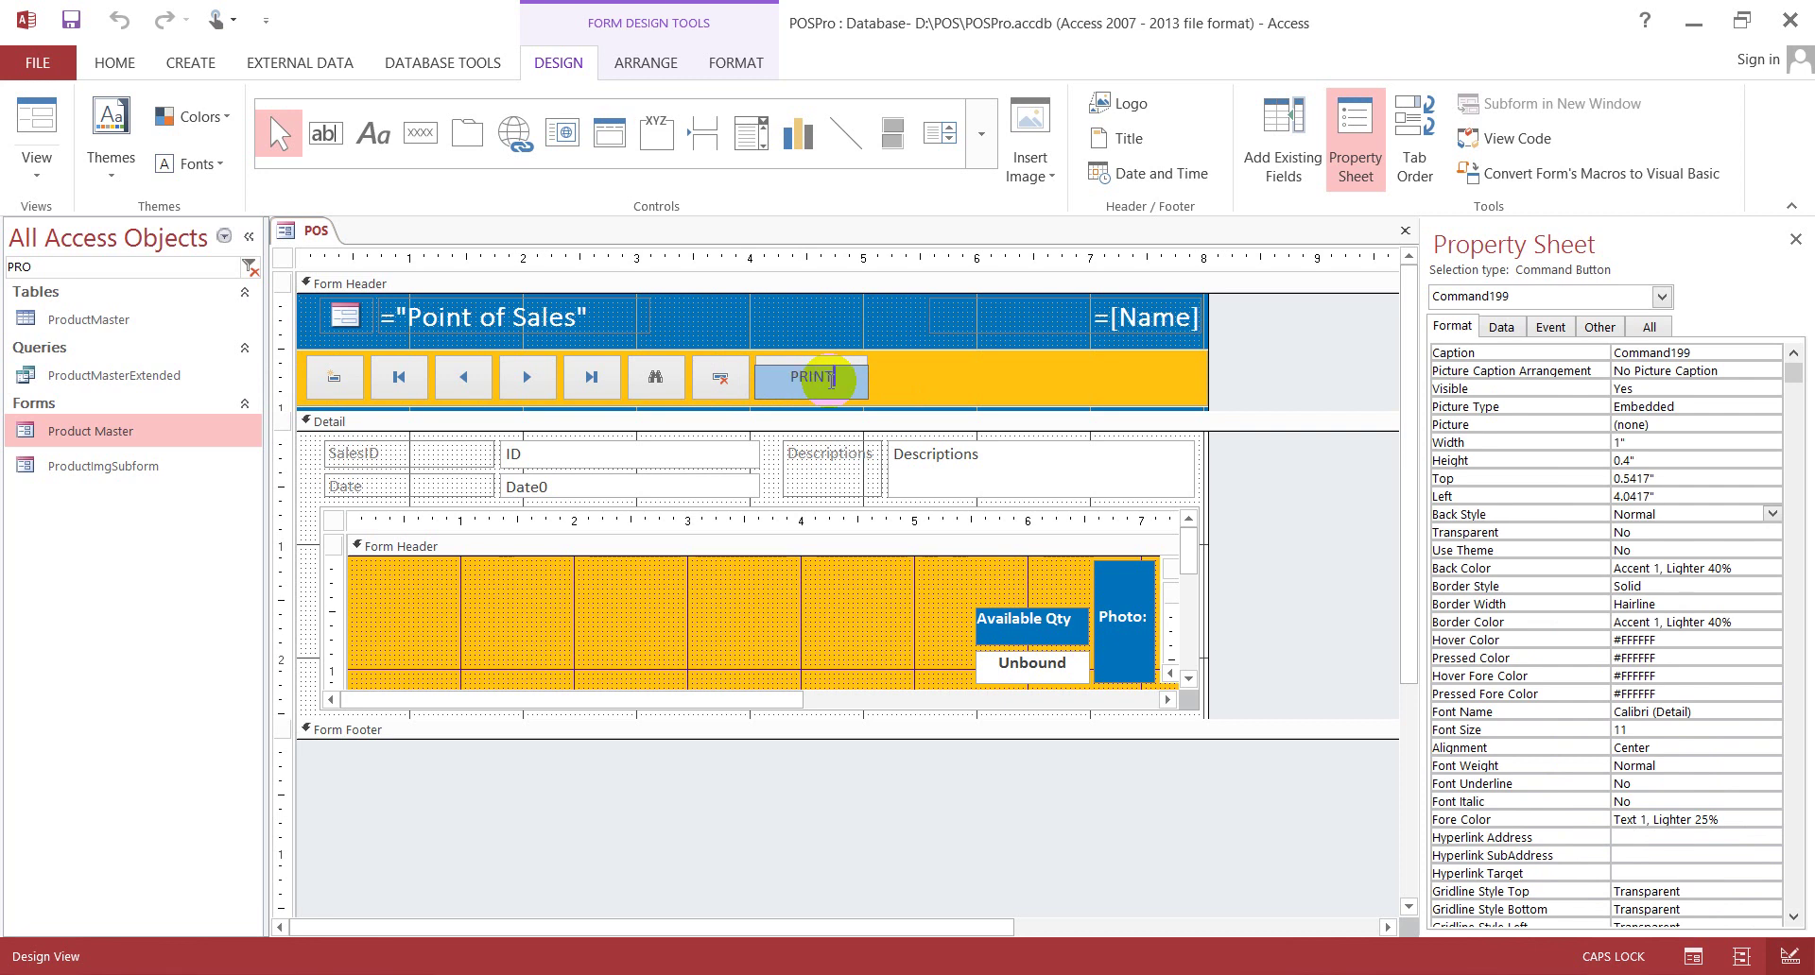
click(983, 395)
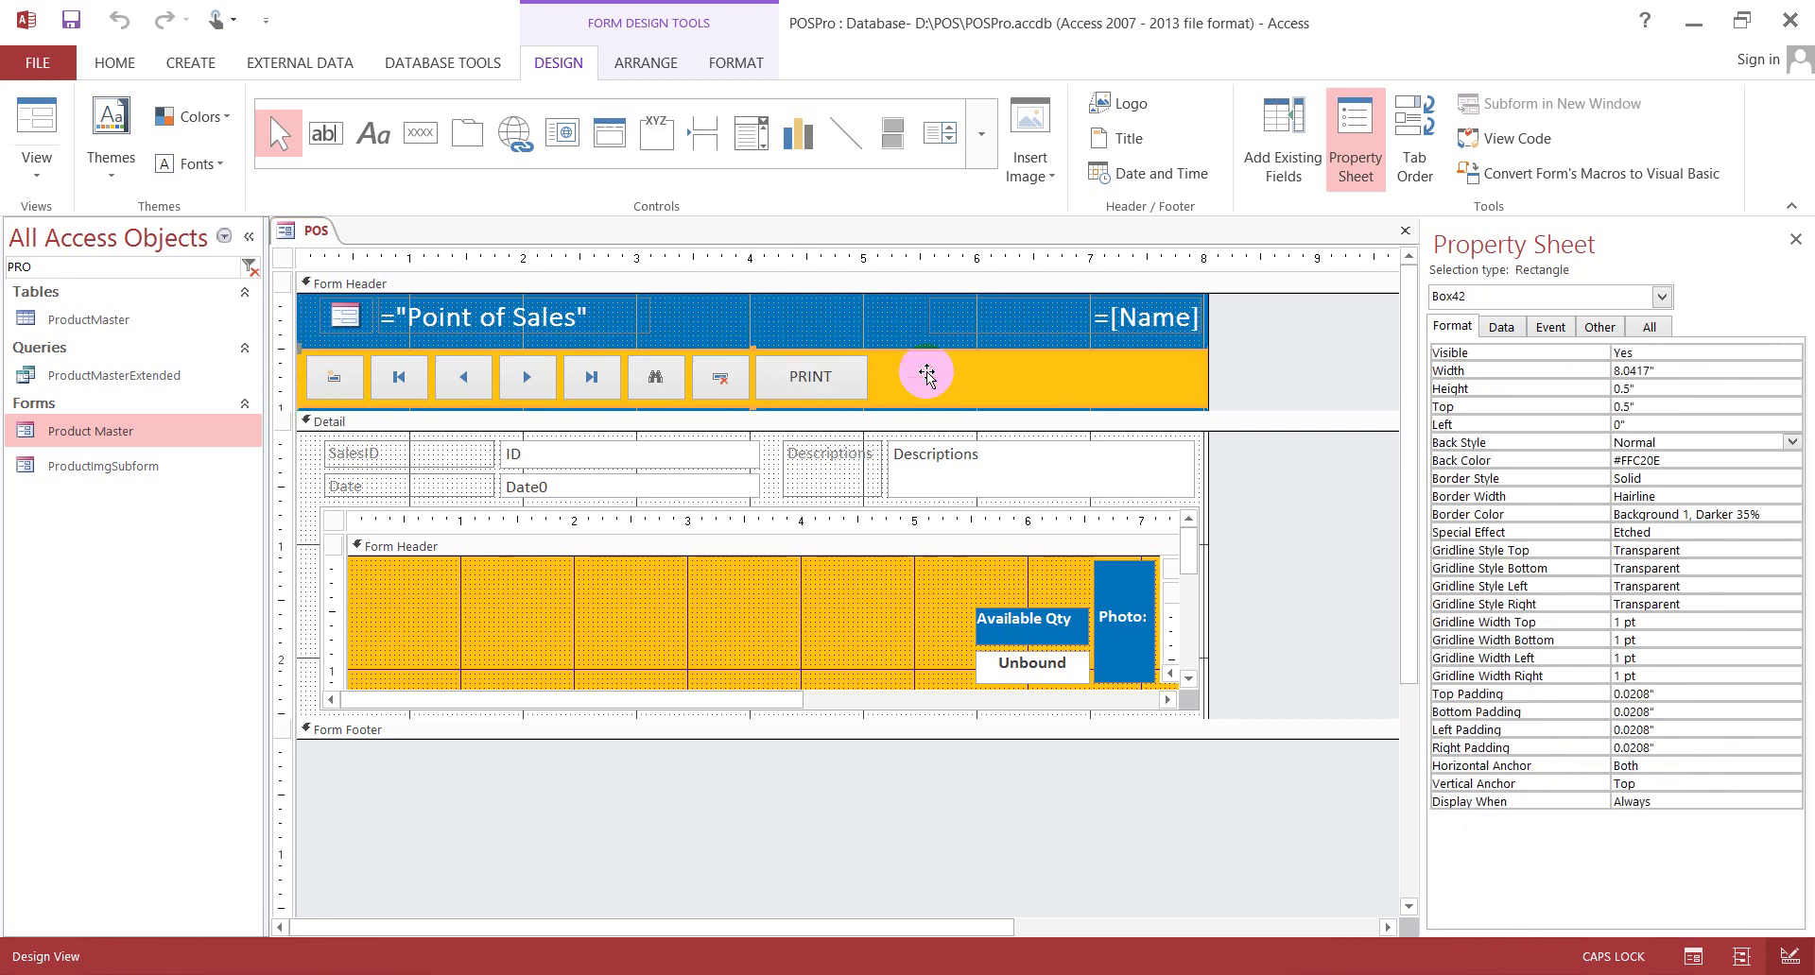
click(1311, 397)
- Narrow the PRINT button to about 0.54" wide
click(841, 379)
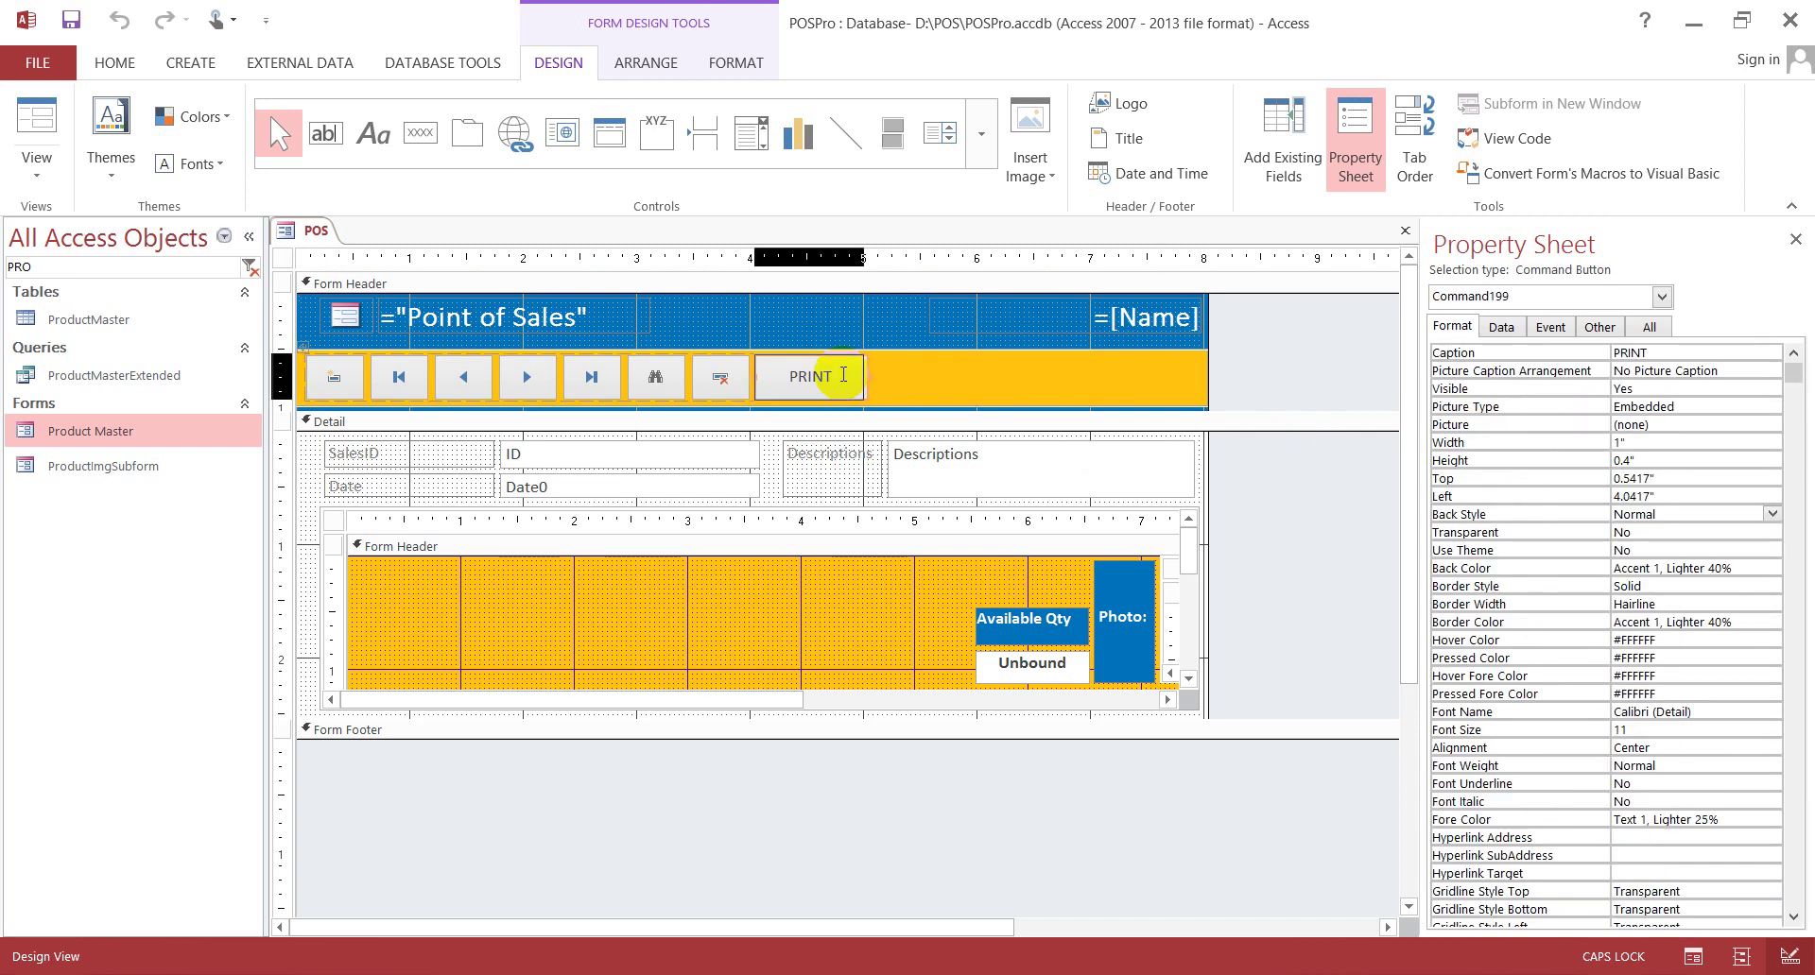
double_click(842, 376)
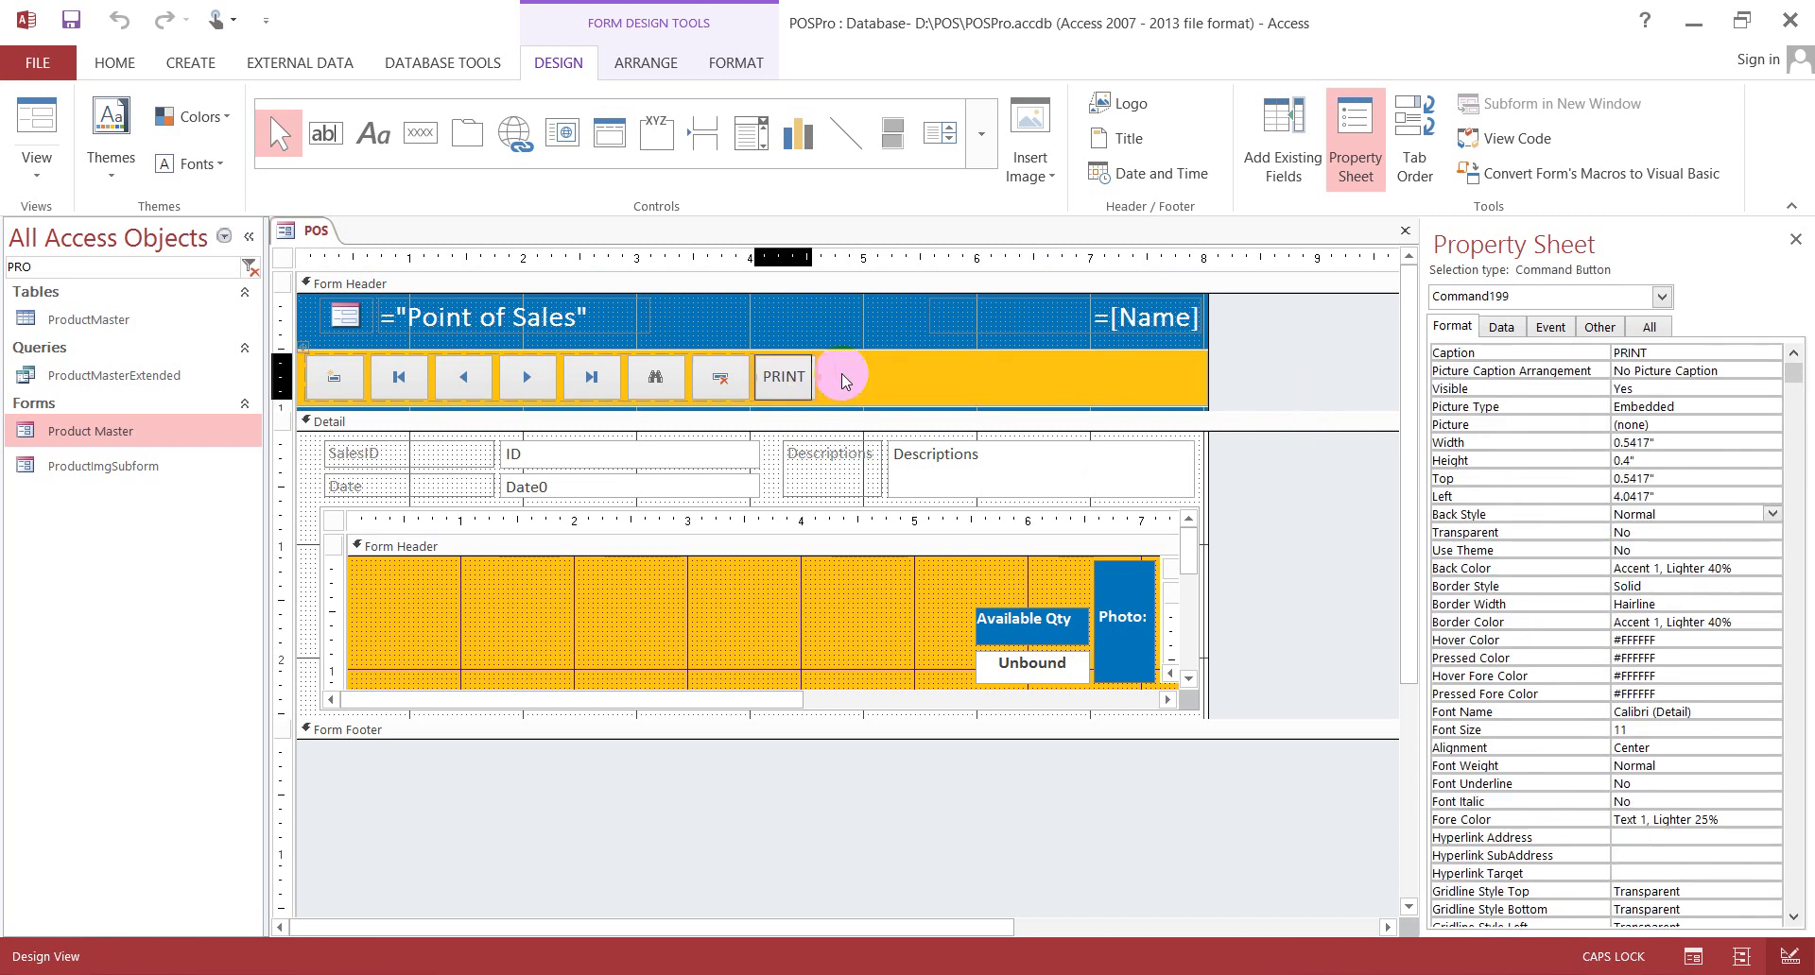
key(shift+Right)
click(1328, 362)
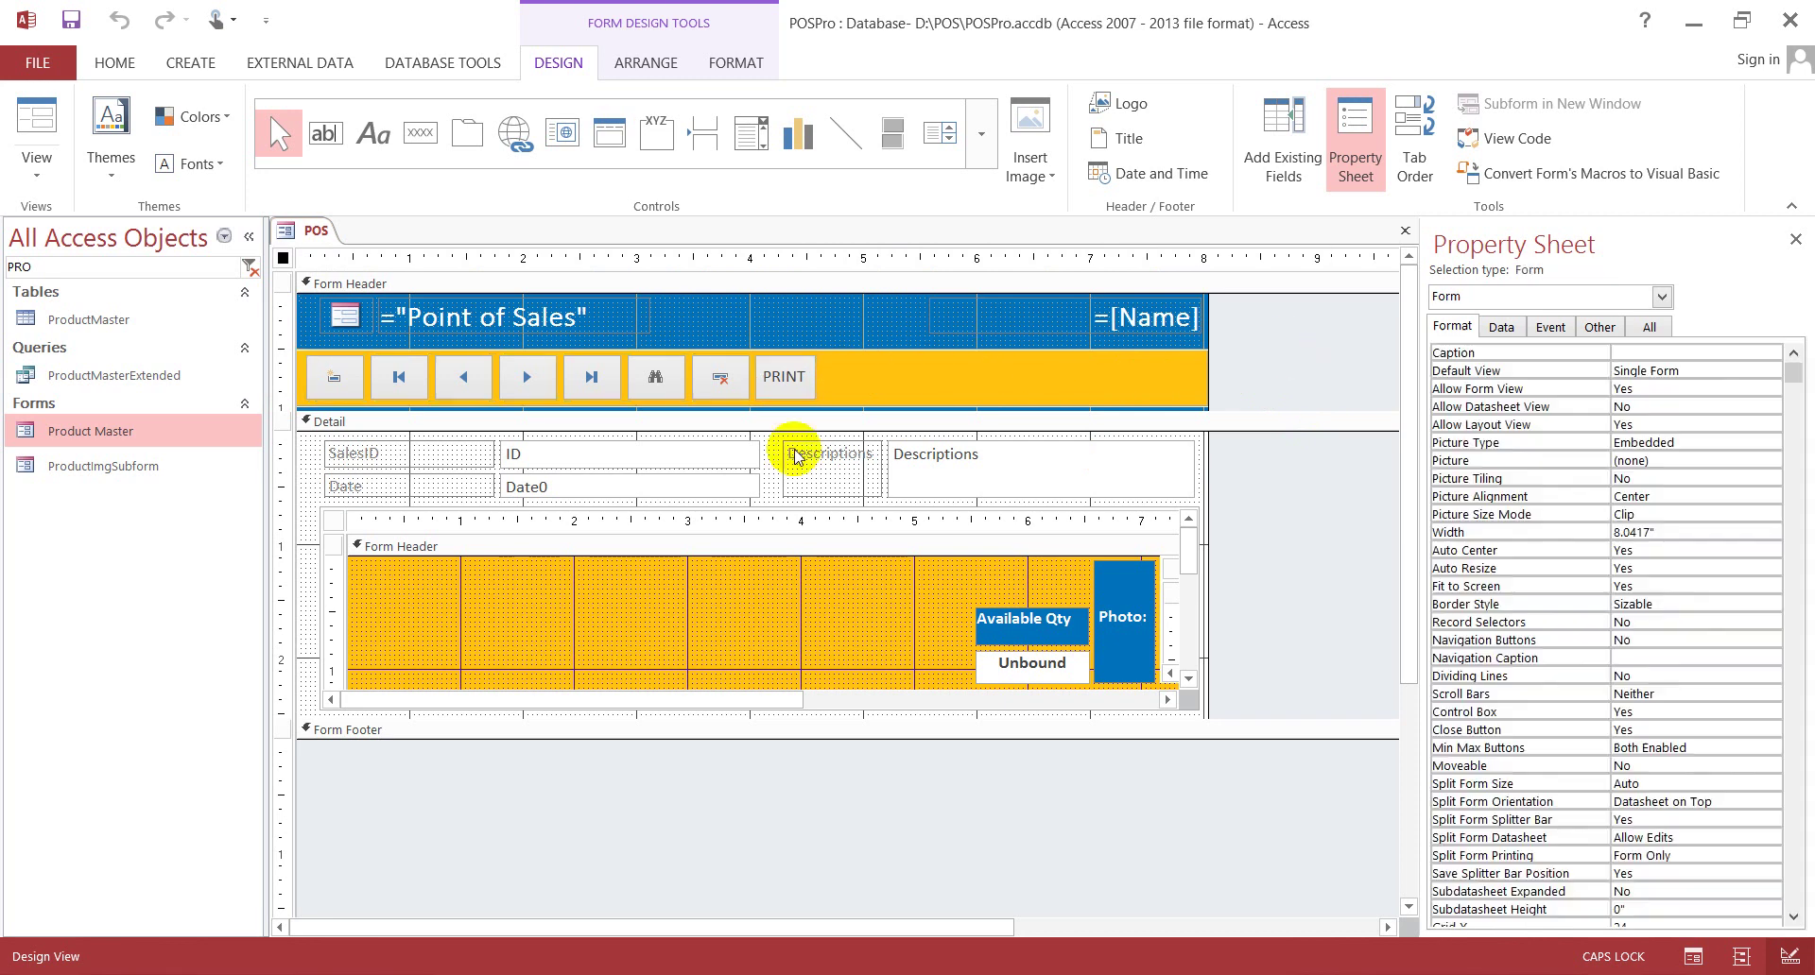
- Set the PRINT button's picture to the built-in Printer image
click(791, 377)
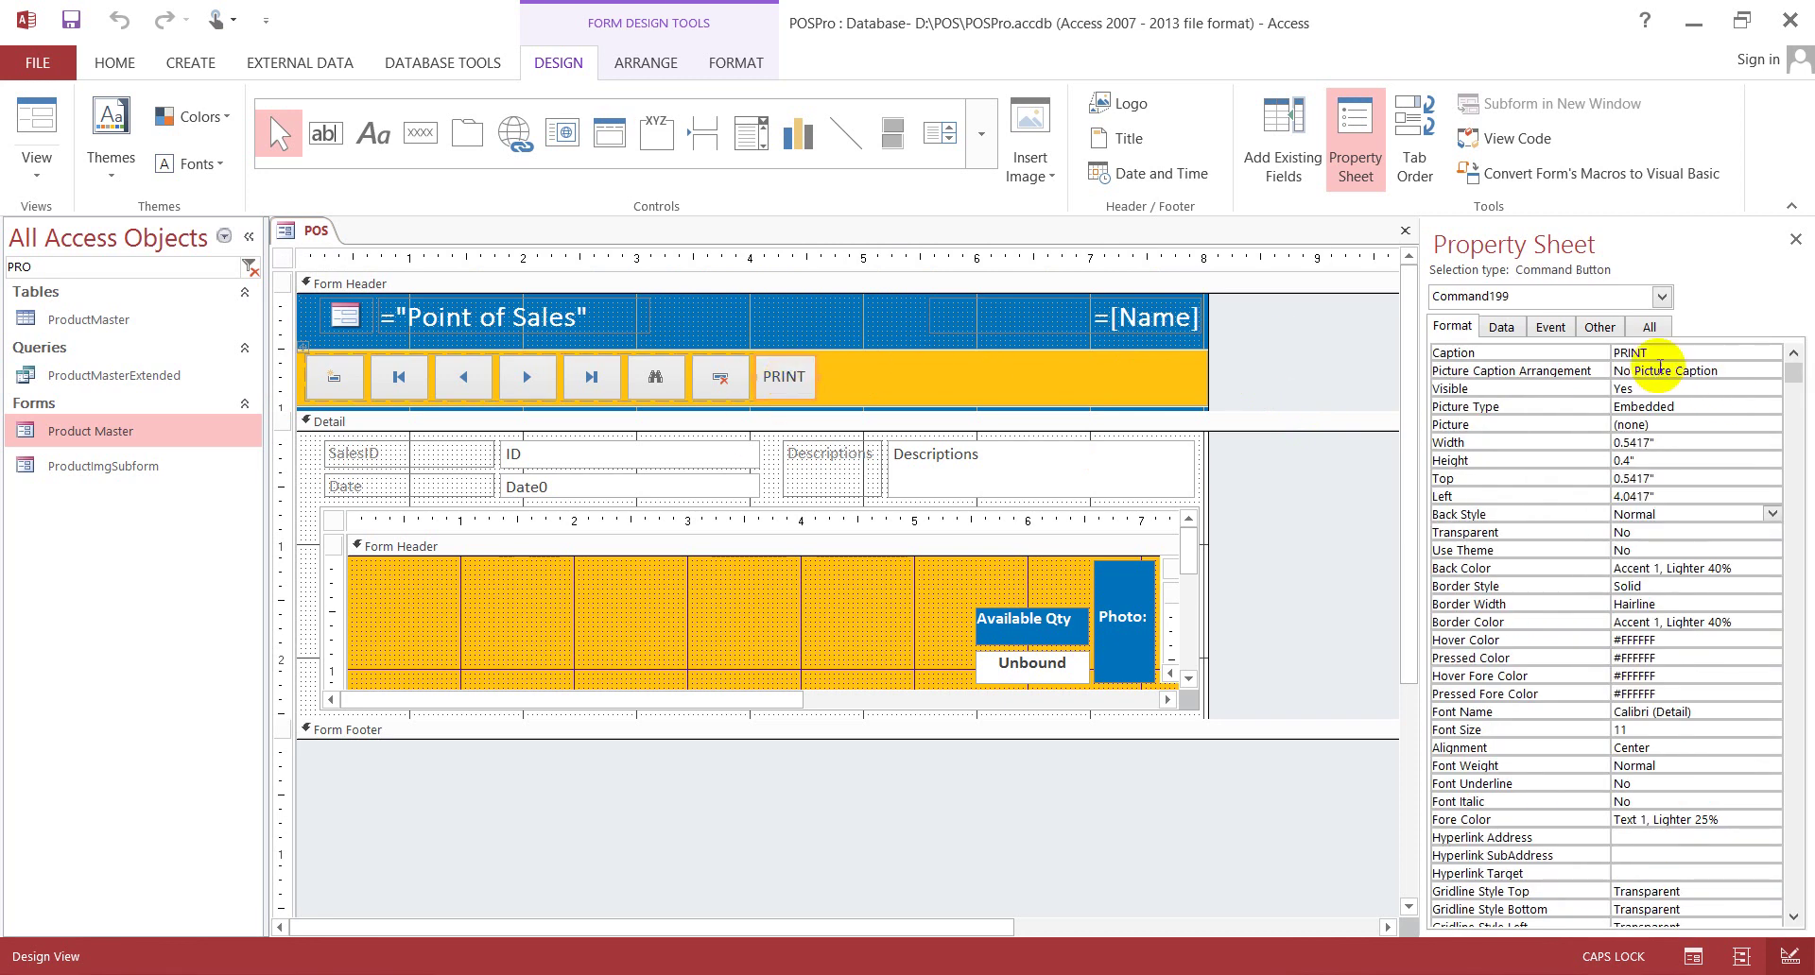
click(1514, 331)
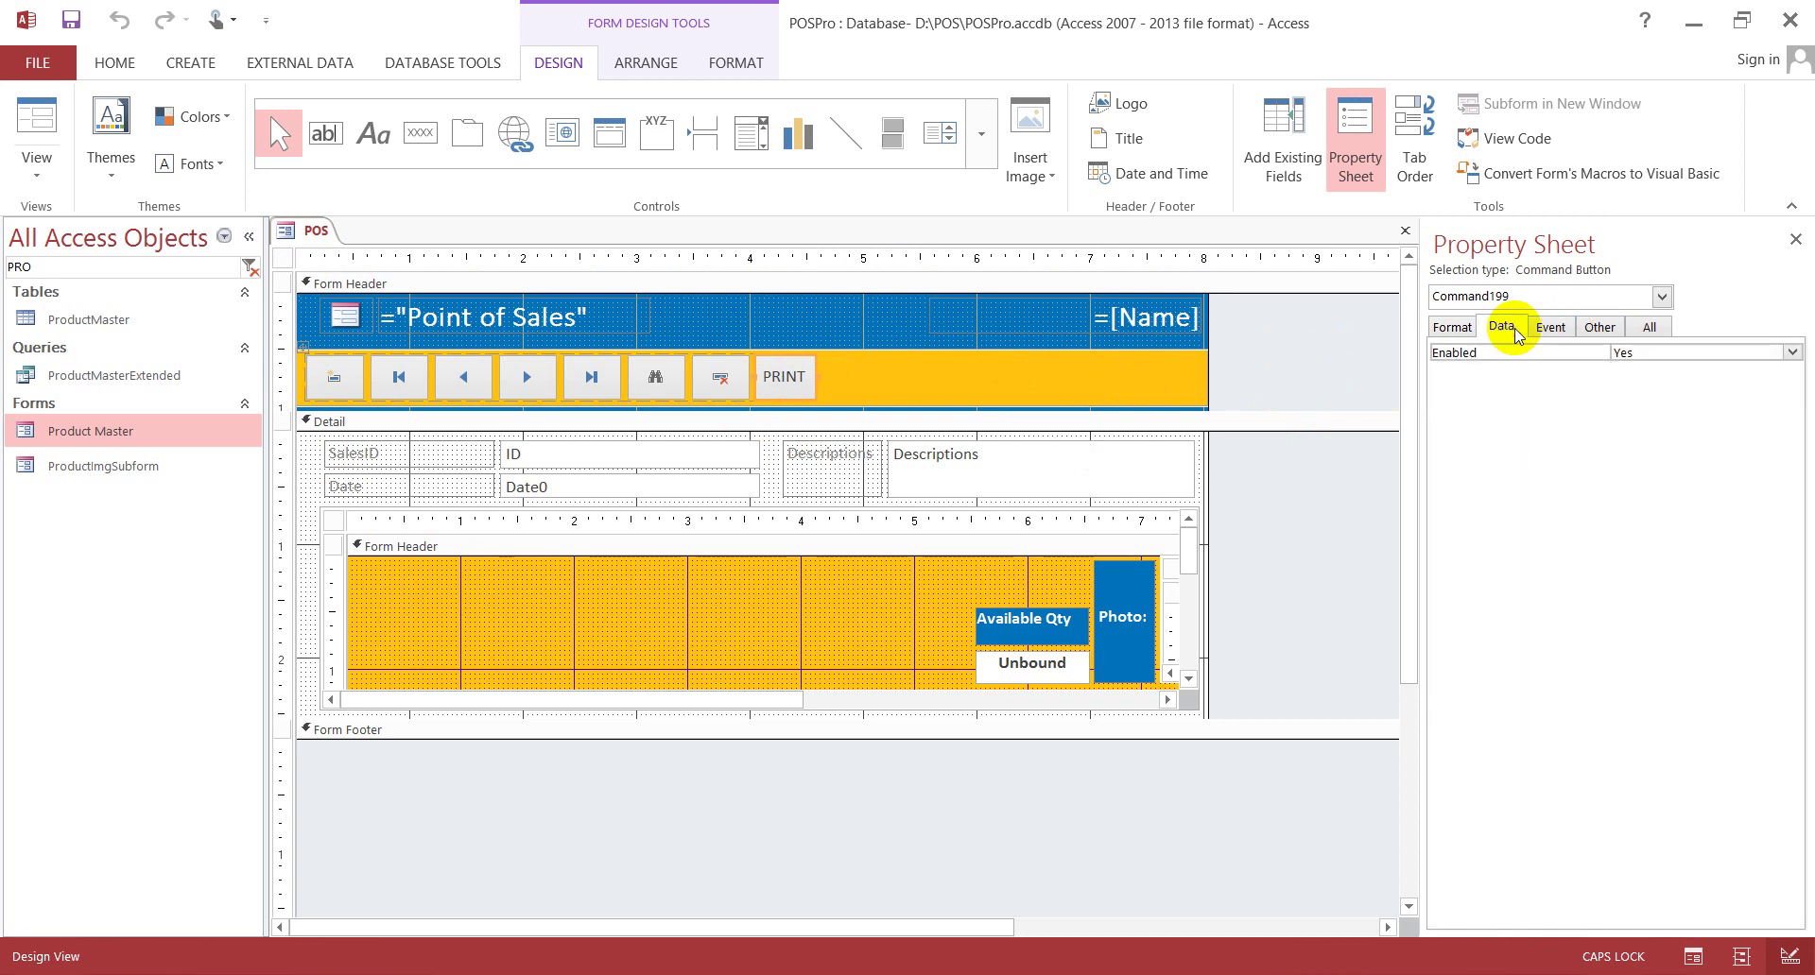
click(1452, 327)
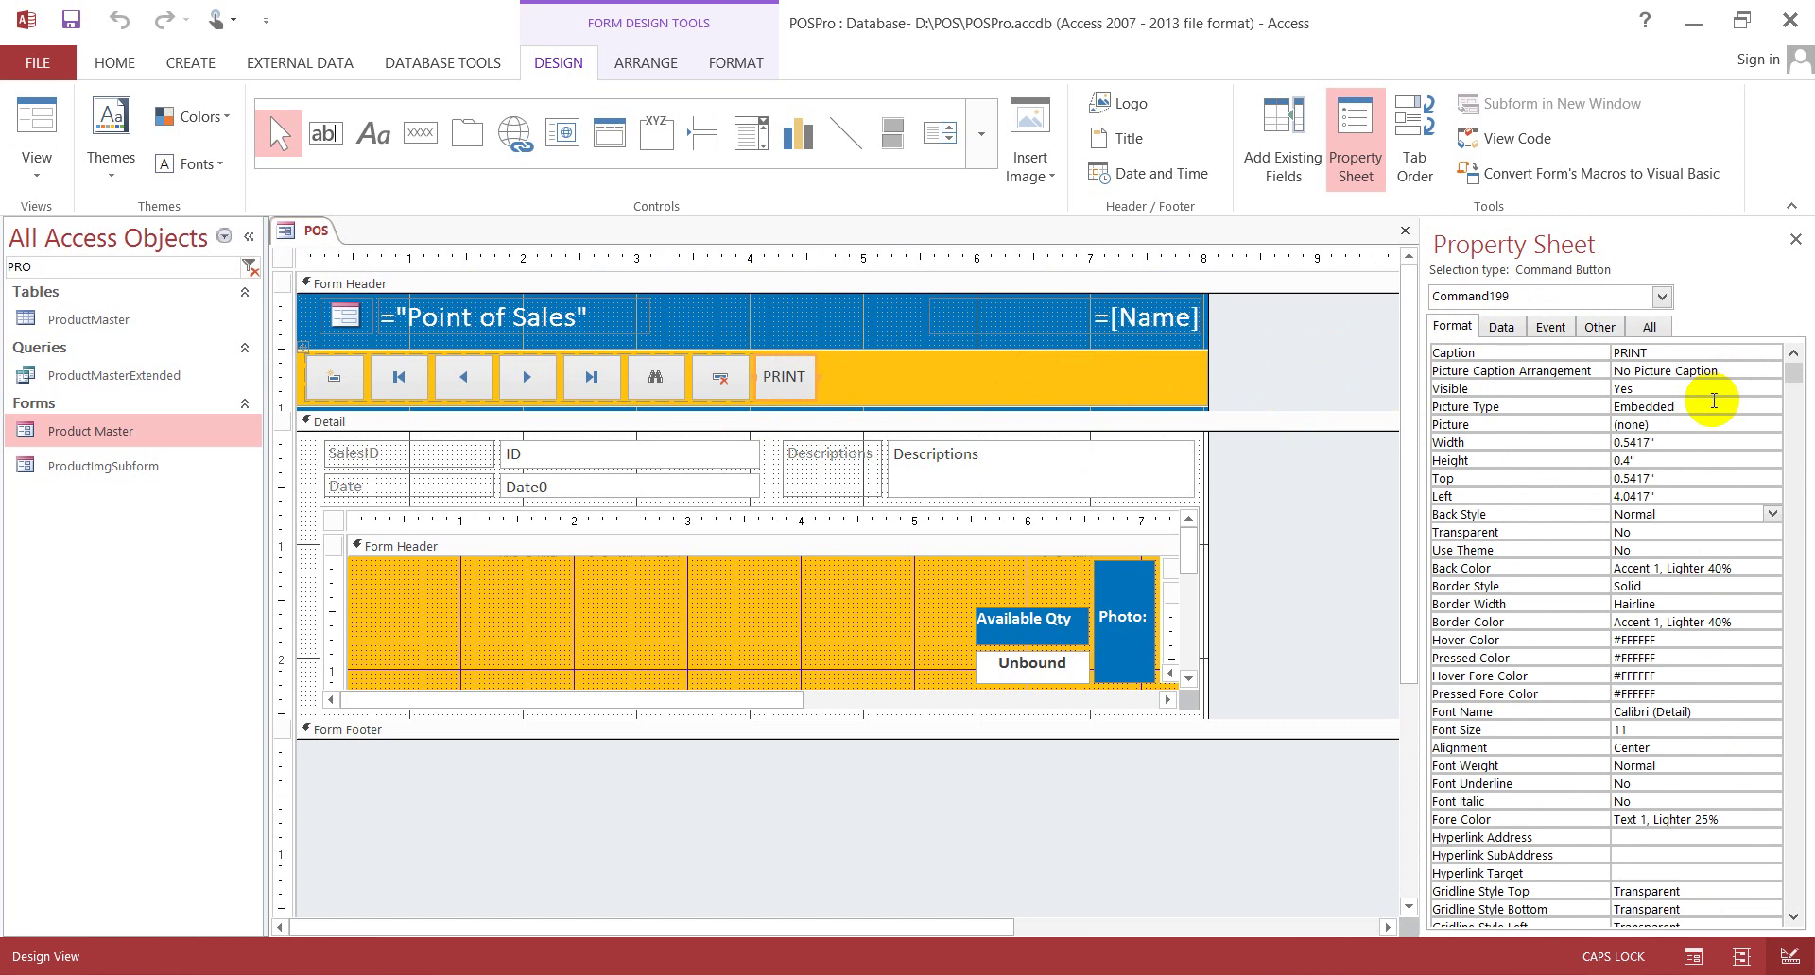
click(1688, 424)
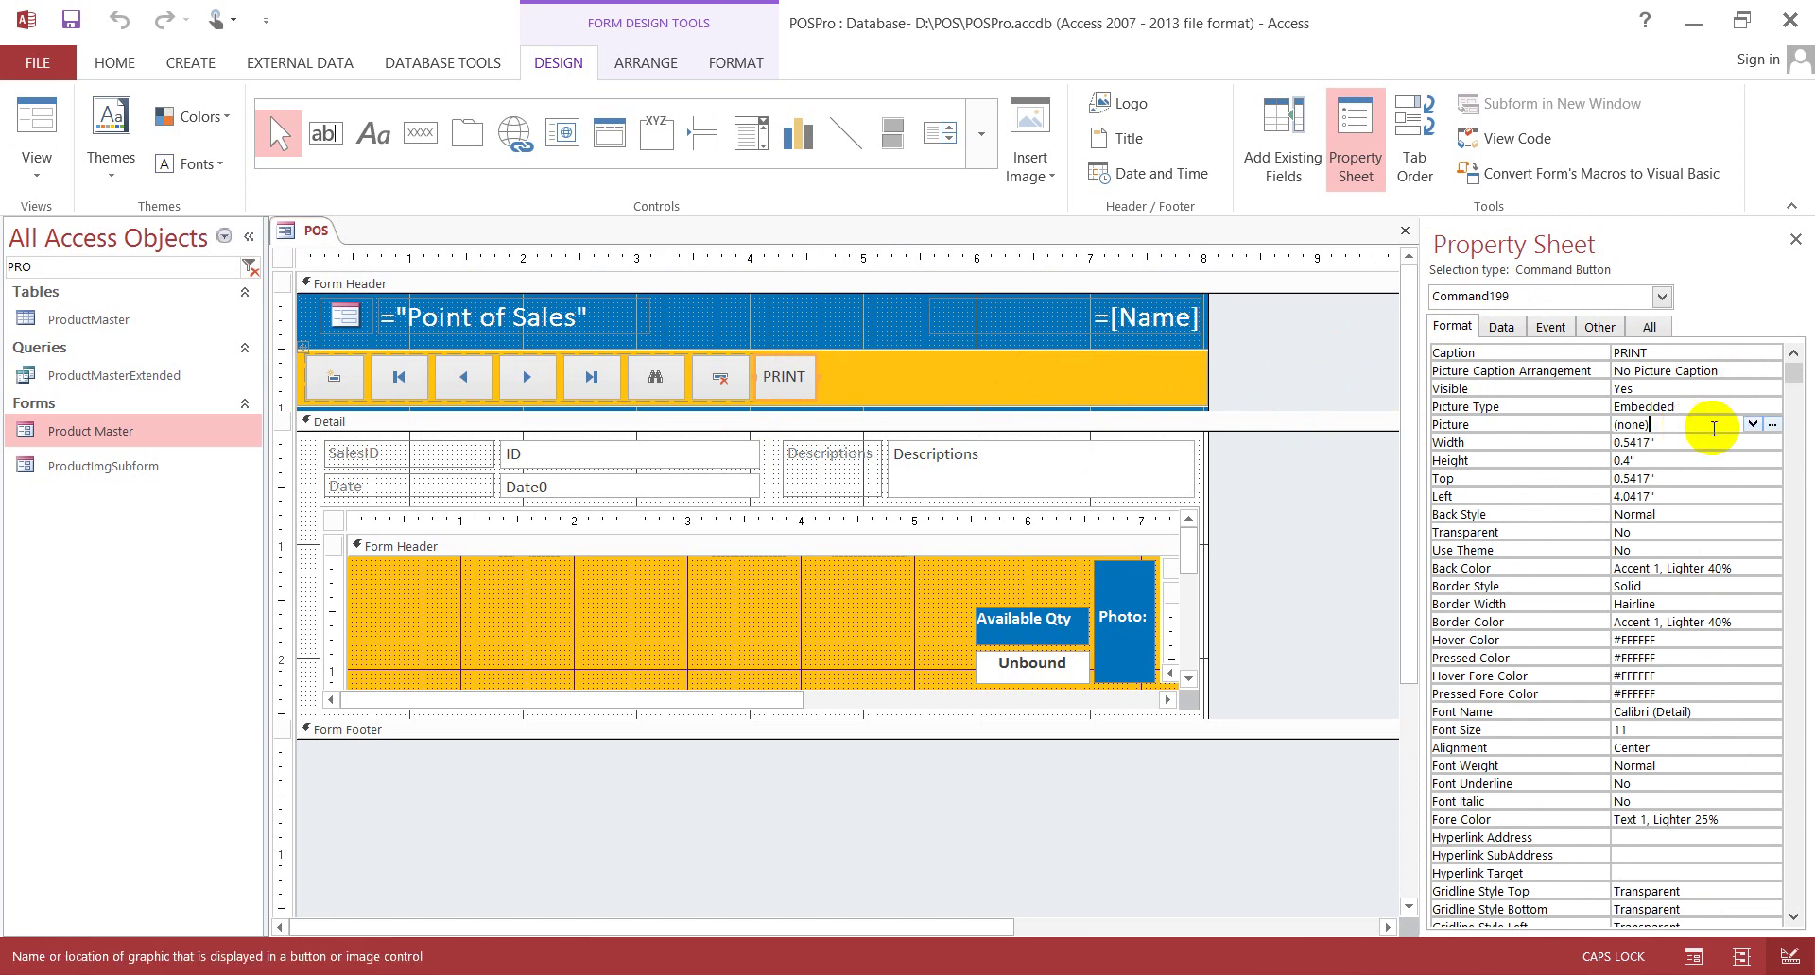
click(1772, 424)
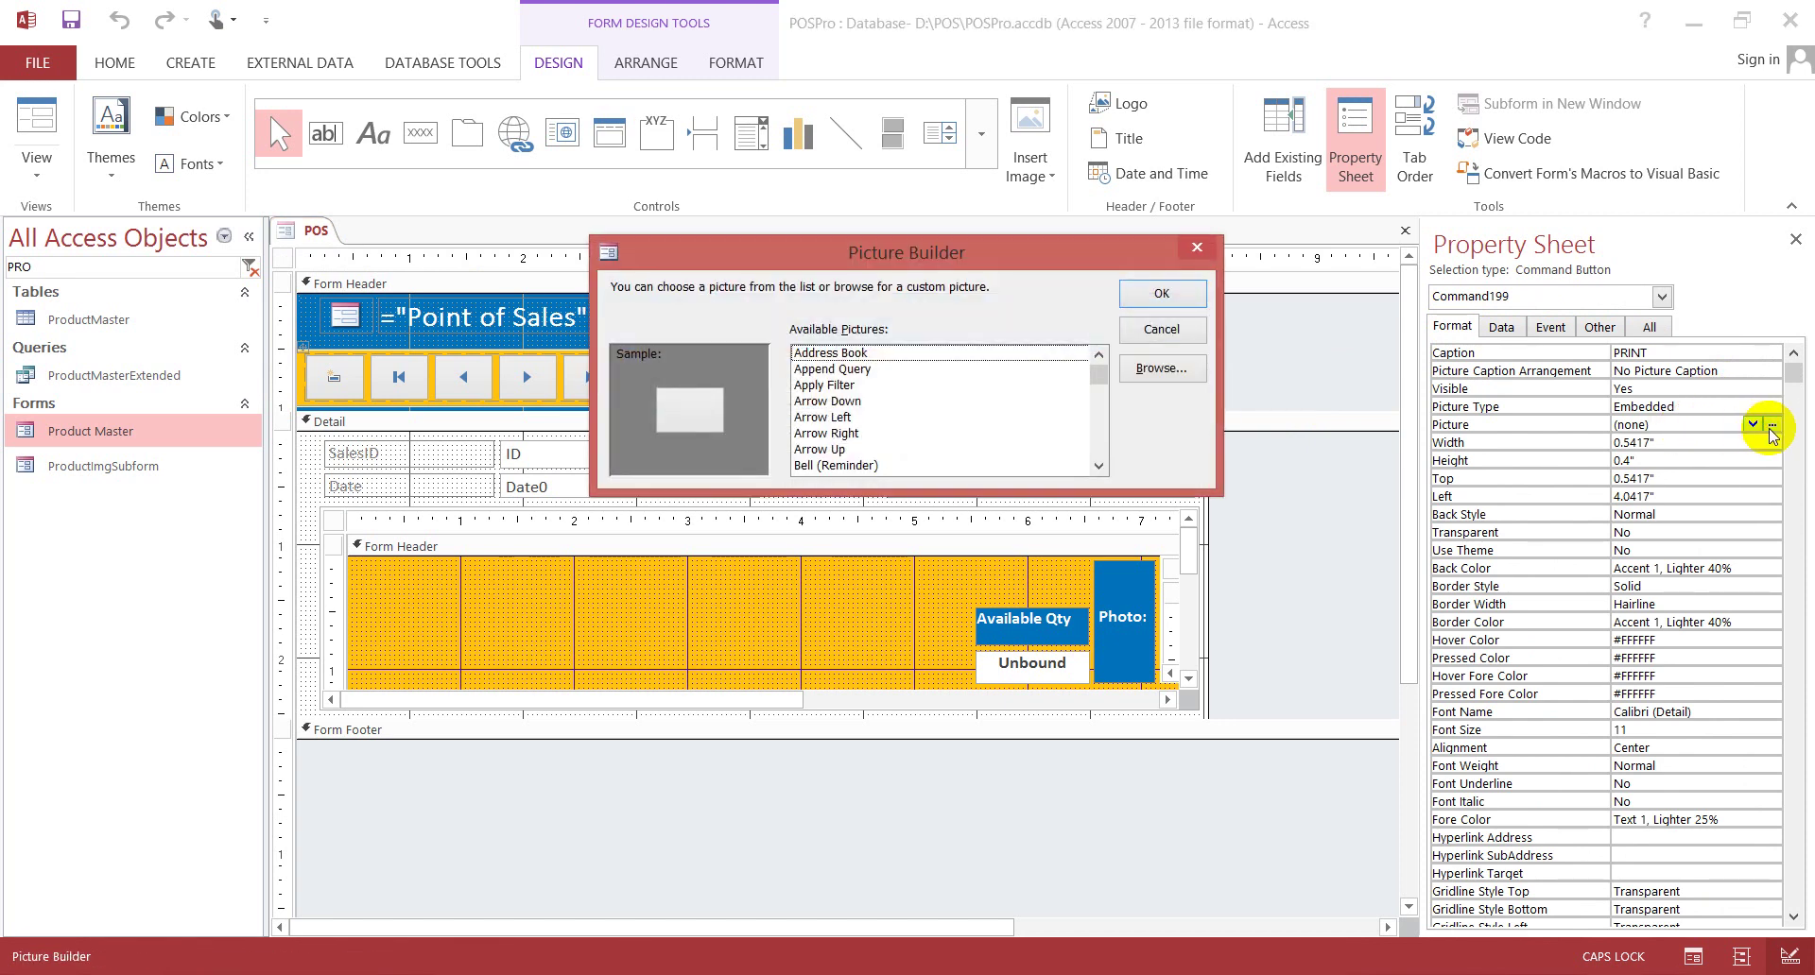
click(862, 375)
key(r)
key(p)
key(p)
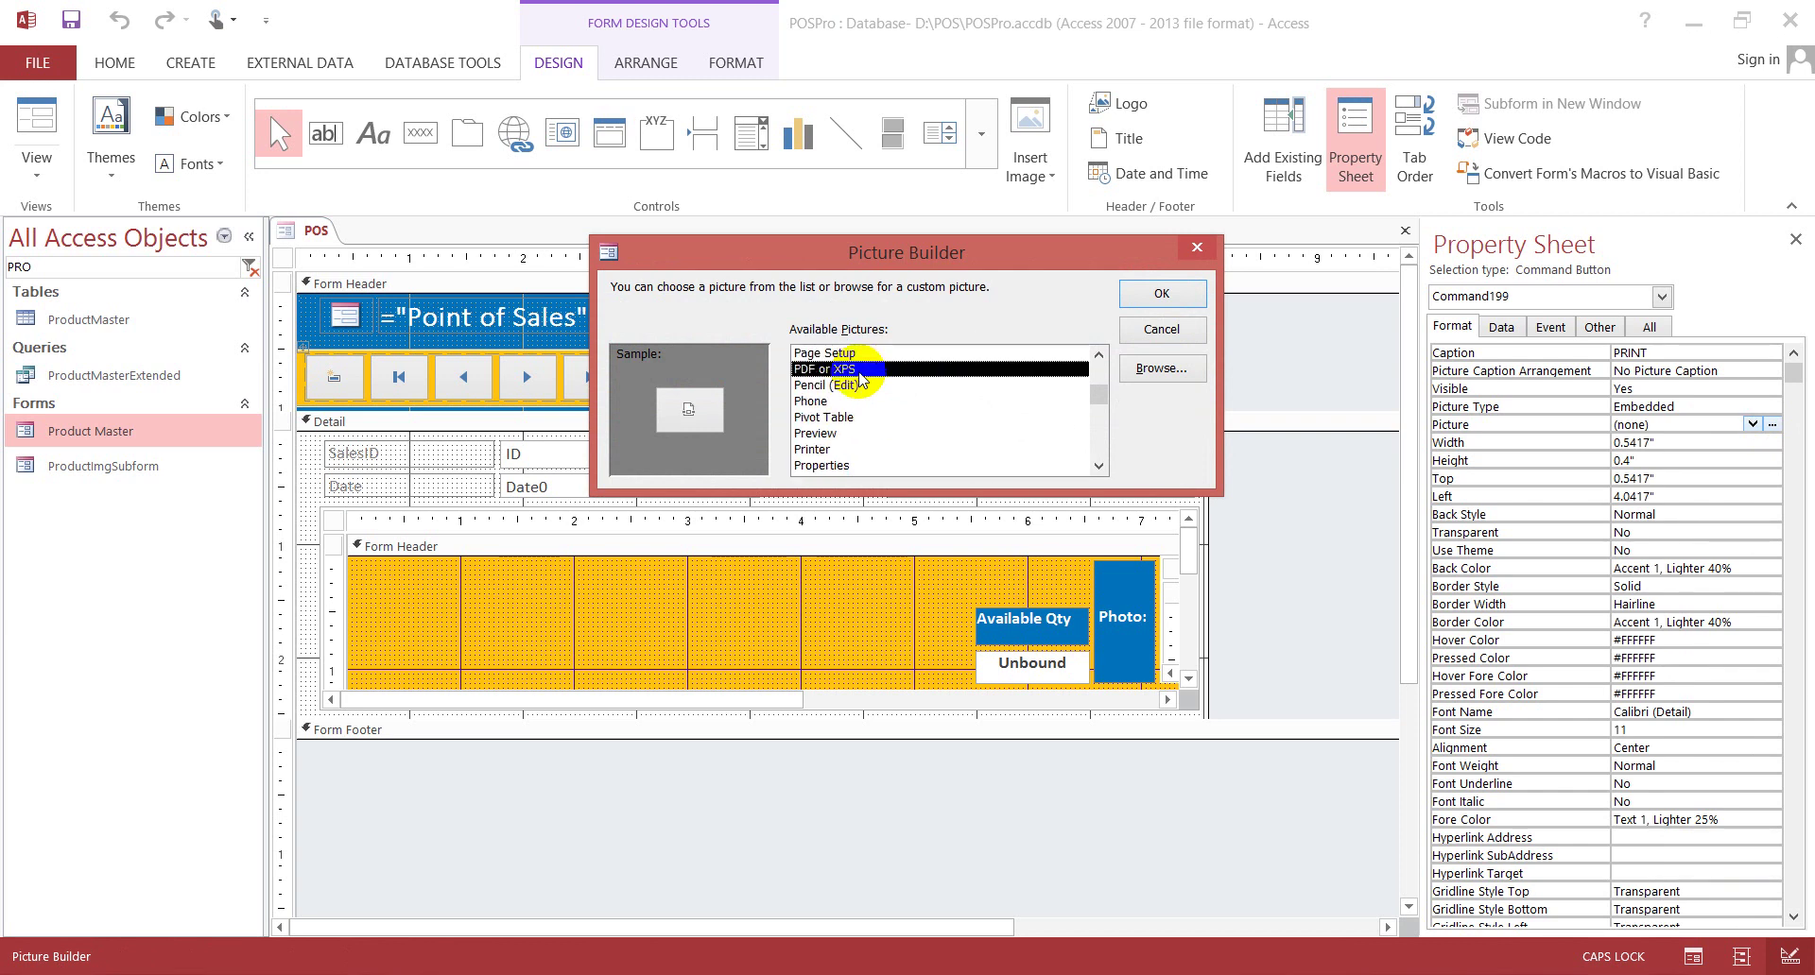
key(p)
key(p)
key(p)
key(p)
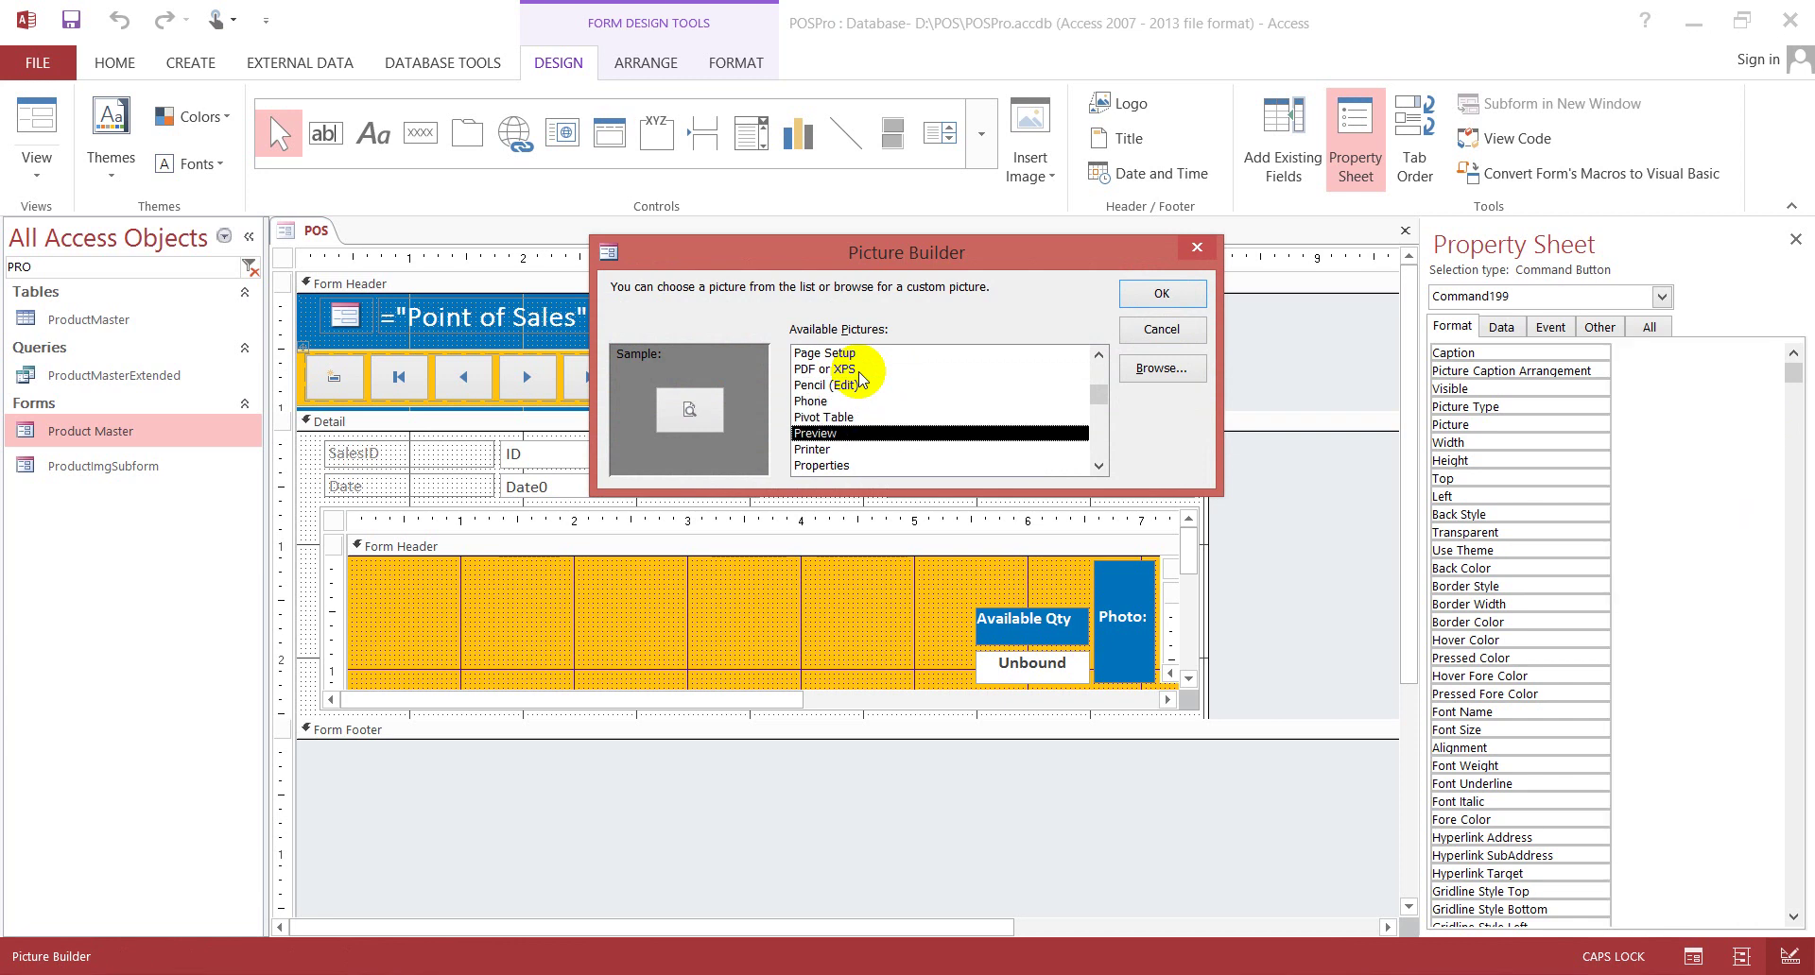
key(p)
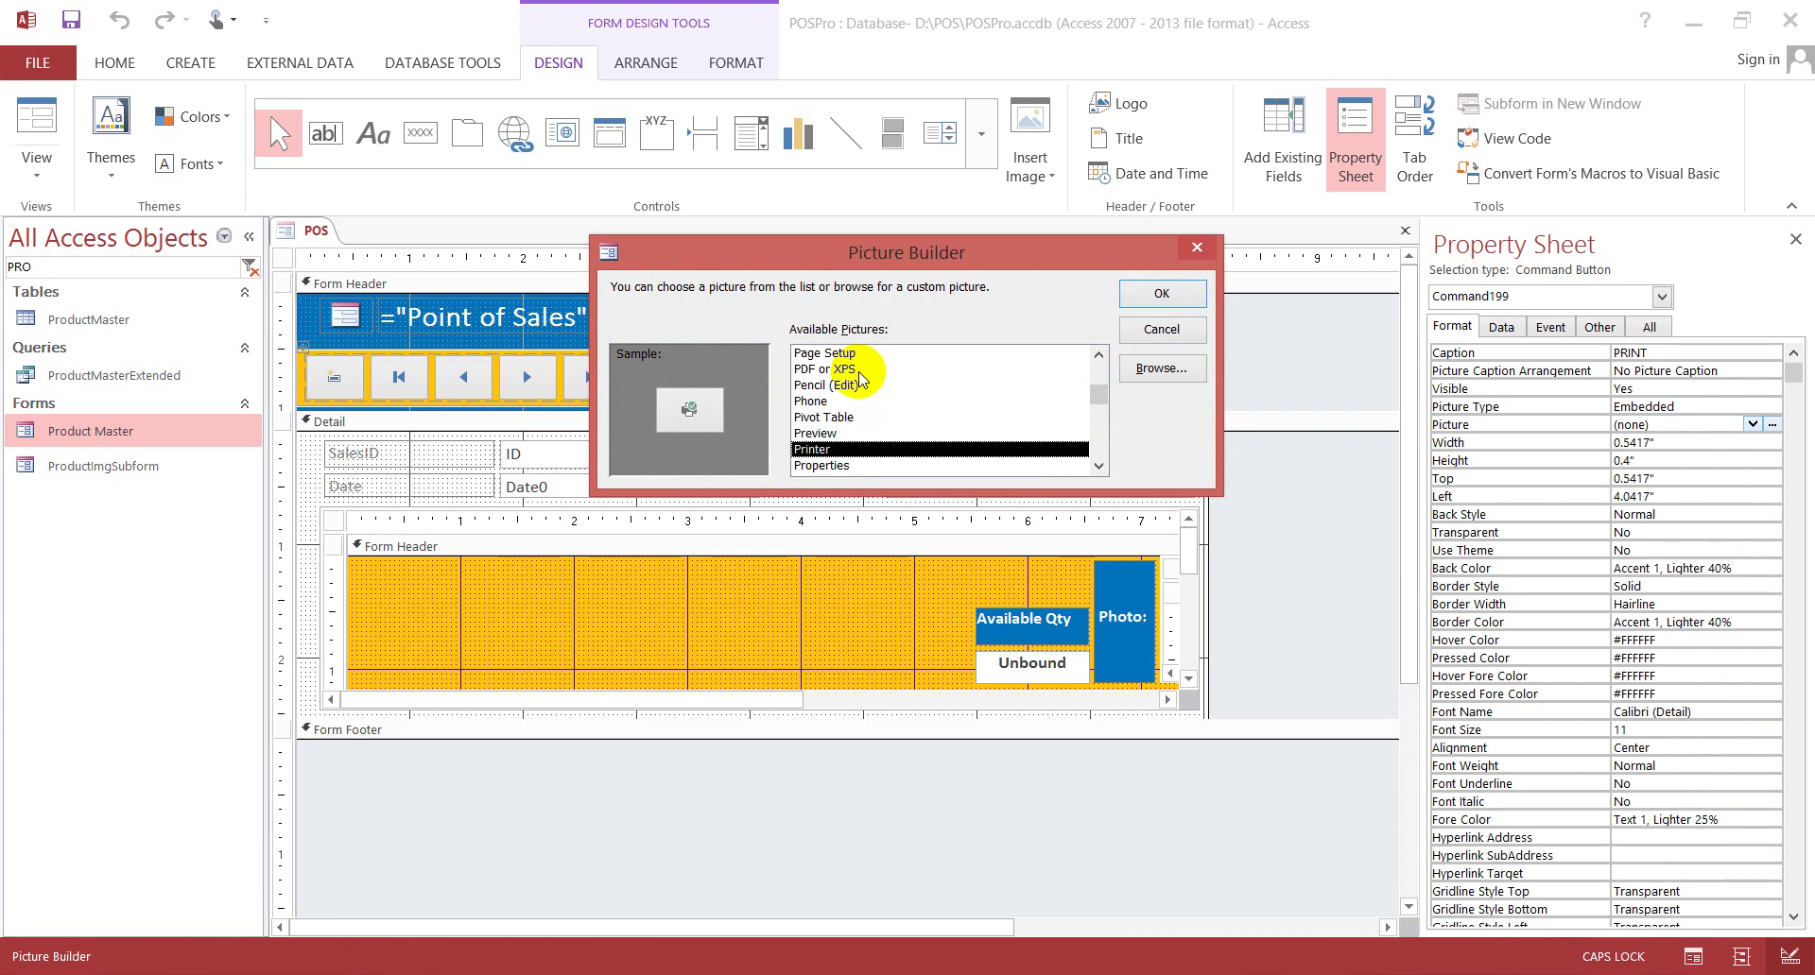
click(1169, 293)
click(1314, 365)
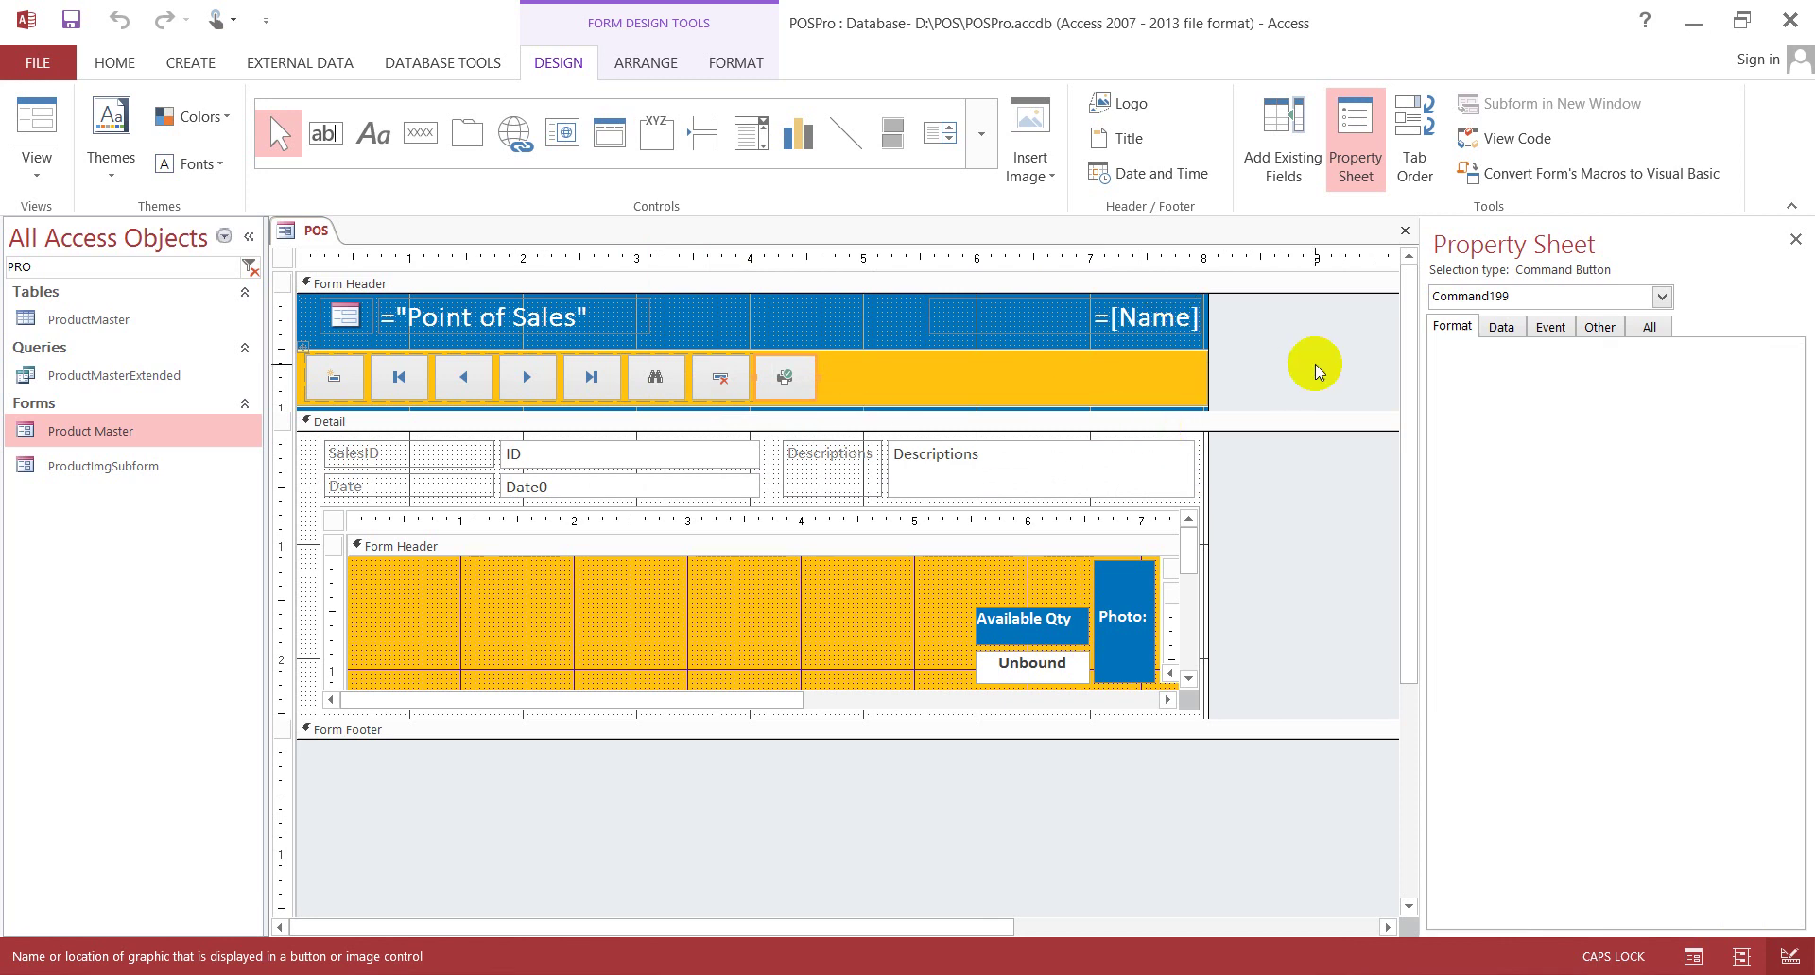
- Close the POS form
click(877, 391)
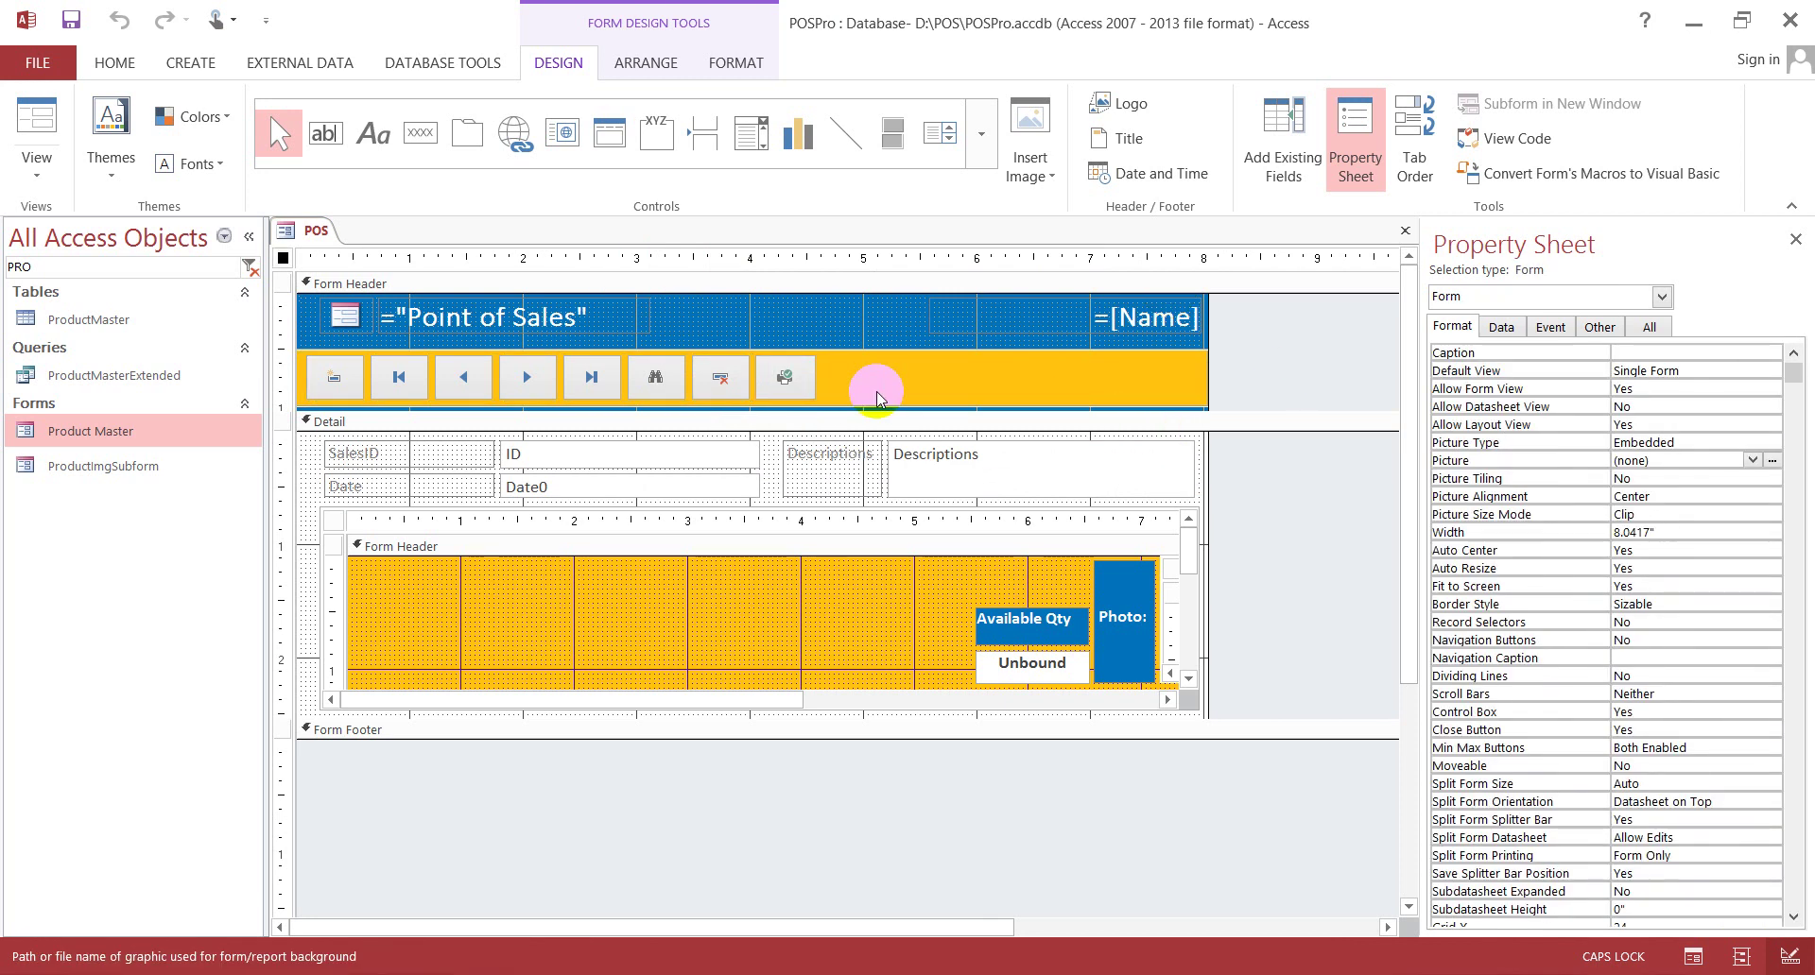
right_click(315, 236)
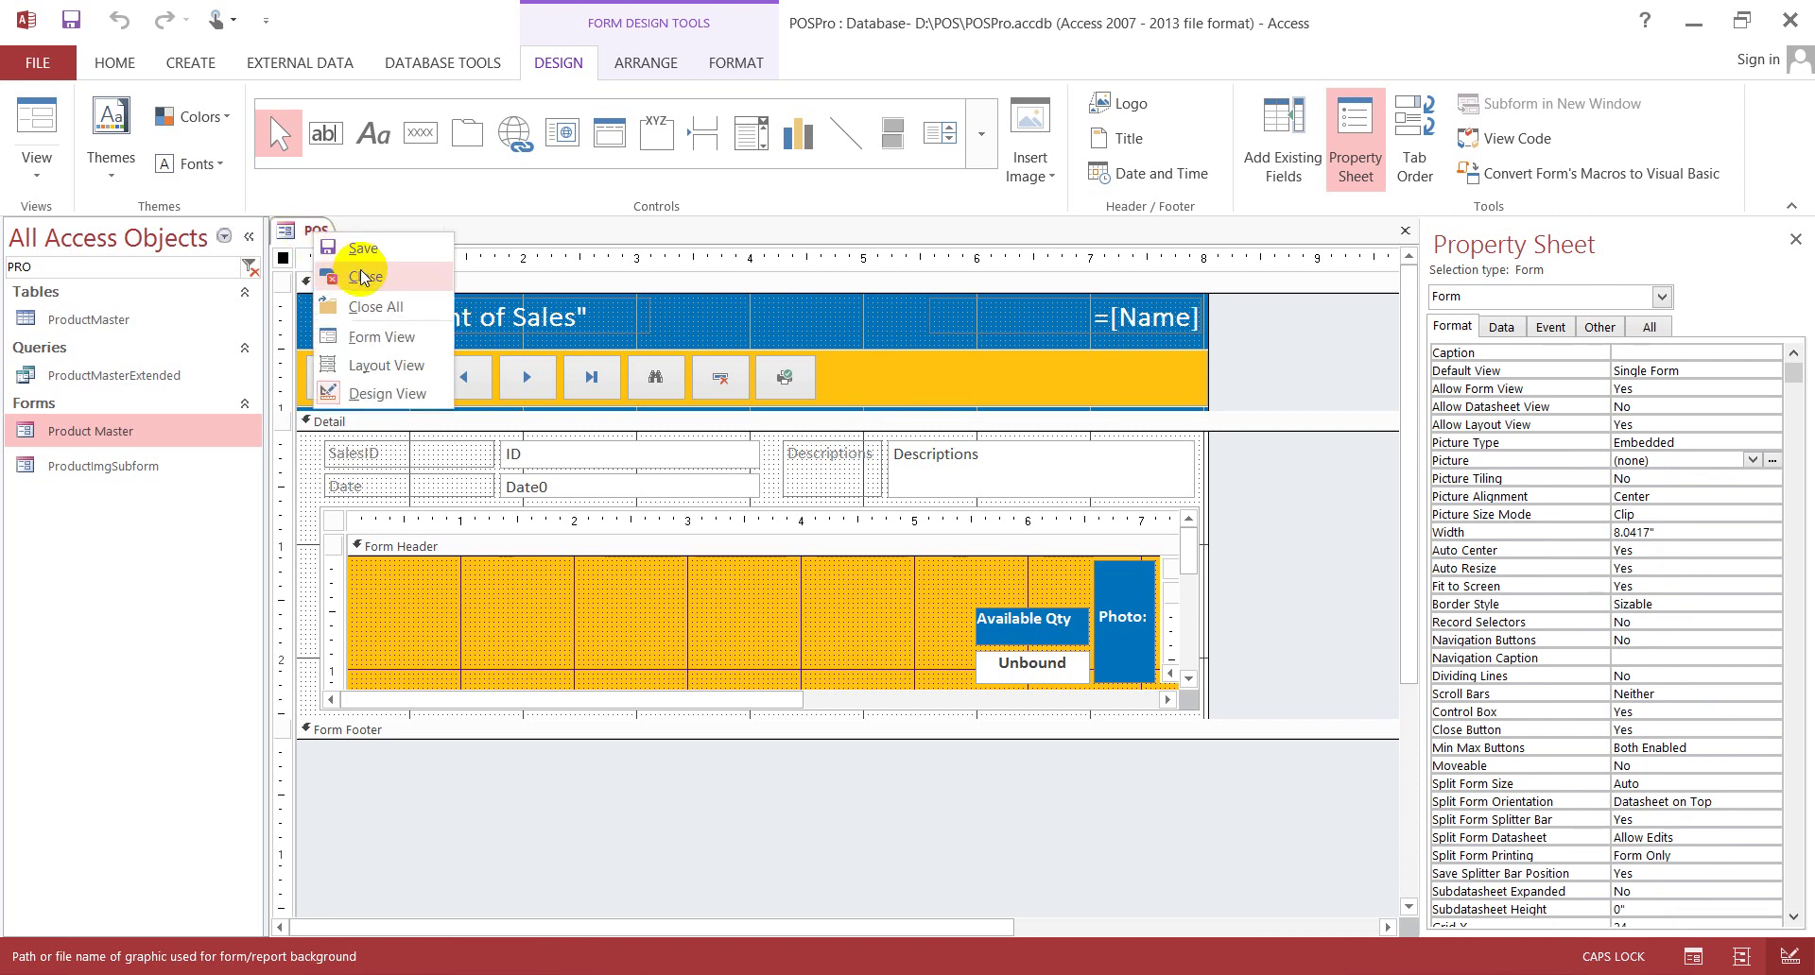
click(363, 277)
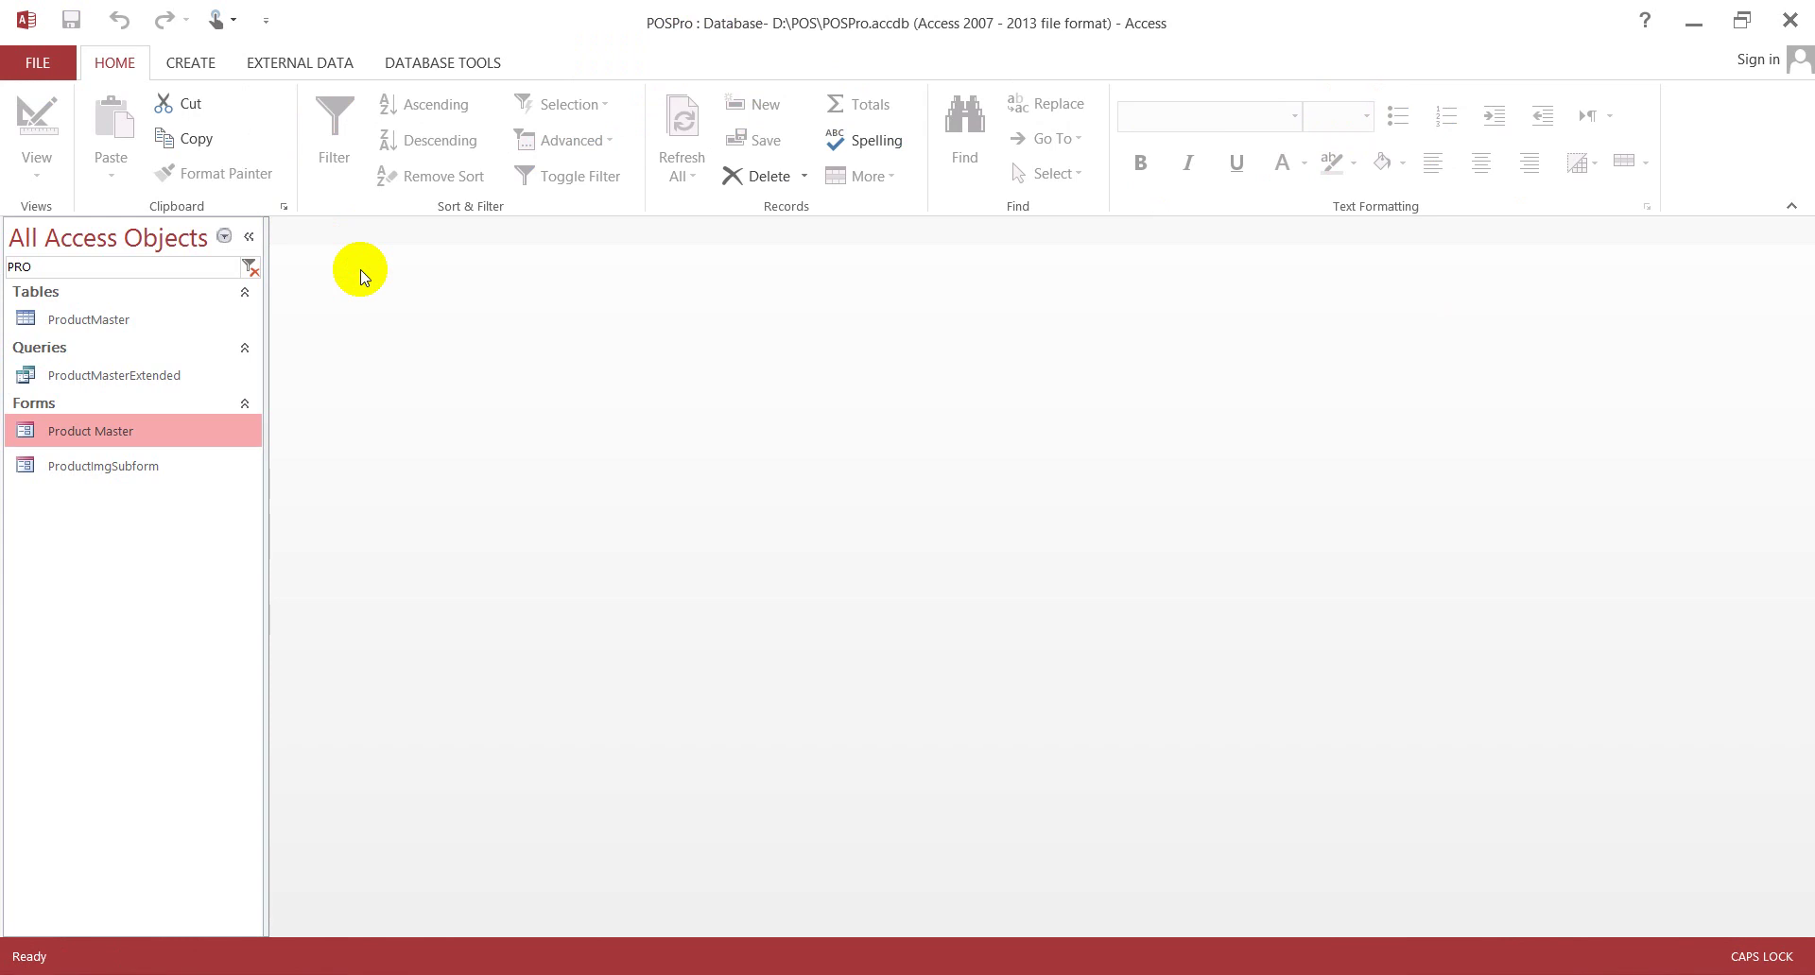